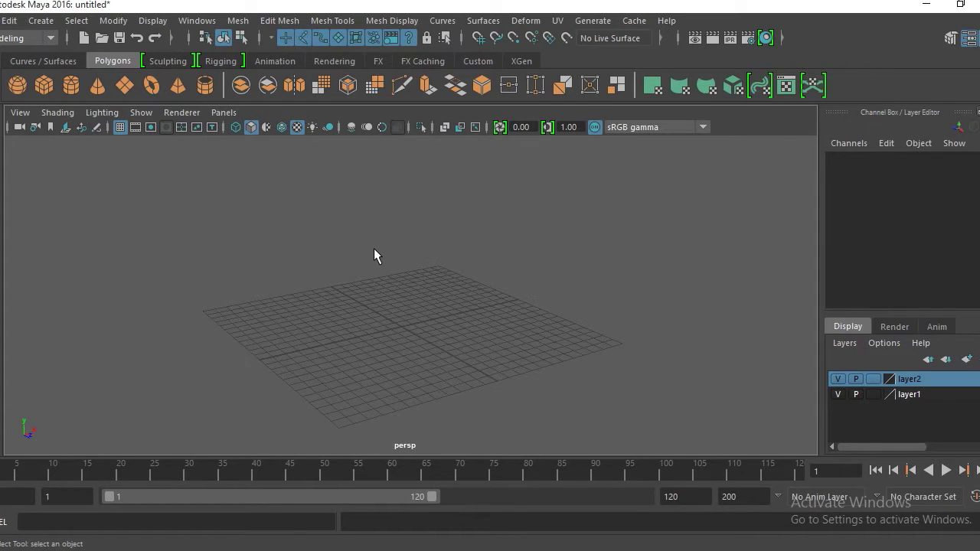
Create a polygon plane at the origin and scale it uniformly to about 24.09 so it covers the grid
{"action": "right_click_drag", "start_coordinate": [390, 202], "coordinate": [394, 240], "text": "alt"}
{"action": "left_click_drag", "start_coordinate": [394, 247], "coordinate": [316, 212], "text": "alt"}
{"action": "left_click", "coordinate": [126, 87]}
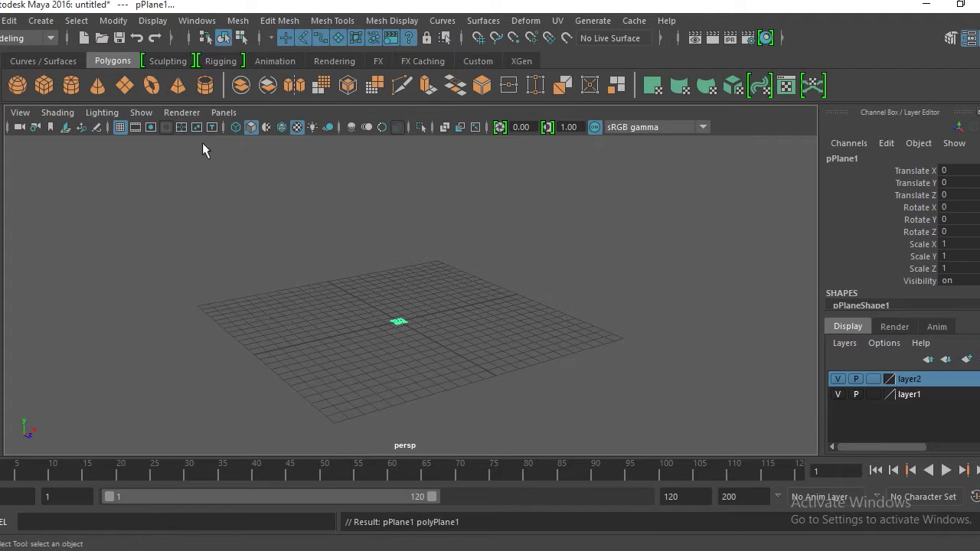
{"action": "key", "text": "r"}
{"action": "left_click_drag", "start_coordinate": [402, 323], "coordinate": [617, 208]}
{"action": "left_click_drag", "start_coordinate": [553, 256], "coordinate": [514, 284], "text": "alt"}
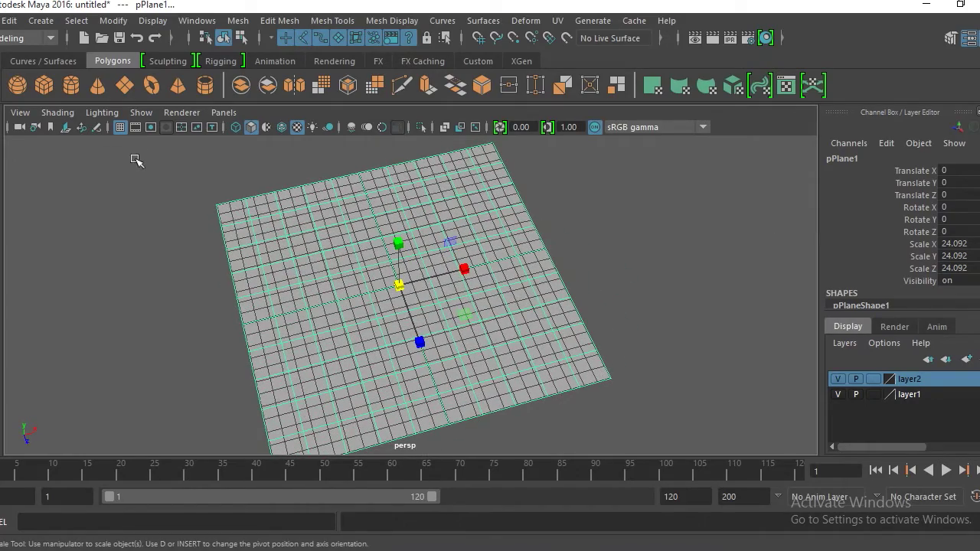
{"action": "left_click_drag", "start_coordinate": [350, 219], "coordinate": [559, 268], "text": "alt"}
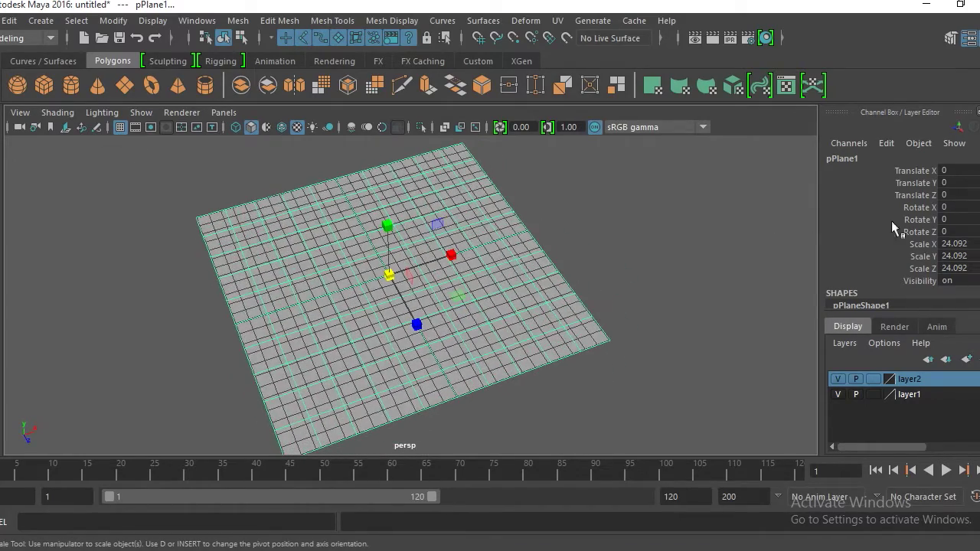
Set the plane's Subdivisions Width and Subdivisions Height to 1 and deselect it
{"action": "scroll", "coordinate": [957, 280], "scroll_direction": "down", "scroll_amount": 3}
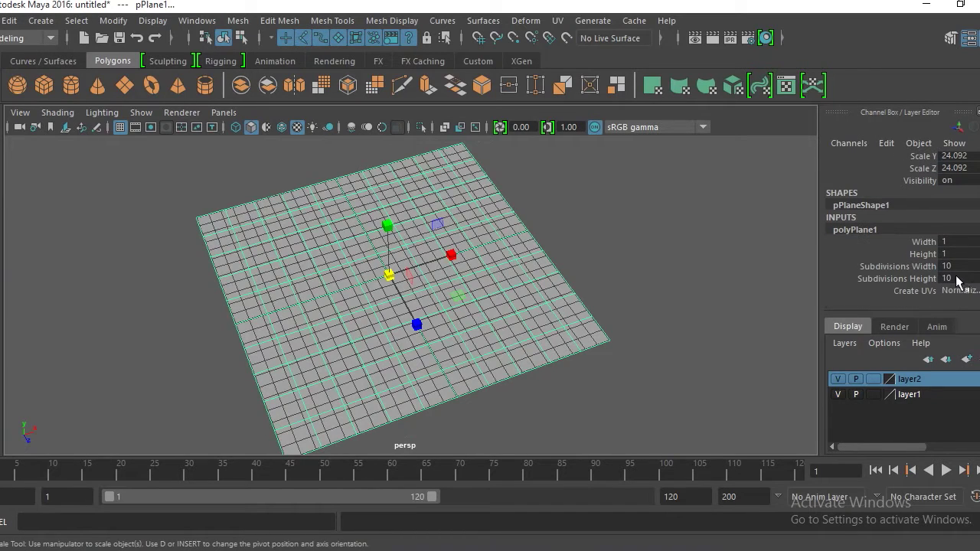
{"action": "left_click_drag", "start_coordinate": [961, 266], "coordinate": [963, 278]}
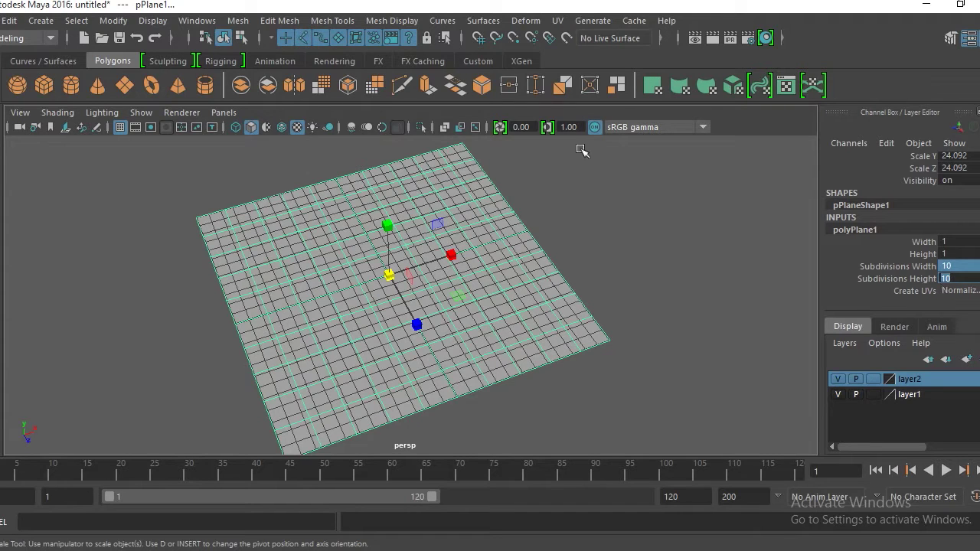
{"action": "scroll", "coordinate": [902, 229], "scroll_direction": "up", "scroll_amount": 3}
{"action": "scroll", "coordinate": [902, 230], "scroll_direction": "down", "scroll_amount": 3}
{"action": "double_click", "coordinate": [864, 234]}
{"action": "left_click", "coordinate": [869, 244]}
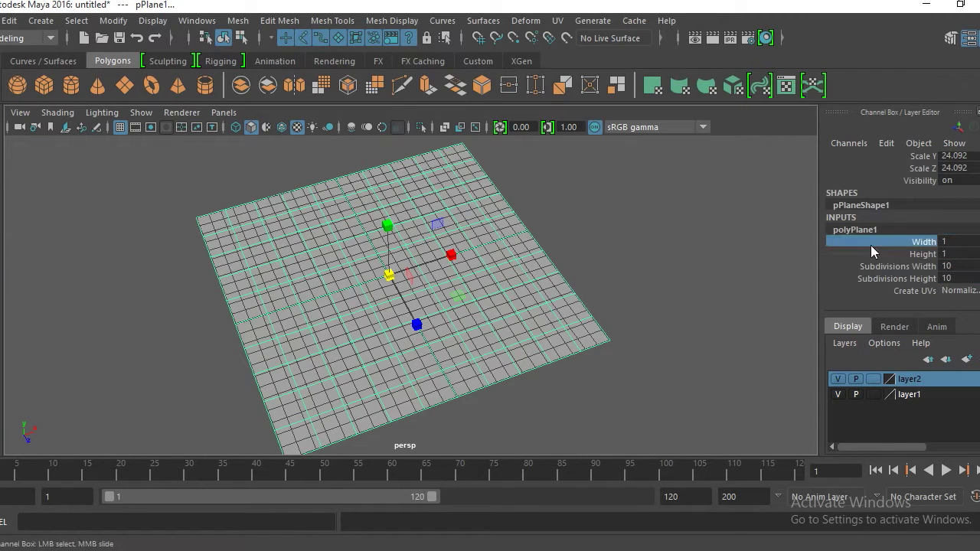
{"action": "double_click", "coordinate": [868, 233]}
{"action": "left_click_drag", "start_coordinate": [959, 267], "coordinate": [940, 281]}
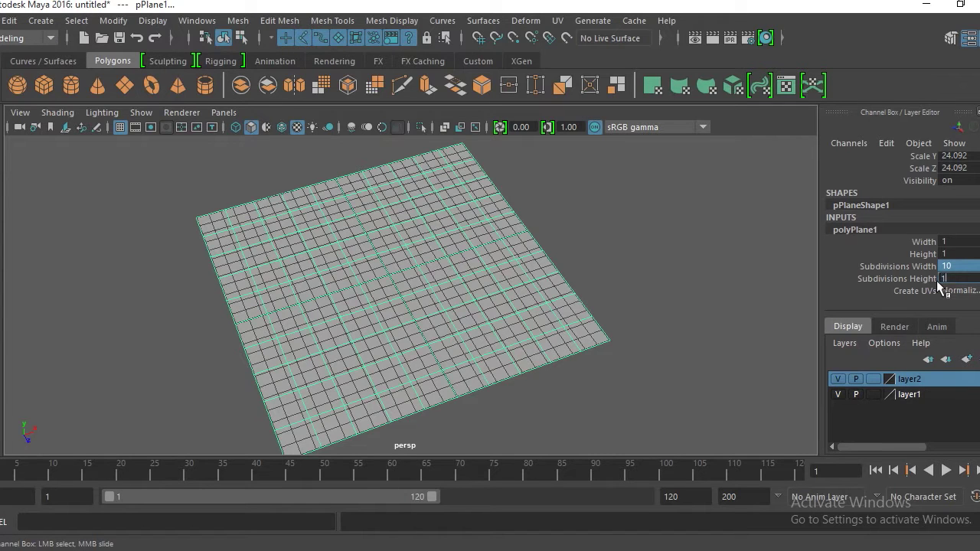
{"action": "left_click", "coordinate": [578, 202]}
Hide the grid in the perspective viewport
{"action": "right_click_drag", "start_coordinate": [578, 202], "coordinate": [533, 216], "text": "alt"}
{"action": "left_click_drag", "start_coordinate": [532, 217], "coordinate": [596, 218], "text": "alt"}
{"action": "left_click_drag", "start_coordinate": [452, 322], "coordinate": [617, 339], "text": "alt"}
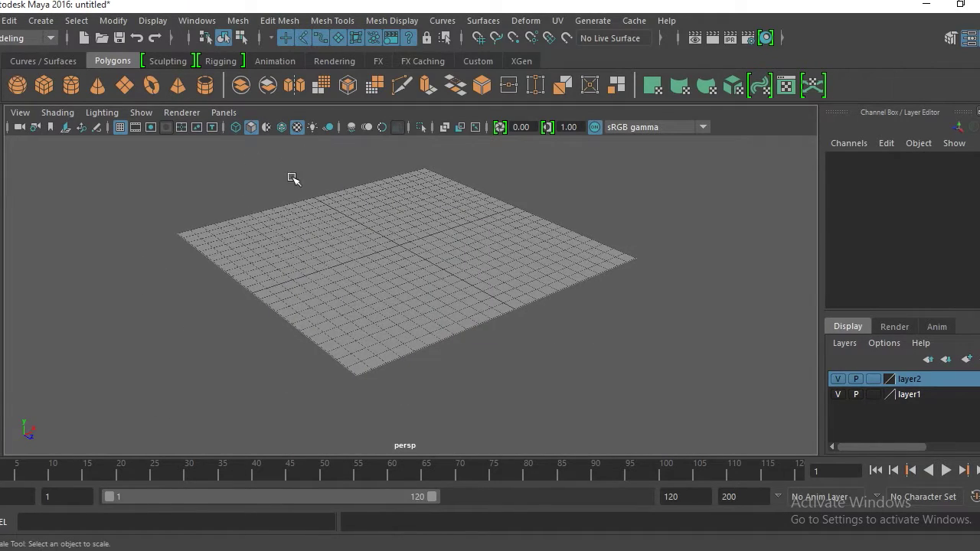
{"action": "left_click", "coordinate": [121, 128]}
{"action": "left_click_drag", "start_coordinate": [226, 167], "coordinate": [544, 386], "text": "alt"}
Assign a new Lambert material to the plane
{"action": "middle_click_drag", "start_coordinate": [528, 321], "coordinate": [498, 314]}
{"action": "left_click_drag", "start_coordinate": [498, 314], "coordinate": [444, 322], "text": "alt"}
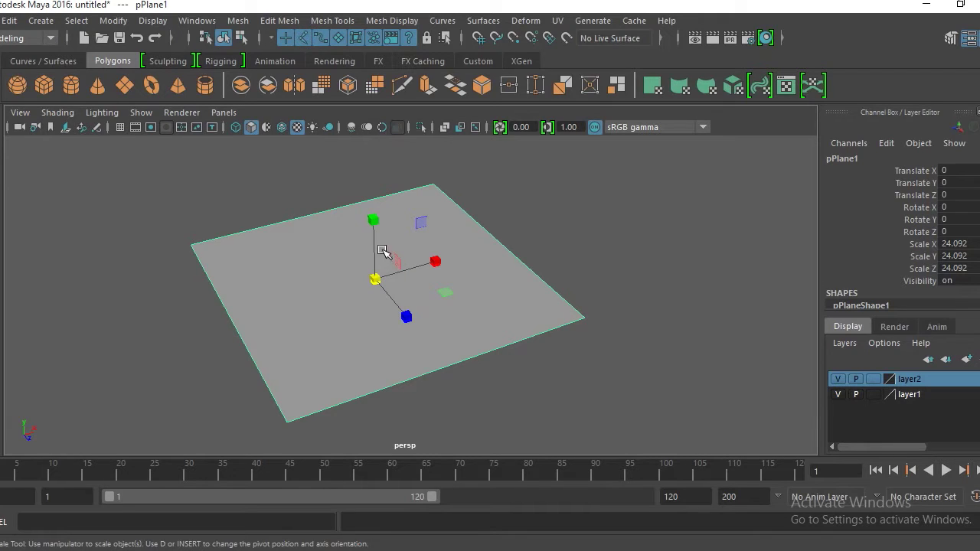
{"action": "right_click", "coordinate": [333, 265]}
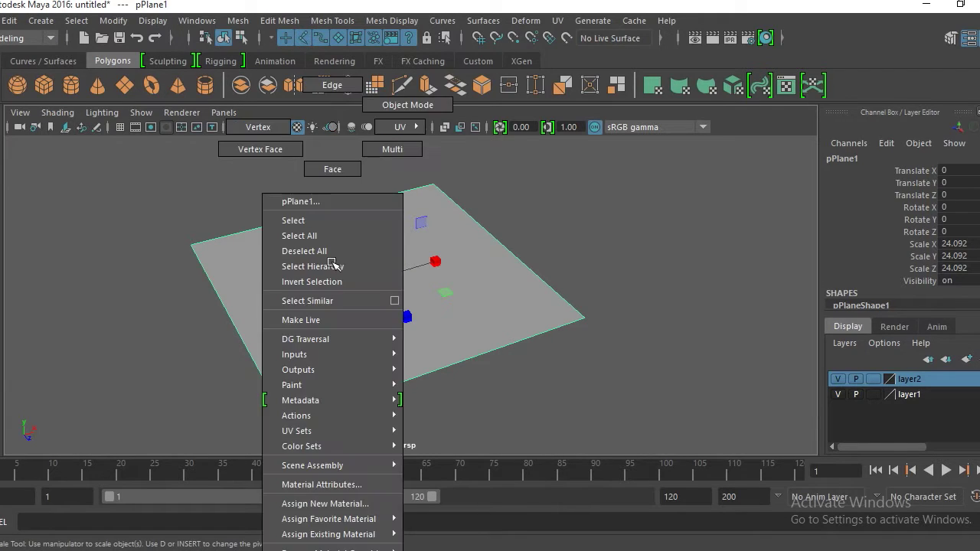
{"action": "left_click", "coordinate": [369, 504]}
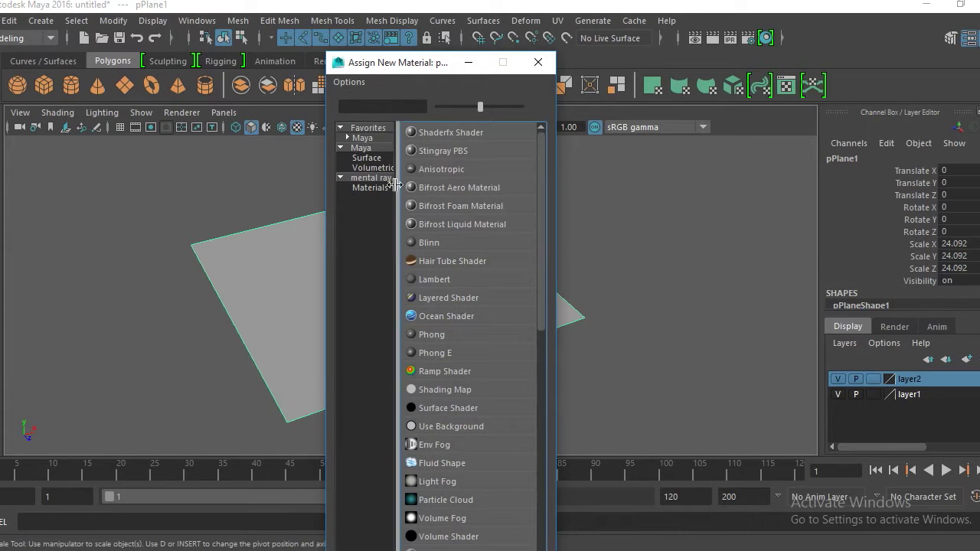
{"action": "left_click_drag", "start_coordinate": [416, 64], "coordinate": [419, 29]}
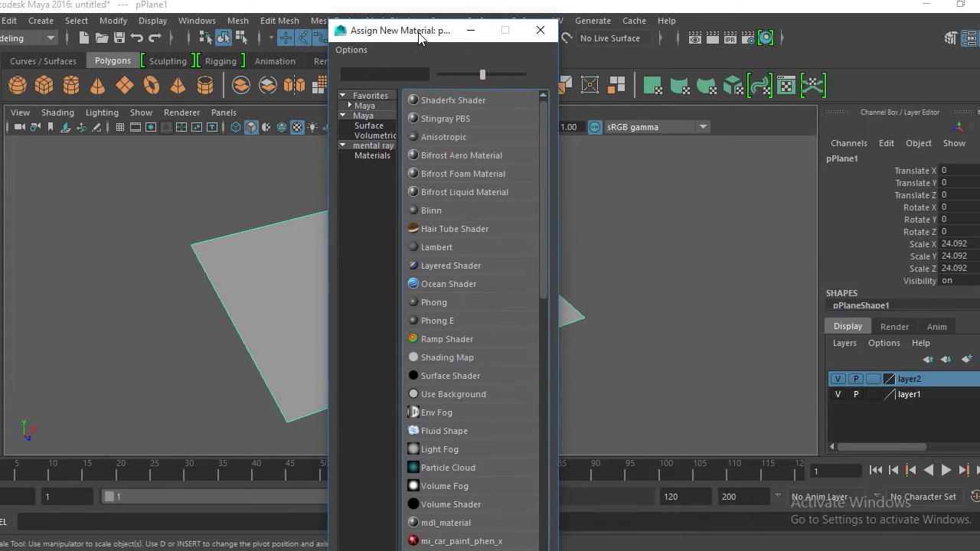
{"action": "left_click", "coordinate": [451, 244]}
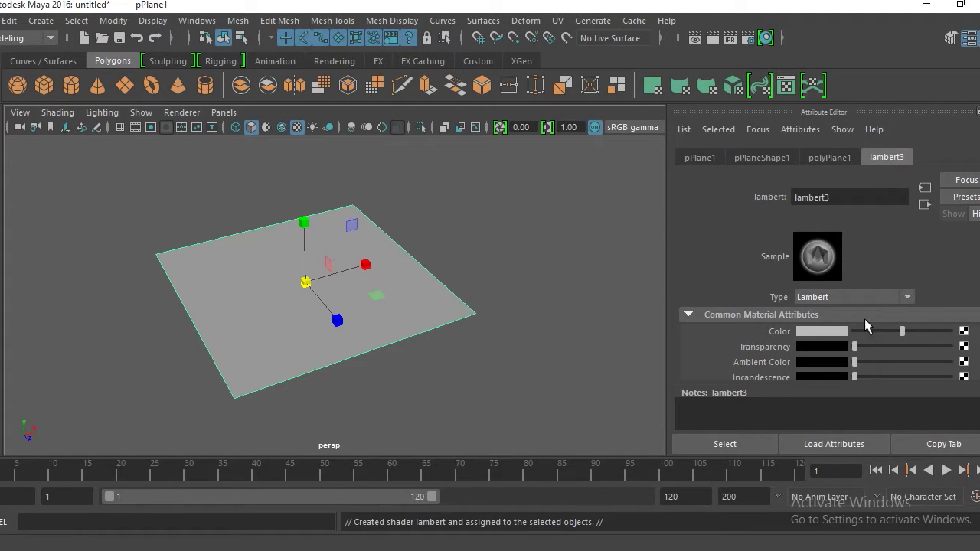
Examine the attributes of the plane's transform, shape and polyPlane nodes and of its Lambert material
{"action": "left_click", "coordinate": [840, 158]}
{"action": "left_click", "coordinate": [765, 157]}
{"action": "left_click", "coordinate": [712, 157]}
{"action": "left_click", "coordinate": [754, 157]}
{"action": "left_click", "coordinate": [817, 157]}
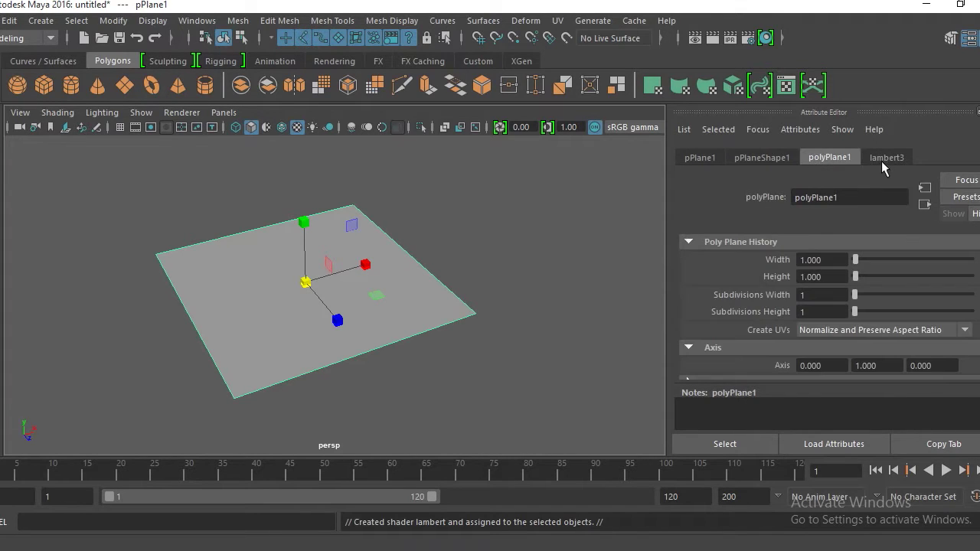
{"action": "left_click", "coordinate": [884, 158]}
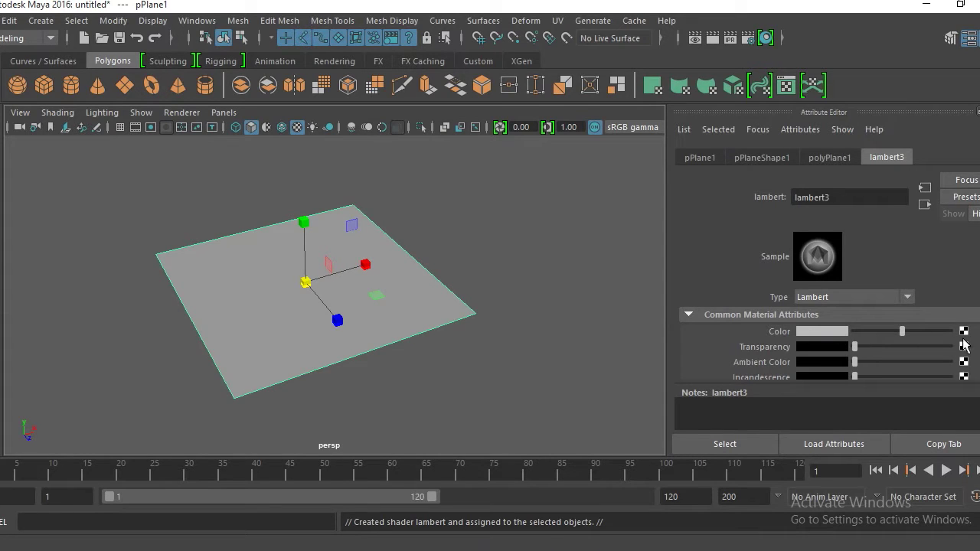
{"action": "scroll", "coordinate": [827, 345], "scroll_direction": "down", "scroll_amount": 1}
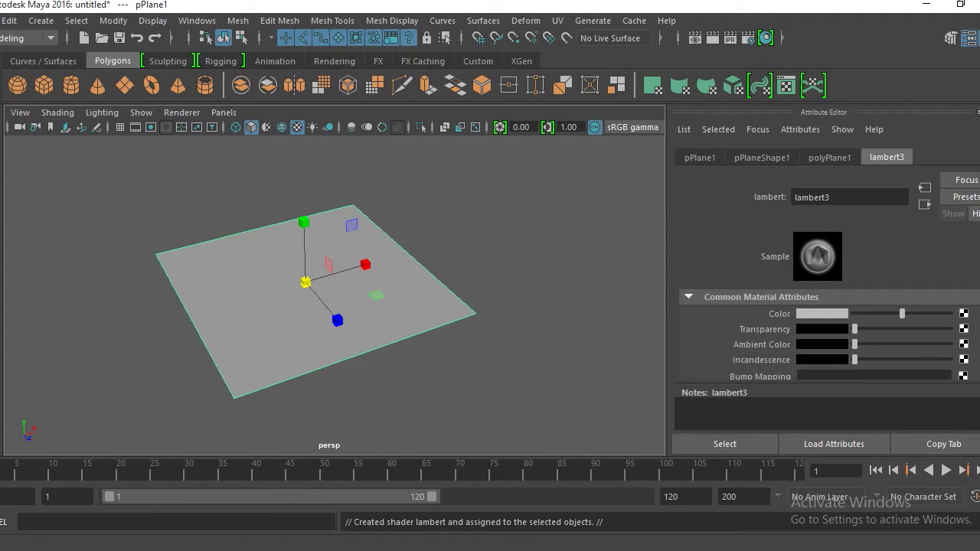
{"action": "scroll", "coordinate": [827, 337], "scroll_direction": "up", "scroll_amount": 1}
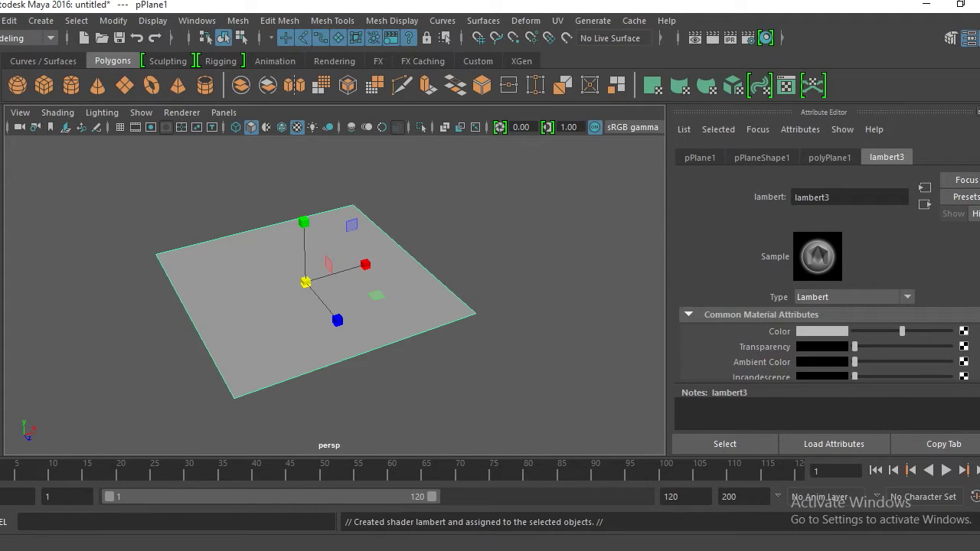
Try reddish and dark tints for the Lambert material's color and discard them
{"action": "left_click", "coordinate": [834, 341]}
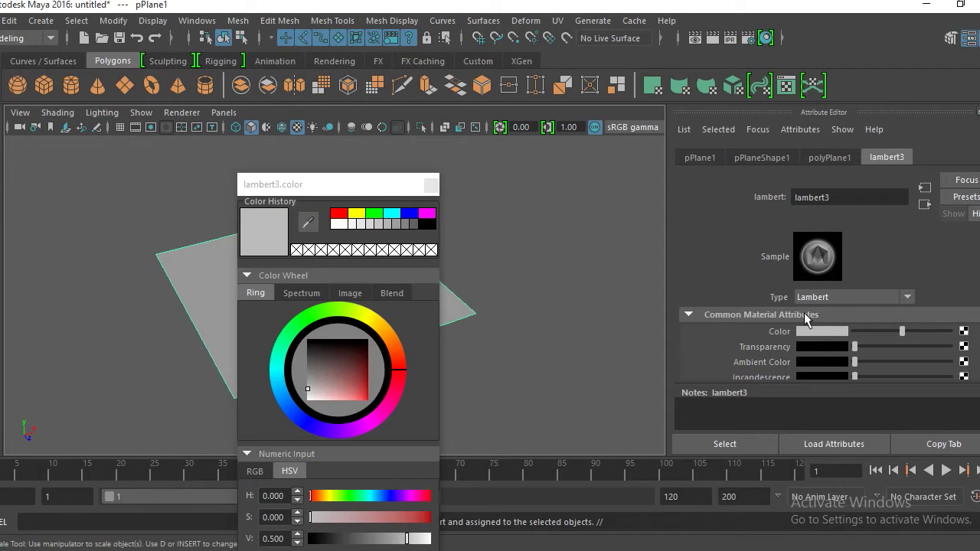
{"action": "left_click", "coordinate": [355, 375]}
{"action": "left_click_drag", "start_coordinate": [357, 380], "coordinate": [363, 352]}
{"action": "left_click_drag", "start_coordinate": [366, 185], "coordinate": [540, 104]}
{"action": "left_click", "coordinate": [523, 266]}
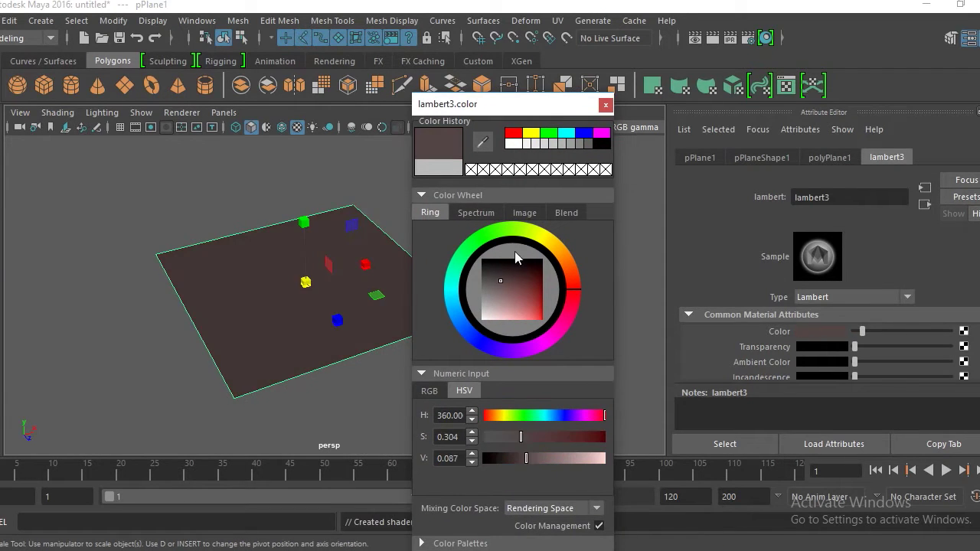
{"action": "left_click", "coordinate": [606, 104]}
{"action": "left_click", "coordinate": [826, 339]}
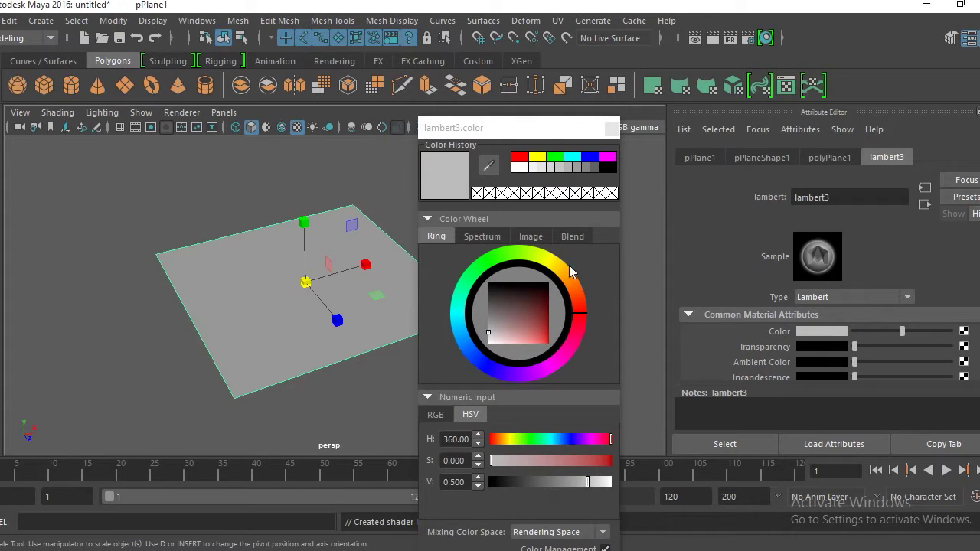
{"action": "left_click", "coordinate": [538, 304]}
{"action": "left_click_drag", "start_coordinate": [538, 307], "coordinate": [502, 323]}
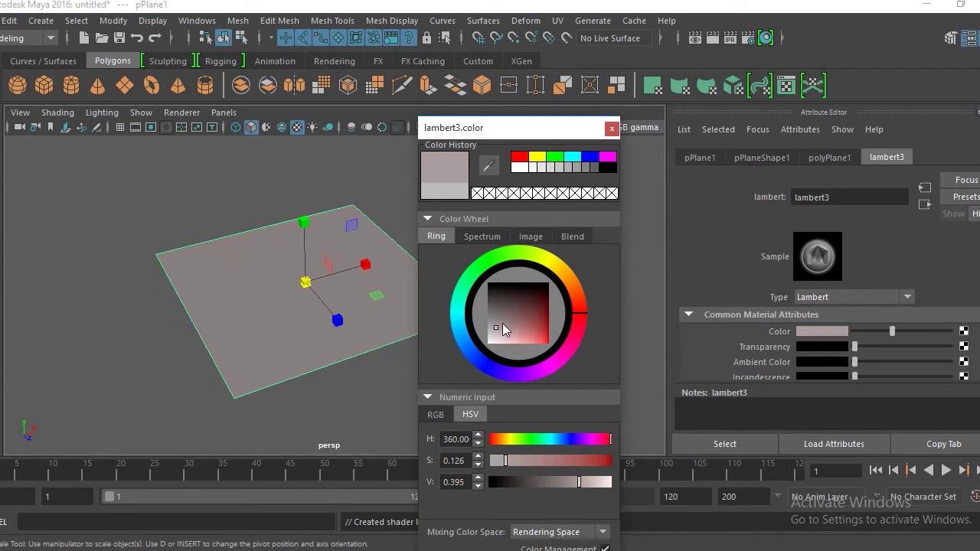
{"action": "left_click", "coordinate": [611, 127]}
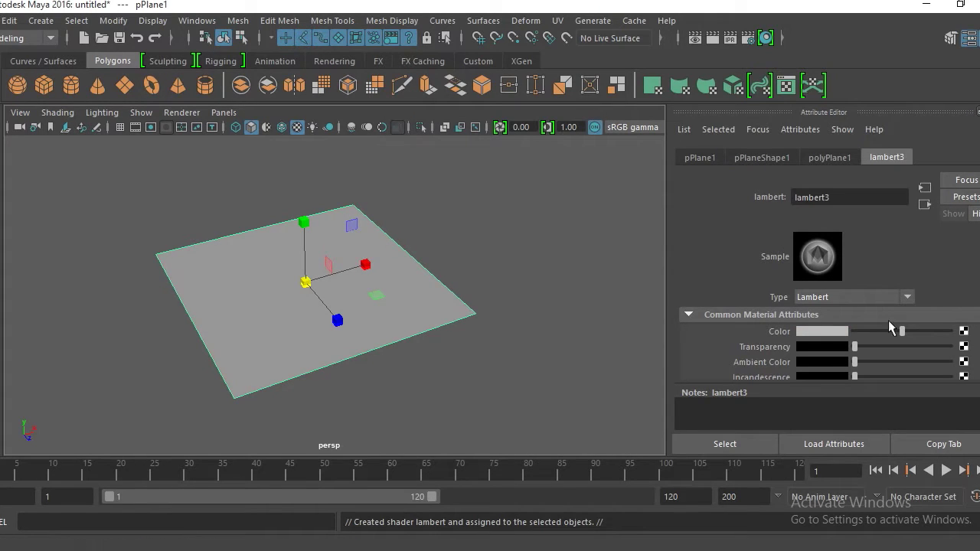
Map a File texture to the Lambert material's Color attribute
{"action": "left_click", "coordinate": [964, 333]}
{"action": "left_click_drag", "start_coordinate": [518, 29], "coordinate": [491, 19]}
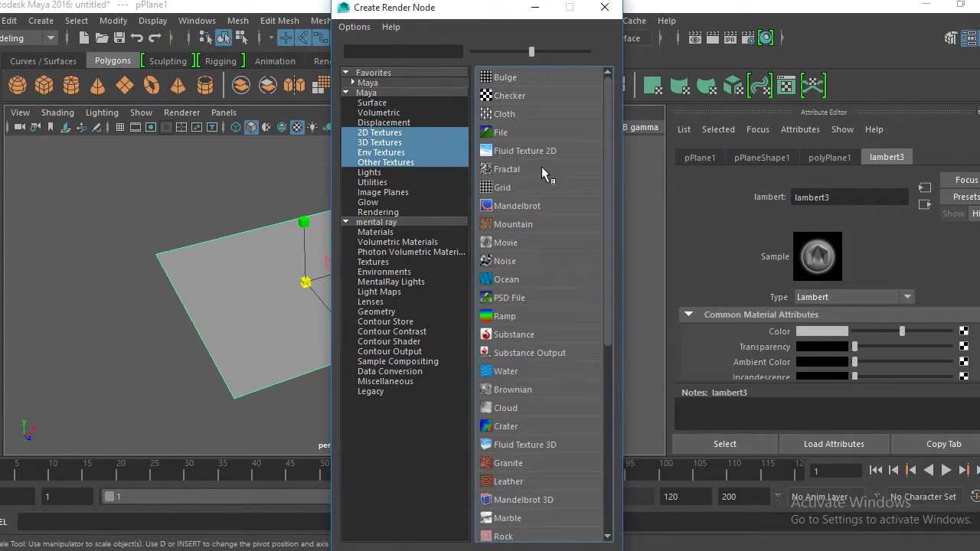
{"action": "left_click", "coordinate": [512, 133]}
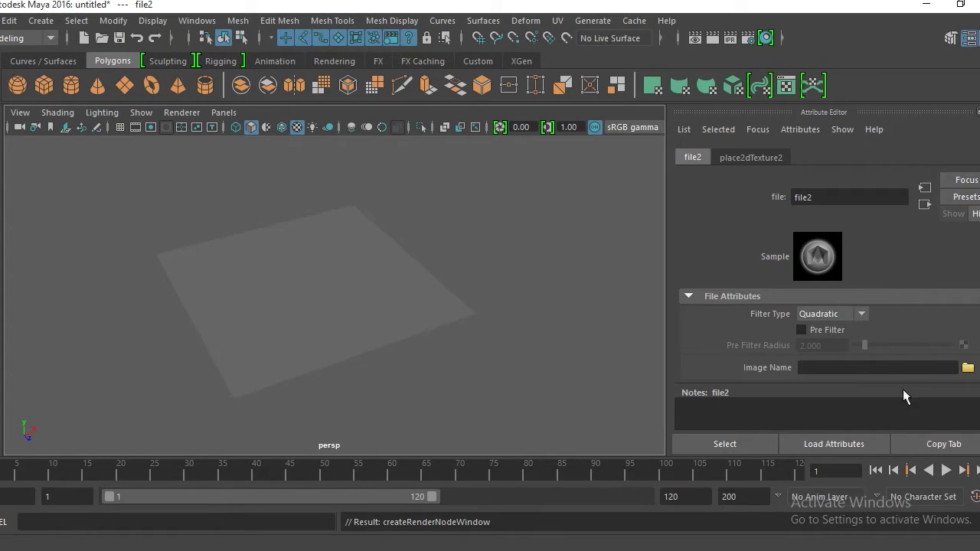
Preview the images in the pic folder and load plastic-water-bottles.jpg as the File texture's image
{"action": "left_click", "coordinate": [967, 368]}
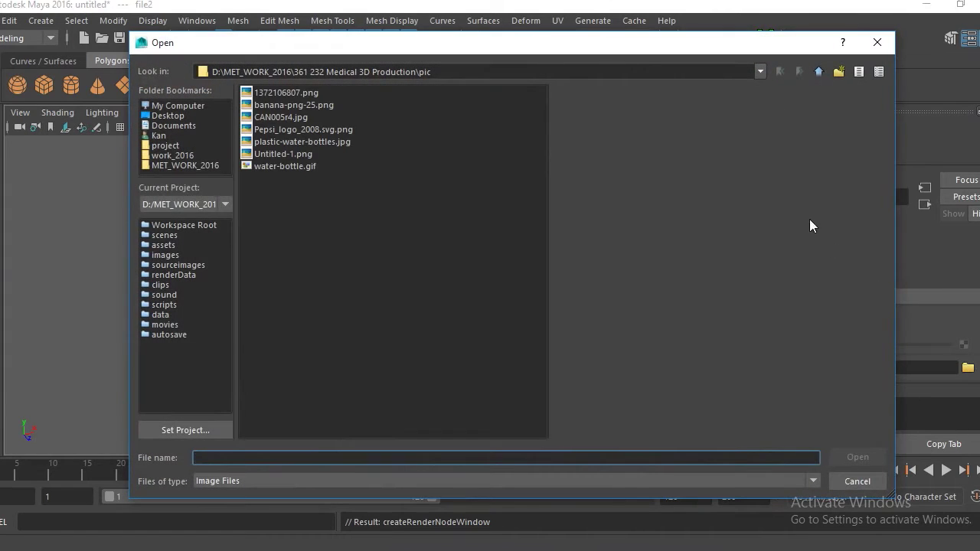
{"action": "left_click", "coordinate": [305, 165]}
{"action": "left_click", "coordinate": [297, 153]}
{"action": "left_click", "coordinate": [300, 142]}
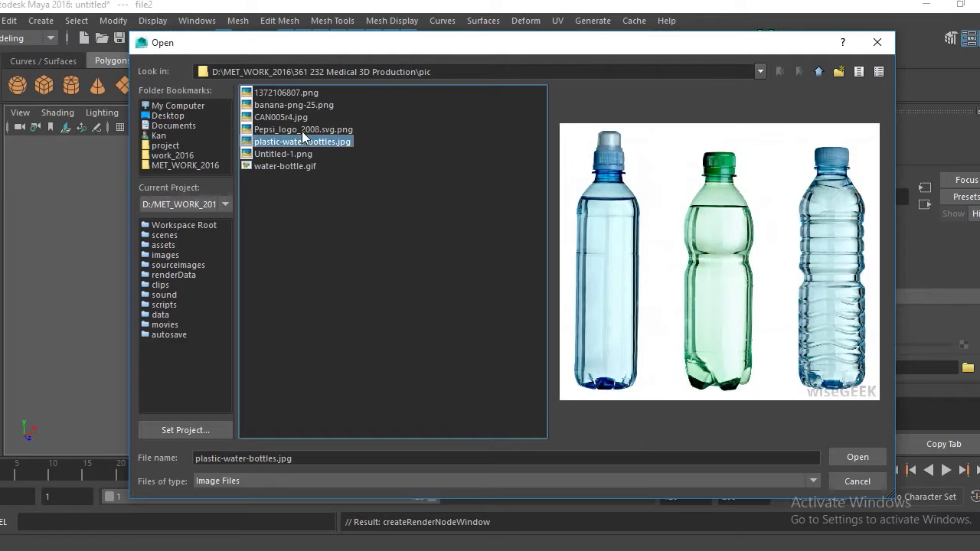
{"action": "left_click", "coordinate": [303, 130]}
{"action": "left_click", "coordinate": [298, 117]}
{"action": "left_click", "coordinate": [295, 106]}
{"action": "left_click", "coordinate": [292, 93]}
{"action": "left_click", "coordinate": [298, 130]}
{"action": "left_click", "coordinate": [304, 141]}
{"action": "left_click", "coordinate": [863, 459]}
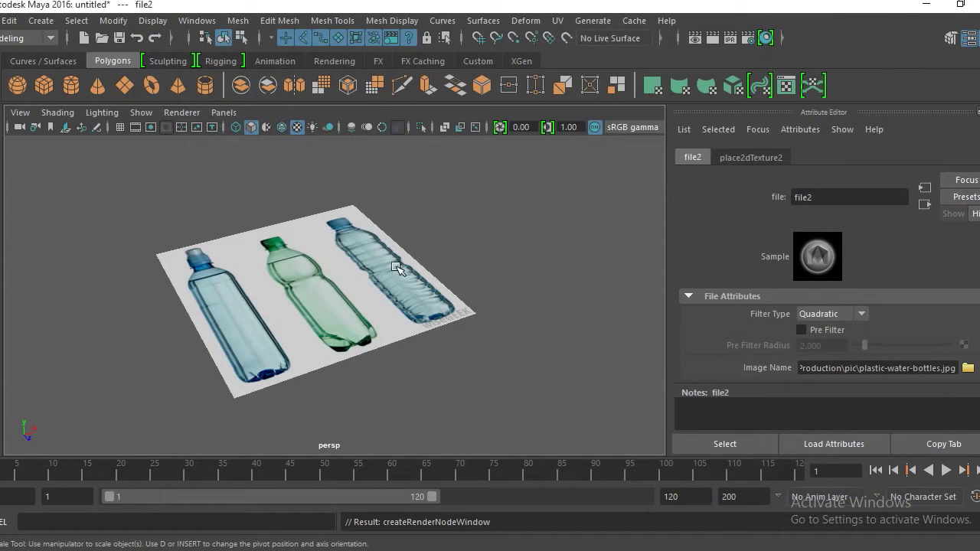
Turn textured display off and back on in the viewport to compare the plane with and without its image
{"action": "left_click_drag", "start_coordinate": [319, 174], "coordinate": [363, 219], "text": "alt"}
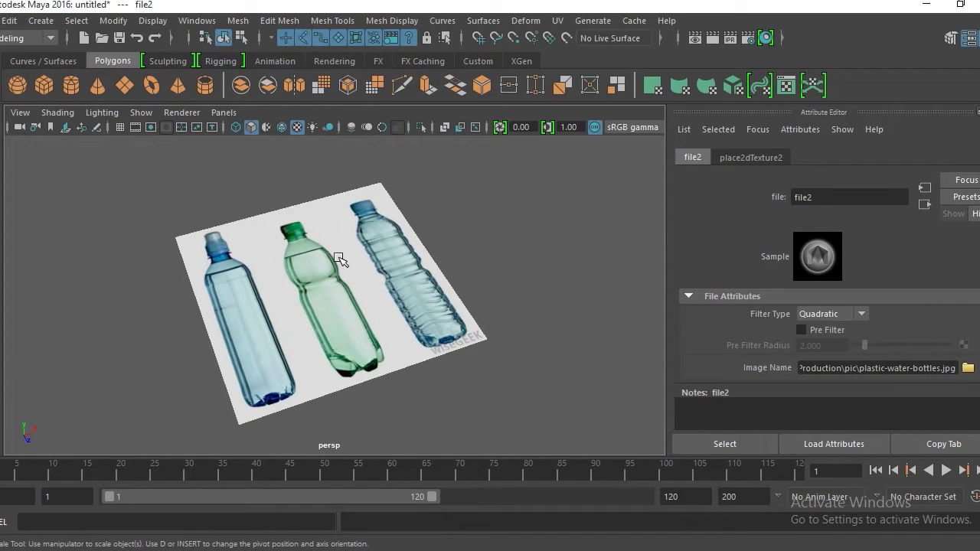
{"action": "left_click", "coordinate": [292, 181]}
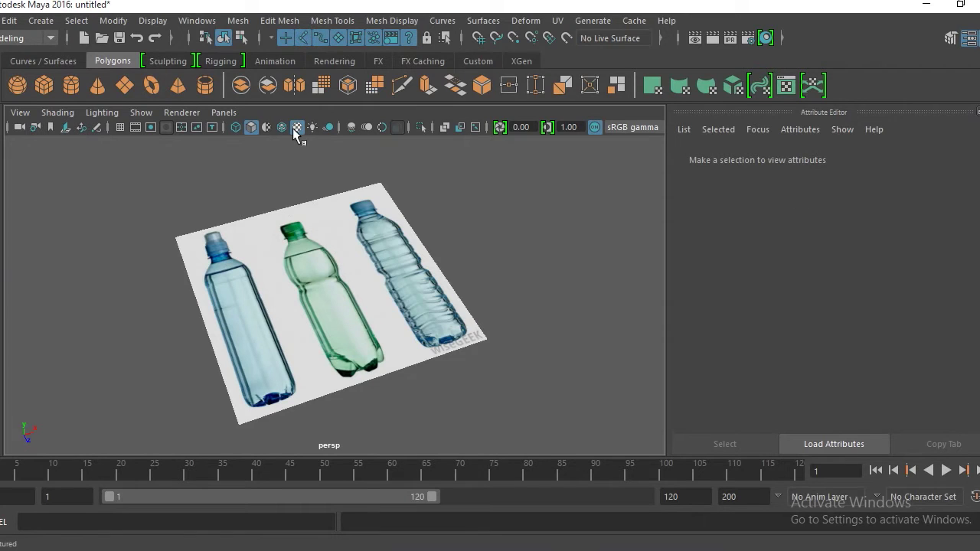
{"action": "left_click", "coordinate": [298, 128]}
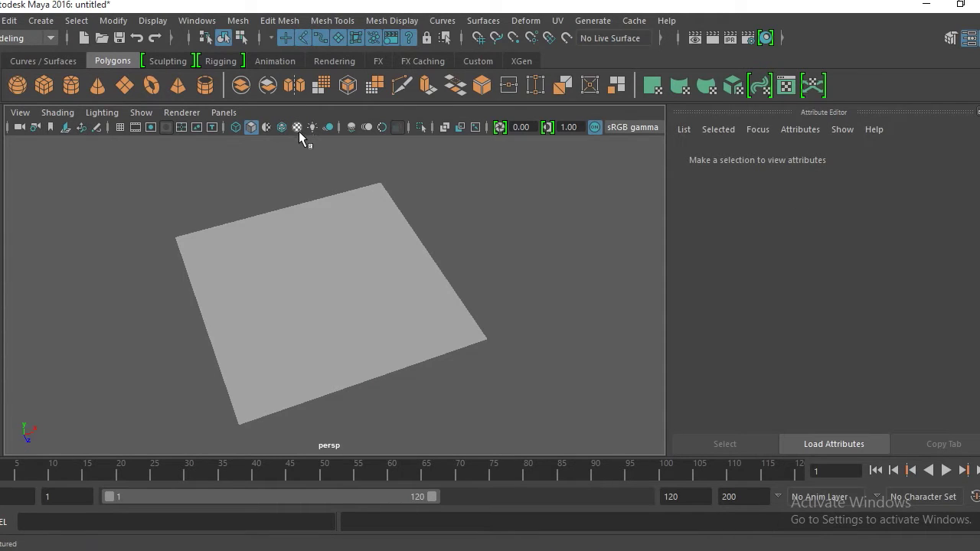
{"action": "key", "text": "r"}
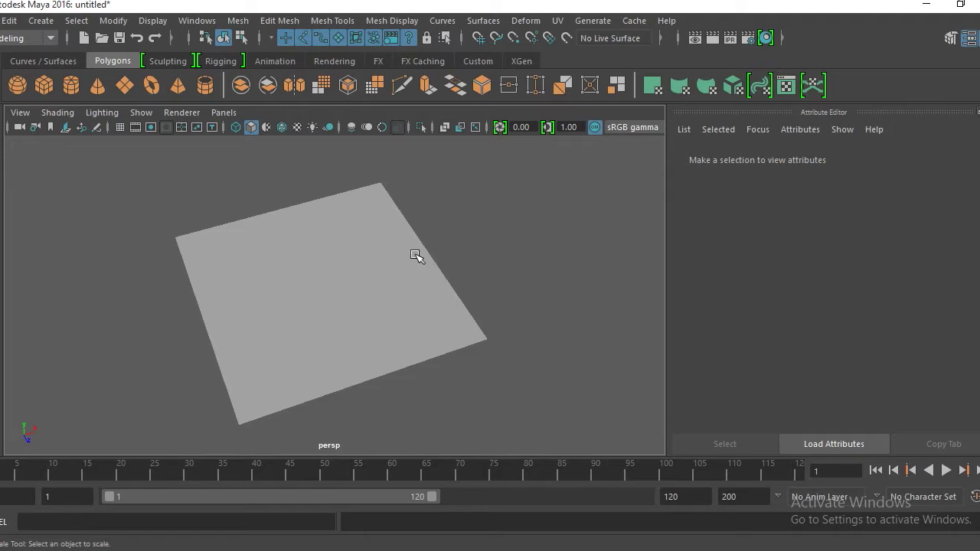
{"action": "left_click", "coordinate": [413, 283]}
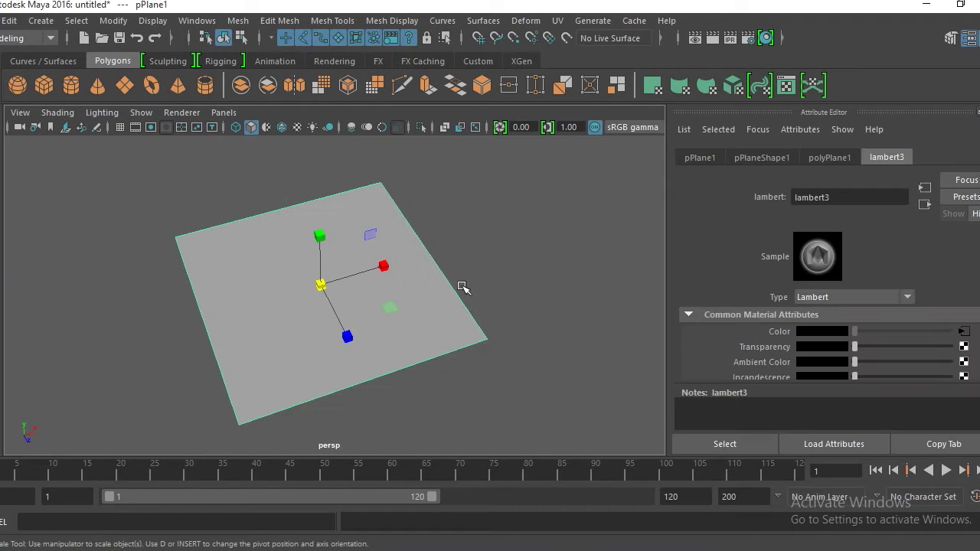
{"action": "left_click", "coordinate": [297, 127]}
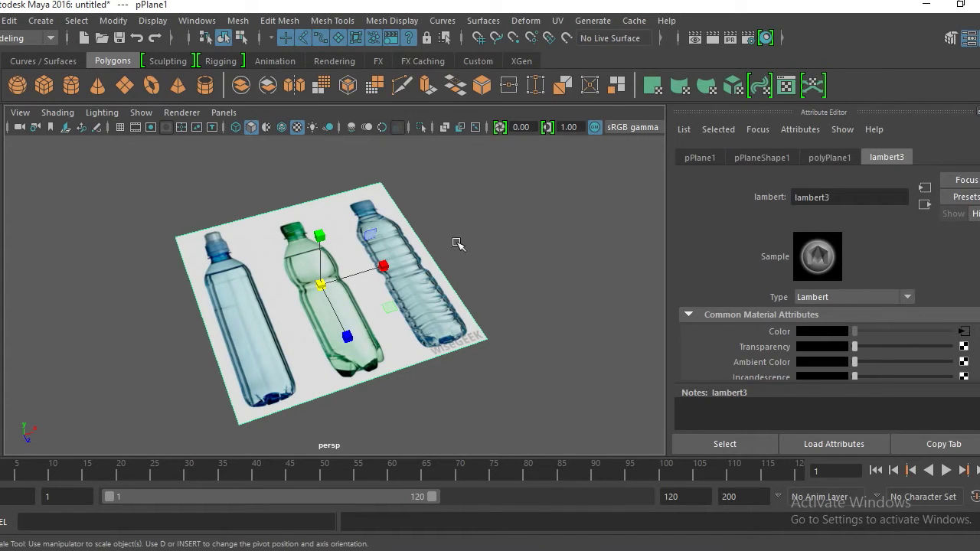
Deselect the plane and cycle the viewport through textured, wireframe and shaded display, ending in wireframe
{"action": "left_click", "coordinate": [425, 230]}
{"action": "key", "text": "6"}
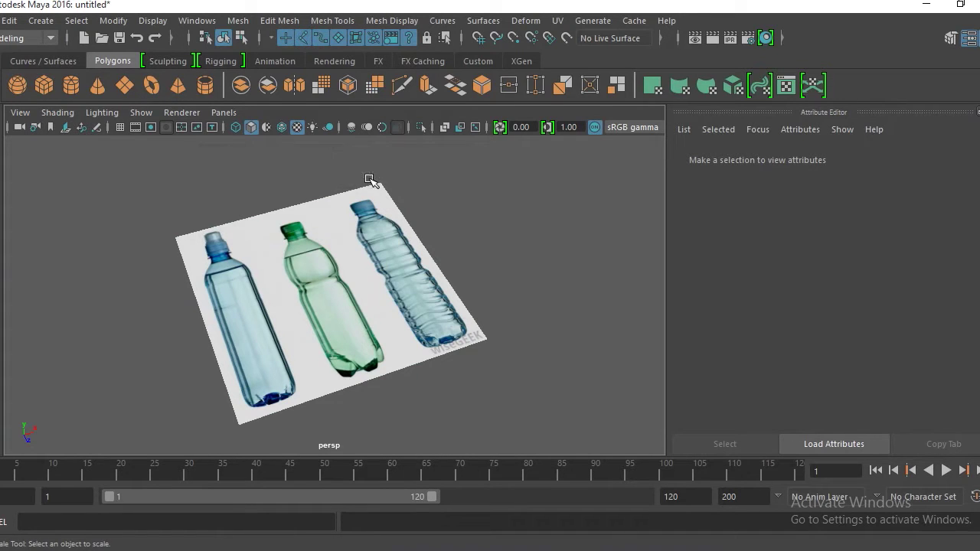
{"action": "key", "text": "4"}
{"action": "key", "text": "5"}
{"action": "key", "text": "6"}
{"action": "key", "text": "4"}
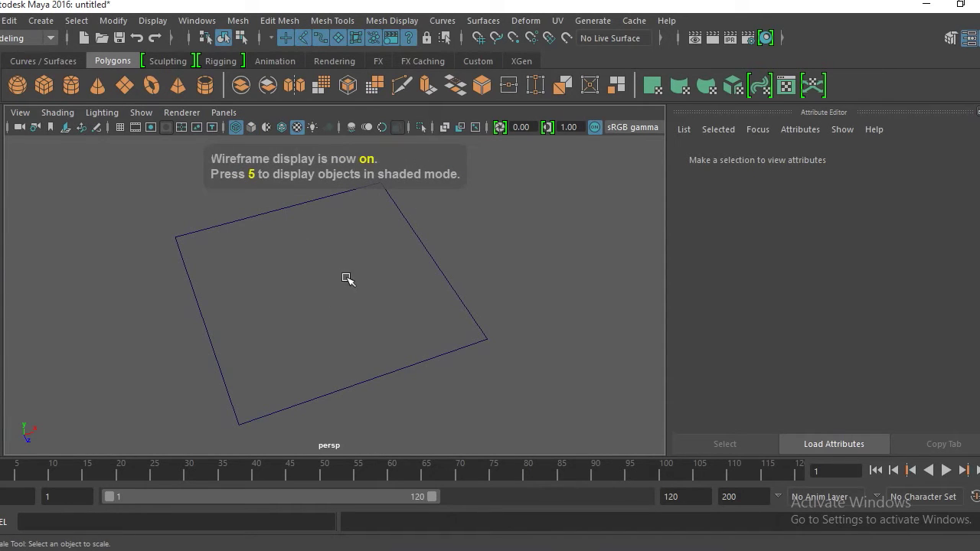
Switch the viewport from wireframe through shaded to textured display and view the plane with its bottle image at an angle
{"action": "key", "text": "5"}
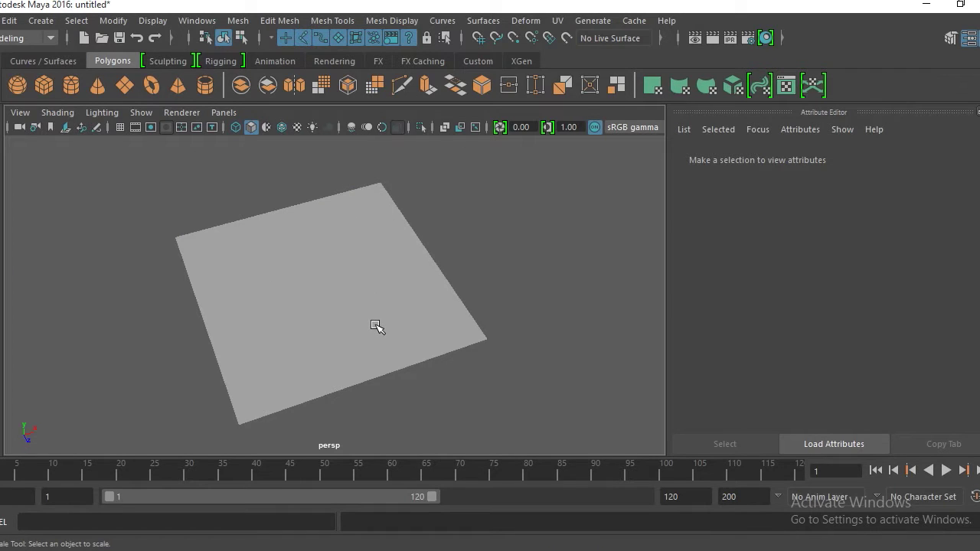
{"action": "key", "text": "6"}
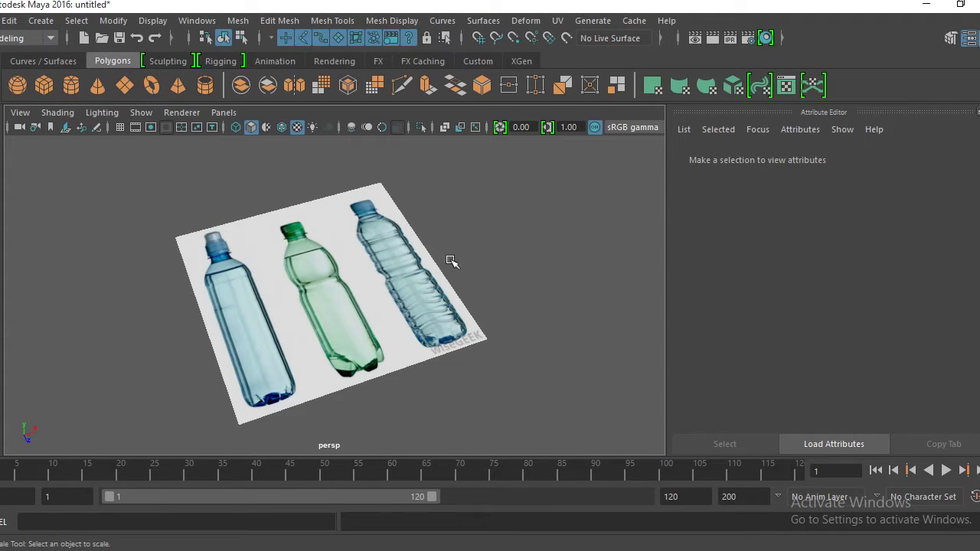
{"action": "right_click_drag", "start_coordinate": [450, 262], "coordinate": [383, 212], "text": "alt"}
{"action": "left_click_drag", "start_coordinate": [413, 250], "coordinate": [445, 300], "text": "alt"}
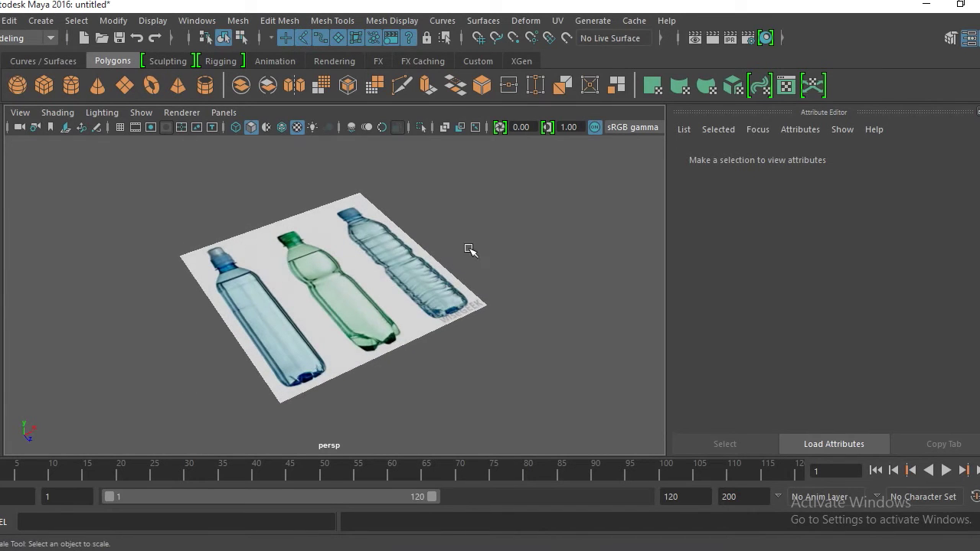
{"action": "left_click_drag", "start_coordinate": [469, 245], "coordinate": [354, 418]}
{"action": "left_click", "coordinate": [477, 238]}
Select the plane and toggle between the Attribute Editor and the Channel Box, ending with the Channel Box
{"action": "left_click", "coordinate": [408, 313]}
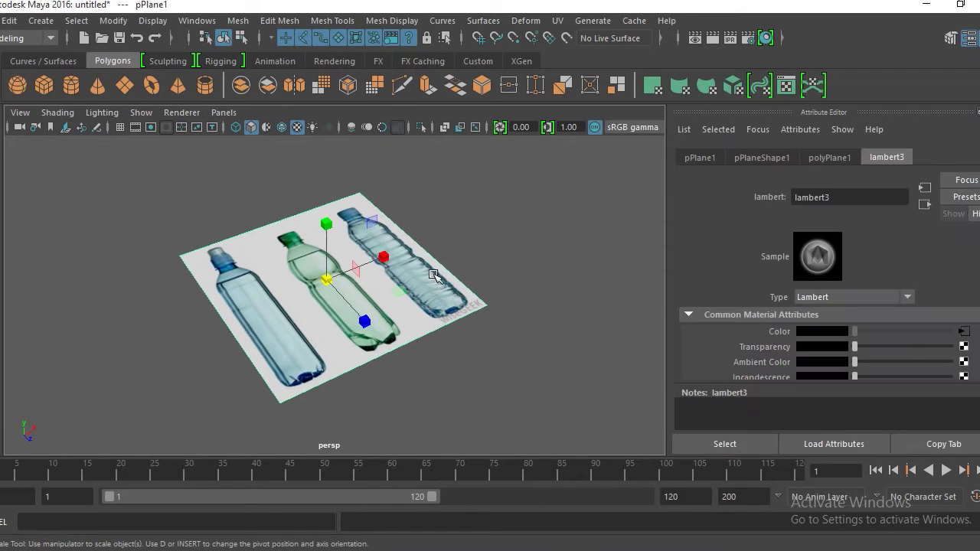
{"action": "key", "text": "ctrl+a"}
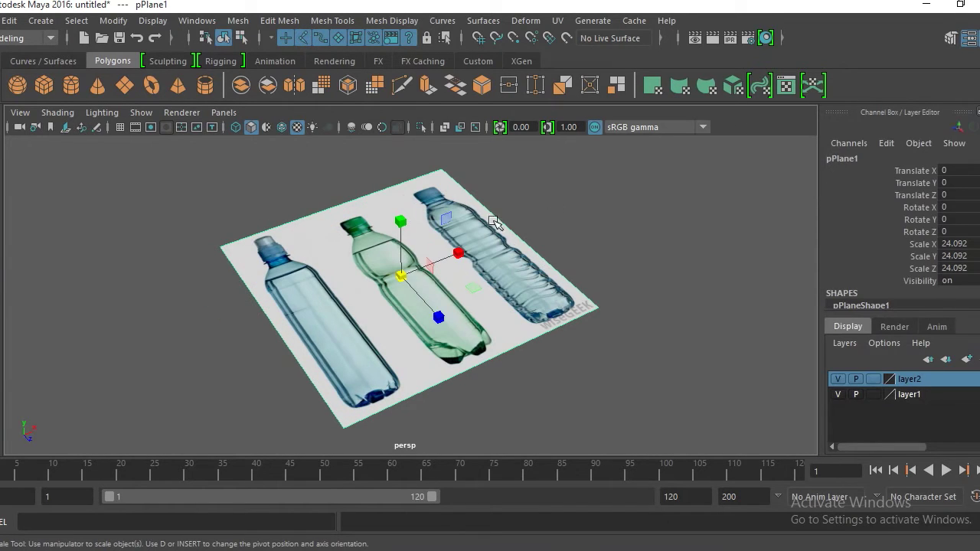
{"action": "key", "text": "ctrl+a"}
{"action": "key", "text": "ctrl+a"}
{"action": "key", "text": "ctrl+a"}
{"action": "key", "text": "ctrl+a"}
{"action": "key", "text": "ctrl+a"}
{"action": "key", "text": "ctrl+a"}
{"action": "key", "text": "ctrl+a"}
{"action": "key", "text": "ctrl+a"}
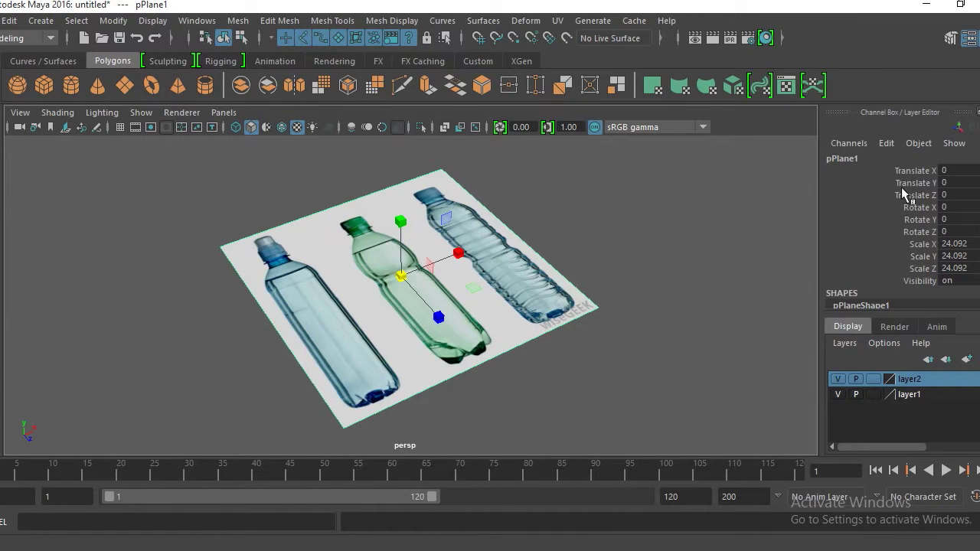
Try rotating the plane freehand about its X axis with the Rotate tool and undo each attempt
{"action": "key", "text": "e"}
{"action": "left_click_drag", "start_coordinate": [418, 245], "coordinate": [452, 291]}
{"action": "key", "text": "ctrl+z"}
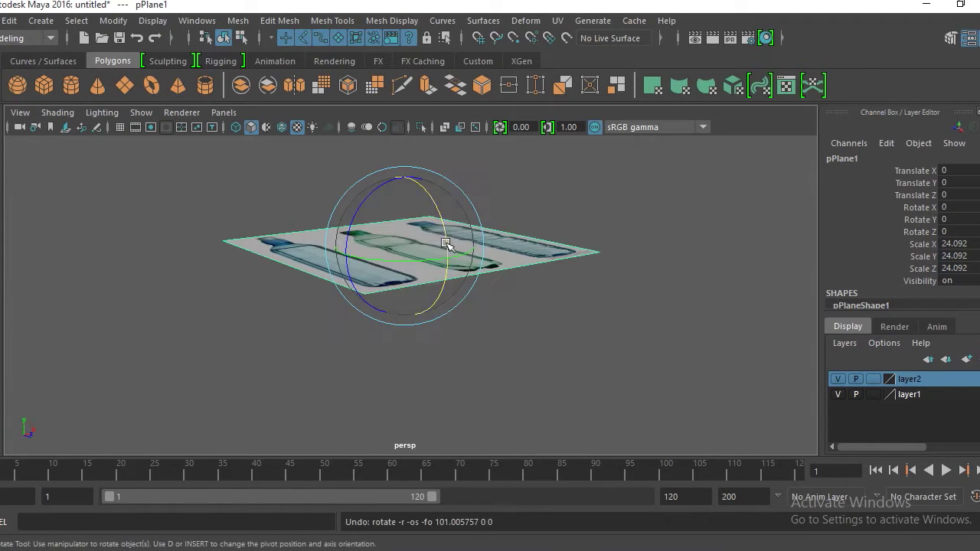
{"action": "left_click_drag", "start_coordinate": [446, 243], "coordinate": [460, 290], "text": "alt"}
{"action": "left_click", "coordinate": [470, 243]}
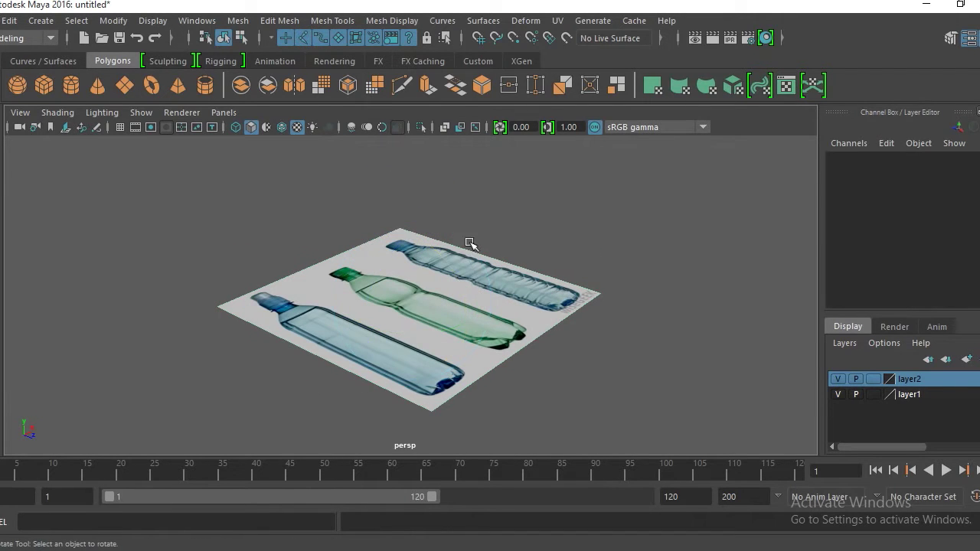
{"action": "left_click", "coordinate": [425, 277]}
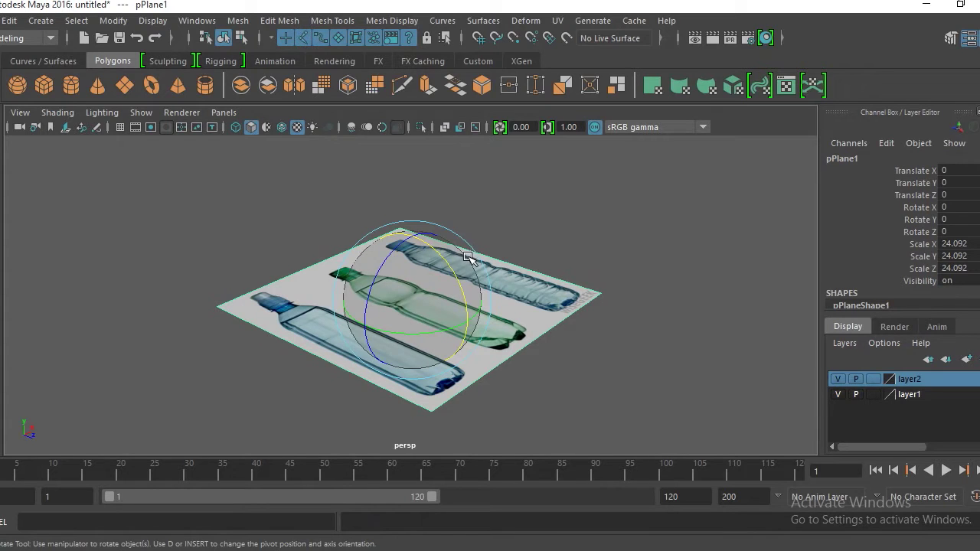
{"action": "left_click_drag", "start_coordinate": [449, 273], "coordinate": [472, 306]}
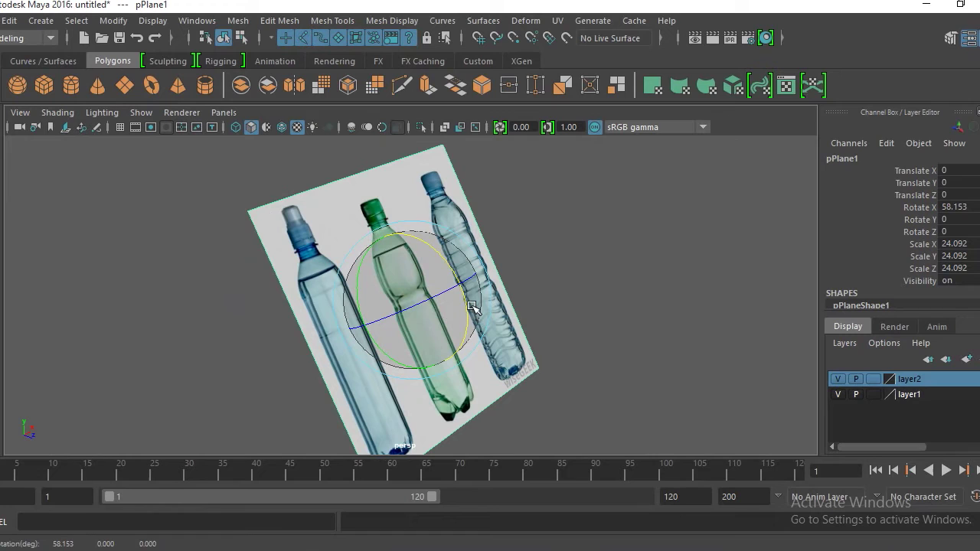
{"action": "key", "text": "ctrl+z"}
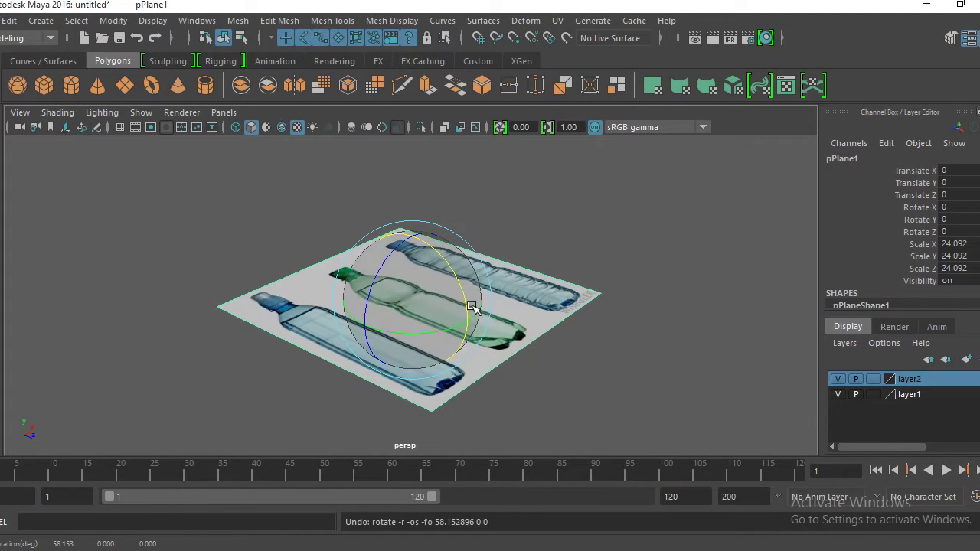
Set the plane's Rotate X to 90 so it stands upright, and view it from the front
{"action": "left_click", "coordinate": [952, 208]}
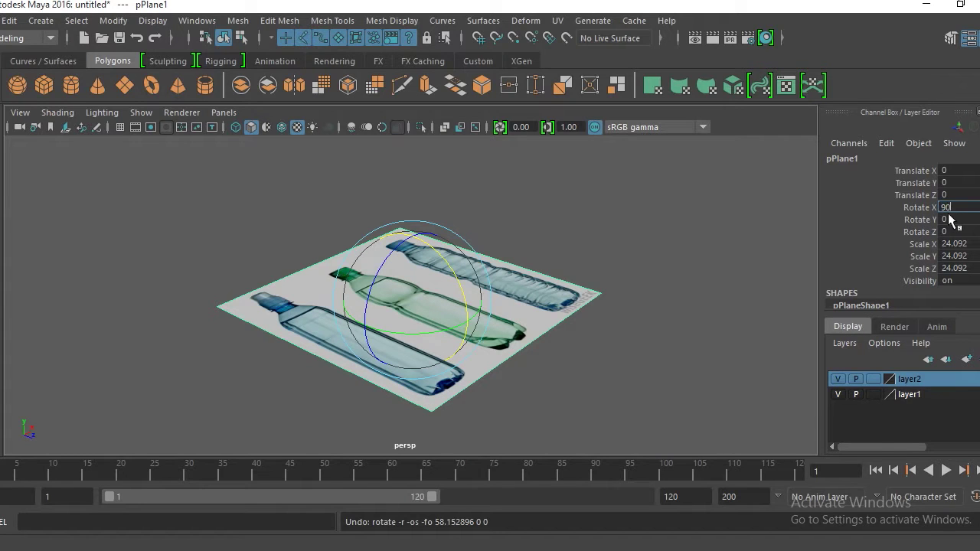
{"action": "key", "text": "Return"}
{"action": "mouse_move", "coordinate": [490, 277]}
{"action": "left_mouse_down", "text": "alt"}
{"action": "mouse_move", "coordinate": [441, 256]}
{"action": "mouse_move", "coordinate": [373, 247]}
{"action": "mouse_move", "coordinate": [225, 247]}
{"action": "mouse_move", "coordinate": [331, 232]}
{"action": "mouse_move", "coordinate": [582, 230]}
{"action": "mouse_move", "coordinate": [459, 230]}
{"action": "mouse_move", "coordinate": [520, 225]}
{"action": "mouse_move", "coordinate": [442, 235]}
{"action": "mouse_move", "coordinate": [344, 280]}
{"action": "mouse_move", "coordinate": [305, 282]}
{"action": "mouse_move", "coordinate": [472, 271]}
{"action": "mouse_move", "coordinate": [528, 280]}
{"action": "mouse_move", "coordinate": [507, 275]}
{"action": "left_mouse_up", "text": "alt"}
{"action": "left_click", "coordinate": [549, 252]}
{"action": "left_click_drag", "start_coordinate": [549, 252], "coordinate": [466, 255], "text": "alt"}
{"action": "left_click", "coordinate": [487, 245]}
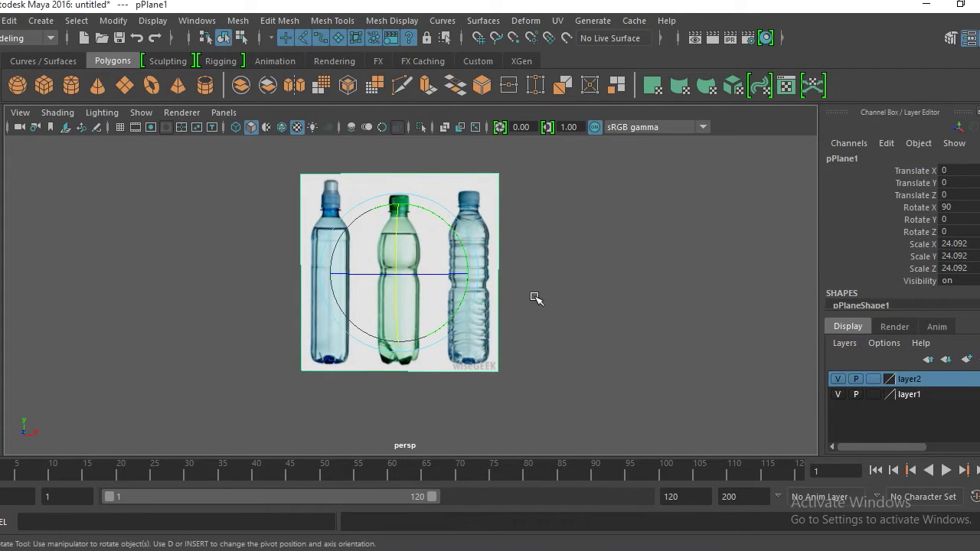
{"action": "middle_click_drag", "start_coordinate": [511, 261], "coordinate": [486, 274], "text": "alt"}
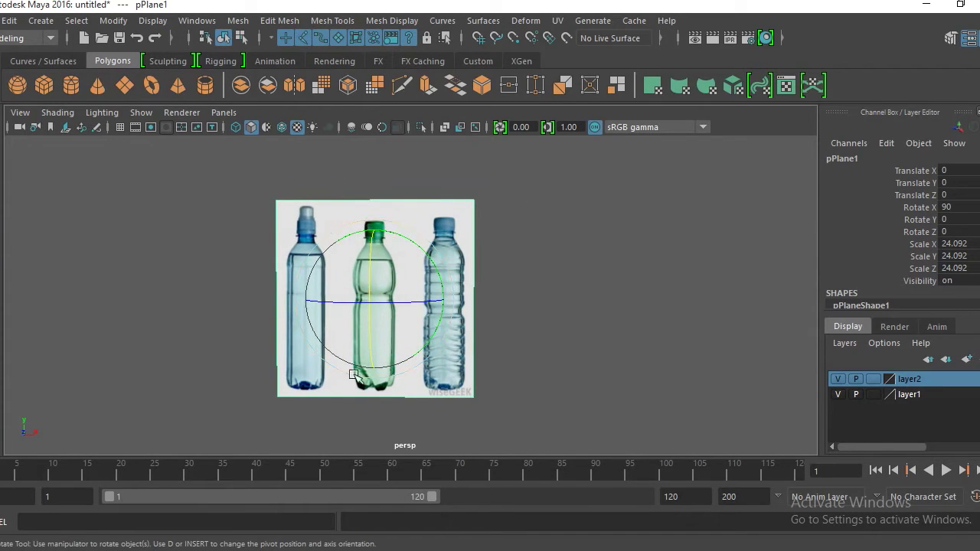
{"action": "middle_click_drag", "start_coordinate": [393, 332], "coordinate": [394, 298], "text": "alt"}
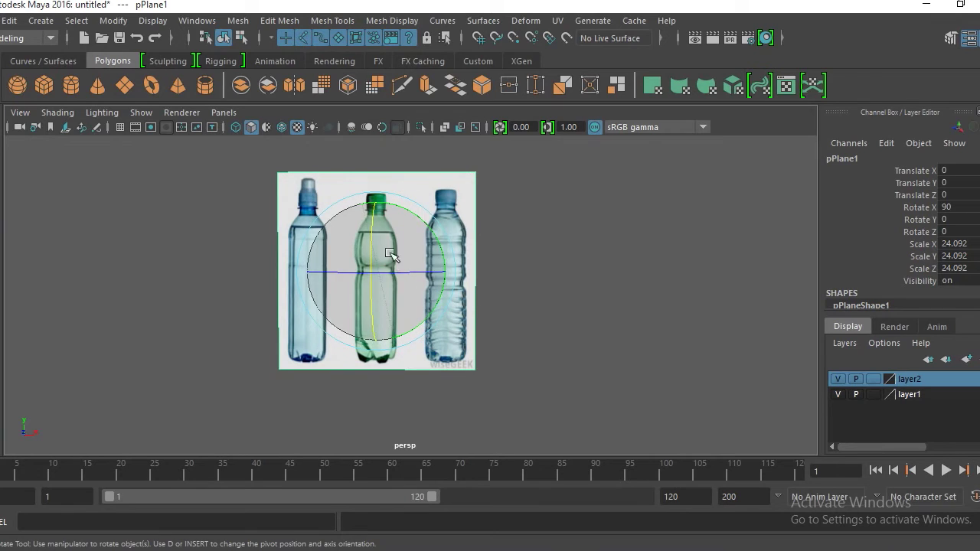
Scale the plane down slightly in height with the Scale tool and keep it selected
{"action": "key", "text": "r"}
{"action": "left_click_drag", "start_coordinate": [375, 200], "coordinate": [376, 207]}
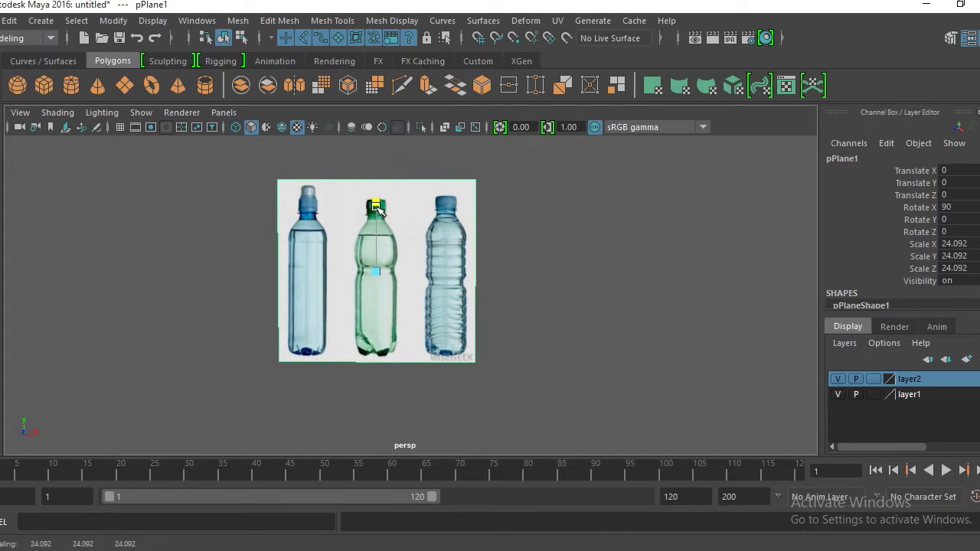
{"action": "left_click", "coordinate": [376, 206]}
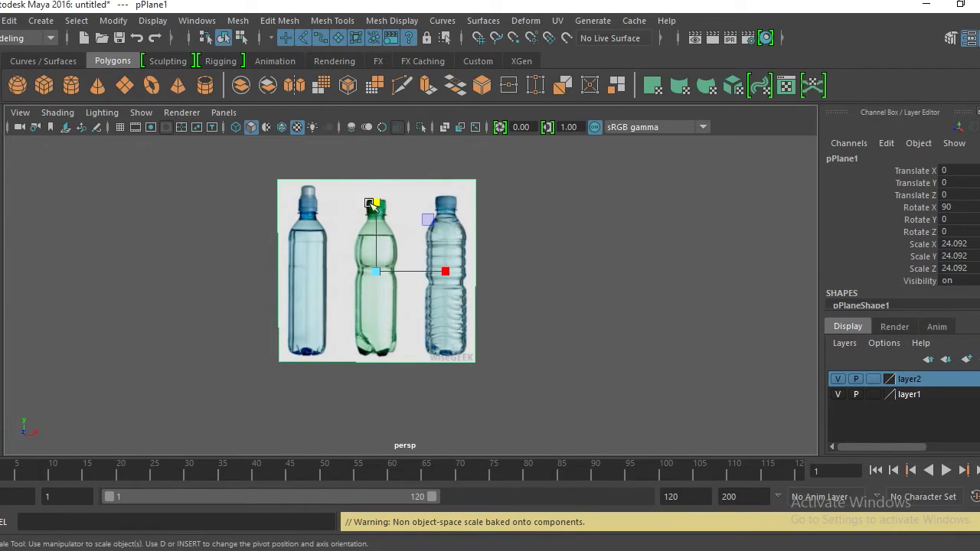
{"action": "left_click", "coordinate": [496, 246]}
{"action": "left_click", "coordinate": [420, 183]}
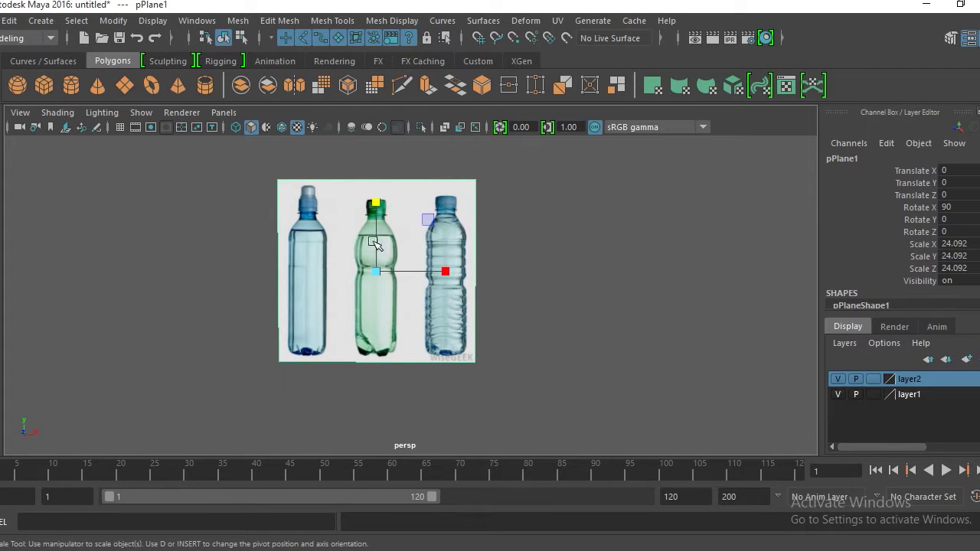
Choose the Modeling menu set and open the UV Editor
{"action": "left_click", "coordinate": [50, 38]}
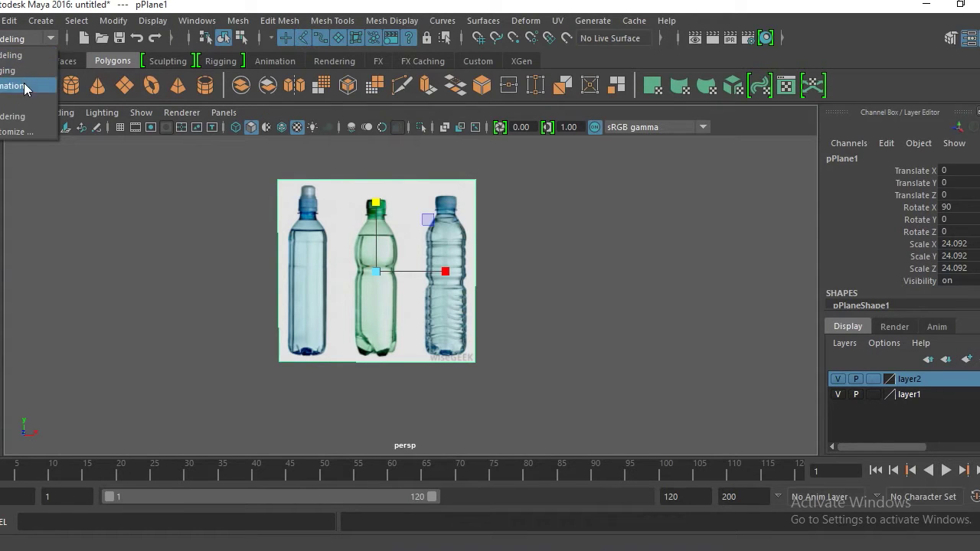
{"action": "left_click", "coordinate": [149, 212]}
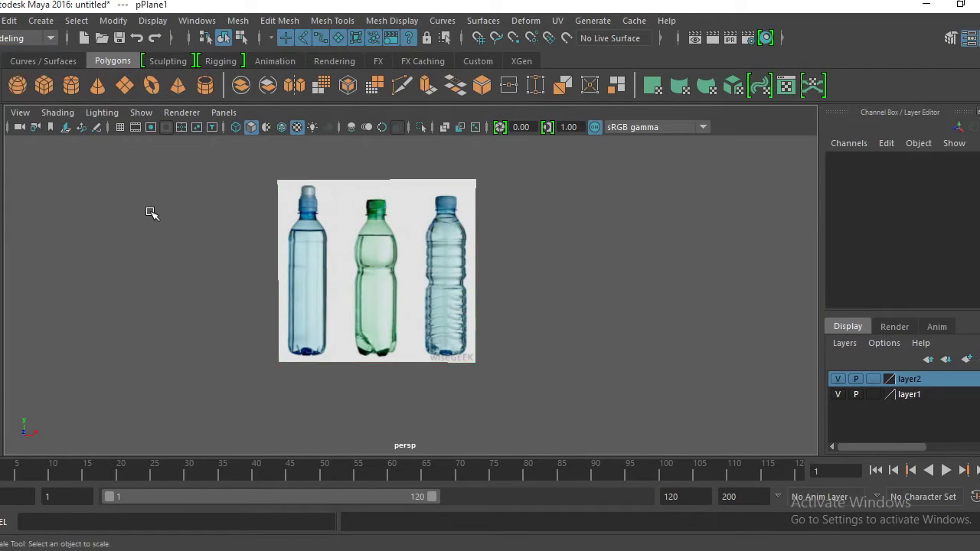
{"action": "left_click", "coordinate": [49, 38]}
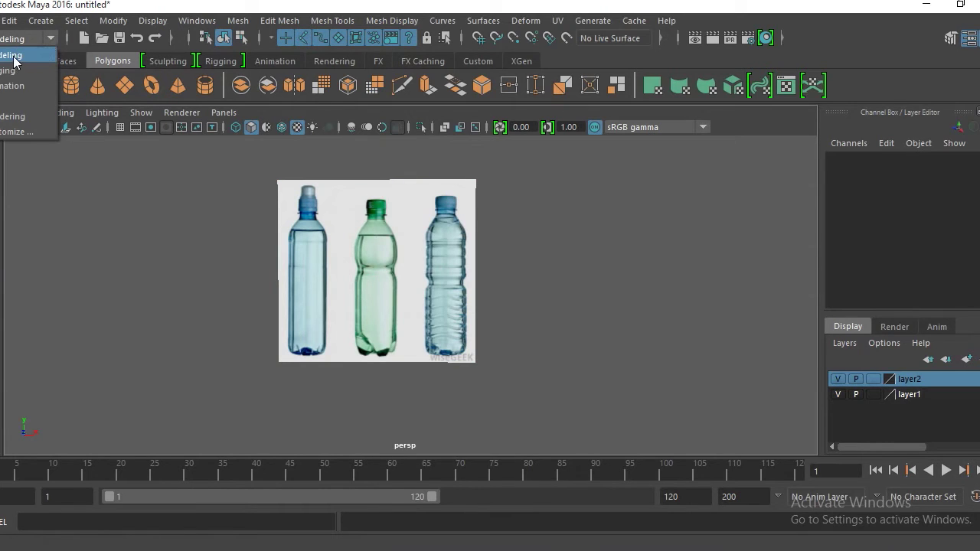
{"action": "left_click", "coordinate": [15, 56]}
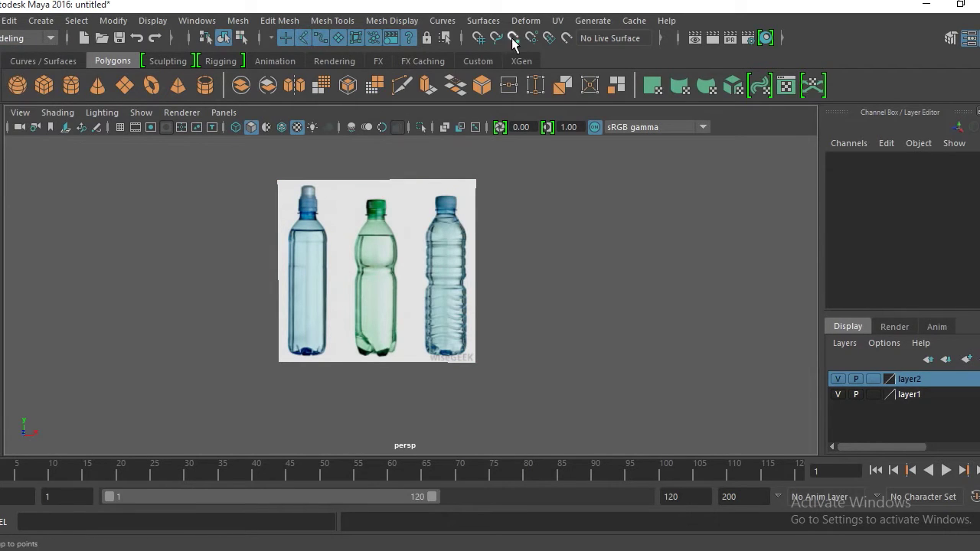
{"action": "left_click", "coordinate": [559, 21]}
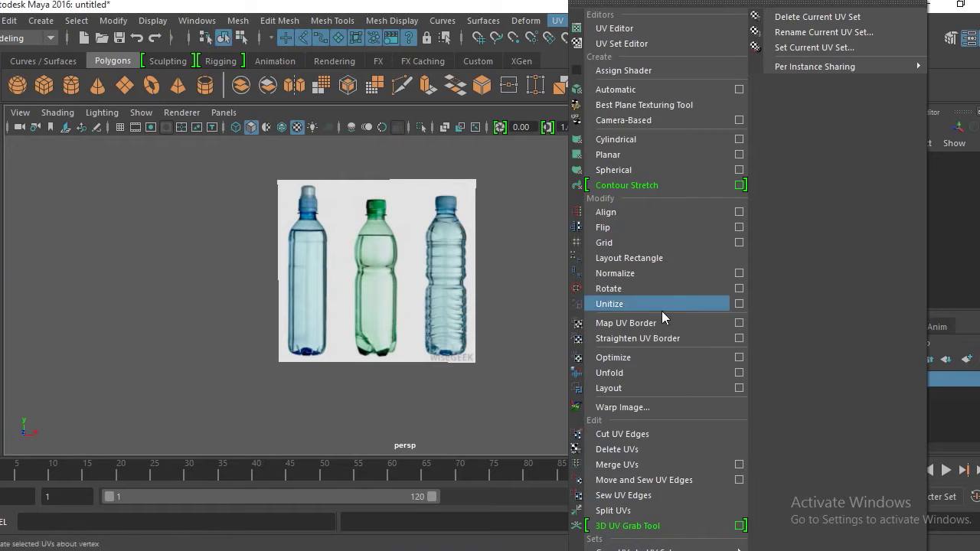
{"action": "left_click", "coordinate": [690, 28]}
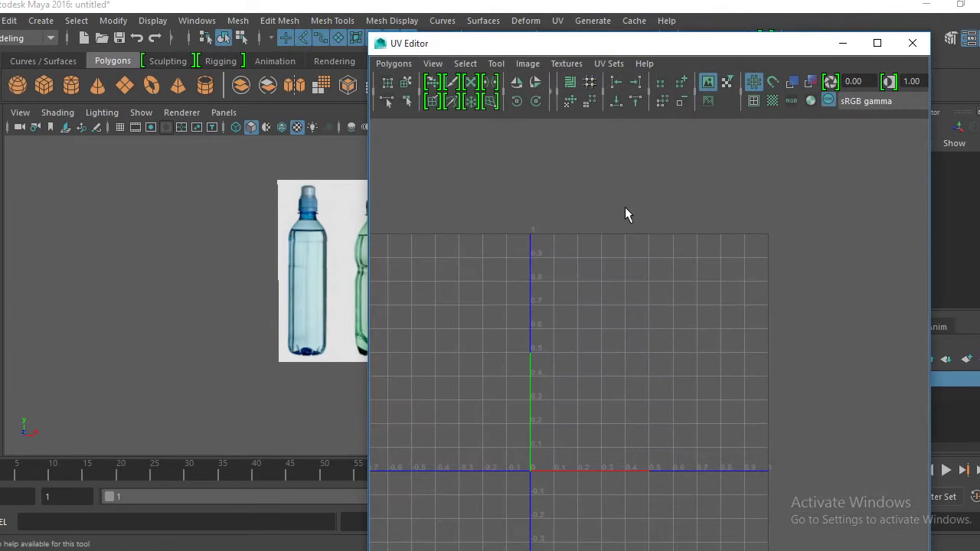
Place the UV Editor window beside the plane in the viewport and centre the whole UV grid in it
{"action": "left_click_drag", "start_coordinate": [617, 49], "coordinate": [728, 23]}
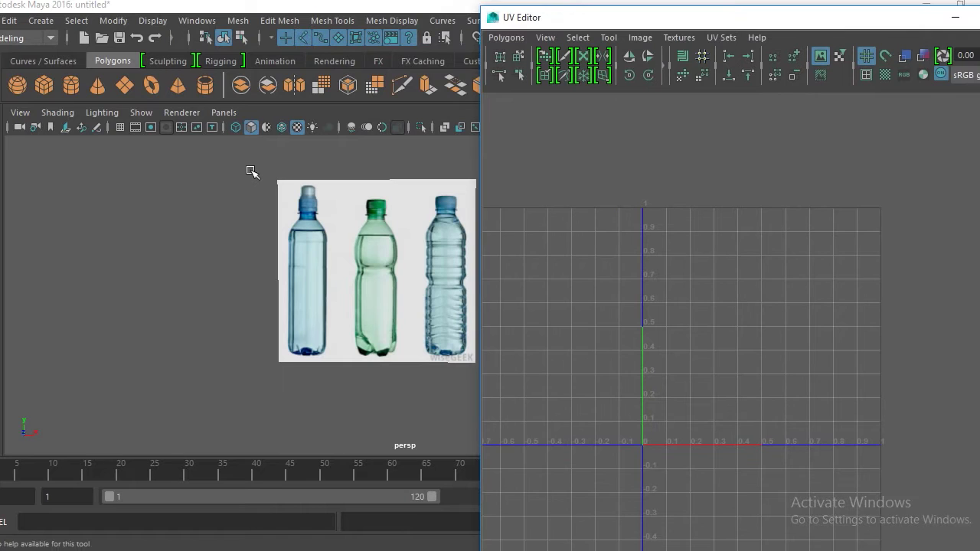
{"action": "left_click_drag", "start_coordinate": [647, 24], "coordinate": [626, 18]}
{"action": "right_click_drag", "start_coordinate": [756, 269], "coordinate": [686, 219], "text": "alt"}
{"action": "middle_click_drag", "start_coordinate": [700, 292], "coordinate": [738, 217], "text": "alt"}
{"action": "right_click_drag", "start_coordinate": [737, 217], "coordinate": [707, 237], "text": "alt"}
{"action": "middle_click_drag", "start_coordinate": [707, 238], "coordinate": [711, 213], "text": "alt"}
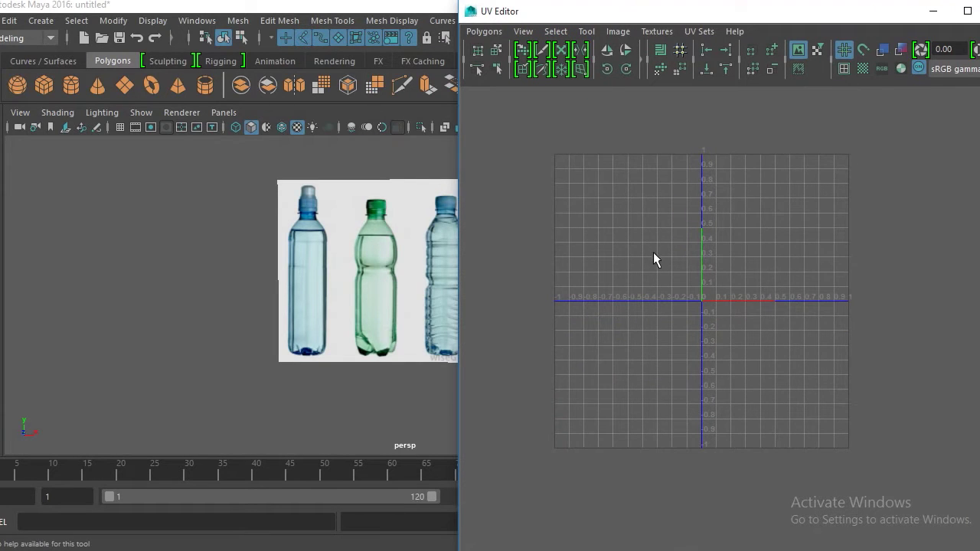
Select the plane in the viewport, centre it, and switch to UV component selection in the UV Editor
{"action": "left_click_drag", "start_coordinate": [241, 177], "coordinate": [323, 233]}
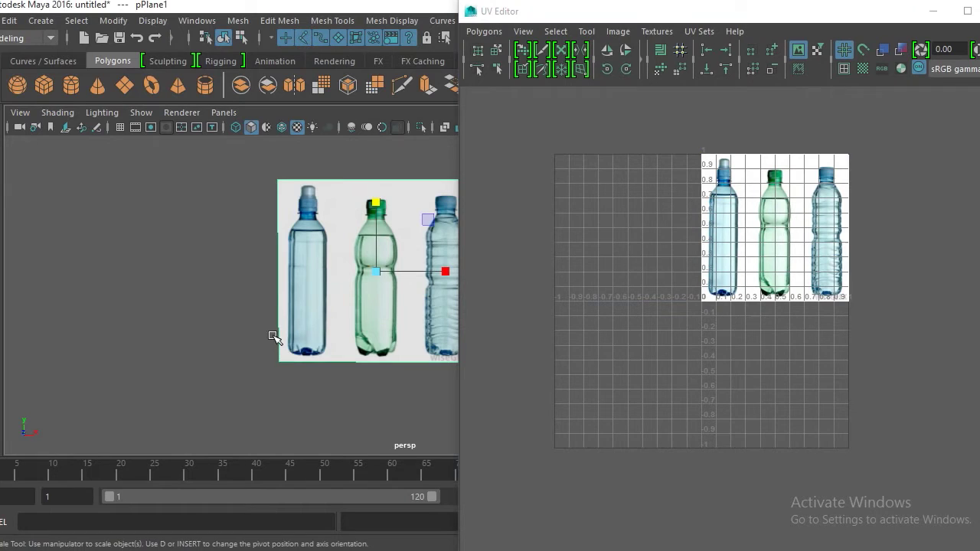
{"action": "key", "text": "f"}
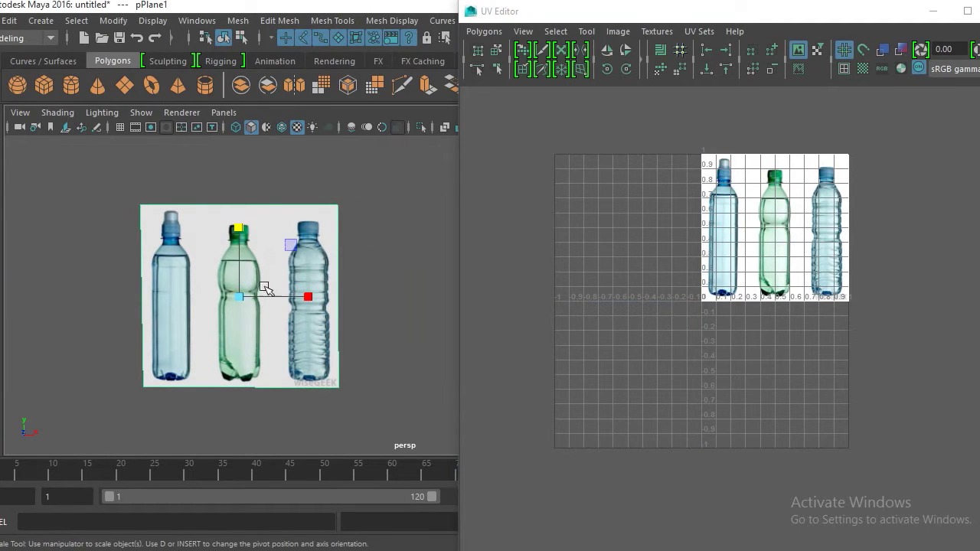
{"action": "right_click", "coordinate": [762, 205]}
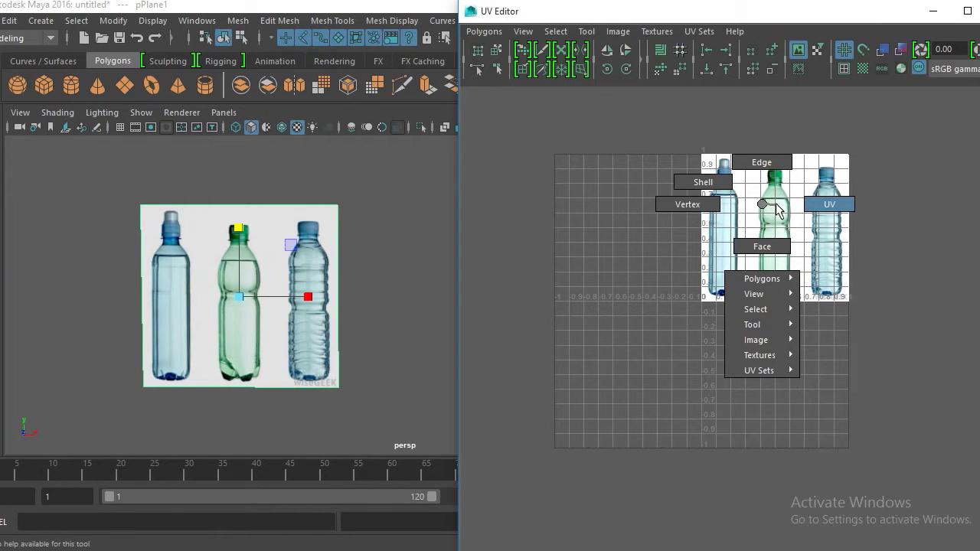
{"action": "left_click", "coordinate": [823, 207]}
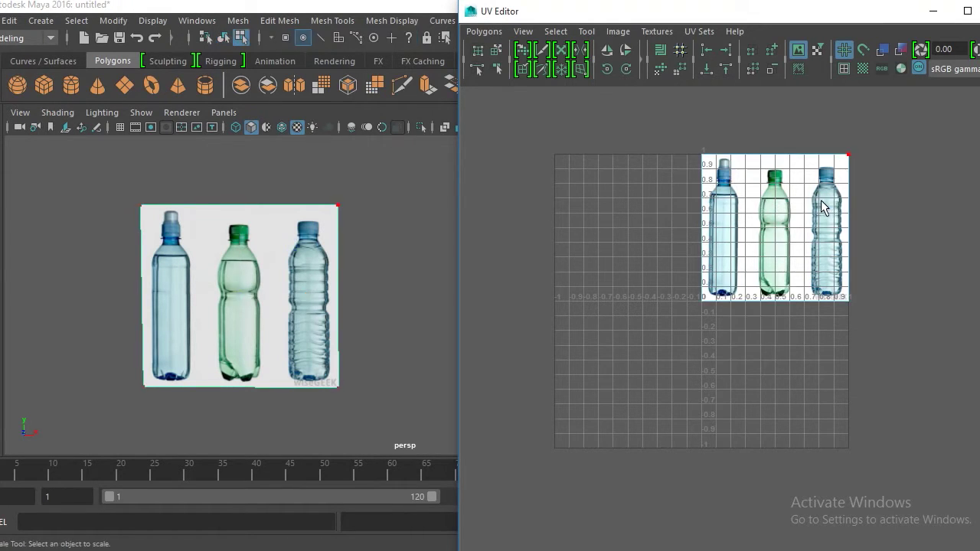
Select the upper and lower pairs of the plane's UVs in turn with the Move tool active
{"action": "left_click_drag", "start_coordinate": [676, 121], "coordinate": [861, 191]}
{"action": "key", "text": "w"}
{"action": "middle_click_drag", "start_coordinate": [789, 144], "coordinate": [778, 207], "text": "alt"}
{"action": "scroll", "coordinate": [748, 166], "scroll_direction": "down", "scroll_amount": 1}
{"action": "left_click", "coordinate": [684, 179]}
{"action": "left_click_drag", "start_coordinate": [658, 191], "coordinate": [850, 252]}
{"action": "left_click_drag", "start_coordinate": [668, 323], "coordinate": [887, 407]}
Try moving the plane's upper and lower UV pairs vertically, undoing each move
{"action": "left_click_drag", "start_coordinate": [674, 210], "coordinate": [709, 289]}
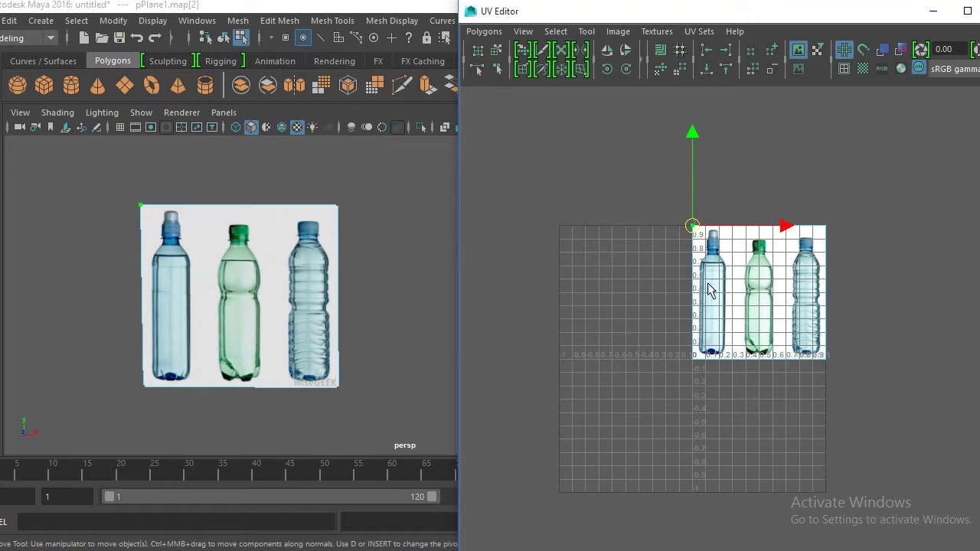
{"action": "left_click_drag", "start_coordinate": [879, 271], "coordinate": [879, 271]}
{"action": "left_click_drag", "start_coordinate": [759, 137], "coordinate": [750, 157]}
{"action": "key", "text": "ctrl+z"}
{"action": "left_click_drag", "start_coordinate": [668, 337], "coordinate": [906, 399]}
{"action": "mouse_move", "coordinate": [755, 267]}
{"action": "left_mouse_down"}
{"action": "mouse_move", "coordinate": [770, 289]}
{"action": "mouse_move", "coordinate": [758, 261]}
{"action": "left_mouse_up"}
{"action": "key", "text": "ctrl+z"}
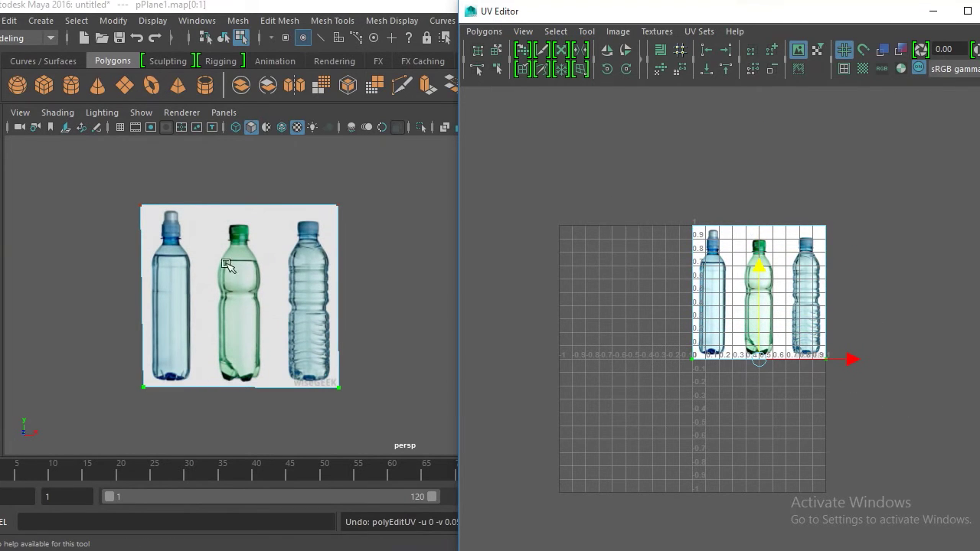
Maximize and restore the UV Editor, minimize it, and return to the perspective view with the plane centred
{"action": "left_click_drag", "start_coordinate": [721, 16], "coordinate": [657, 0]}
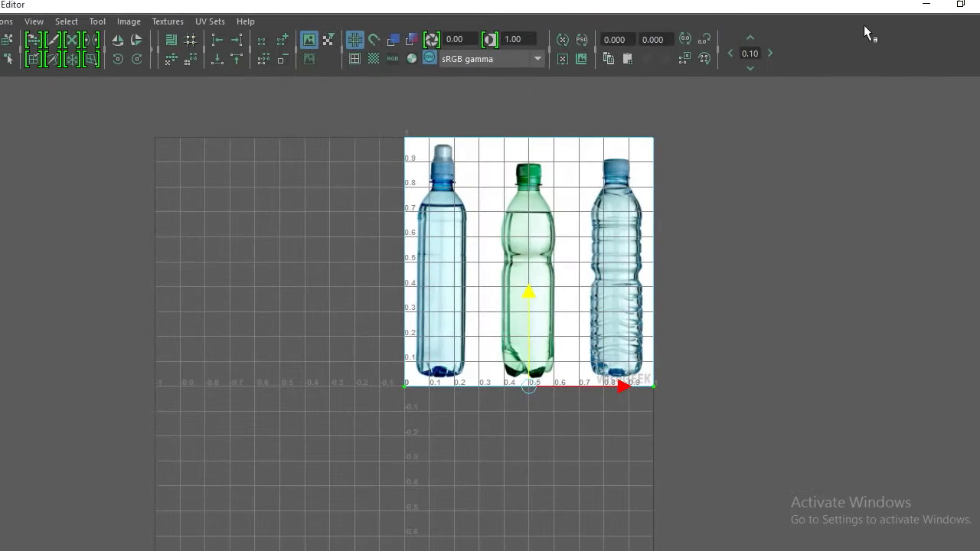
{"action": "left_click", "coordinate": [960, 6]}
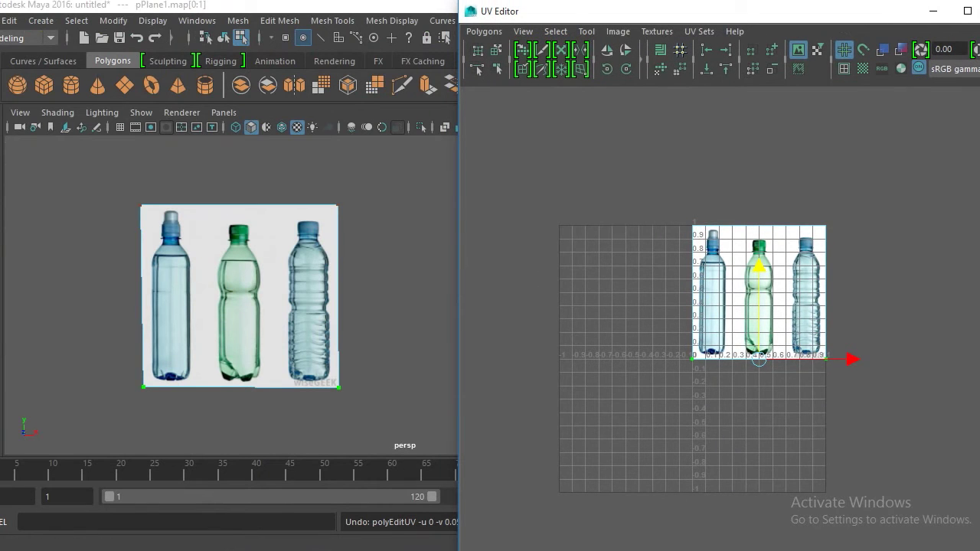
{"action": "left_click", "coordinate": [933, 10]}
{"action": "left_click", "coordinate": [429, 276]}
{"action": "middle_click_drag", "start_coordinate": [416, 278], "coordinate": [537, 264], "text": "alt"}
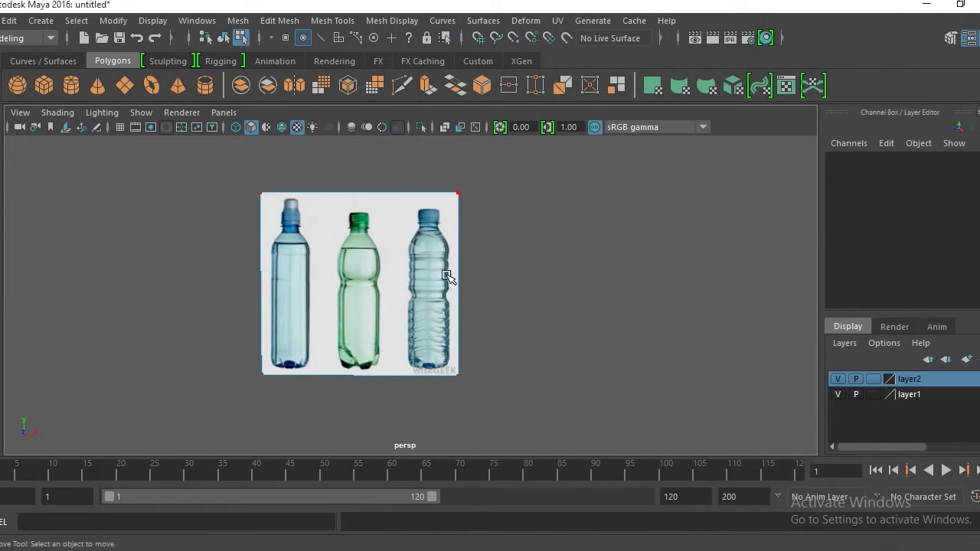
Return the reference plane to object mode, deselect it, and keep it centred in the perspective view
{"action": "right_click_drag", "start_coordinate": [418, 269], "coordinate": [469, 103]}
{"action": "left_click_drag", "start_coordinate": [455, 233], "coordinate": [532, 287]}
{"action": "left_click", "coordinate": [549, 260]}
{"action": "middle_click_drag", "start_coordinate": [430, 268], "coordinate": [483, 275], "text": "alt"}
{"action": "mouse_move", "coordinate": [484, 275]}
{"action": "right_mouse_down", "text": "alt"}
{"action": "mouse_move", "coordinate": [464, 262]}
{"action": "mouse_move", "coordinate": [477, 280]}
{"action": "right_mouse_up", "text": "alt"}
{"action": "middle_click_drag", "start_coordinate": [477, 281], "coordinate": [460, 293], "text": "alt"}
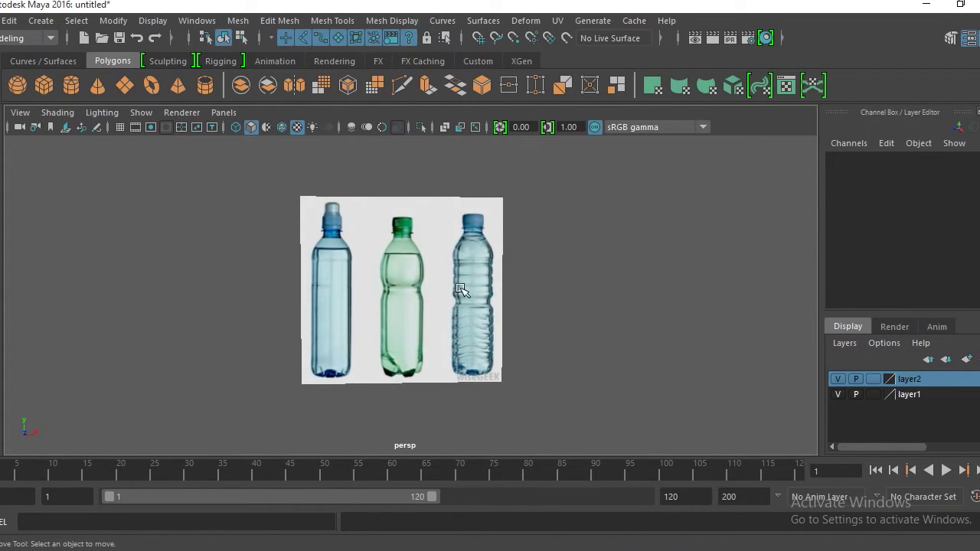
Switch to the front view and frame the whole reference image with all three bottles
{"action": "key", "text": "space"}
{"action": "middle_click_drag", "start_coordinate": [469, 301], "coordinate": [477, 218], "text": "alt"}
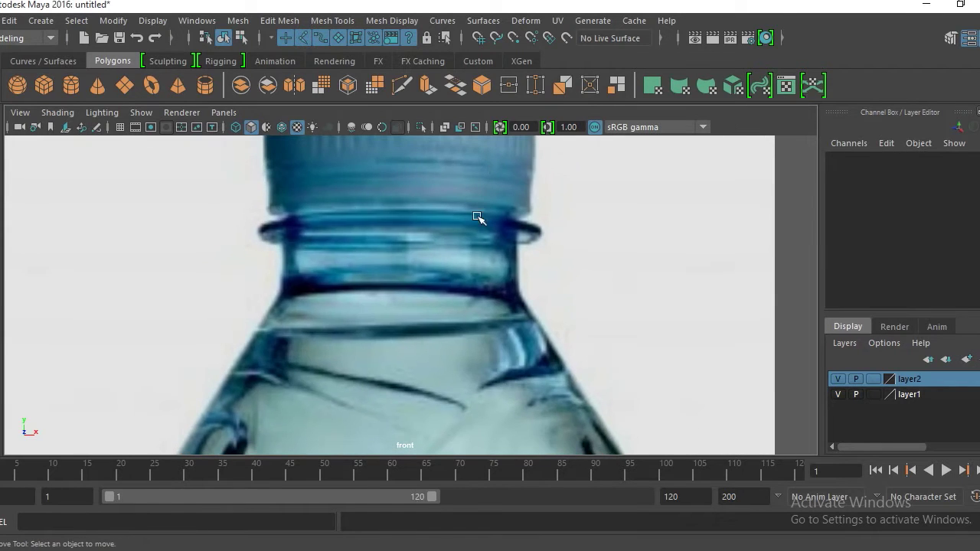
{"action": "scroll", "coordinate": [490, 256], "scroll_direction": "down", "scroll_amount": 10}
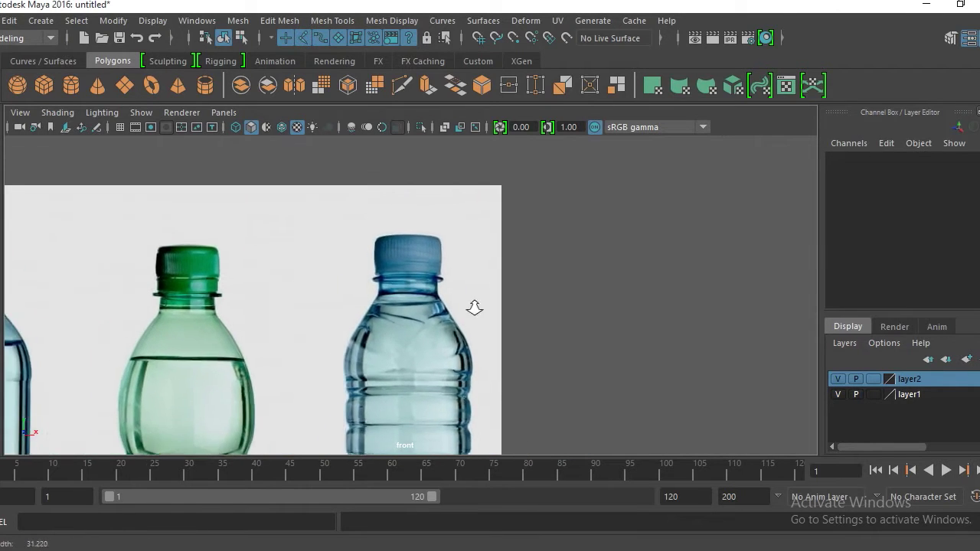
{"action": "middle_click_drag", "start_coordinate": [401, 353], "coordinate": [505, 245], "text": "alt"}
{"action": "scroll", "coordinate": [414, 192], "scroll_direction": "down", "scroll_amount": 3}
{"action": "key", "text": "space"}
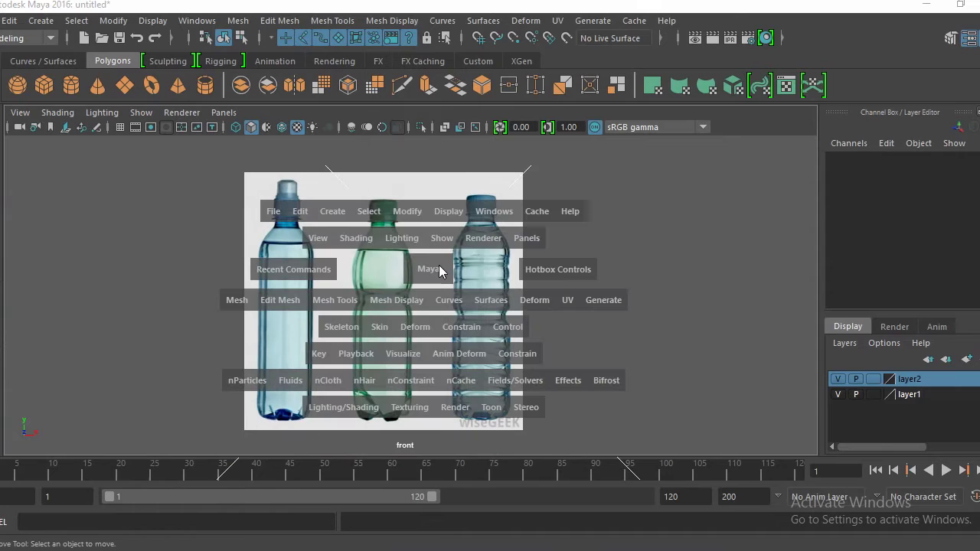
{"action": "left_click", "coordinate": [439, 265]}
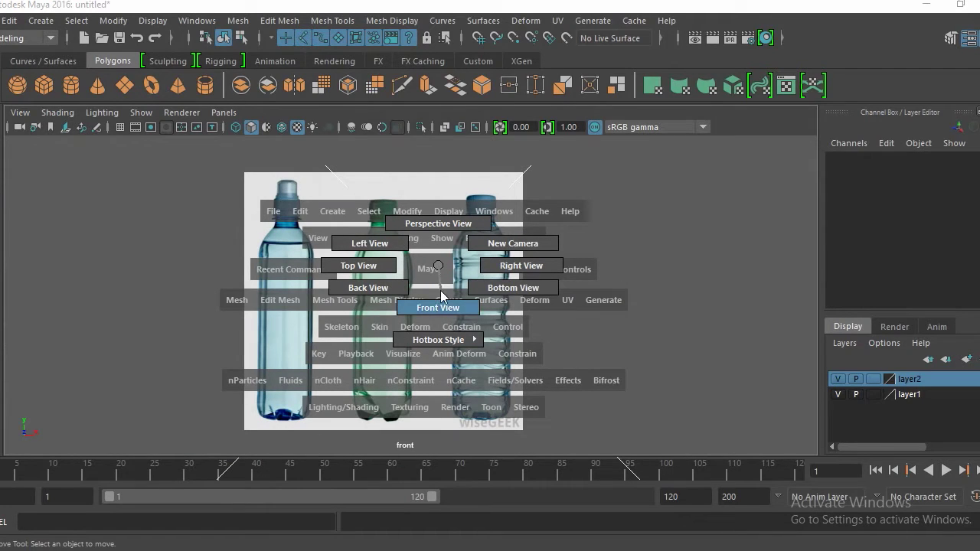
{"action": "left_click_drag", "start_coordinate": [487, 258], "coordinate": [442, 303]}
{"action": "key", "text": "space"}
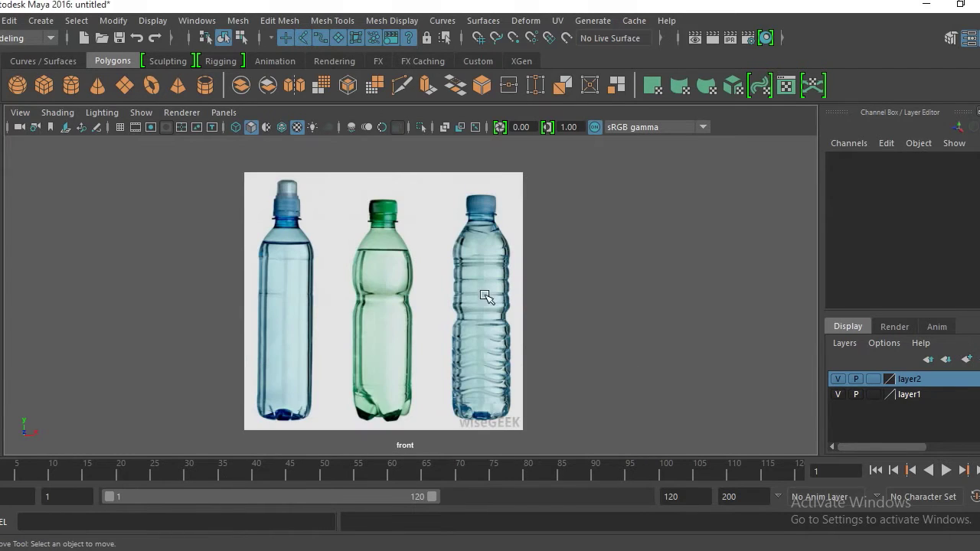
{"action": "middle_click_drag", "start_coordinate": [440, 282], "coordinate": [475, 287], "text": "alt"}
{"action": "left_click_drag", "start_coordinate": [459, 289], "coordinate": [450, 291], "text": "alt"}
{"action": "middle_click_drag", "start_coordinate": [505, 290], "coordinate": [474, 269], "text": "alt"}
{"action": "middle_click_drag", "start_coordinate": [461, 325], "coordinate": [467, 304], "text": "alt"}
{"action": "right_click_drag", "start_coordinate": [485, 280], "coordinate": [486, 304], "text": "alt"}
{"action": "middle_click_drag", "start_coordinate": [485, 303], "coordinate": [483, 288], "text": "alt"}
{"action": "right_click_drag", "start_coordinate": [483, 289], "coordinate": [508, 312], "text": "alt"}
{"action": "middle_click_drag", "start_coordinate": [490, 283], "coordinate": [464, 282], "text": "alt"}
{"action": "right_click_drag", "start_coordinate": [463, 282], "coordinate": [485, 305], "text": "alt"}
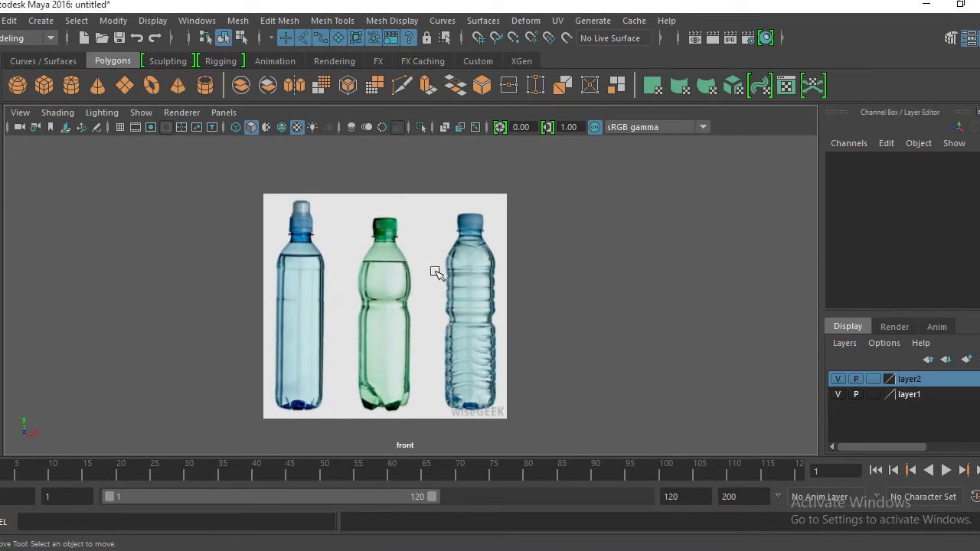
Create a polygon cylinder at the origin in front of the reference image
{"action": "left_click", "coordinate": [69, 88]}
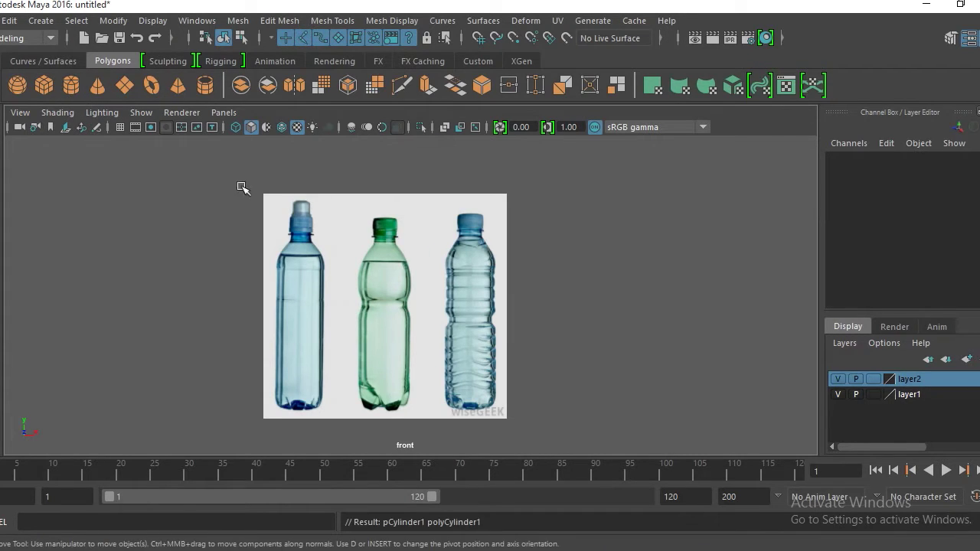
{"action": "right_click_drag", "start_coordinate": [405, 277], "coordinate": [444, 299], "text": "alt"}
{"action": "middle_click_drag", "start_coordinate": [444, 299], "coordinate": [445, 271], "text": "alt"}
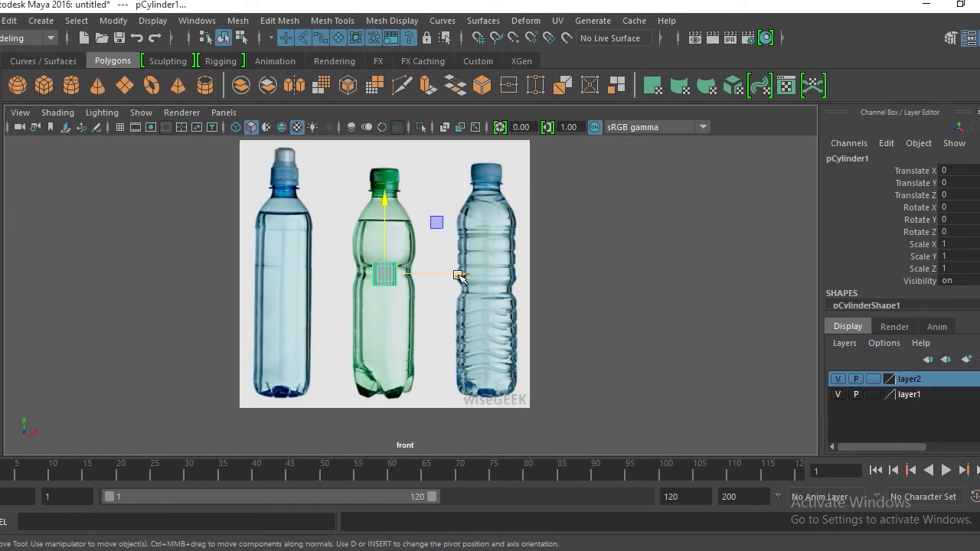
Move the cylinder along X to 8.462 over the ribbed blue bottle and scale it uniformly to 2.91
{"action": "left_click_drag", "start_coordinate": [461, 275], "coordinate": [564, 275]}
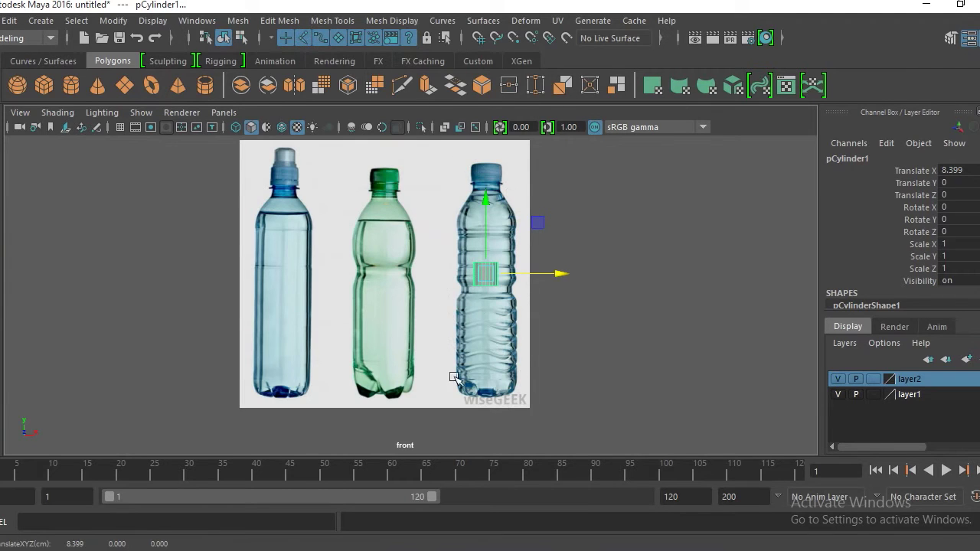
{"action": "left_click_drag", "start_coordinate": [547, 279], "coordinate": [563, 274]}
{"action": "key", "text": "r"}
{"action": "left_click_drag", "start_coordinate": [486, 273], "coordinate": [543, 245]}
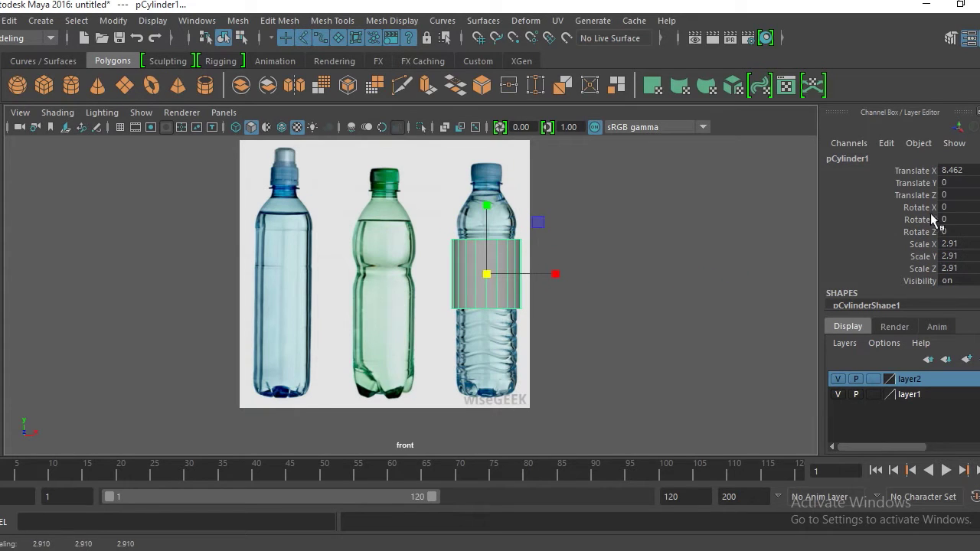
Switch to the perspective view, frame the cylinder, and show its polyCylinder creation settings
{"action": "key", "text": "space"}
{"action": "left_click_drag", "start_coordinate": [488, 283], "coordinate": [475, 346]}
{"action": "right_click_drag", "start_coordinate": [474, 346], "coordinate": [503, 391], "text": "alt"}
{"action": "middle_click_drag", "start_coordinate": [503, 391], "coordinate": [515, 276], "text": "alt"}
{"action": "left_click_drag", "start_coordinate": [517, 277], "coordinate": [452, 264], "text": "alt"}
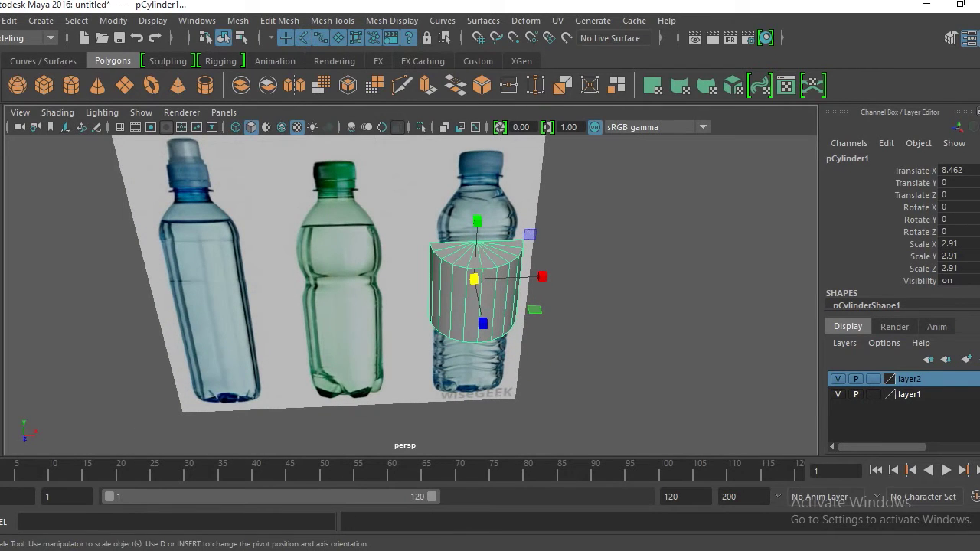
{"action": "scroll", "coordinate": [903, 230], "scroll_direction": "down", "scroll_amount": 5}
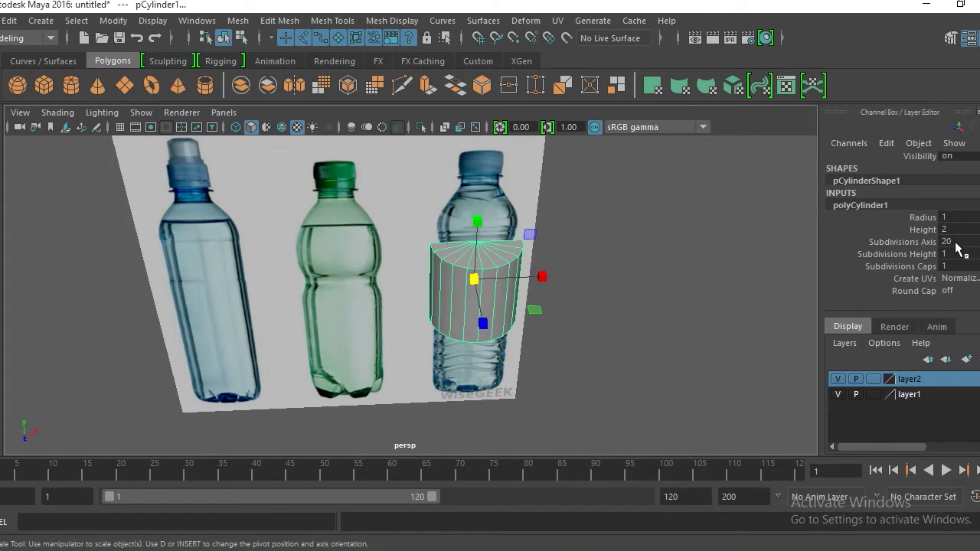
Set the cylinder's Subdivisions Axis to 8 while viewing its cap
{"action": "left_click_drag", "start_coordinate": [559, 243], "coordinate": [566, 308], "text": "alt"}
{"action": "left_click_drag", "start_coordinate": [475, 329], "coordinate": [625, 280], "text": "alt"}
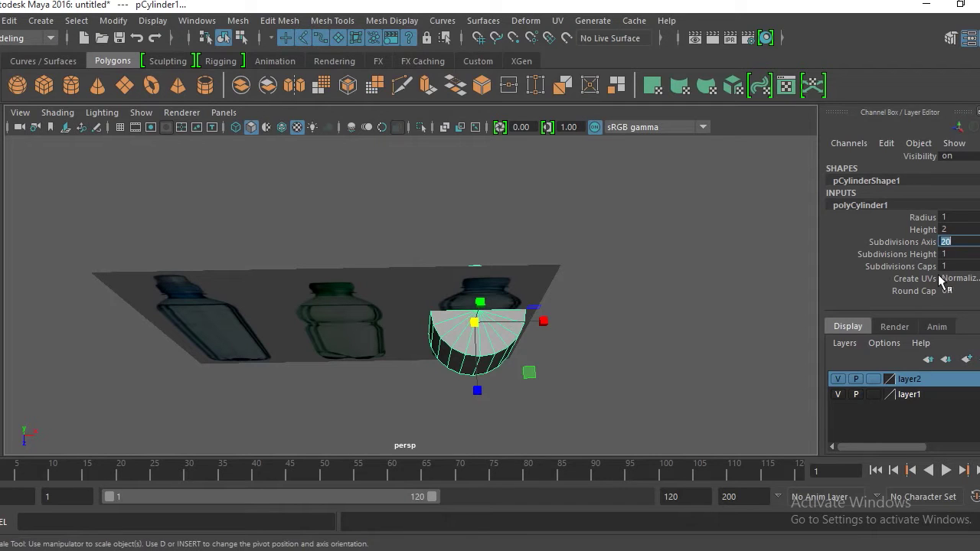
{"action": "type", "text": "8"}
{"action": "key", "text": "Return"}
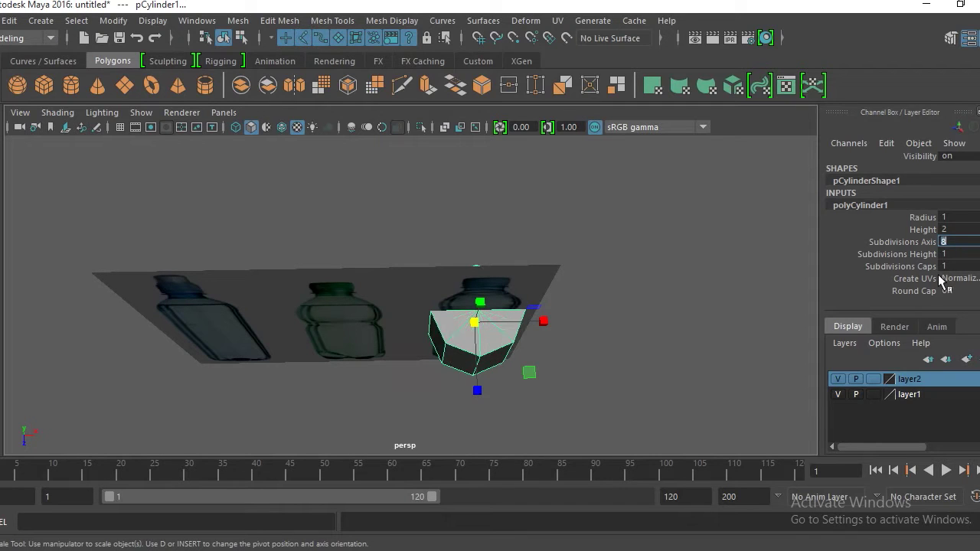
Set the cylinder's Subdivisions Axis to 10 and examine its shape from several angles
{"action": "mouse_move", "coordinate": [569, 332]}
{"action": "left_mouse_down", "text": "alt"}
{"action": "mouse_move", "coordinate": [571, 368]}
{"action": "mouse_move", "coordinate": [535, 348]}
{"action": "mouse_move", "coordinate": [563, 339]}
{"action": "left_mouse_up", "text": "alt"}
{"action": "left_click", "coordinate": [955, 242]}
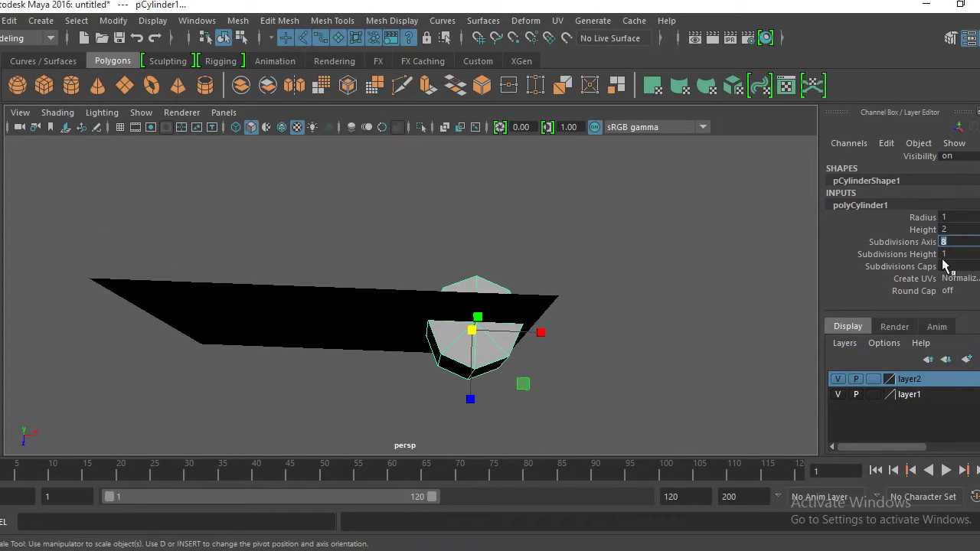
{"action": "type", "text": "10"}
{"action": "key", "text": "Return"}
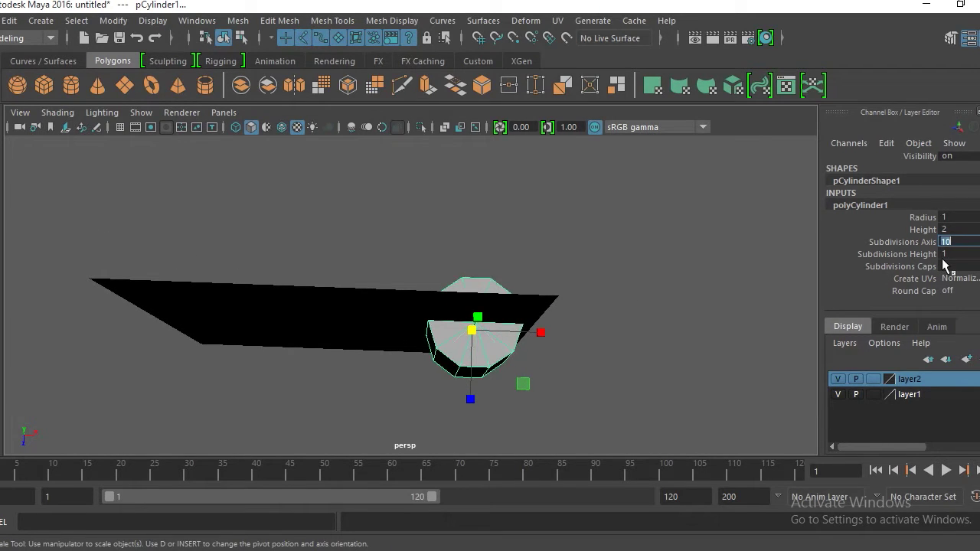
{"action": "left_click_drag", "start_coordinate": [540, 330], "coordinate": [516, 301], "text": "alt"}
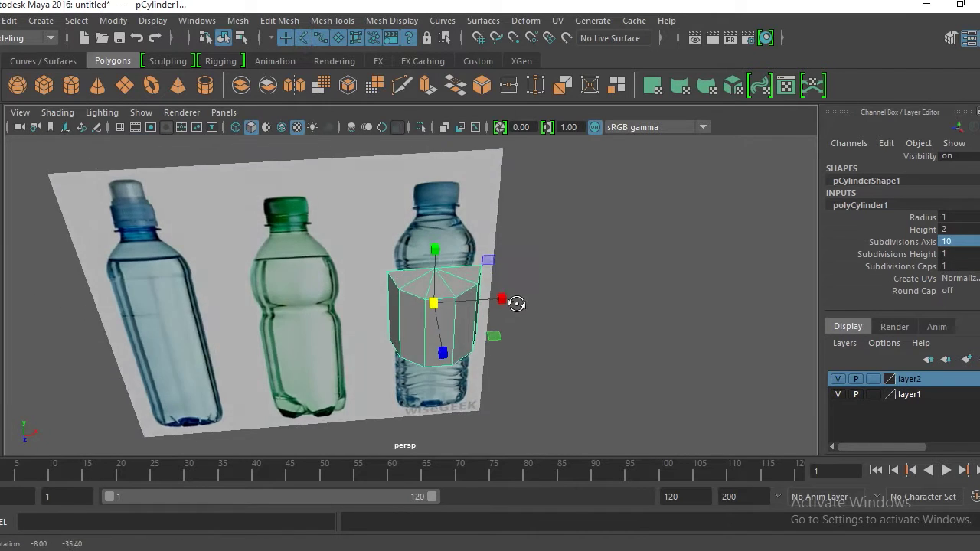
{"action": "right_click_drag", "start_coordinate": [516, 302], "coordinate": [531, 344], "text": "alt"}
{"action": "left_click_drag", "start_coordinate": [532, 343], "coordinate": [512, 308], "text": "alt"}
{"action": "middle_click_drag", "start_coordinate": [511, 308], "coordinate": [516, 328], "text": "alt"}
{"action": "right_click_drag", "start_coordinate": [516, 328], "coordinate": [529, 346], "text": "alt"}
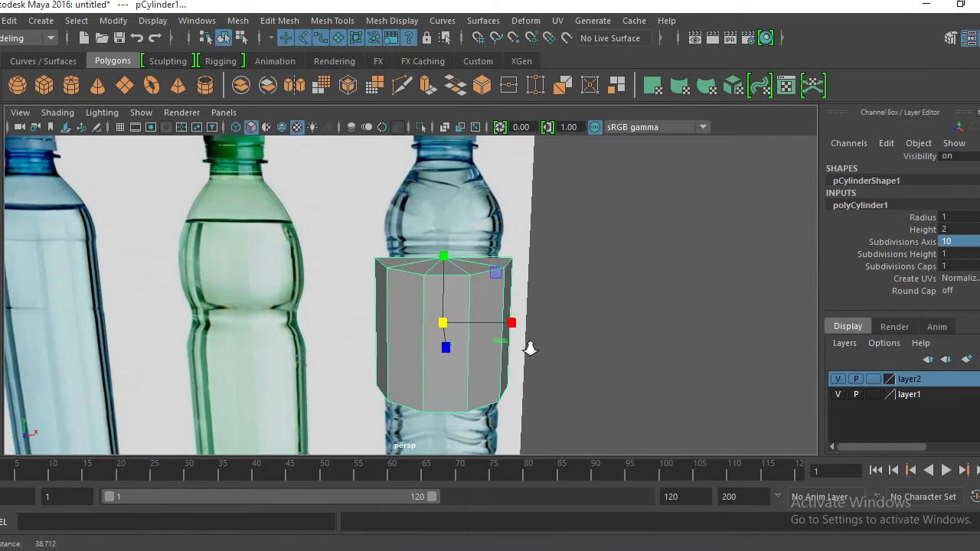
Return to the front view framed on the ribbed blue bottle and deselect the cylinder
{"action": "key", "text": "space"}
{"action": "left_click_drag", "start_coordinate": [492, 314], "coordinate": [492, 357]}
{"action": "right_click_drag", "start_coordinate": [514, 293], "coordinate": [621, 496], "text": "alt"}
{"action": "middle_click_drag", "start_coordinate": [560, 267], "coordinate": [462, 237], "text": "alt"}
{"action": "right_click_drag", "start_coordinate": [462, 237], "coordinate": [451, 229], "text": "alt"}
{"action": "middle_click_drag", "start_coordinate": [507, 246], "coordinate": [546, 297], "text": "alt"}
{"action": "left_click", "coordinate": [599, 313]}
{"action": "scroll", "coordinate": [504, 299], "scroll_direction": "down", "scroll_amount": 2}
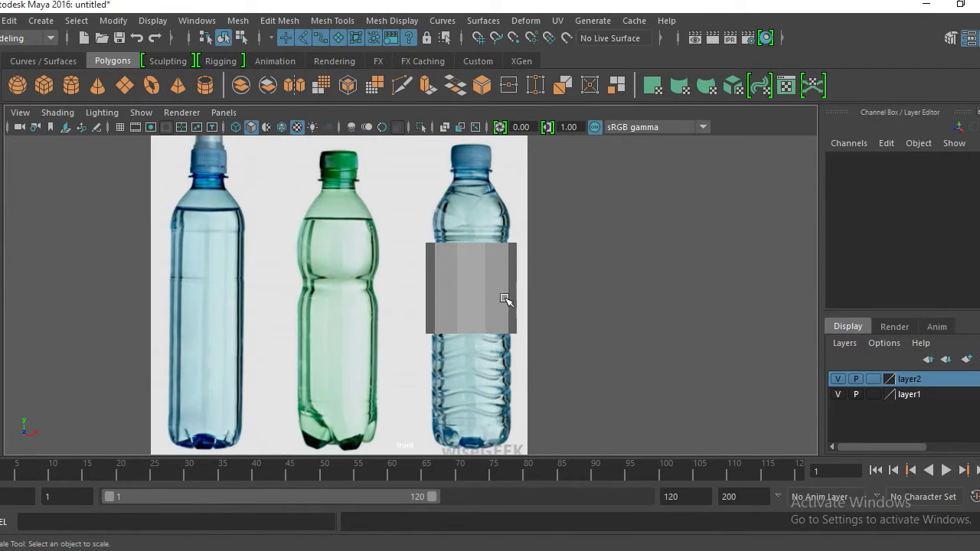
Raise the Transparency of the cylinder's lambert1 material slightly so the bottle shows through, then deselect the cylinder and restore the channel values display
{"action": "left_click", "coordinate": [496, 296]}
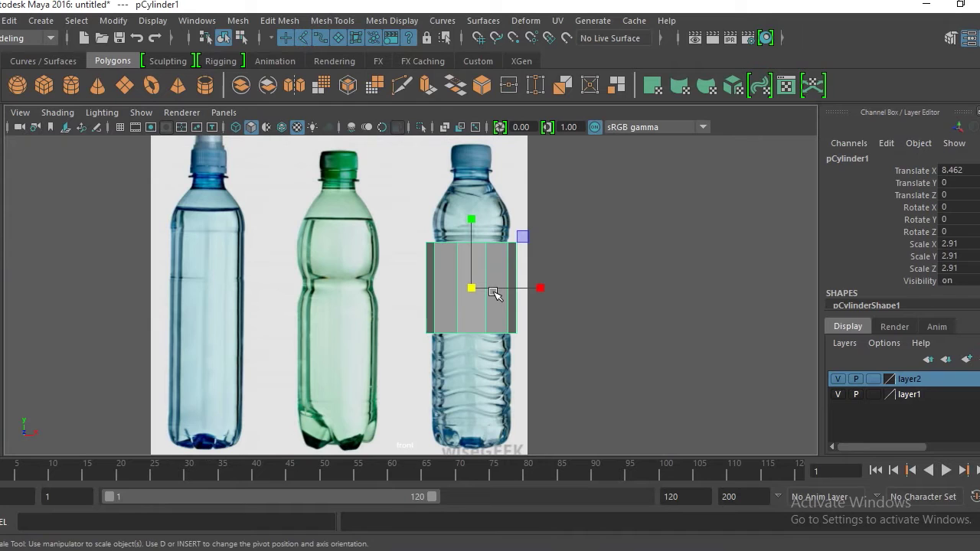
{"action": "key", "text": "ctrl+a"}
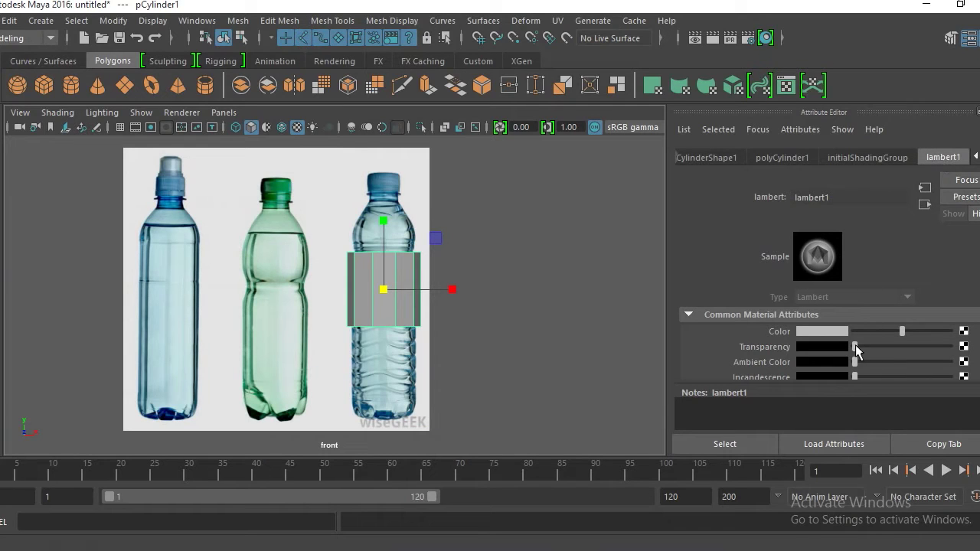
{"action": "mouse_move", "coordinate": [855, 347]}
{"action": "left_mouse_down"}
{"action": "mouse_move", "coordinate": [921, 346]}
{"action": "mouse_move", "coordinate": [858, 344]}
{"action": "mouse_move", "coordinate": [875, 344]}
{"action": "left_mouse_up"}
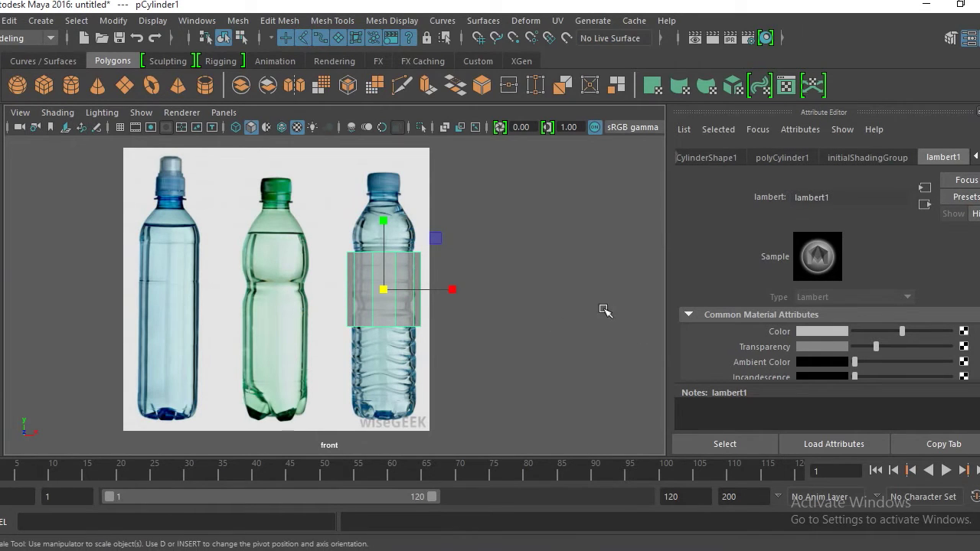
{"action": "scroll", "coordinate": [452, 268], "scroll_direction": "up", "scroll_amount": 5}
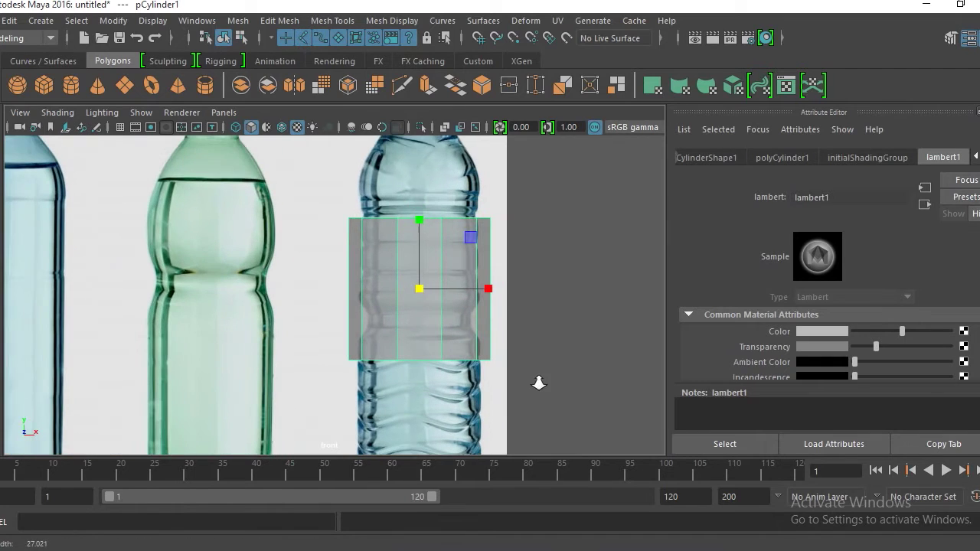
{"action": "middle_click_drag", "start_coordinate": [535, 305], "coordinate": [535, 289], "text": "alt"}
{"action": "left_click", "coordinate": [579, 242]}
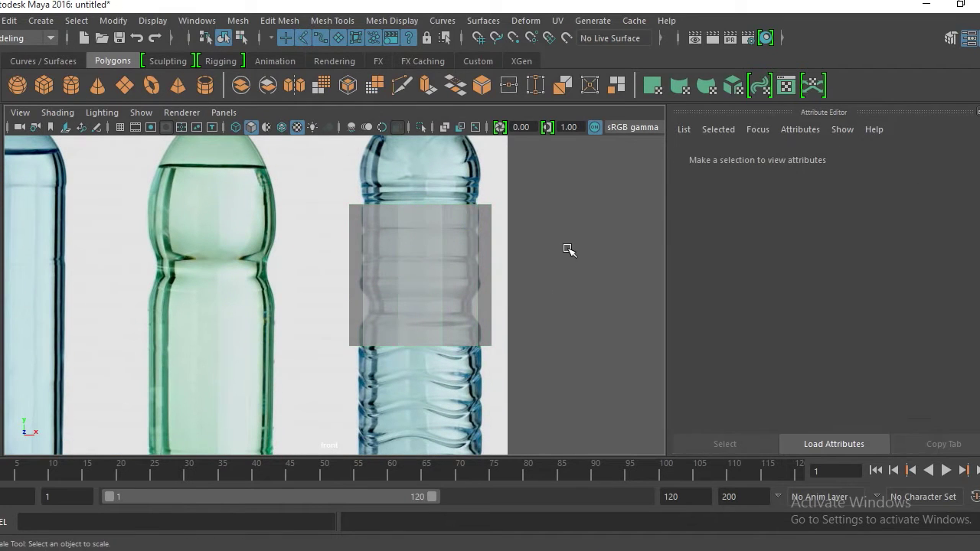
{"action": "key", "text": "ctrl+a"}
Select the cylinder, scale it uniformly to 2.55, and move it along X to 8.415 to fit the bottle's width
{"action": "middle_click_drag", "start_coordinate": [588, 227], "coordinate": [527, 237], "text": "alt"}
{"action": "right_click_drag", "start_coordinate": [527, 236], "coordinate": [536, 317], "text": "alt"}
{"action": "left_click", "coordinate": [493, 297]}
{"action": "left_click_drag", "start_coordinate": [462, 281], "coordinate": [439, 283]}
{"action": "key", "text": "w"}
{"action": "left_click_drag", "start_coordinate": [518, 282], "coordinate": [460, 281]}
{"action": "key", "text": "r"}
{"action": "key", "text": "ctrl+z"}
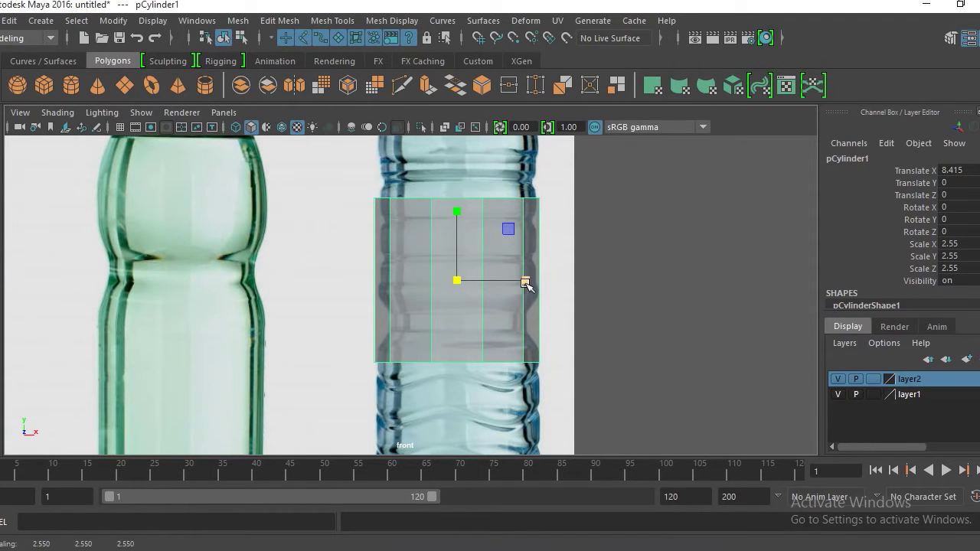
Try scaling the cylinder along X only and undo it
{"action": "left_click_drag", "start_coordinate": [456, 283], "coordinate": [521, 280]}
{"action": "key", "text": "ctrl+z"}
{"action": "key", "text": "ctrl+z"}
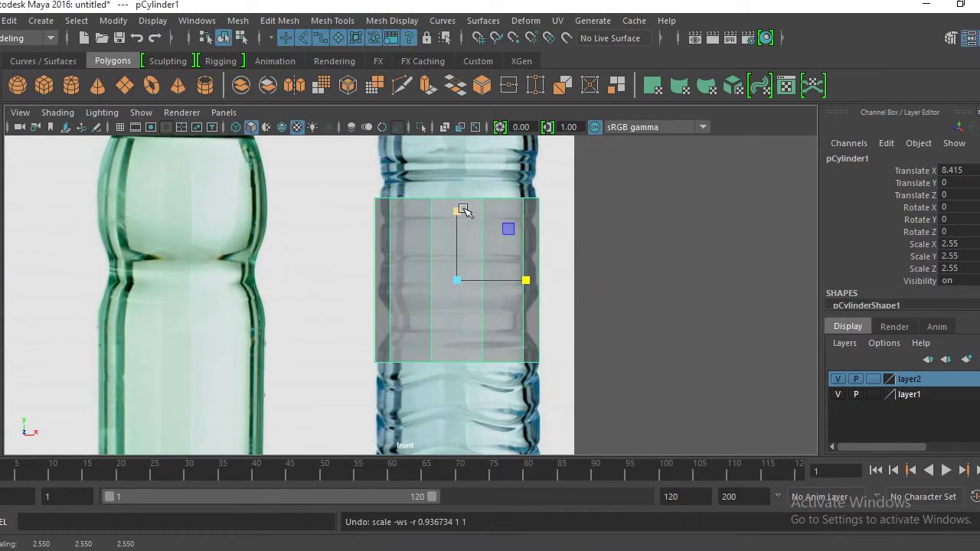
Stretch the cylinder along X well beyond the bottle's width and examine its distorted shape in the perspective view
{"action": "middle_click_drag", "start_coordinate": [492, 266], "coordinate": [495, 240], "text": "alt"}
{"action": "left_click_drag", "start_coordinate": [495, 240], "coordinate": [476, 273], "text": "alt"}
{"action": "key", "text": "space"}
{"action": "left_click", "coordinate": [491, 260]}
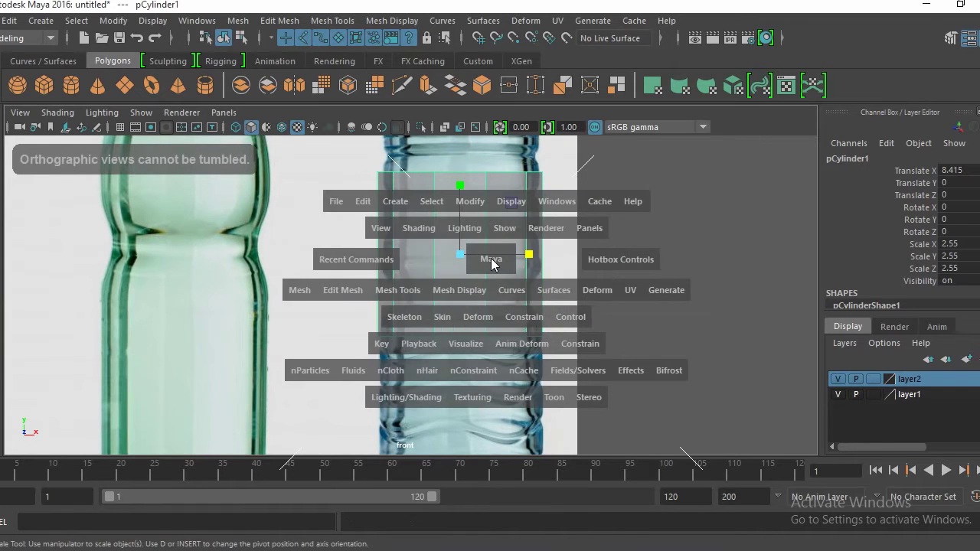
{"action": "left_click_drag", "start_coordinate": [529, 255], "coordinate": [602, 238]}
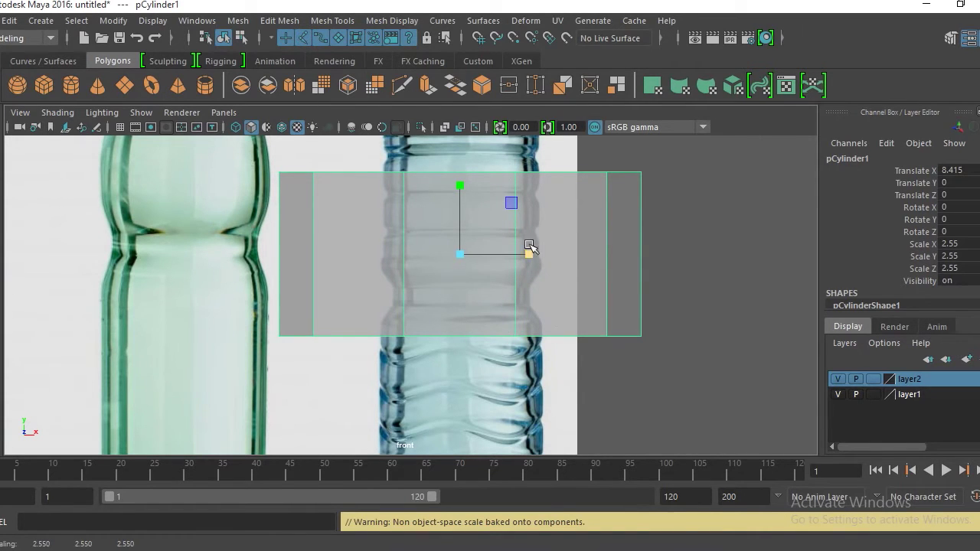
{"action": "key", "text": "space"}
{"action": "mouse_move", "coordinate": [491, 283]}
{"action": "left_mouse_down"}
{"action": "mouse_move", "coordinate": [460, 245]}
{"action": "mouse_move", "coordinate": [497, 334]}
{"action": "mouse_move", "coordinate": [483, 273]}
{"action": "left_mouse_up"}
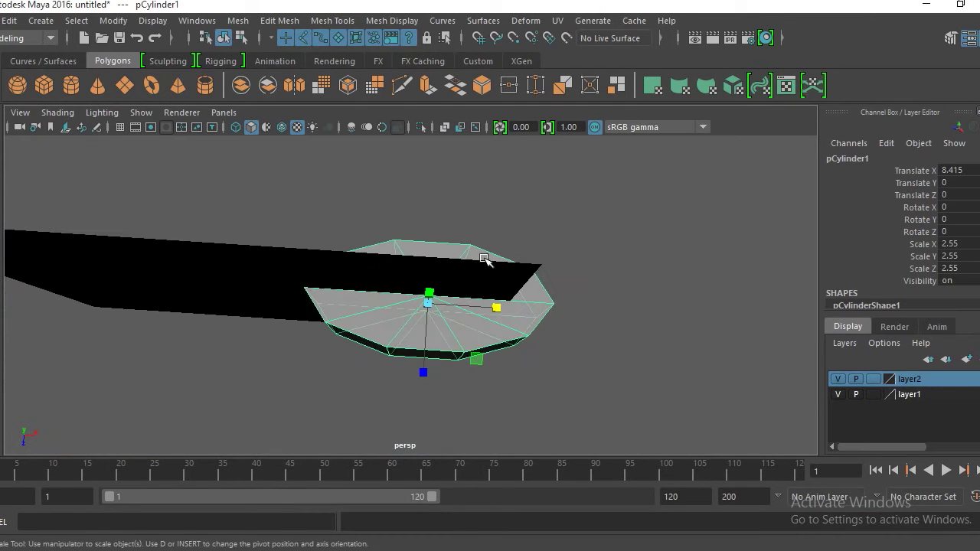
{"action": "mouse_move", "coordinate": [499, 307]}
{"action": "left_mouse_down", "text": "alt"}
{"action": "mouse_move", "coordinate": [512, 332]}
{"action": "mouse_move", "coordinate": [500, 318]}
{"action": "mouse_move", "coordinate": [523, 324]}
{"action": "mouse_move", "coordinate": [500, 315]}
{"action": "mouse_move", "coordinate": [536, 305]}
{"action": "mouse_move", "coordinate": [477, 309]}
{"action": "mouse_move", "coordinate": [532, 321]}
{"action": "mouse_move", "coordinate": [498, 280]}
{"action": "mouse_move", "coordinate": [497, 247]}
{"action": "mouse_move", "coordinate": [475, 278]}
{"action": "mouse_move", "coordinate": [511, 277]}
{"action": "mouse_move", "coordinate": [493, 284]}
{"action": "mouse_move", "coordinate": [460, 368]}
{"action": "mouse_move", "coordinate": [487, 344]}
{"action": "mouse_move", "coordinate": [505, 293]}
{"action": "left_mouse_up", "text": "alt"}
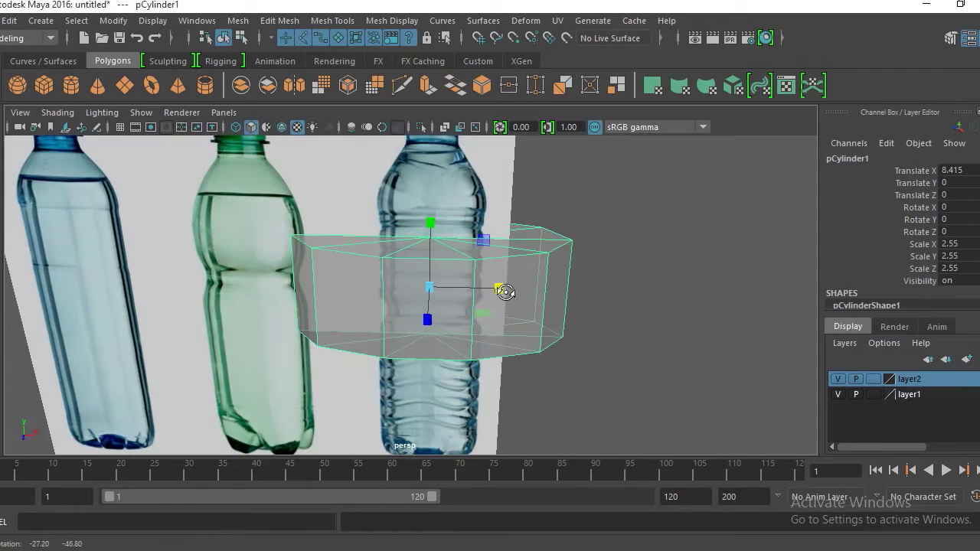
Undo the cylinder's widening along X
{"action": "key", "text": "ctrl+z"}
{"action": "key", "text": "ctrl+z"}
{"action": "key", "text": "ctrl+z"}
{"action": "key", "text": "ctrl+z"}
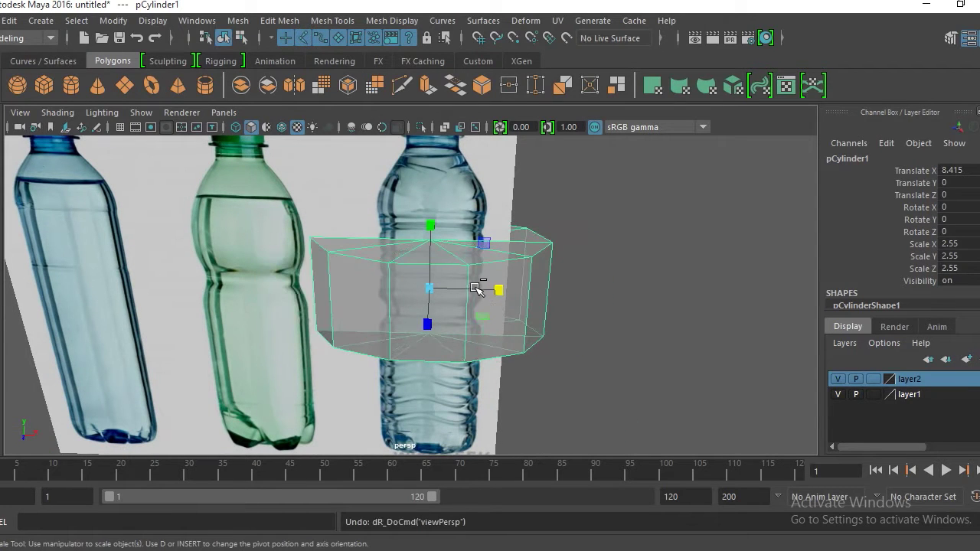
{"action": "key", "text": "ctrl+z"}
{"action": "left_click_drag", "start_coordinate": [436, 279], "coordinate": [483, 311], "text": "alt"}
{"action": "key", "text": "ctrl+z"}
{"action": "key", "text": "ctrl+z"}
{"action": "key", "text": "ctrl+z"}
In the front view, scale the cylinder uniformly to 2.482 and move it along X to 8.434 to match the bottle's outline
{"action": "key", "text": "space"}
{"action": "scroll", "coordinate": [480, 317], "scroll_direction": "up", "scroll_amount": 2}
{"action": "left_click_drag", "start_coordinate": [444, 270], "coordinate": [438, 277]}
{"action": "key", "text": "w"}
{"action": "key", "text": "r"}
{"action": "key", "text": "w"}
{"action": "left_click_drag", "start_coordinate": [515, 271], "coordinate": [519, 270]}
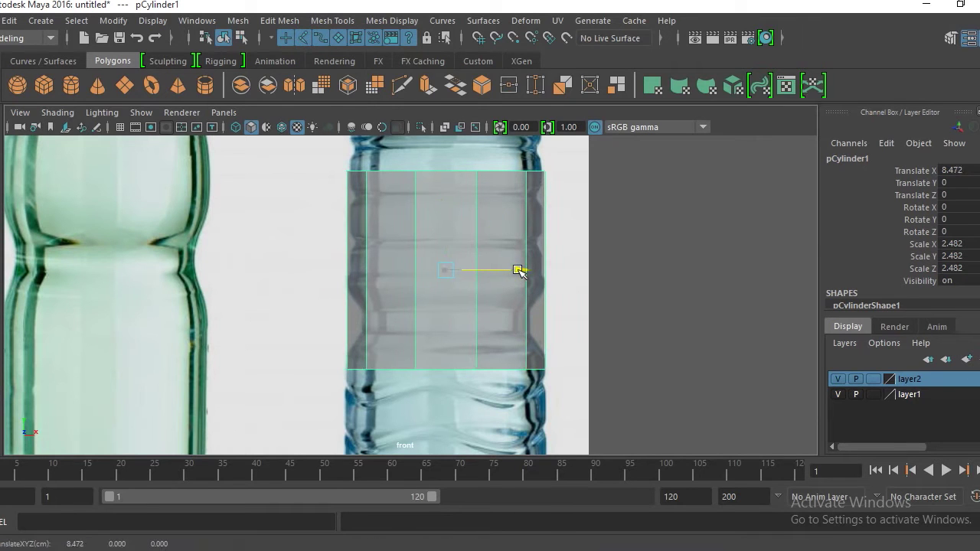
Stretch the cylinder along Y in the front view so it reaches up to the base of the bottle's neck
{"action": "right_click_drag", "start_coordinate": [519, 273], "coordinate": [477, 288], "text": "alt"}
{"action": "scroll", "coordinate": [454, 278], "scroll_direction": "down", "scroll_amount": 3}
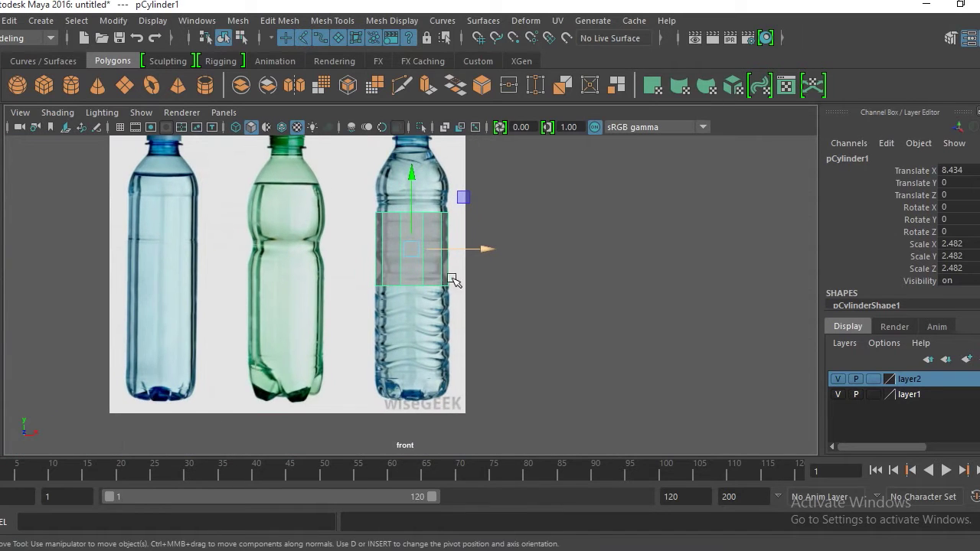
{"action": "key", "text": "r"}
{"action": "left_click_drag", "start_coordinate": [414, 215], "coordinate": [414, 203]}
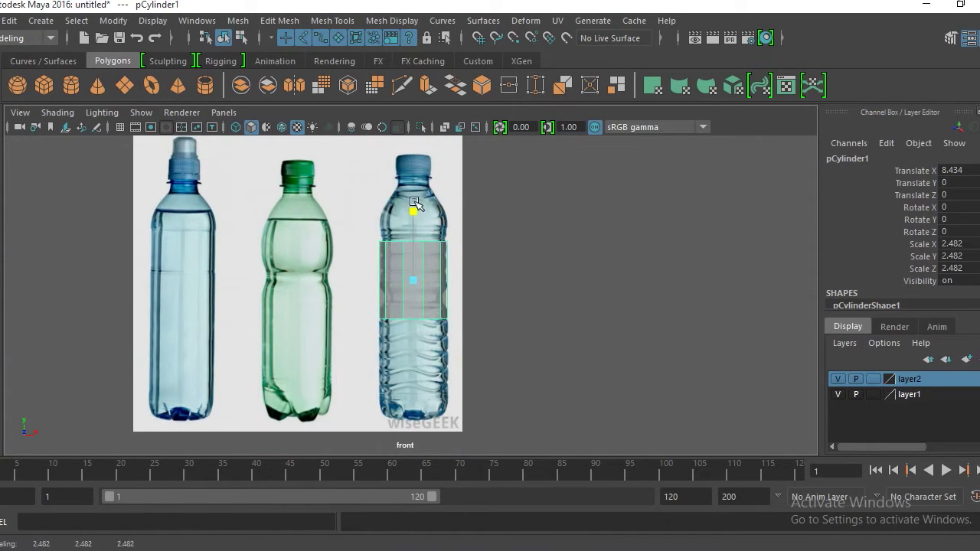
{"action": "left_click_drag", "start_coordinate": [419, 155], "coordinate": [420, 181]}
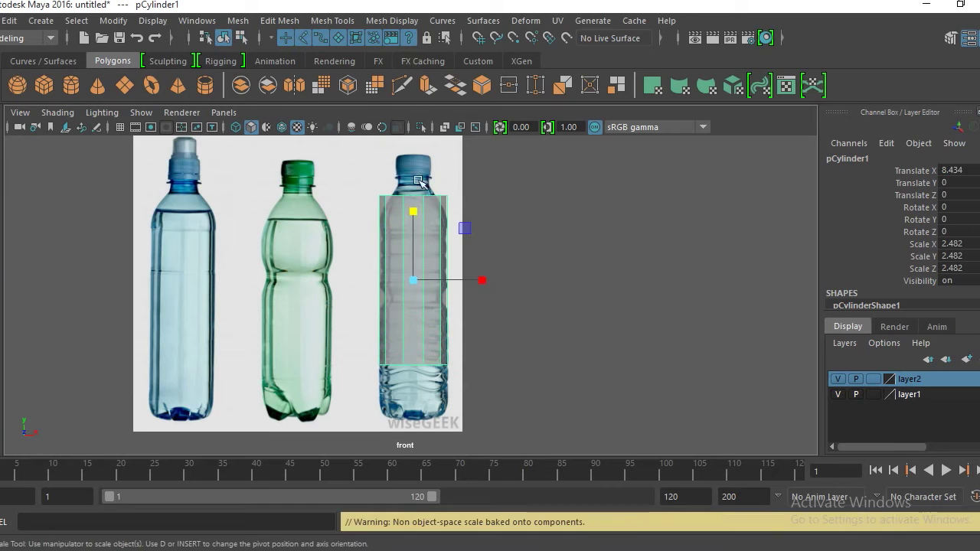
Try stretching the cylinder's height well beyond the bottle in the perspective view
{"action": "key", "text": "space"}
{"action": "left_click_drag", "start_coordinate": [428, 220], "coordinate": [436, 188]}
{"action": "left_click_drag", "start_coordinate": [441, 241], "coordinate": [452, 197], "text": "alt"}
{"action": "left_click_drag", "start_coordinate": [447, 241], "coordinate": [444, 320]}
{"action": "key", "text": "space"}
In the front view, shorten the cylinder along Y to the bottle body's height and move it to Translate Y -1.47
{"action": "right_click_drag", "start_coordinate": [438, 282], "coordinate": [403, 222], "text": "alt"}
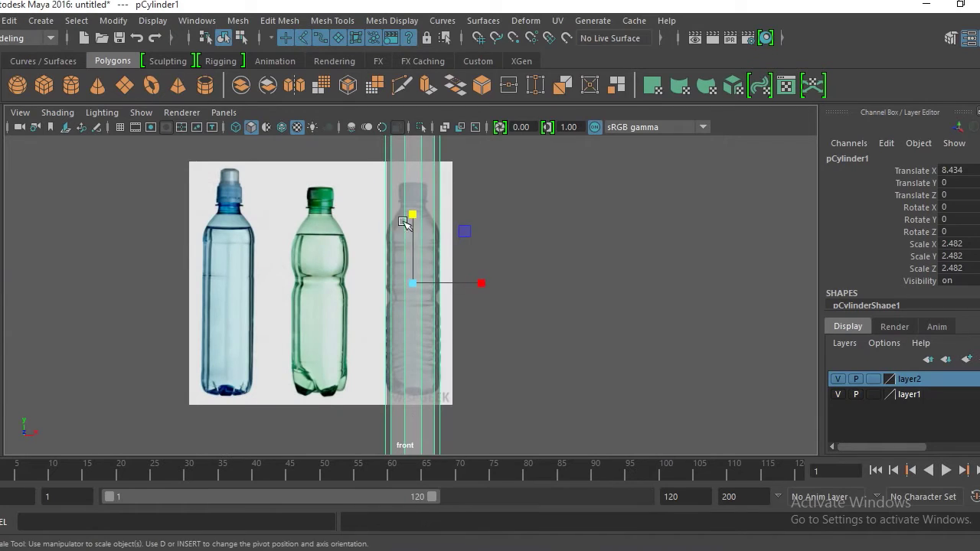
{"action": "left_click_drag", "start_coordinate": [413, 215], "coordinate": [416, 255]}
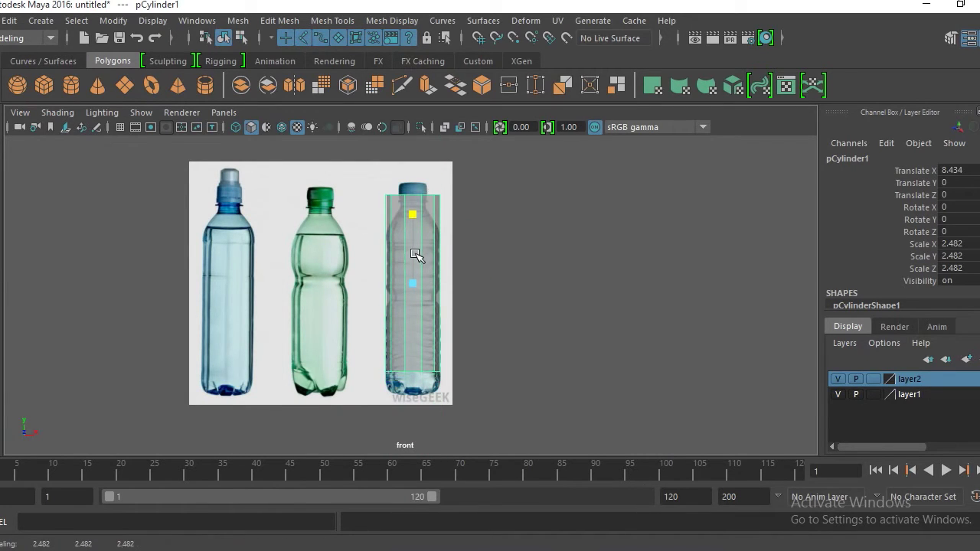
{"action": "key", "text": "w"}
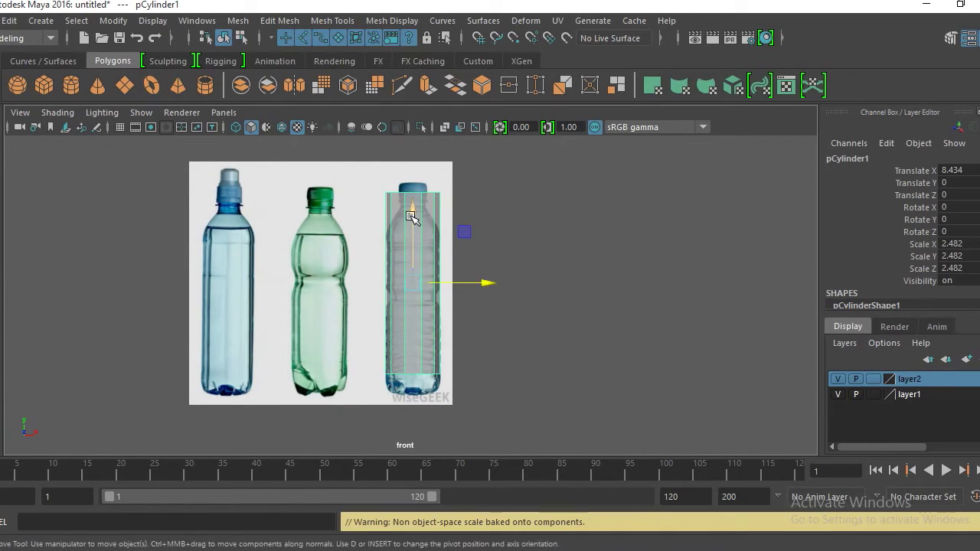
{"action": "left_click_drag", "start_coordinate": [411, 215], "coordinate": [413, 232]}
{"action": "key", "text": "r"}
{"action": "left_click", "coordinate": [413, 230]}
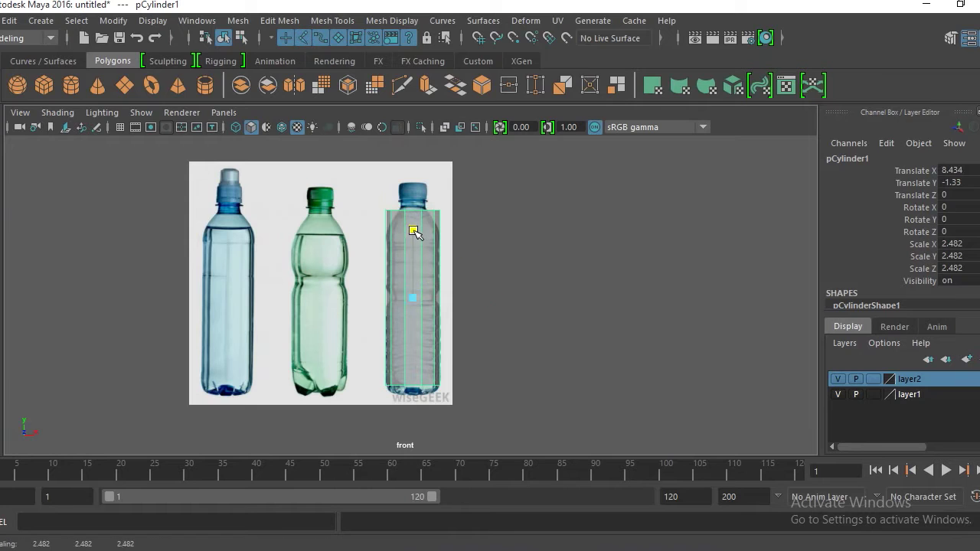
{"action": "key", "text": "w"}
{"action": "left_click_drag", "start_coordinate": [413, 225], "coordinate": [441, 201]}
Examine the fitted cylinder in the perspective view and its upper part against the bottle's shoulder in the front view
{"action": "scroll", "coordinate": [433, 256], "scroll_direction": "up", "scroll_amount": 3}
{"action": "key", "text": "space"}
{"action": "left_click_drag", "start_coordinate": [441, 201], "coordinate": [434, 299], "text": "alt"}
{"action": "key", "text": "space"}
{"action": "right_click_drag", "start_coordinate": [413, 244], "coordinate": [474, 186], "text": "alt"}
{"action": "middle_click_drag", "start_coordinate": [474, 186], "coordinate": [437, 249], "text": "alt"}
{"action": "right_click_drag", "start_coordinate": [437, 249], "coordinate": [516, 284], "text": "alt"}
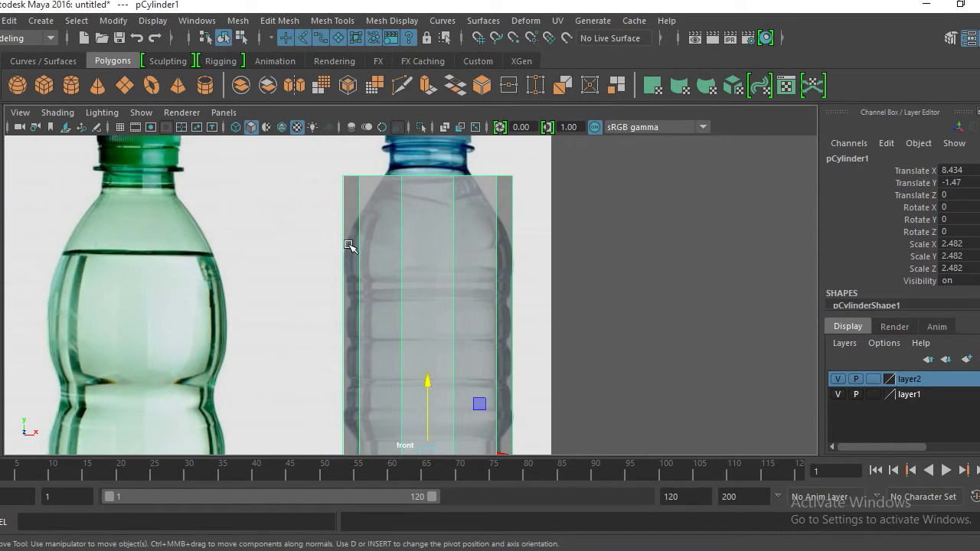
{"action": "right_click_drag", "start_coordinate": [460, 215], "coordinate": [444, 244], "text": "alt"}
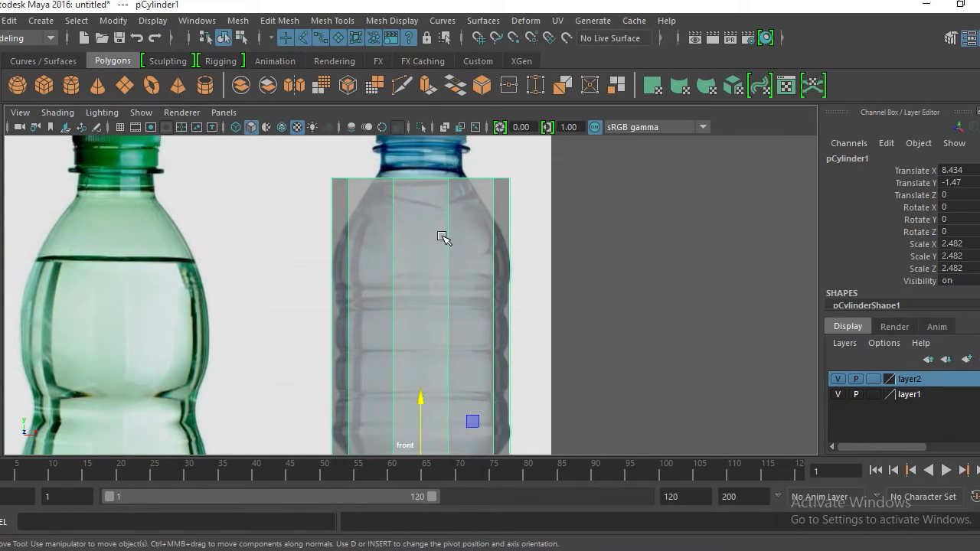
Insert a horizontal edge loop around the cylinder where the bottle's shoulder meets its straight body
{"action": "left_click", "coordinate": [527, 197]}
{"action": "left_click", "coordinate": [466, 230]}
{"action": "right_click", "coordinate": [433, 213], "text": "shift"}
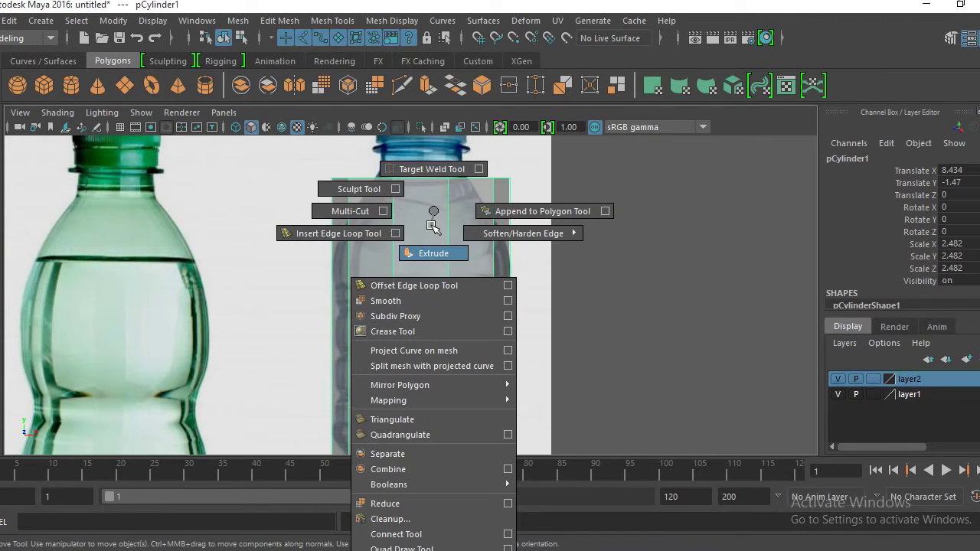
{"action": "right_click_drag", "start_coordinate": [430, 211], "coordinate": [371, 236], "text": "shift"}
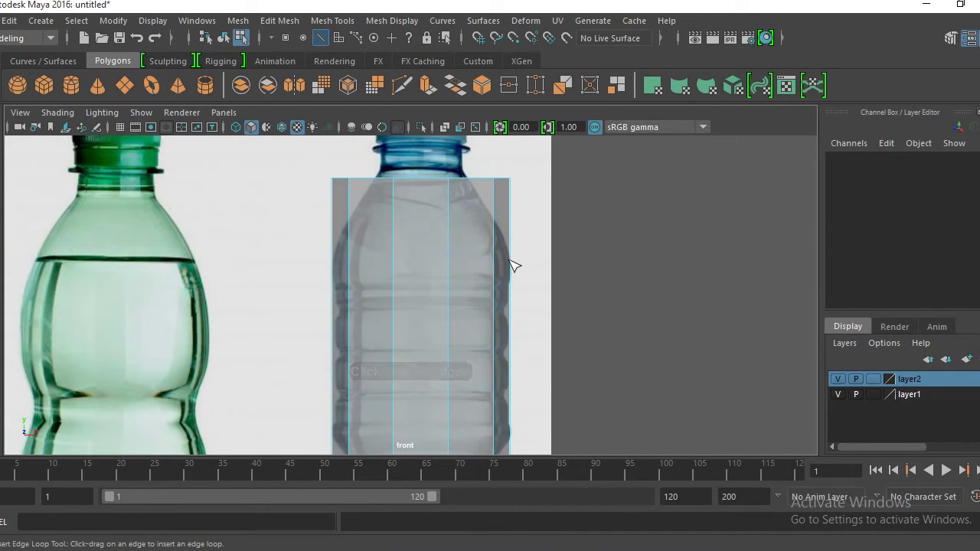
{"action": "left_click_drag", "start_coordinate": [512, 267], "coordinate": [503, 313]}
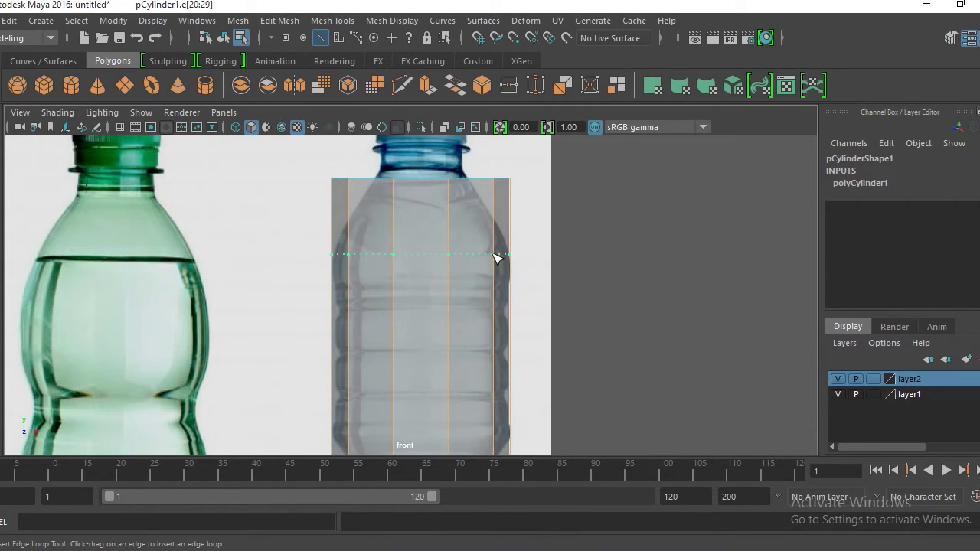
{"action": "left_click_drag", "start_coordinate": [493, 257], "coordinate": [498, 255]}
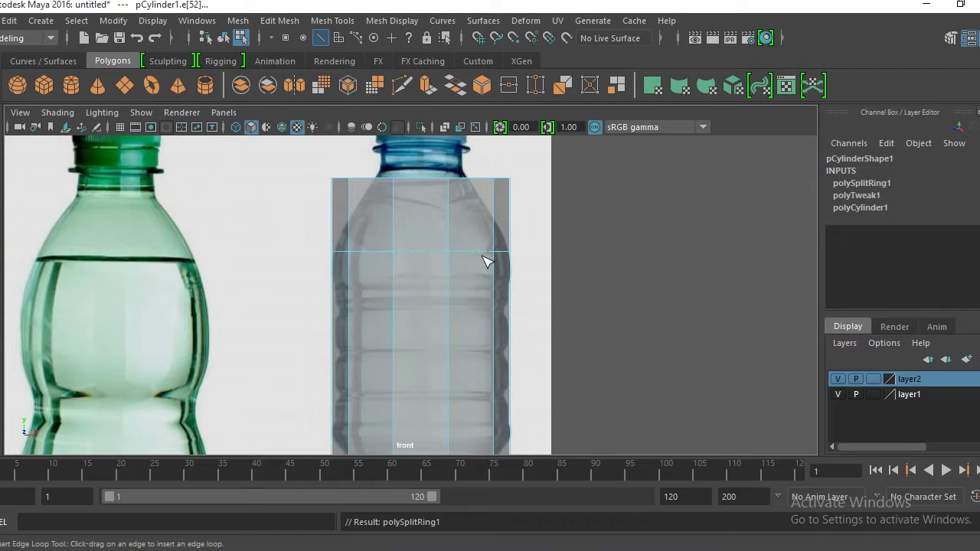
Try inserting a second edge loop between the cylinder's top rim and the shoulder loop, and undo it
{"action": "middle_click_drag", "start_coordinate": [439, 303], "coordinate": [426, 323], "text": "alt"}
{"action": "middle_click_drag", "start_coordinate": [437, 247], "coordinate": [420, 207], "text": "alt"}
{"action": "middle_click_drag", "start_coordinate": [420, 386], "coordinate": [416, 207], "text": "alt"}
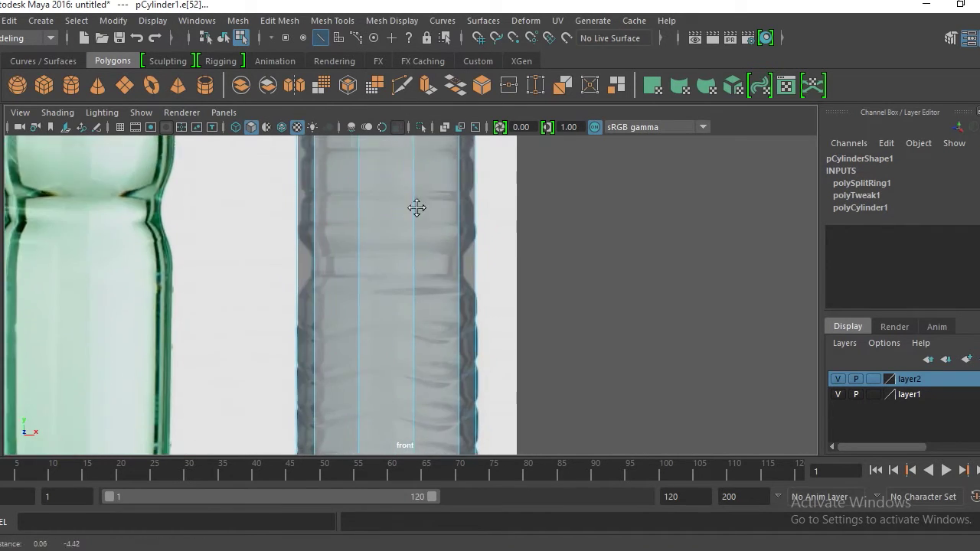
{"action": "scroll", "coordinate": [426, 394], "scroll_direction": "down", "scroll_amount": 5}
{"action": "scroll", "coordinate": [459, 294], "scroll_direction": "up", "scroll_amount": 2}
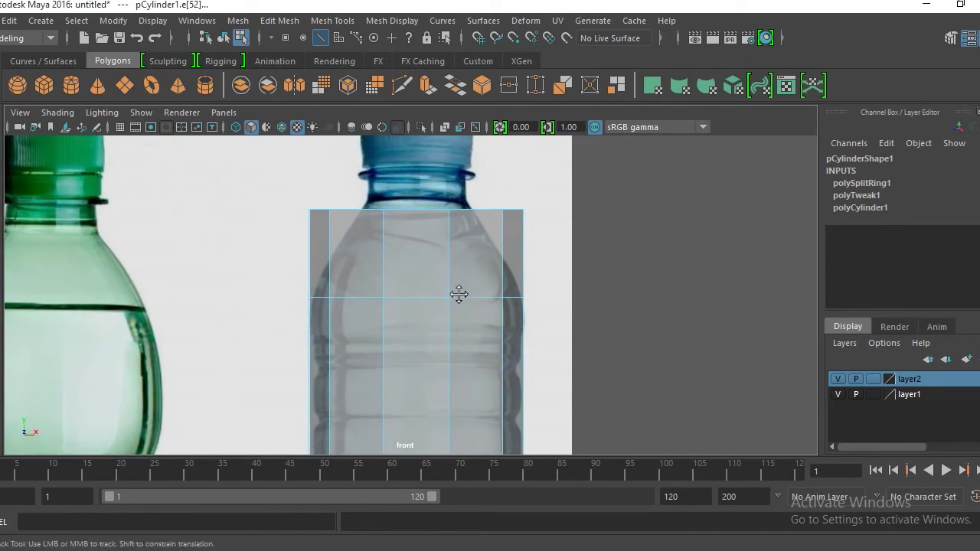
{"action": "middle_click_drag", "start_coordinate": [459, 294], "coordinate": [448, 297], "text": "alt"}
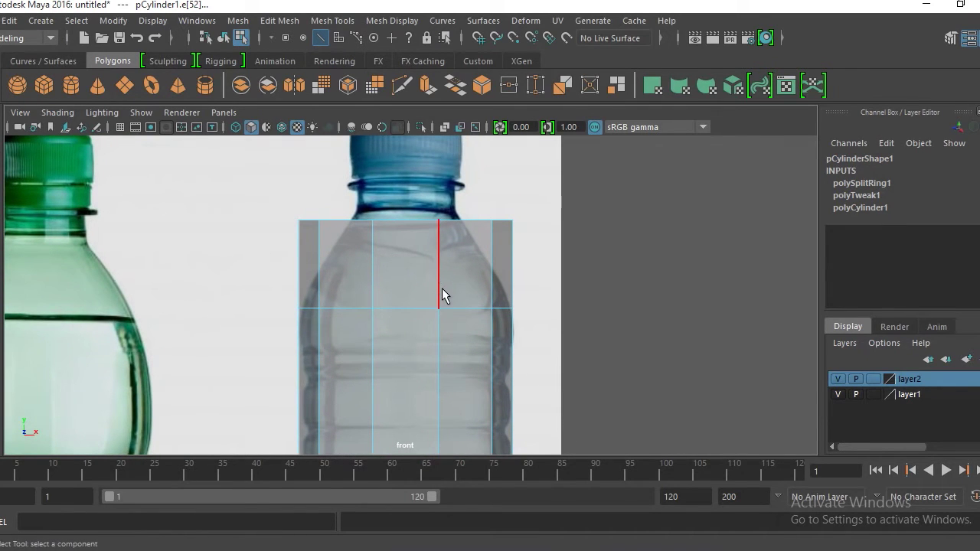
{"action": "left_click", "coordinate": [419, 294]}
{"action": "mouse_move", "coordinate": [416, 282]}
{"action": "right_mouse_down", "text": "shift"}
{"action": "mouse_move", "coordinate": [370, 299]}
{"action": "mouse_move", "coordinate": [423, 283]}
{"action": "right_mouse_up", "text": "shift"}
{"action": "right_click_drag", "start_coordinate": [435, 164], "coordinate": [490, 102]}
{"action": "left_click", "coordinate": [450, 278]}
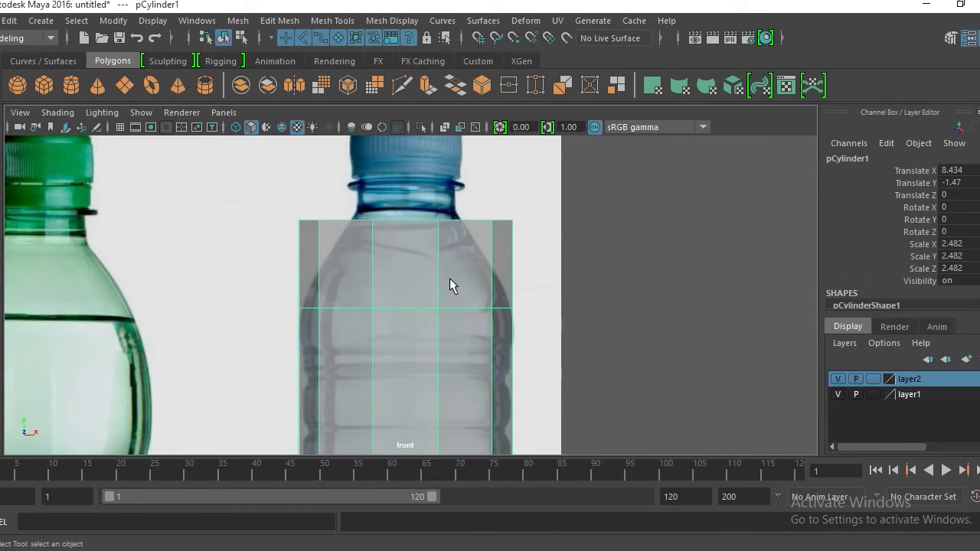
{"action": "right_click_drag", "start_coordinate": [446, 271], "coordinate": [376, 232], "text": "shift"}
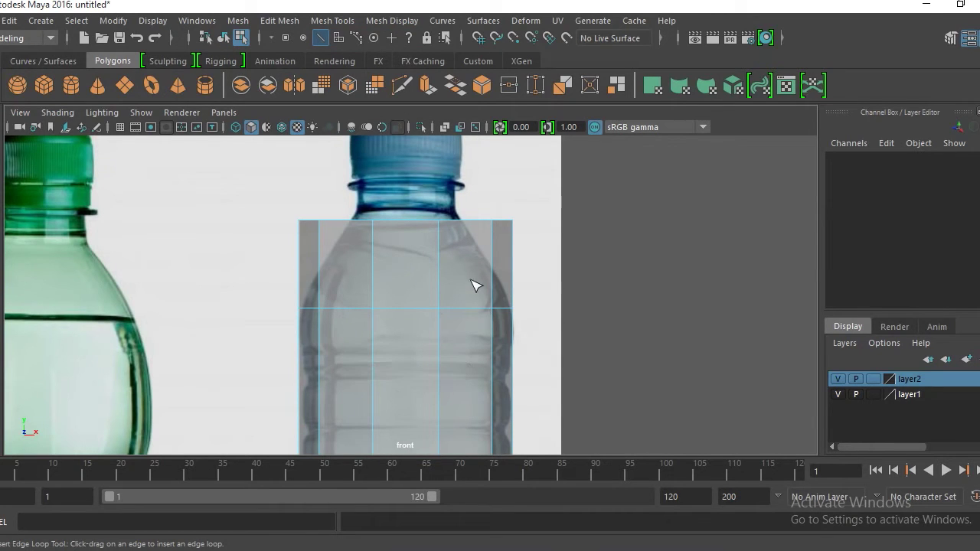
{"action": "left_click", "coordinate": [434, 269]}
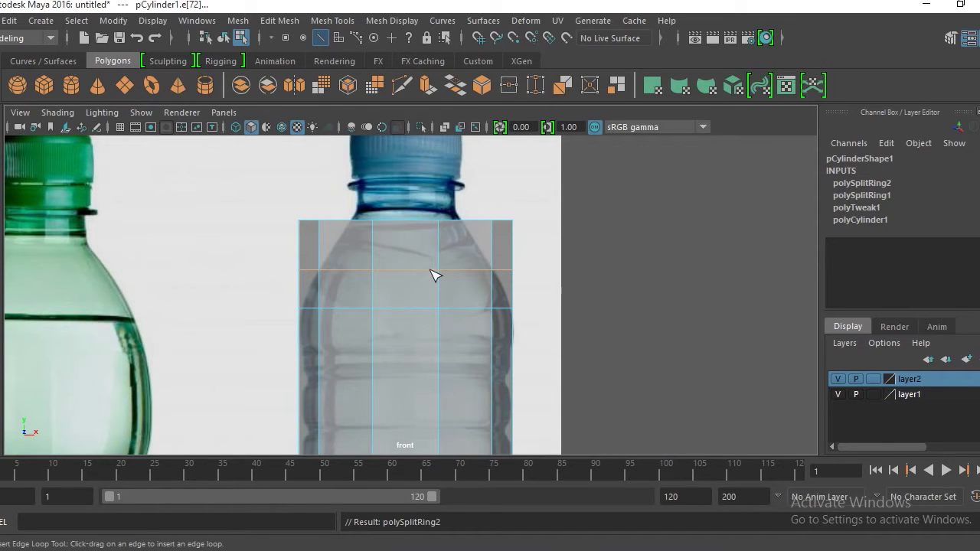
{"action": "key", "text": "ctrl+z"}
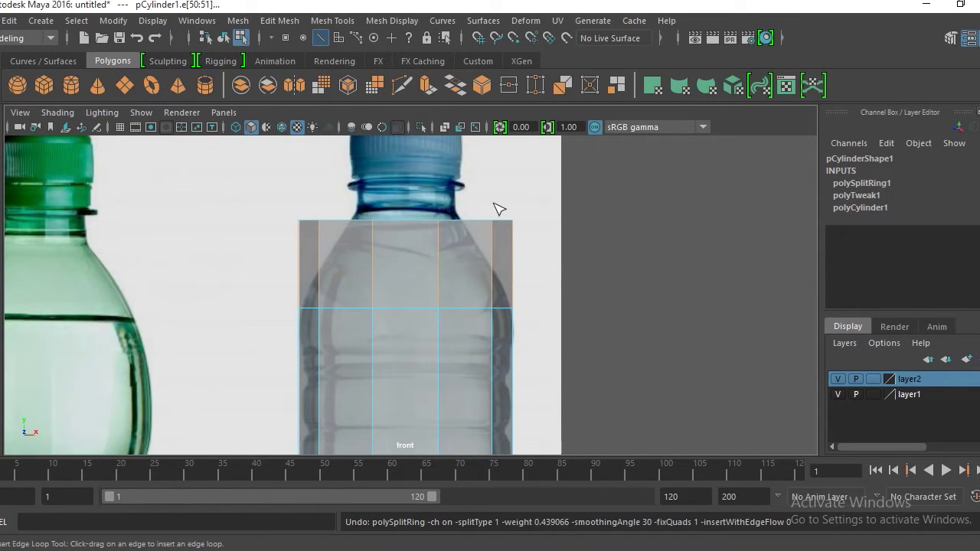
Open the Select Tool's settings beside the front view and frame the bottle's shoulder
{"action": "key", "text": "q"}
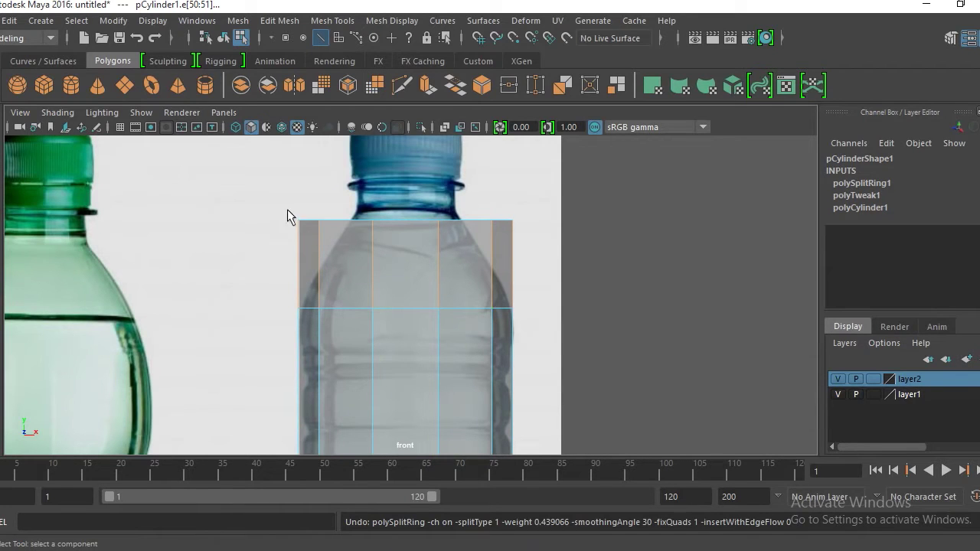
{"action": "key", "text": "ctrl+shift+t"}
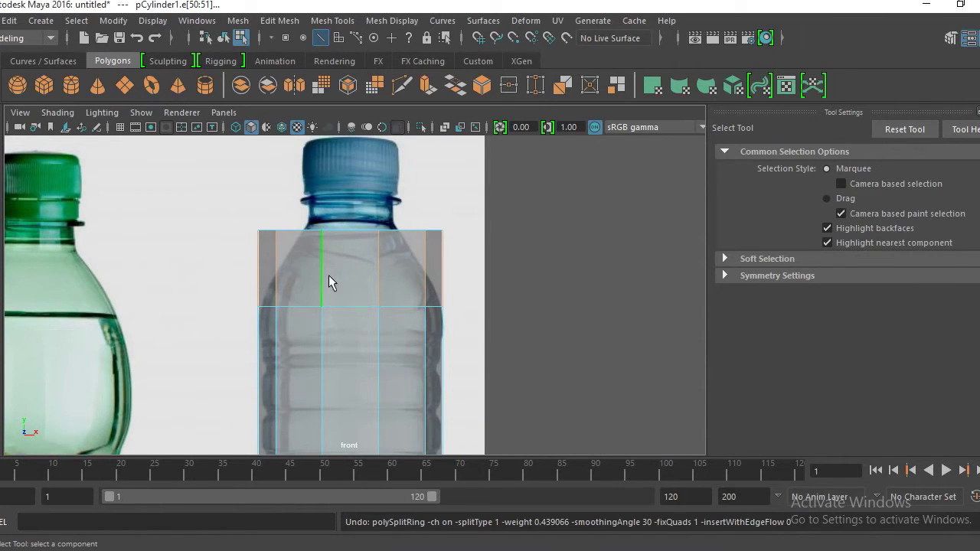
{"action": "middle_click_drag", "start_coordinate": [338, 293], "coordinate": [402, 264], "text": "alt"}
{"action": "scroll", "coordinate": [401, 264], "scroll_direction": "up", "scroll_amount": 1}
{"action": "middle_click_drag", "start_coordinate": [485, 267], "coordinate": [492, 286], "text": "alt"}
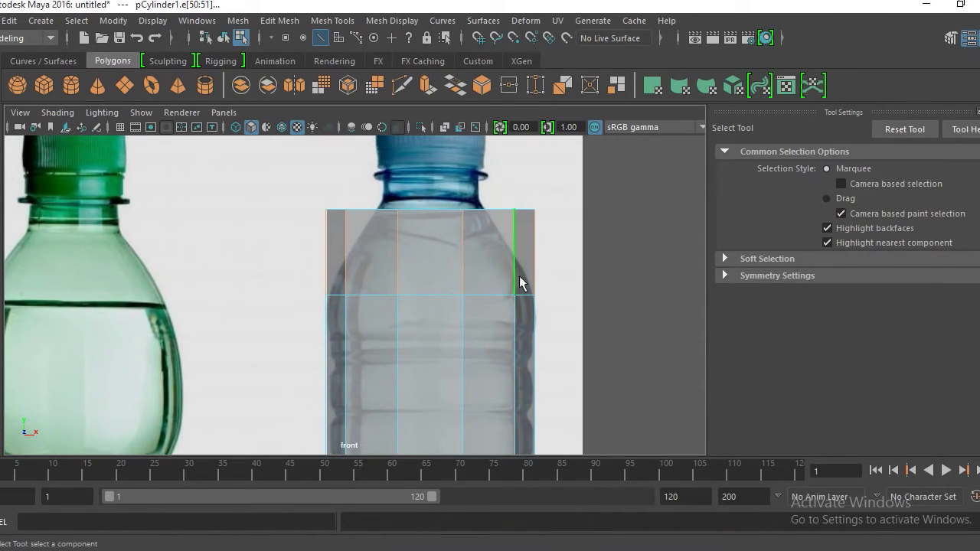
Switch the cylinder to vertex editing and select all vertices of its top cap
{"action": "left_click", "coordinate": [490, 277]}
{"action": "right_click_drag", "start_coordinate": [489, 286], "coordinate": [570, 102]}
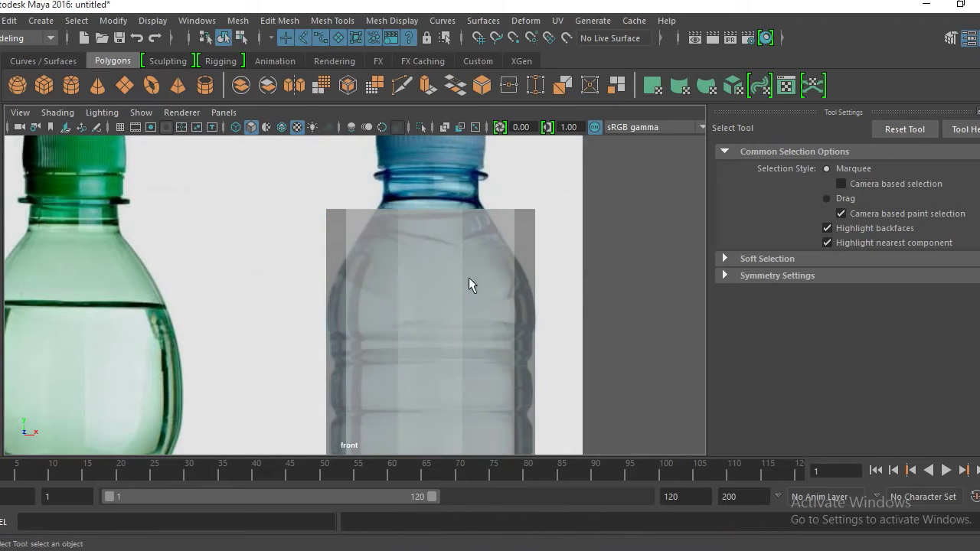
{"action": "right_click_drag", "start_coordinate": [479, 284], "coordinate": [415, 127]}
{"action": "middle_click_drag", "start_coordinate": [429, 218], "coordinate": [382, 218], "text": "alt"}
{"action": "left_click_drag", "start_coordinate": [279, 208], "coordinate": [508, 217]}
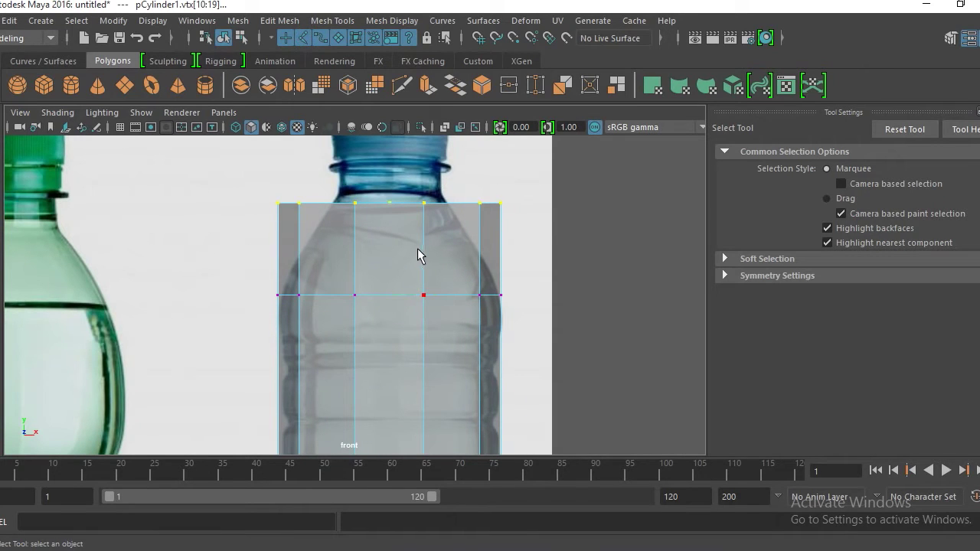
{"action": "left_click", "coordinate": [536, 234]}
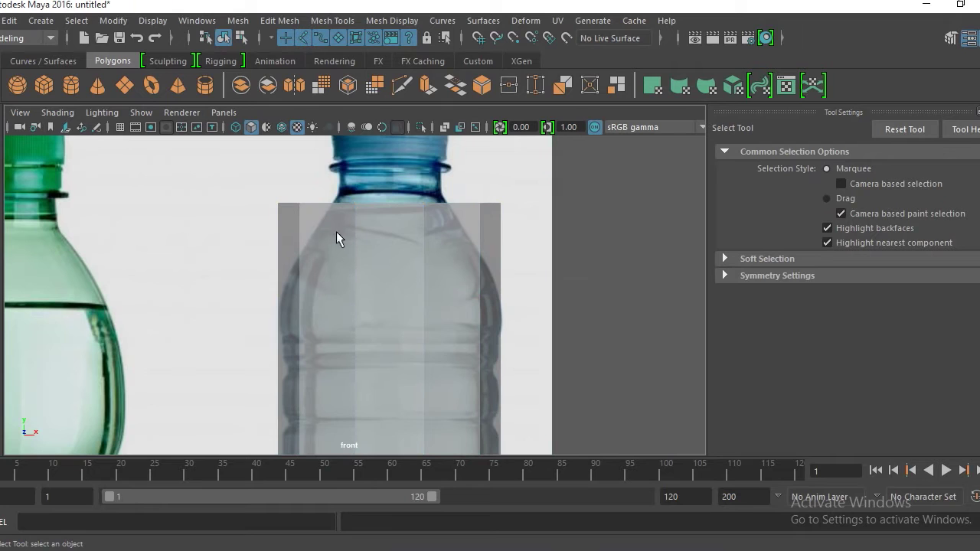
{"action": "right_click_drag", "start_coordinate": [361, 128], "coordinate": [295, 129]}
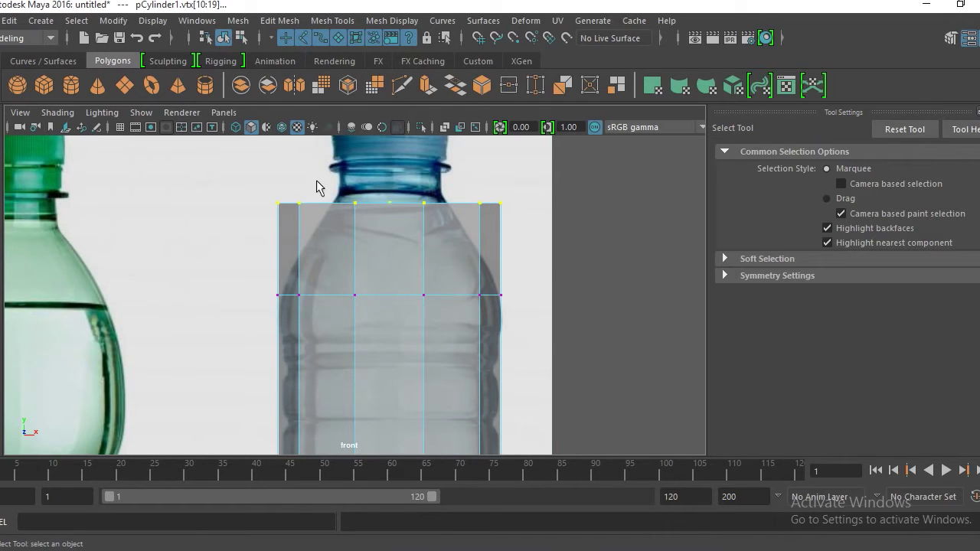
Examine the selected top cap vertices in the perspective view and return to the front view of the shoulder
{"action": "key", "text": "space"}
{"action": "left_click_drag", "start_coordinate": [411, 290], "coordinate": [372, 284]}
{"action": "right_click_drag", "start_coordinate": [372, 284], "coordinate": [495, 420], "text": "alt"}
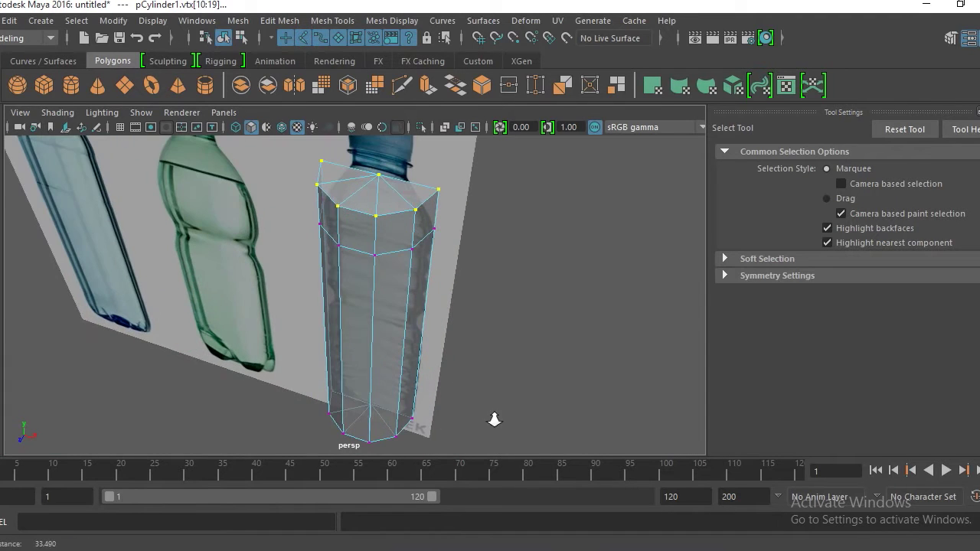
{"action": "middle_click_drag", "start_coordinate": [388, 212], "coordinate": [396, 218], "text": "alt"}
{"action": "left_click_drag", "start_coordinate": [396, 219], "coordinate": [356, 292], "text": "alt"}
{"action": "key", "text": "space"}
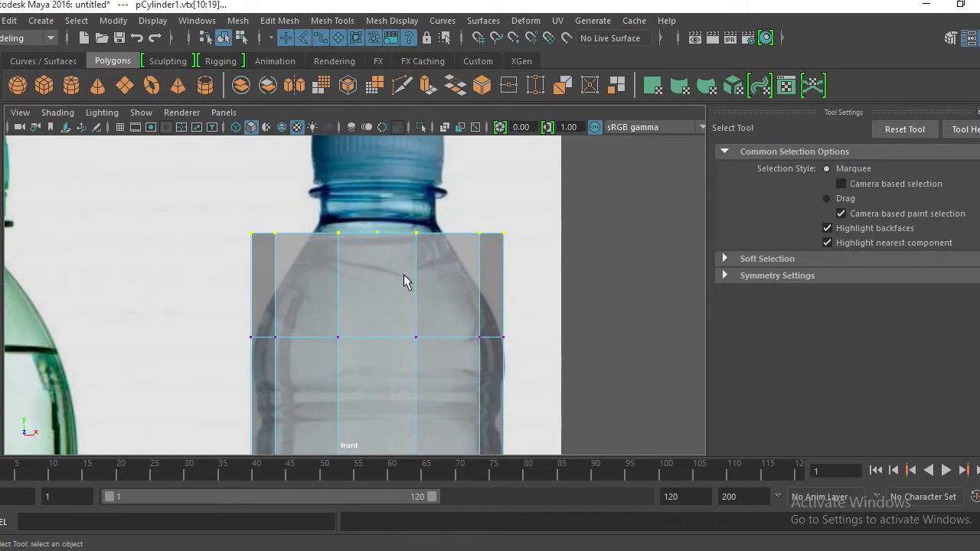
{"action": "middle_click_drag", "start_coordinate": [403, 282], "coordinate": [410, 260], "text": "alt"}
{"action": "left_click_drag", "start_coordinate": [409, 260], "coordinate": [408, 268], "text": "alt"}
Try scaling the top cap vertices uniformly inward with the Scale Tool and undo it
{"action": "key", "text": "r"}
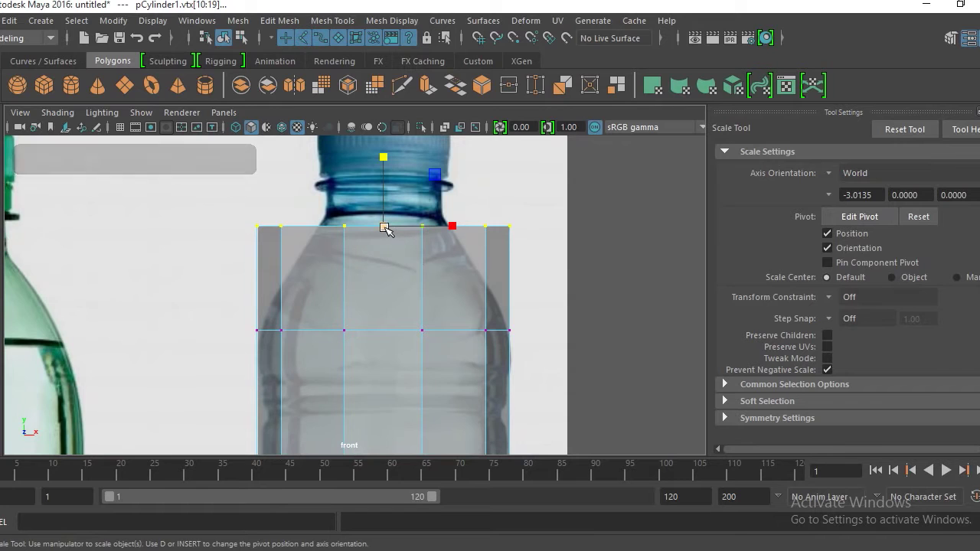
{"action": "left_click_drag", "start_coordinate": [384, 227], "coordinate": [373, 234]}
{"action": "key", "text": "ctrl+z"}
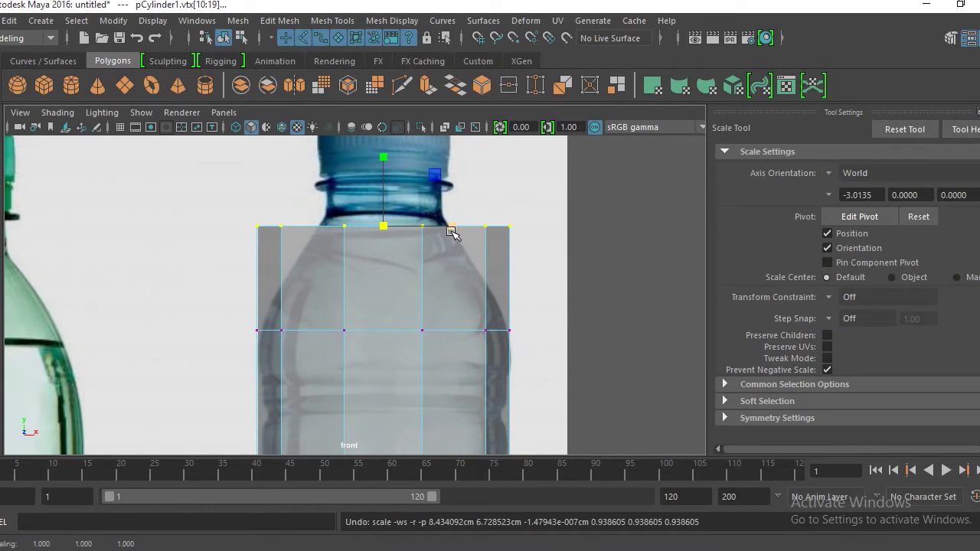
Try narrowing the top cap vertices along X only, examine the shape in the perspective view, and undo it
{"action": "mouse_move", "coordinate": [452, 230]}
{"action": "left_mouse_down"}
{"action": "mouse_move", "coordinate": [433, 228]}
{"action": "mouse_move", "coordinate": [459, 225]}
{"action": "mouse_move", "coordinate": [440, 241]}
{"action": "mouse_move", "coordinate": [435, 221]}
{"action": "mouse_move", "coordinate": [433, 229]}
{"action": "left_mouse_up"}
{"action": "key", "text": "ctrl+z"}
{"action": "key", "text": "space"}
{"action": "left_click_drag", "start_coordinate": [434, 271], "coordinate": [440, 354], "text": "alt"}
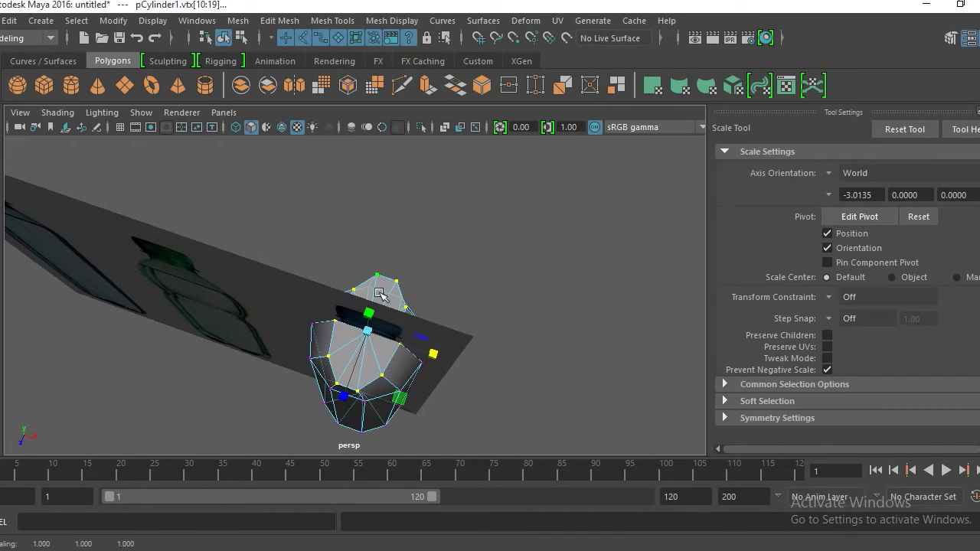
{"action": "key", "text": "ctrl+z"}
Scale the top cap vertices uniformly inward until the rim matches the width of the bottle's neck base
{"action": "mouse_move", "coordinate": [371, 331]}
{"action": "left_mouse_down"}
{"action": "mouse_move", "coordinate": [386, 331]}
{"action": "mouse_move", "coordinate": [378, 334]}
{"action": "left_mouse_up"}
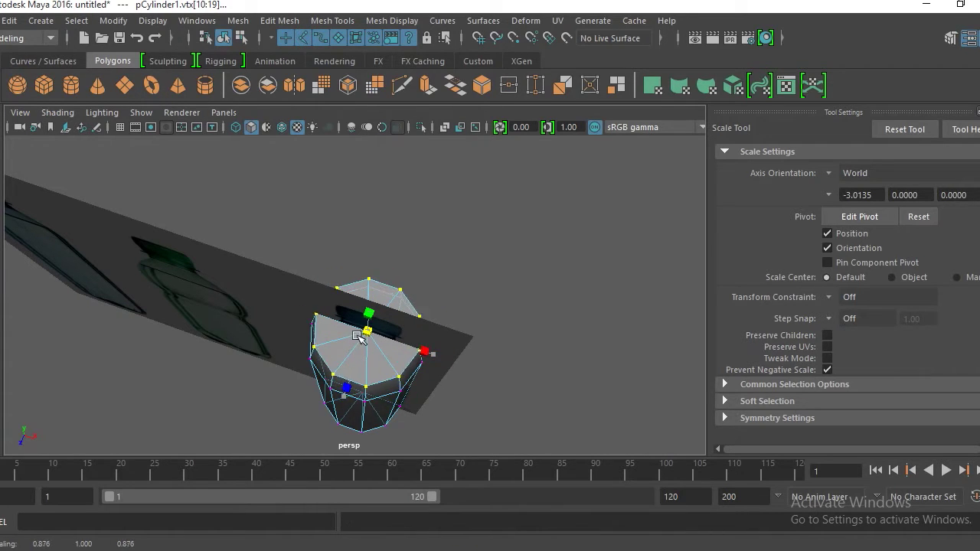
{"action": "key", "text": "ctrl+z"}
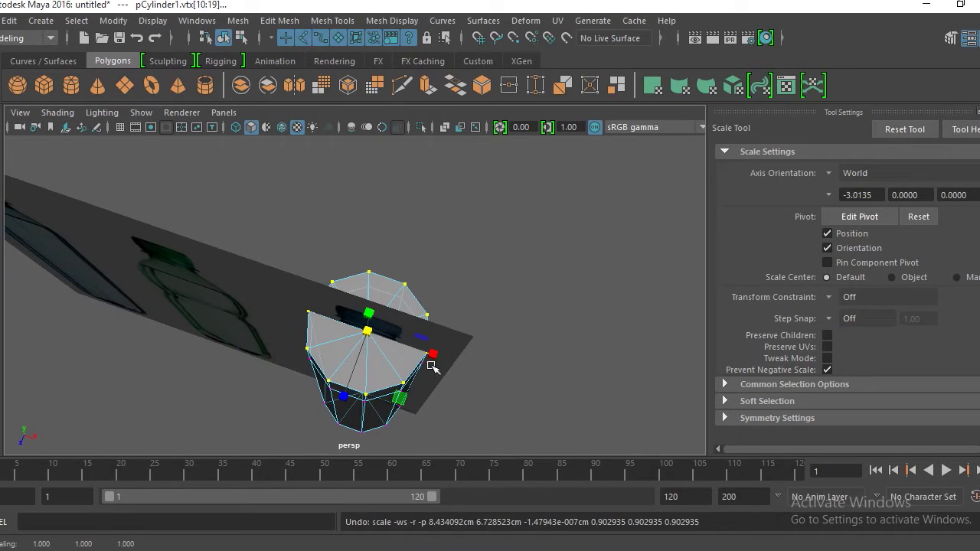
{"action": "key", "text": "space"}
{"action": "left_click_drag", "start_coordinate": [403, 335], "coordinate": [344, 372]}
{"action": "left_click_drag", "start_coordinate": [387, 219], "coordinate": [291, 280]}
{"action": "scroll", "coordinate": [354, 252], "scroll_direction": "up", "scroll_amount": 3}
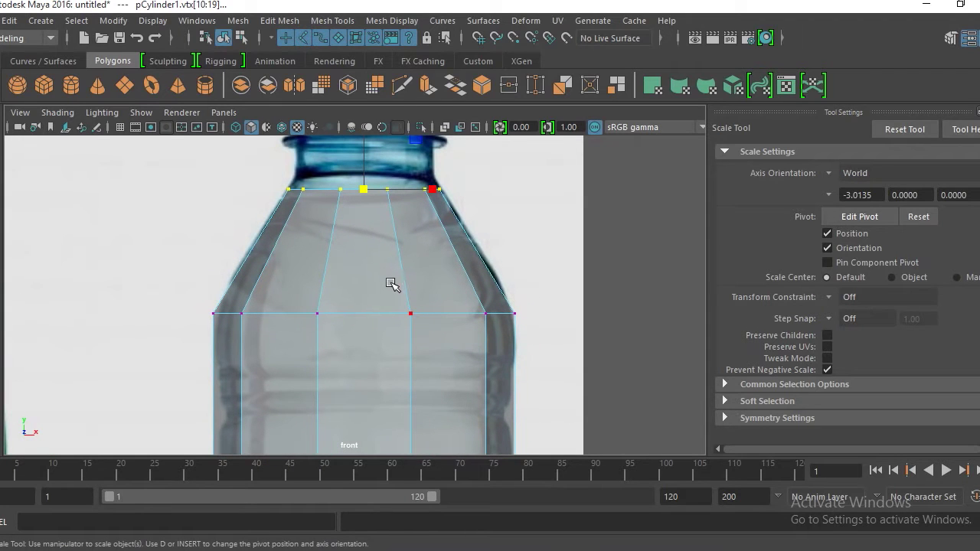
Return the bottle cylinder to object mode and activate the Insert Edge Loop Tool on it
{"action": "middle_click_drag", "start_coordinate": [392, 284], "coordinate": [389, 269], "text": "alt"}
{"action": "right_click_drag", "start_coordinate": [390, 127], "coordinate": [444, 104]}
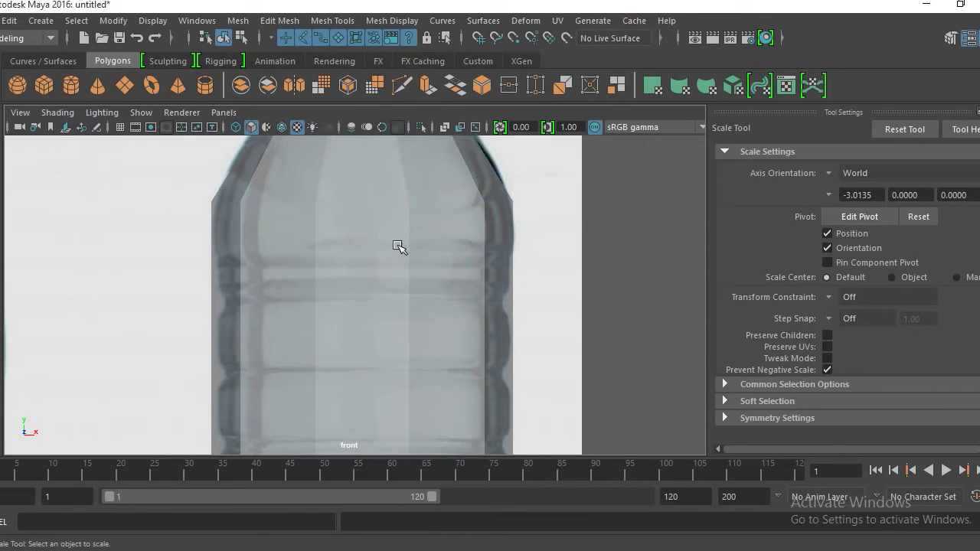
{"action": "scroll", "coordinate": [398, 249], "scroll_direction": "down", "scroll_amount": 2}
{"action": "scroll", "coordinate": [398, 249], "scroll_direction": "up", "scroll_amount": 2}
{"action": "scroll", "coordinate": [426, 339], "scroll_direction": "up", "scroll_amount": 2}
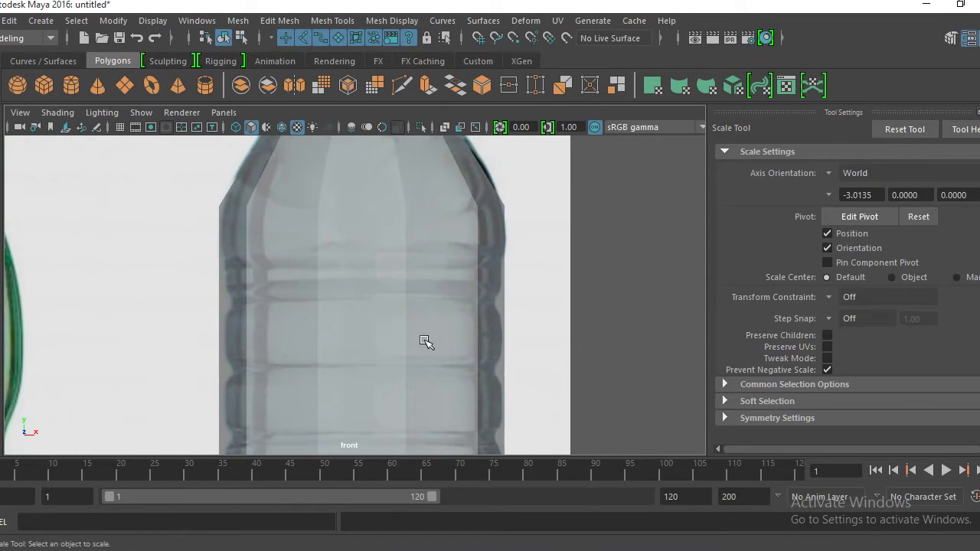
{"action": "left_click", "coordinate": [404, 289]}
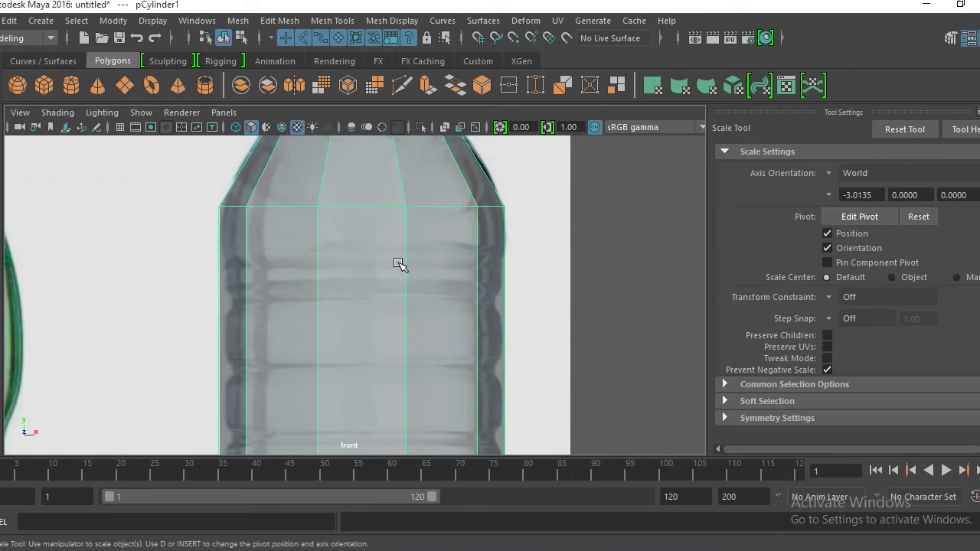
{"action": "middle_click_drag", "start_coordinate": [401, 304], "coordinate": [401, 206], "text": "alt"}
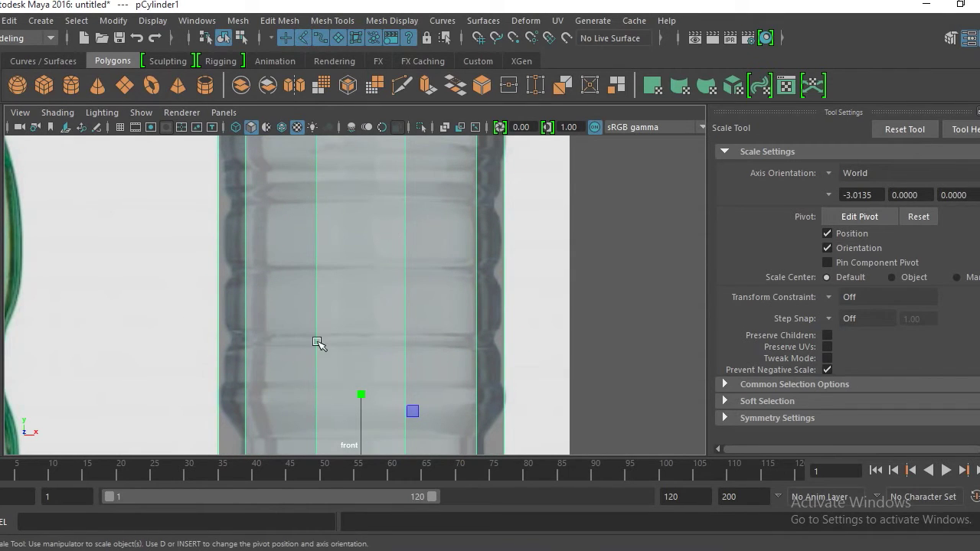
{"action": "middle_click_drag", "start_coordinate": [374, 254], "coordinate": [363, 352], "text": "alt"}
{"action": "scroll", "coordinate": [369, 294], "scroll_direction": "up", "scroll_amount": 1}
{"action": "right_click_drag", "start_coordinate": [366, 296], "coordinate": [292, 238], "text": "shift"}
{"action": "scroll", "coordinate": [306, 261], "scroll_direction": "up", "scroll_amount": 1}
{"action": "right_click_drag", "start_coordinate": [346, 284], "coordinate": [411, 315], "text": "alt"}
{"action": "middle_click_drag", "start_coordinate": [444, 260], "coordinate": [433, 277], "text": "alt"}
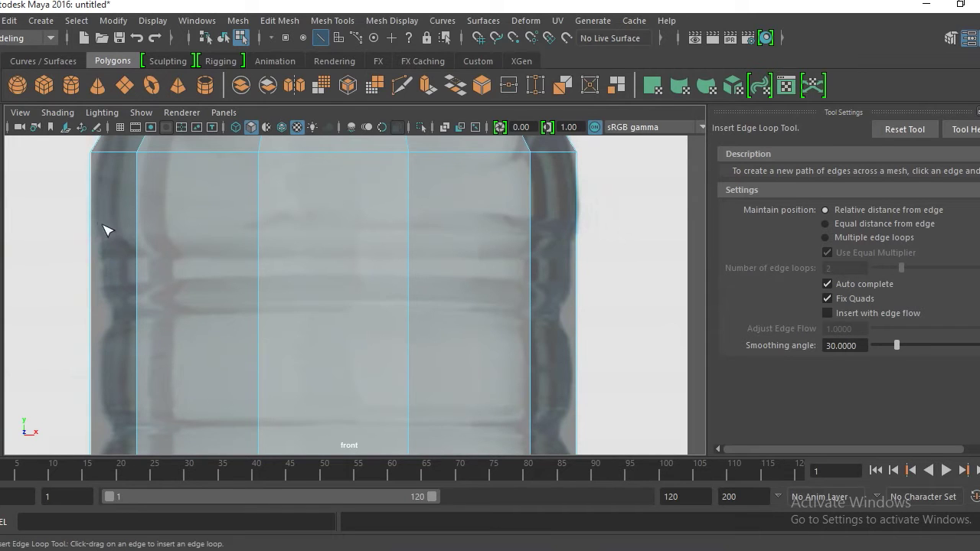
Try inserting four closely spaced edge loops across the ribs just below the shoulder, and undo them
{"action": "left_click", "coordinate": [93, 248]}
{"action": "left_click", "coordinate": [93, 243]}
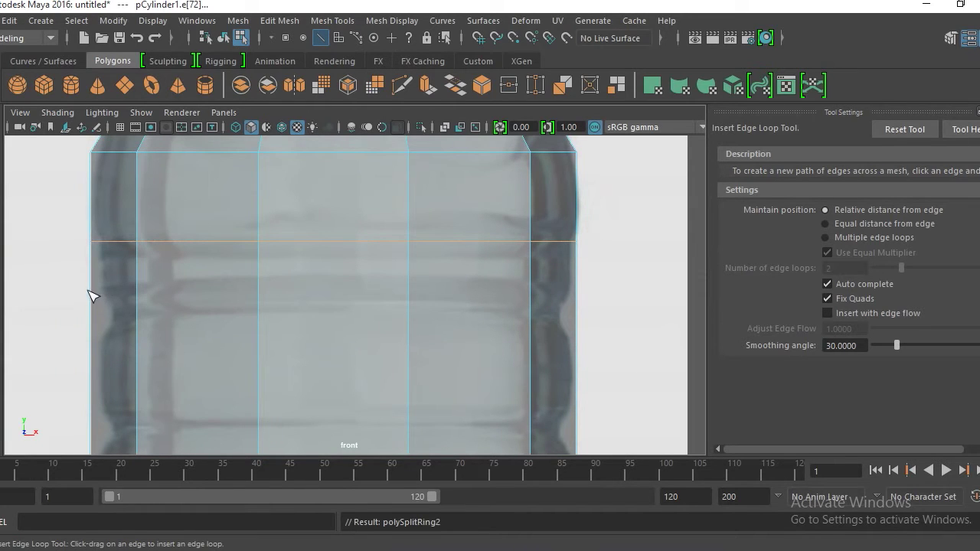
{"action": "left_click", "coordinate": [90, 261]}
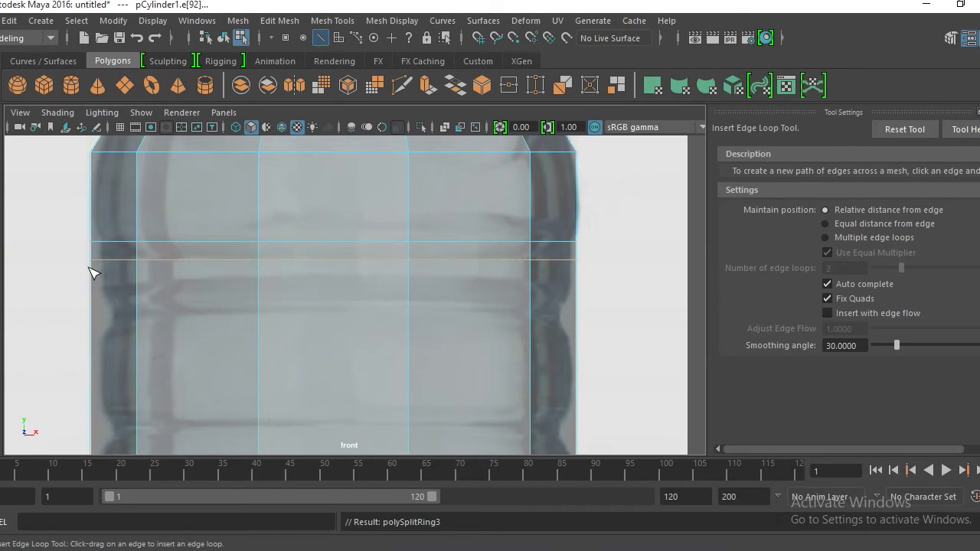
{"action": "left_click", "coordinate": [92, 288]}
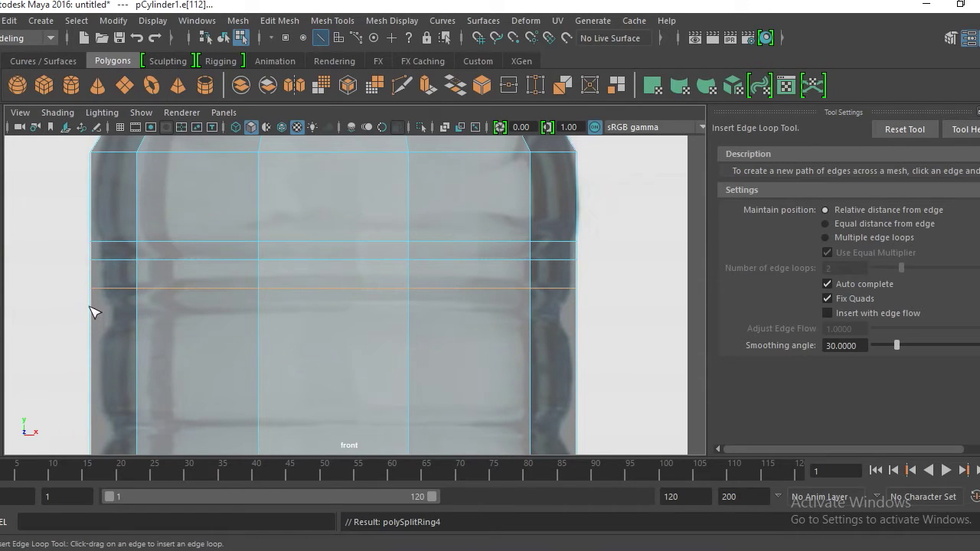
{"action": "left_click", "coordinate": [92, 309]}
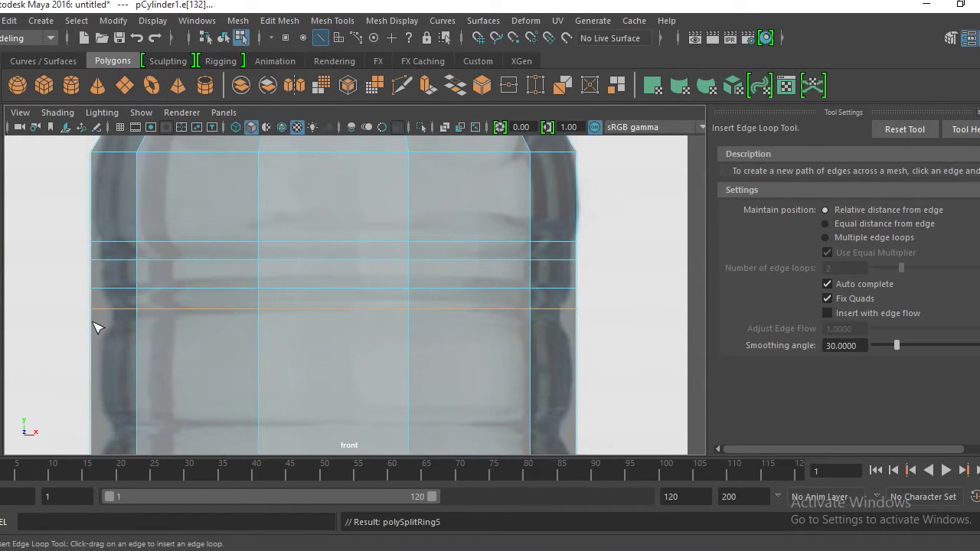
{"action": "key", "text": "ctrl+z"}
{"action": "key", "text": "ctrl+z"}
{"action": "key", "text": "ctrl+z"}
{"action": "key", "text": "ctrl+z"}
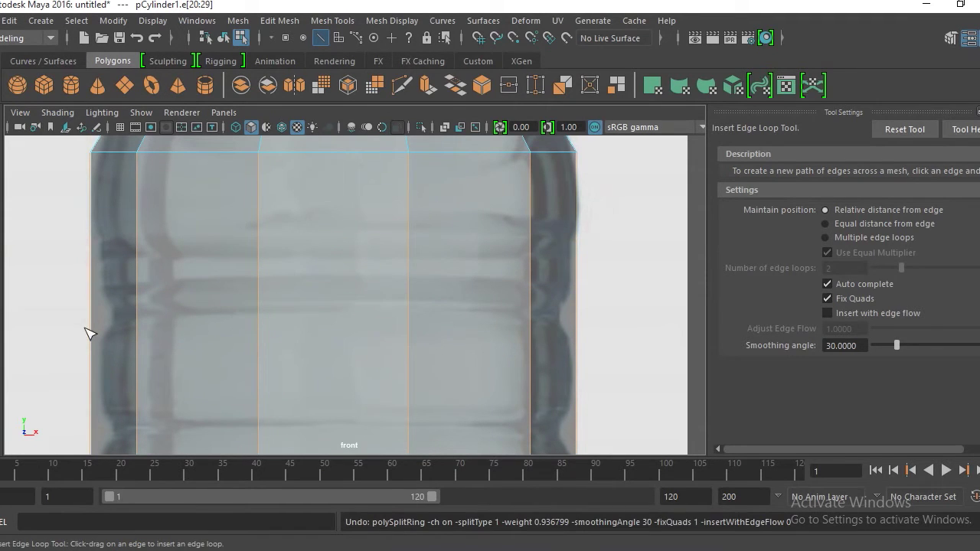
Insert one edge loop at each of the three grooves of the bottle's upper ribbed section
{"action": "left_click_drag", "start_coordinate": [94, 317], "coordinate": [91, 310]}
{"action": "middle_click_drag", "start_coordinate": [144, 373], "coordinate": [151, 235], "text": "alt"}
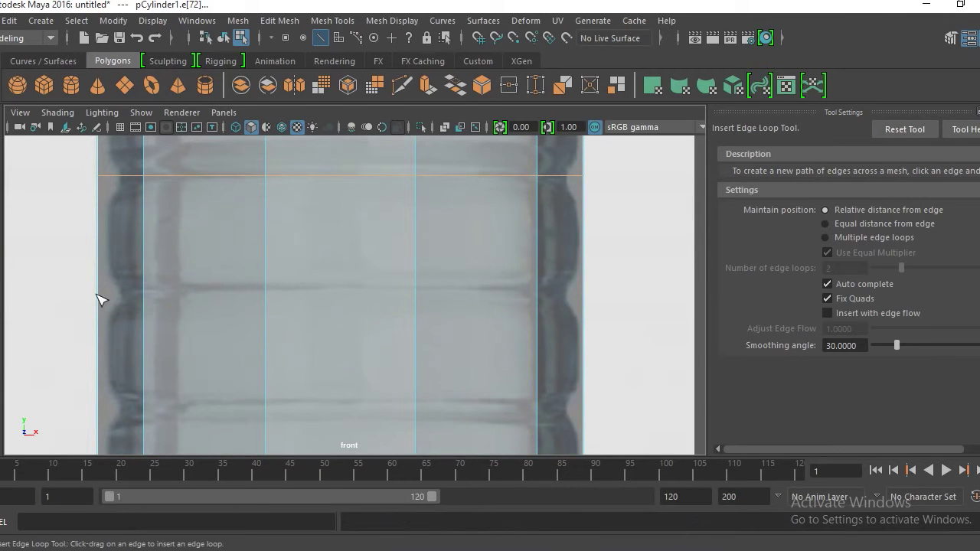
{"action": "left_click_drag", "start_coordinate": [100, 295], "coordinate": [100, 294]}
{"action": "middle_click_drag", "start_coordinate": [100, 294], "coordinate": [146, 266], "text": "alt"}
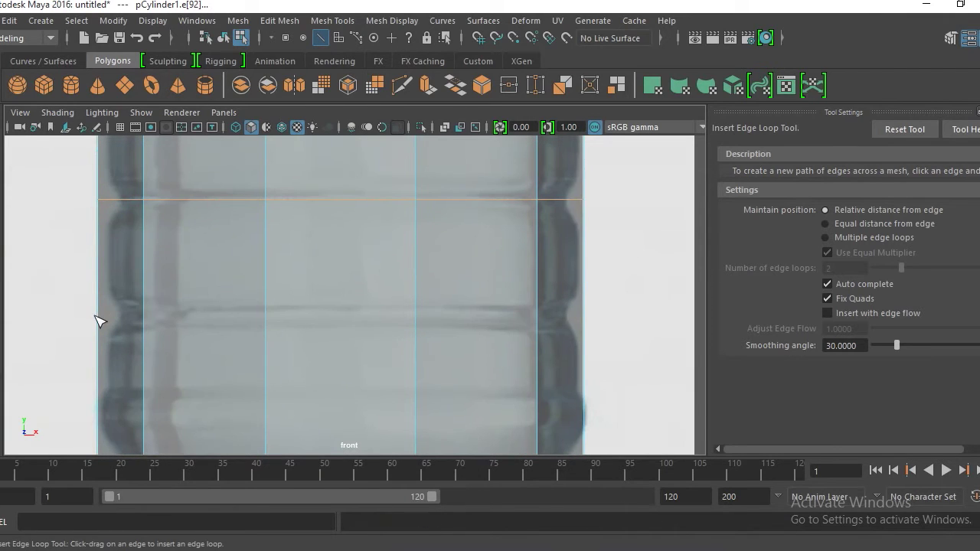
{"action": "left_click_drag", "start_coordinate": [100, 313], "coordinate": [99, 314]}
{"action": "middle_click_drag", "start_coordinate": [99, 314], "coordinate": [131, 260], "text": "alt"}
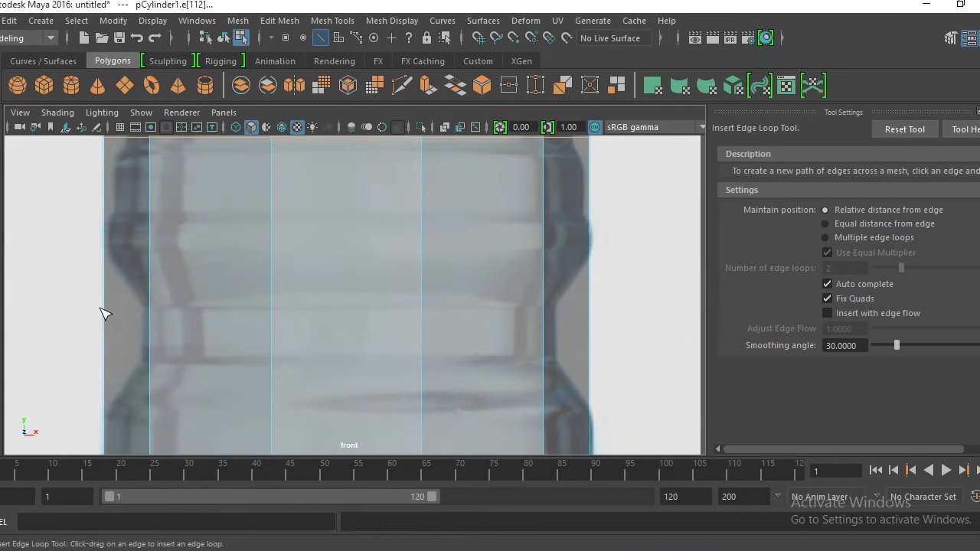
Insert edge loops at the upper and lower ends of the narrow waist and at the start of the bulge above it
{"action": "left_click_drag", "start_coordinate": [107, 310], "coordinate": [111, 365]}
{"action": "middle_click_drag", "start_coordinate": [114, 339], "coordinate": [133, 307], "text": "alt"}
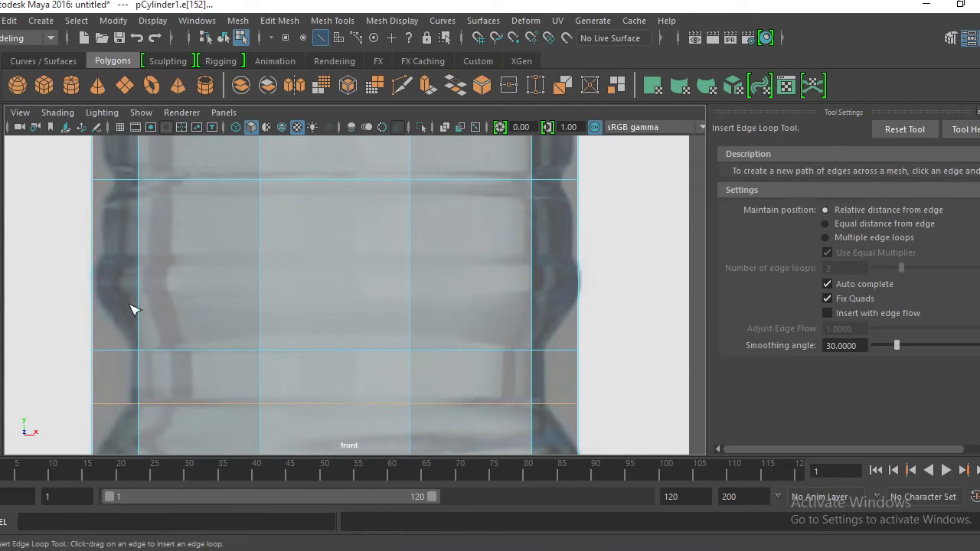
{"action": "left_click", "coordinate": [95, 258]}
{"action": "middle_click_drag", "start_coordinate": [96, 262], "coordinate": [137, 246], "text": "alt"}
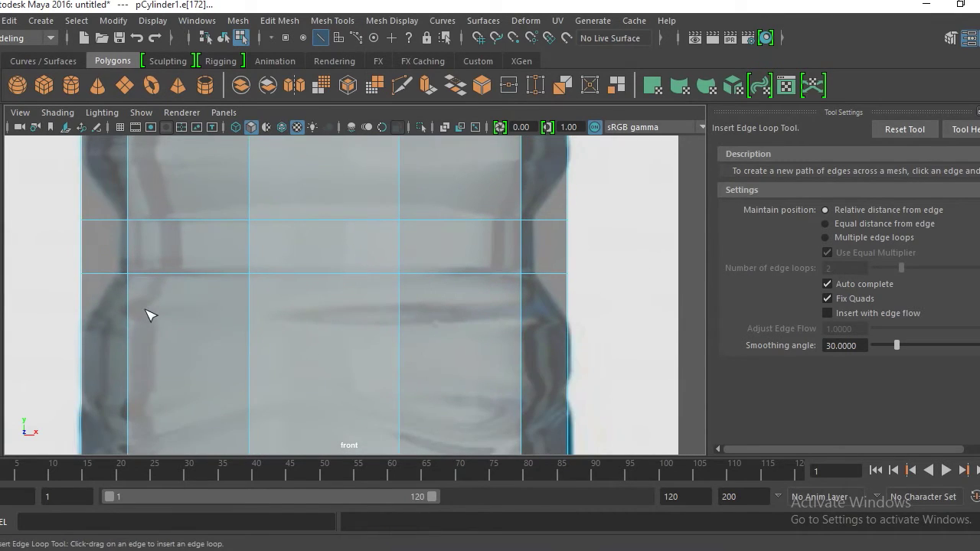
Insert one edge loop at each groove of the bottle's lower body, from below the waist down towards the base
{"action": "middle_click_drag", "start_coordinate": [147, 315], "coordinate": [163, 258], "text": "alt"}
{"action": "left_click_drag", "start_coordinate": [99, 282], "coordinate": [102, 284]}
{"action": "middle_click_drag", "start_coordinate": [131, 332], "coordinate": [121, 228], "text": "alt"}
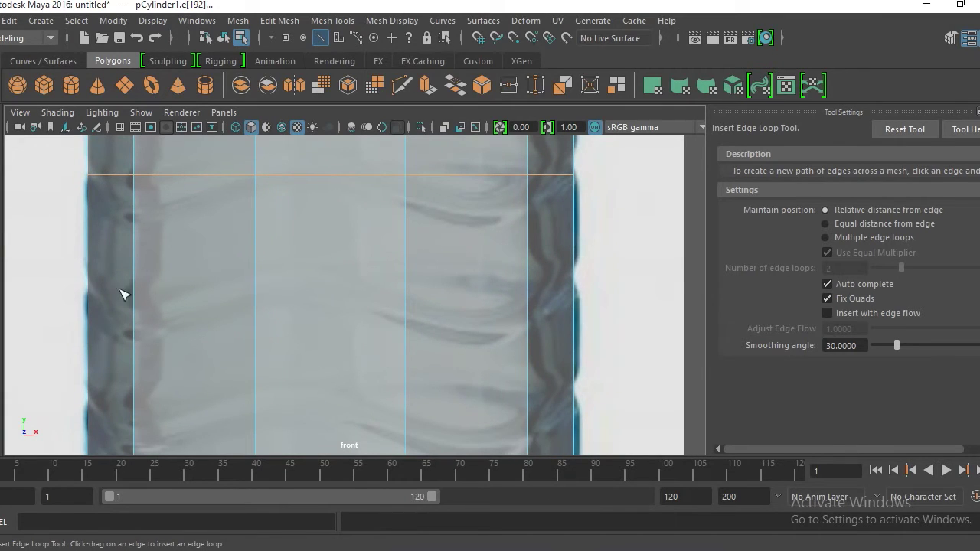
{"action": "left_click", "coordinate": [89, 293]}
{"action": "left_click_drag", "start_coordinate": [87, 288], "coordinate": [89, 281]}
{"action": "middle_click_drag", "start_coordinate": [140, 350], "coordinate": [145, 235], "text": "alt"}
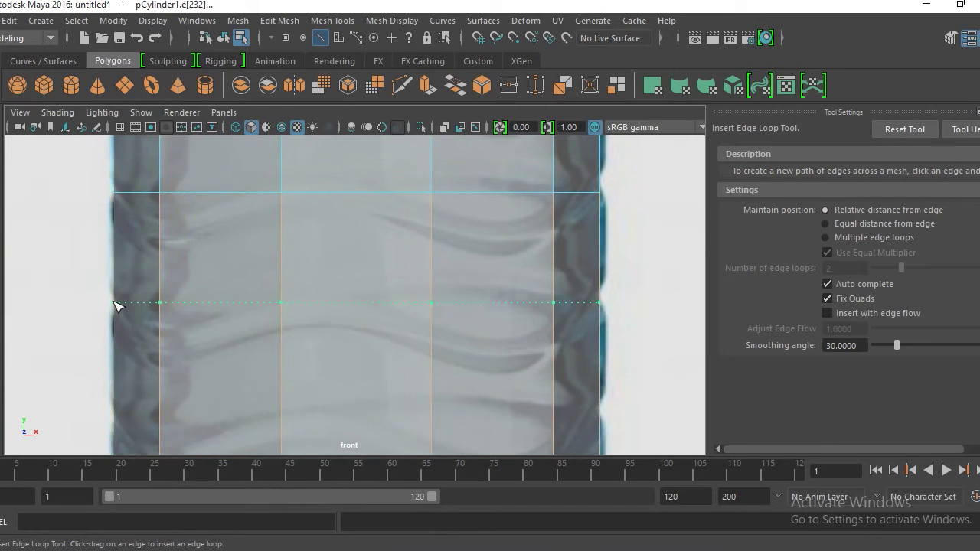
{"action": "left_click_drag", "start_coordinate": [115, 306], "coordinate": [120, 316]}
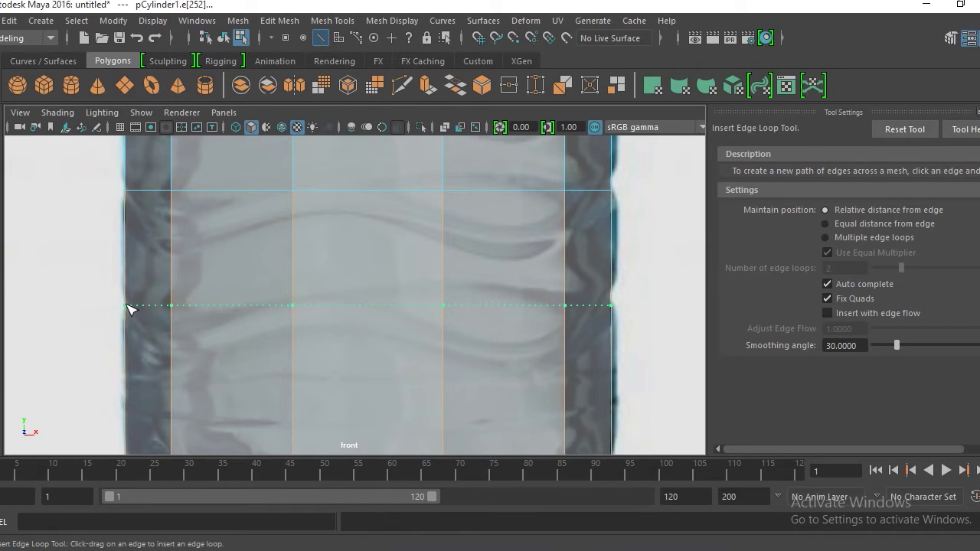
{"action": "left_click_drag", "start_coordinate": [129, 308], "coordinate": [132, 310]}
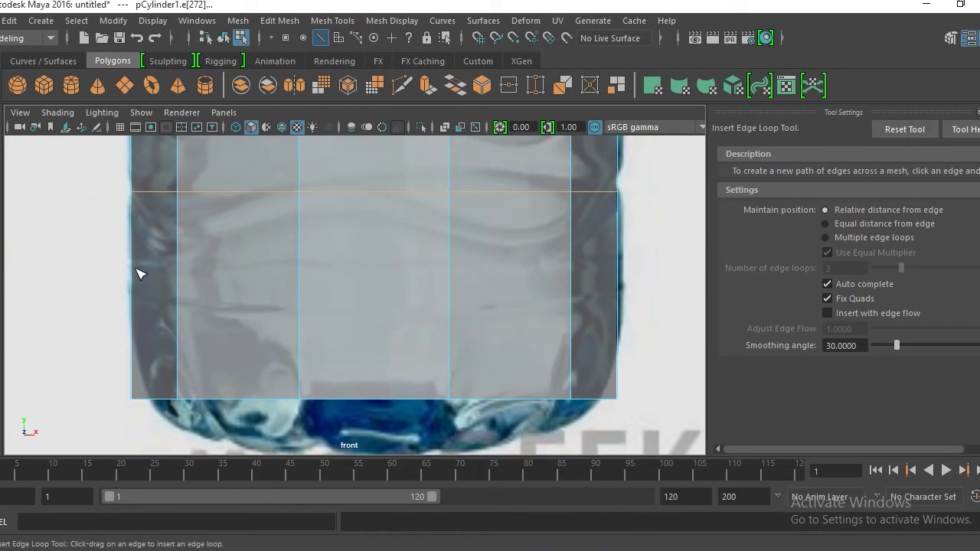
Insert supporting edge loops just above and just below the uppermost groove loop under the shoulder
{"action": "middle_click_drag", "start_coordinate": [138, 273], "coordinate": [141, 320], "text": "alt"}
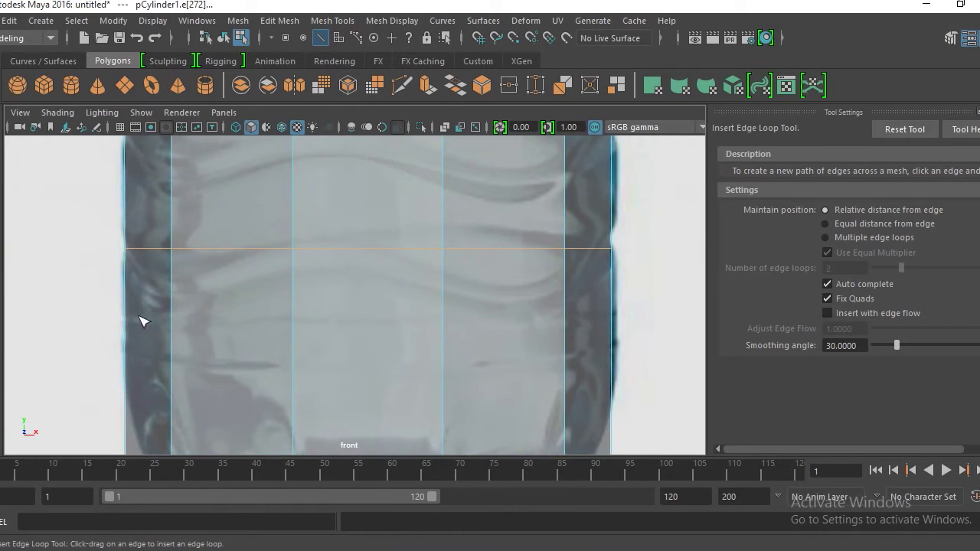
{"action": "middle_click_drag", "start_coordinate": [178, 262], "coordinate": [171, 230], "text": "alt"}
{"action": "middle_click_drag", "start_coordinate": [279, 184], "coordinate": [266, 449], "text": "alt"}
{"action": "middle_click_drag", "start_coordinate": [245, 192], "coordinate": [246, 451], "text": "alt"}
{"action": "middle_click_drag", "start_coordinate": [233, 145], "coordinate": [237, 353], "text": "alt"}
{"action": "mouse_move", "coordinate": [233, 249]}
{"action": "middle_mouse_down", "text": "alt"}
{"action": "mouse_move", "coordinate": [241, 287]}
{"action": "mouse_move", "coordinate": [229, 260]}
{"action": "mouse_move", "coordinate": [219, 261]}
{"action": "middle_mouse_up", "text": "alt"}
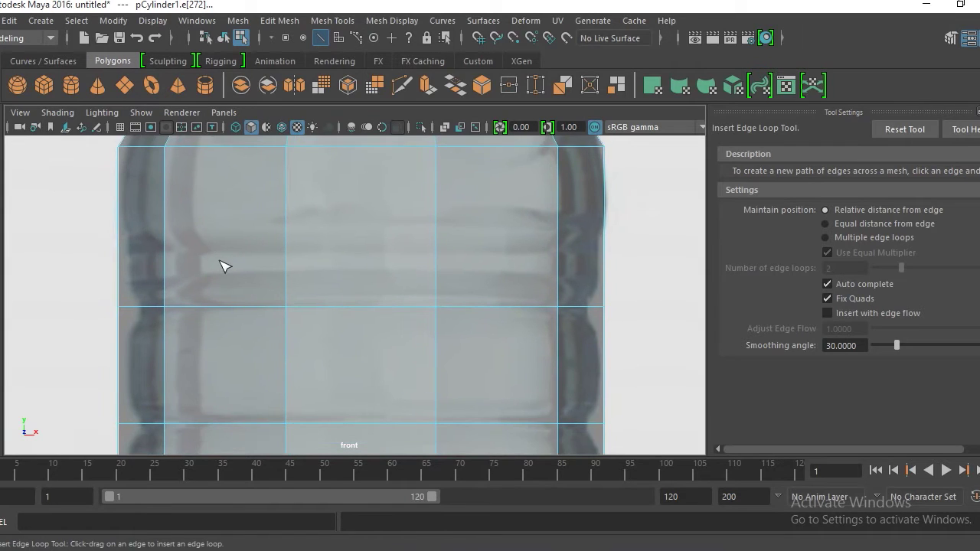
{"action": "right_click_drag", "start_coordinate": [219, 261], "coordinate": [257, 310], "text": "alt"}
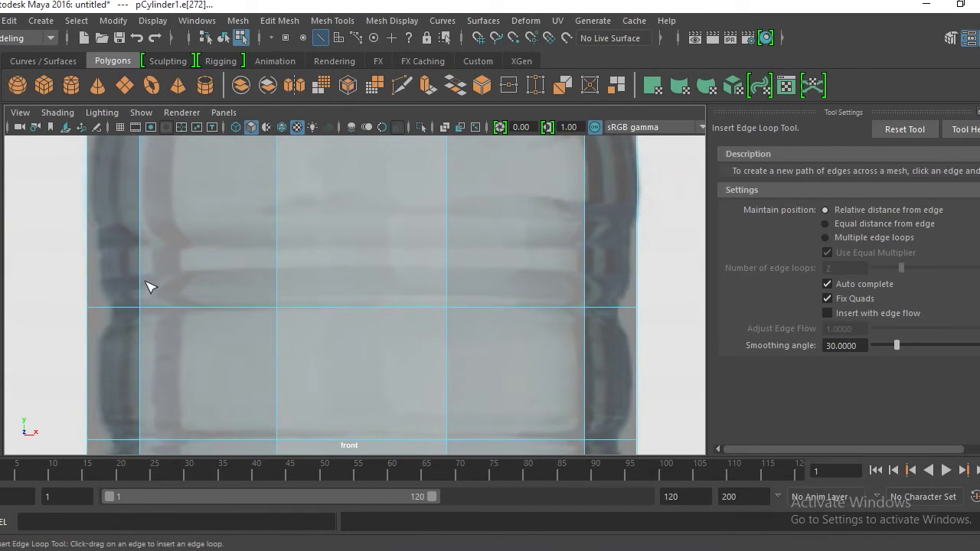
{"action": "left_click_drag", "start_coordinate": [141, 277], "coordinate": [142, 285]}
{"action": "left_click_drag", "start_coordinate": [144, 332], "coordinate": [153, 345]}
{"action": "middle_click_drag", "start_coordinate": [153, 345], "coordinate": [153, 315], "text": "alt"}
Insert supporting edge loops just above and below the second and third groove loops of the upper ribbed section
{"action": "left_click", "coordinate": [140, 325]}
{"action": "left_click_drag", "start_coordinate": [138, 325], "coordinate": [139, 327]}
{"action": "middle_click_drag", "start_coordinate": [142, 340], "coordinate": [143, 284], "text": "alt"}
{"action": "left_click_drag", "start_coordinate": [142, 317], "coordinate": [142, 322]}
{"action": "middle_click_drag", "start_coordinate": [142, 321], "coordinate": [150, 277], "text": "alt"}
{"action": "left_click_drag", "start_coordinate": [139, 307], "coordinate": [140, 304]}
{"action": "middle_click_drag", "start_coordinate": [141, 303], "coordinate": [144, 308], "text": "alt"}
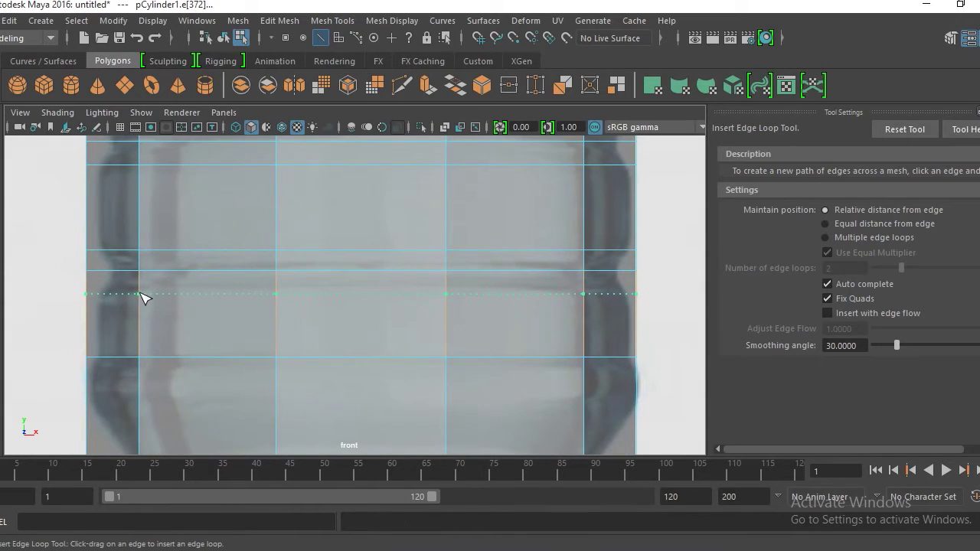
{"action": "left_click_drag", "start_coordinate": [141, 293], "coordinate": [141, 294]}
{"action": "middle_click_drag", "start_coordinate": [141, 294], "coordinate": [151, 242], "text": "alt"}
Insert an edge loop at the lower end of the bulge above the waist and another where the body widens below the waist
{"action": "left_click_drag", "start_coordinate": [141, 270], "coordinate": [142, 272]}
{"action": "key", "text": "ctrl+z"}
{"action": "middle_click_drag", "start_coordinate": [156, 335], "coordinate": [143, 255], "text": "alt"}
{"action": "left_click_drag", "start_coordinate": [100, 234], "coordinate": [98, 230]}
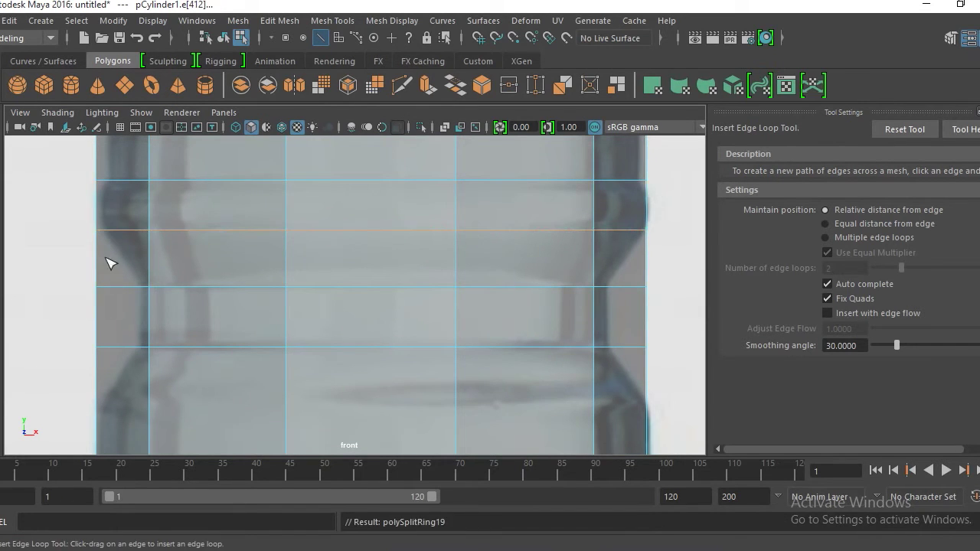
{"action": "middle_click_drag", "start_coordinate": [120, 322], "coordinate": [127, 238], "text": "alt"}
{"action": "left_click_drag", "start_coordinate": [107, 321], "coordinate": [108, 317]}
{"action": "middle_click_drag", "start_coordinate": [201, 291], "coordinate": [195, 202], "text": "alt"}
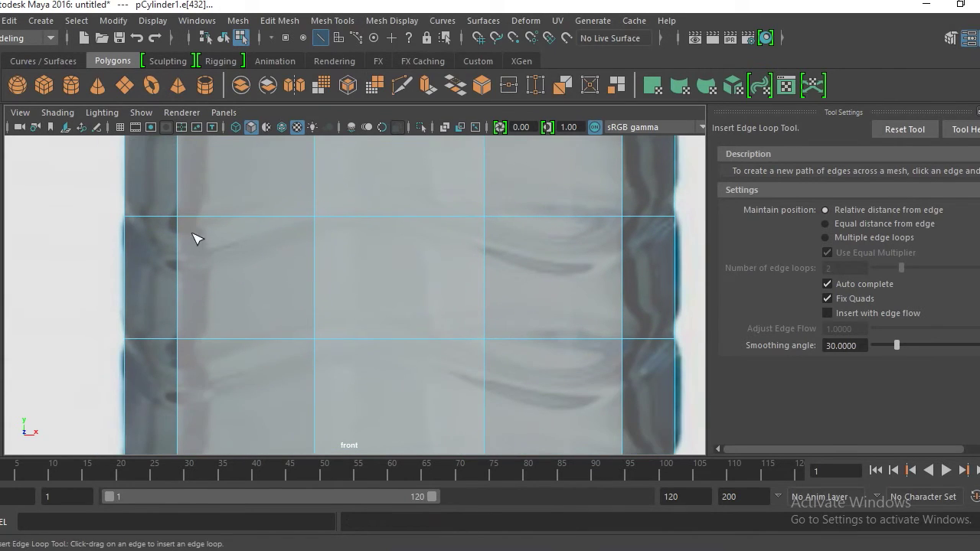
Insert supporting edge loops just above and below the first two groove loops of the lower body
{"action": "middle_click_drag", "start_coordinate": [195, 238], "coordinate": [127, 257], "text": "alt"}
{"action": "left_click", "coordinate": [108, 242]}
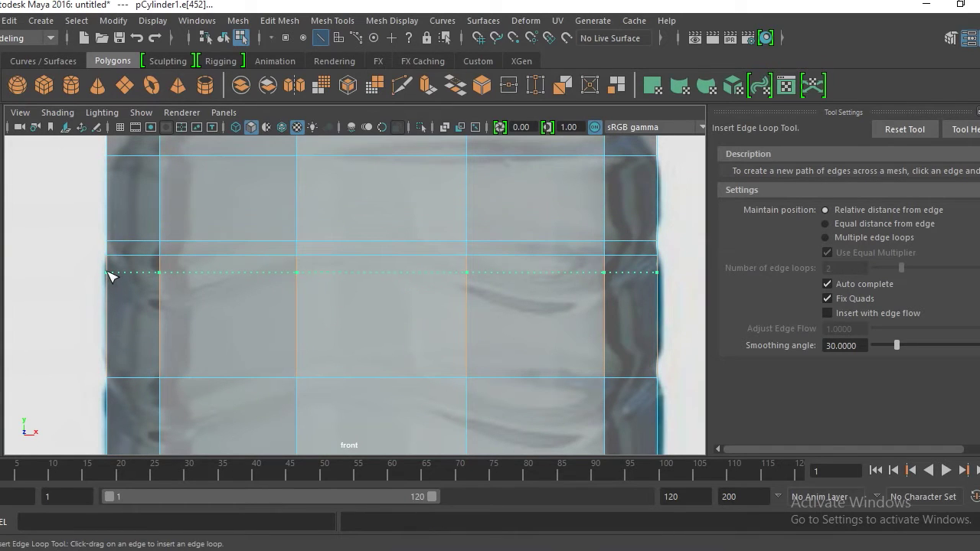
{"action": "left_click", "coordinate": [108, 272]}
{"action": "left_click", "coordinate": [108, 360]}
{"action": "middle_click_drag", "start_coordinate": [108, 363], "coordinate": [153, 265], "text": "alt"}
{"action": "left_click", "coordinate": [127, 300]}
Insert supporting edge loops just above and below the remaining three groove loops down towards the base
{"action": "left_click", "coordinate": [131, 341]}
{"action": "left_click", "coordinate": [137, 307]}
{"action": "left_click", "coordinate": [150, 326]}
{"action": "left_click", "coordinate": [148, 294]}
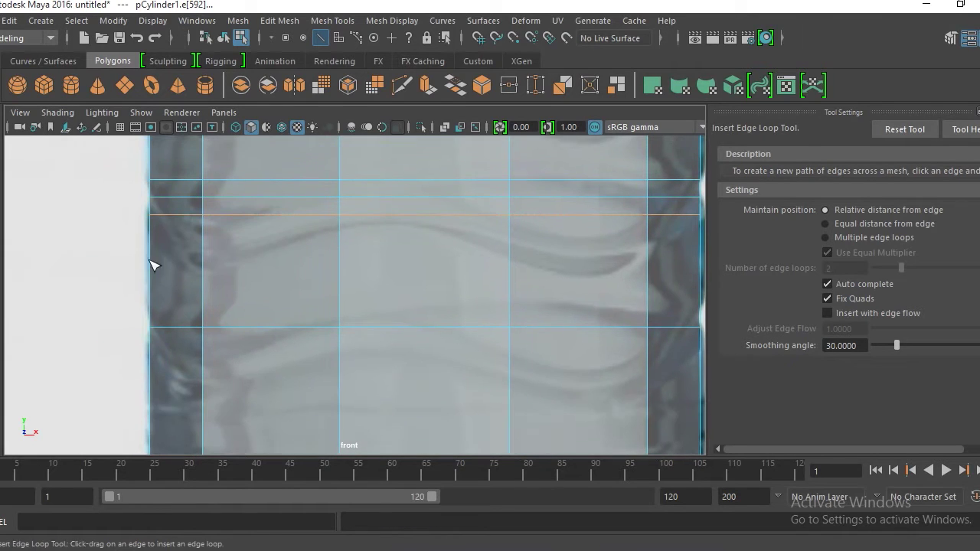
{"action": "left_click", "coordinate": [153, 309]}
{"action": "middle_click_drag", "start_coordinate": [153, 309], "coordinate": [154, 289], "text": "alt"}
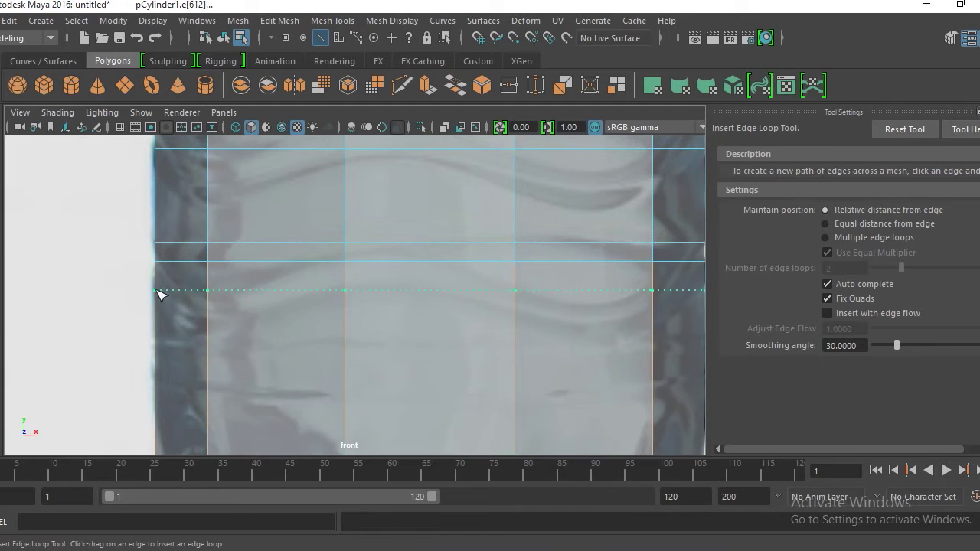
{"action": "left_click", "coordinate": [157, 280]}
Examine the edge loops against the reference bottle from the base up to the ribs below the shoulder
{"action": "scroll", "coordinate": [192, 284], "scroll_direction": "down", "scroll_amount": 5}
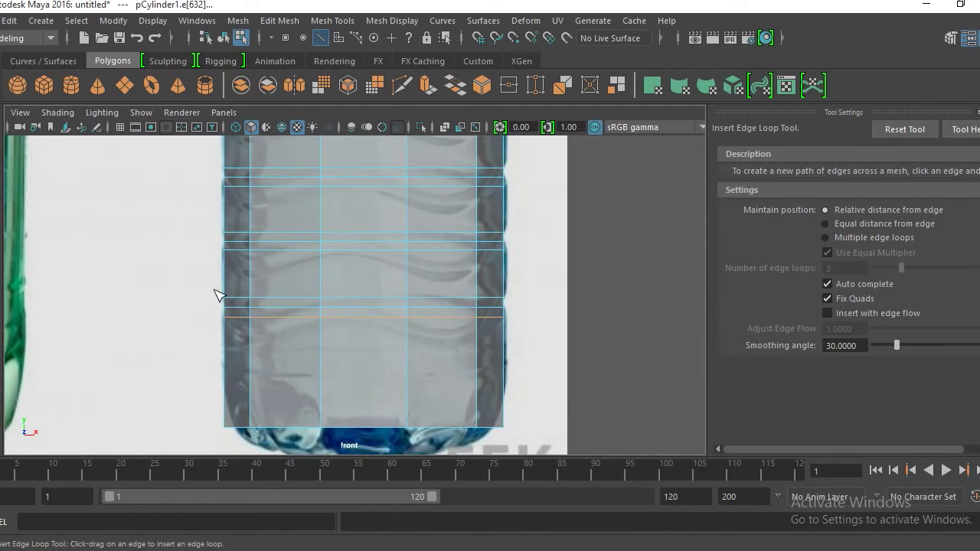
{"action": "right_click_drag", "start_coordinate": [273, 255], "coordinate": [359, 337], "text": "alt"}
{"action": "middle_click_drag", "start_coordinate": [327, 168], "coordinate": [359, 241], "text": "alt"}
{"action": "middle_click_drag", "start_coordinate": [348, 372], "coordinate": [352, 350], "text": "alt"}
{"action": "middle_click_drag", "start_coordinate": [365, 184], "coordinate": [337, 345], "text": "alt"}
{"action": "right_click_drag", "start_coordinate": [338, 283], "coordinate": [389, 302], "text": "alt"}
{"action": "middle_click_drag", "start_coordinate": [388, 168], "coordinate": [357, 277], "text": "alt"}
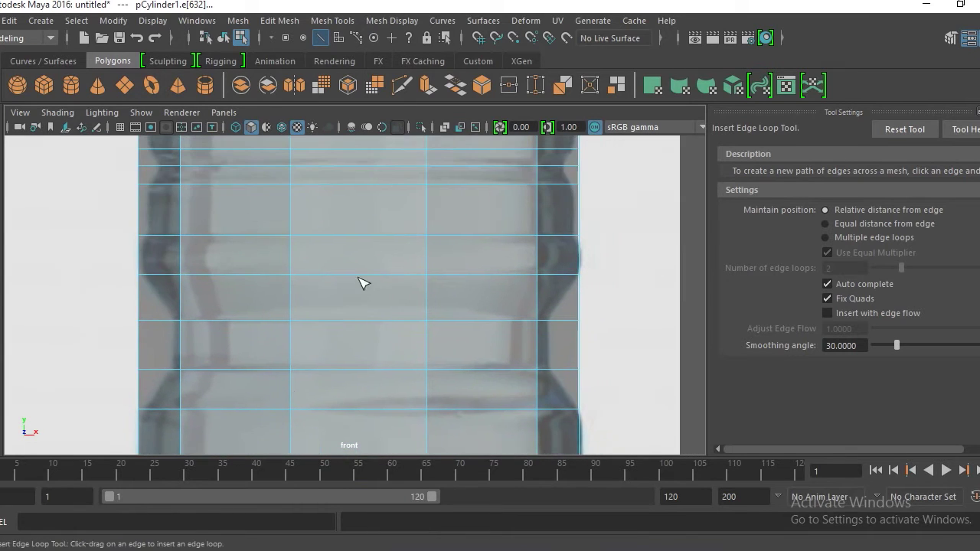
{"action": "middle_click_drag", "start_coordinate": [329, 179], "coordinate": [324, 256], "text": "alt"}
{"action": "right_click_drag", "start_coordinate": [324, 256], "coordinate": [370, 228], "text": "alt"}
{"action": "middle_click_drag", "start_coordinate": [370, 228], "coordinate": [387, 352], "text": "alt"}
{"action": "right_click_drag", "start_coordinate": [348, 264], "coordinate": [402, 226], "text": "alt"}
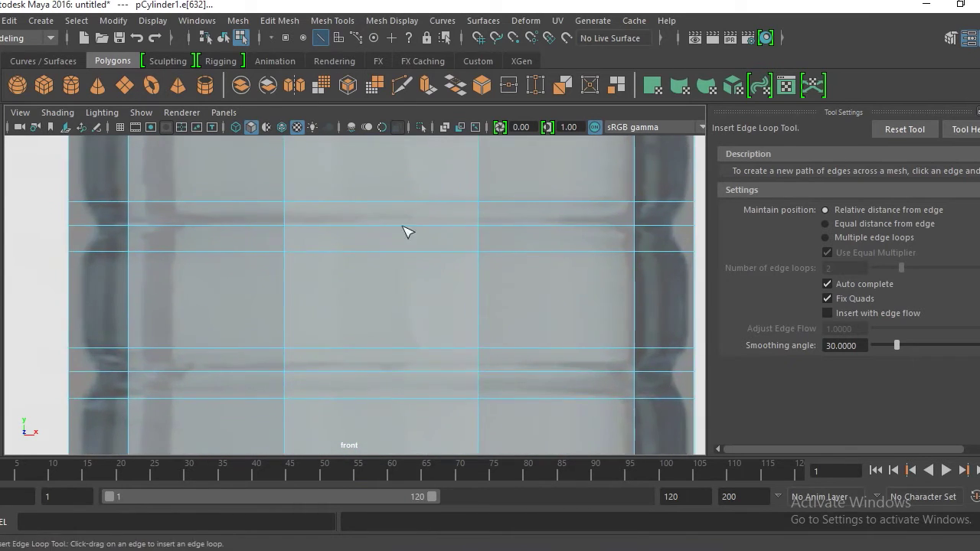
{"action": "scroll", "coordinate": [328, 268], "scroll_direction": "down", "scroll_amount": 3}
{"action": "scroll", "coordinate": [342, 201], "scroll_direction": "down", "scroll_amount": 1}
{"action": "scroll", "coordinate": [341, 201], "scroll_direction": "up", "scroll_amount": 2}
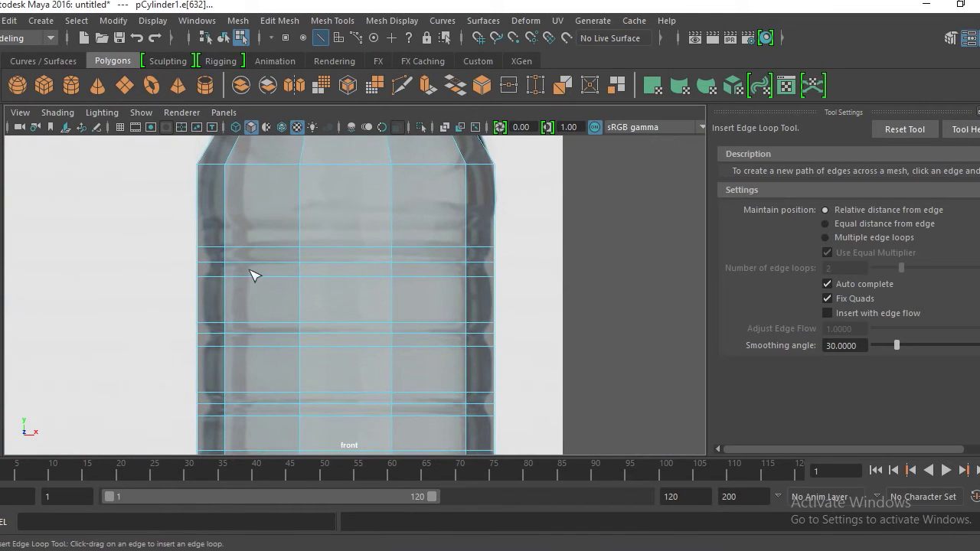
{"action": "right_click_drag", "start_coordinate": [342, 254], "coordinate": [437, 319], "text": "alt"}
{"action": "right_click_drag", "start_coordinate": [368, 219], "coordinate": [459, 283], "text": "alt"}
{"action": "middle_click_drag", "start_coordinate": [381, 223], "coordinate": [397, 250], "text": "alt"}
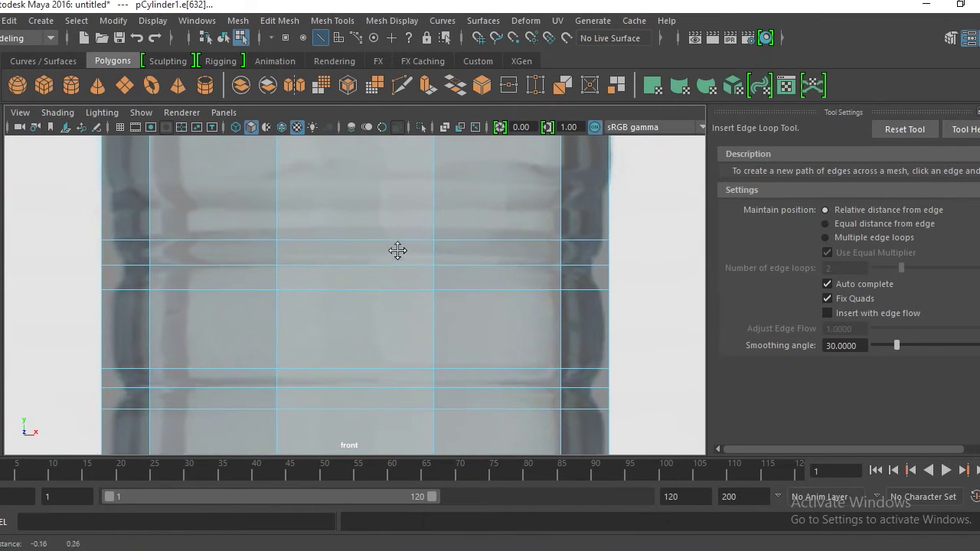
Leave the Insert Edge Loop Tool and return the cylinder to object mode
{"action": "key", "text": "q"}
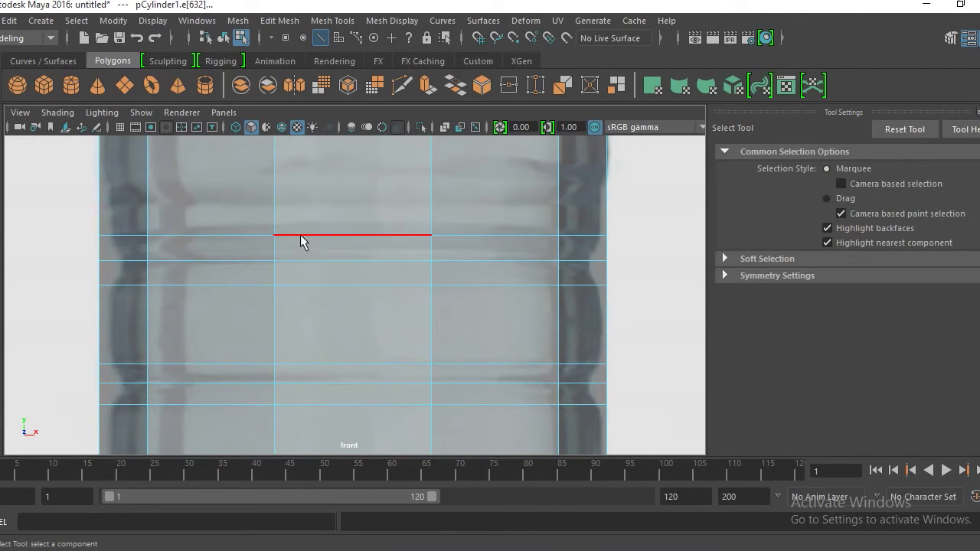
{"action": "left_click", "coordinate": [234, 213]}
{"action": "right_click", "coordinate": [241, 199]}
{"action": "right_click_drag", "start_coordinate": [241, 196], "coordinate": [299, 92]}
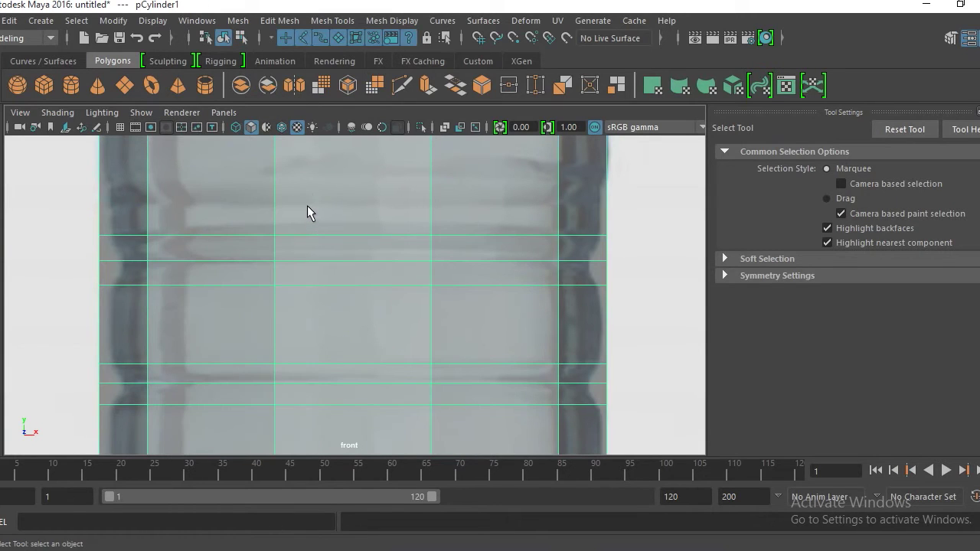
Scale the middle vertex row of the highest groove below the shoulder inward to about 0.912
{"action": "right_click_drag", "start_coordinate": [309, 201], "coordinate": [242, 121]}
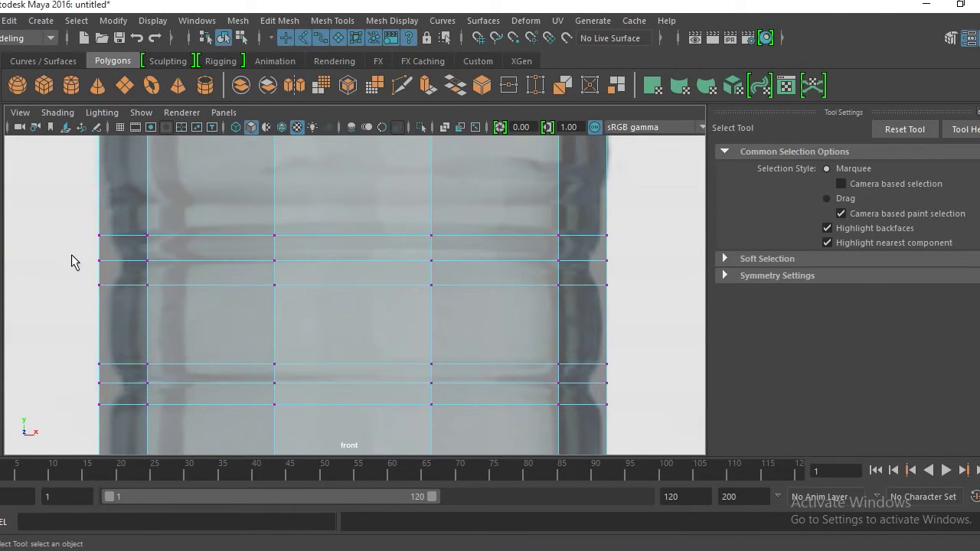
{"action": "left_click_drag", "start_coordinate": [444, 288], "coordinate": [626, 273]}
{"action": "middle_click_drag", "start_coordinate": [390, 199], "coordinate": [411, 240], "text": "alt"}
{"action": "scroll", "coordinate": [417, 268], "scroll_direction": "up", "scroll_amount": 2}
{"action": "scroll", "coordinate": [374, 302], "scroll_direction": "down", "scroll_amount": 3}
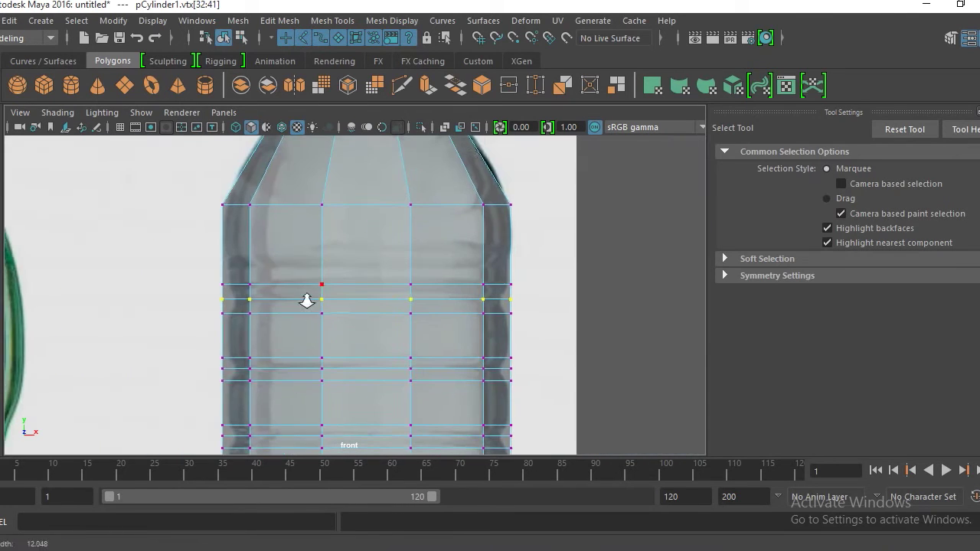
{"action": "left_click_drag", "start_coordinate": [200, 290], "coordinate": [516, 308]}
{"action": "scroll", "coordinate": [455, 311], "scroll_direction": "up", "scroll_amount": 5}
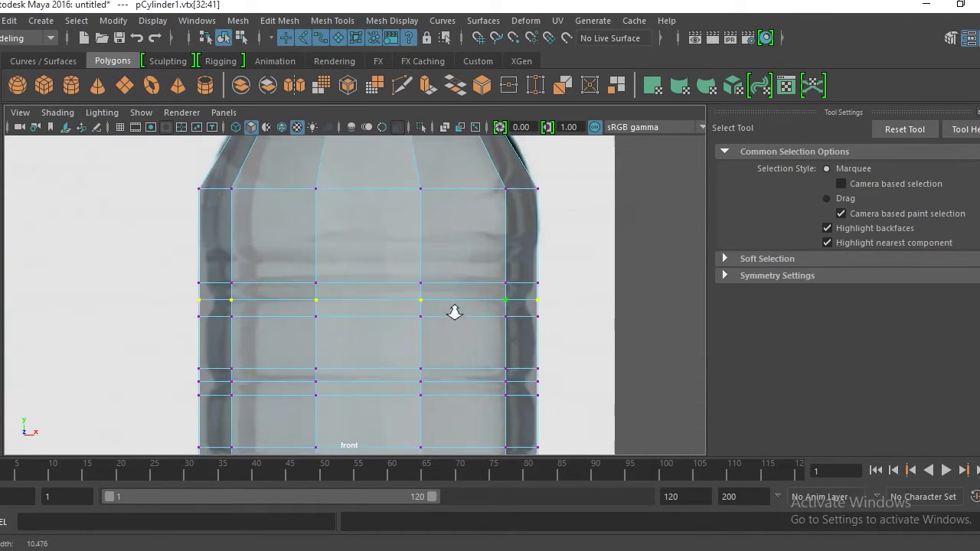
{"action": "key", "text": "r"}
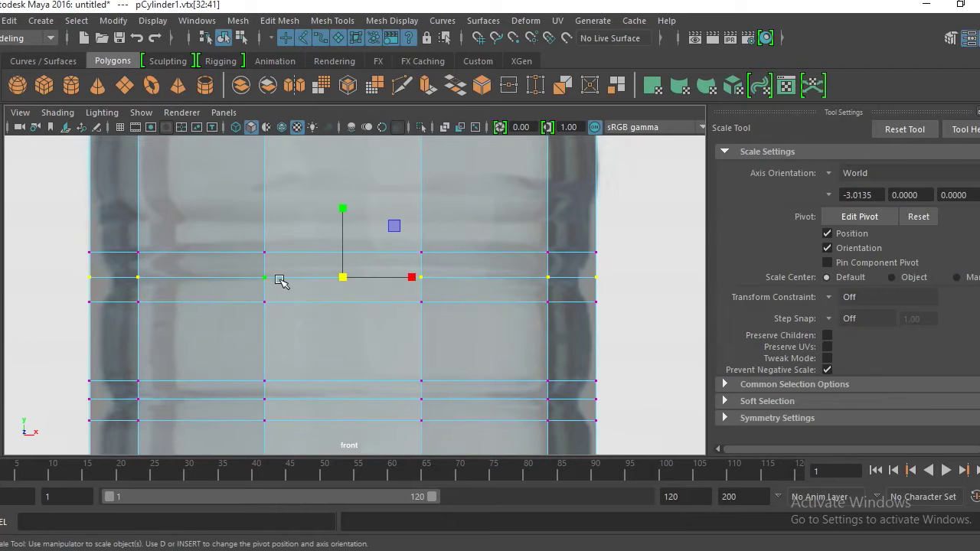
{"action": "left_click_drag", "start_coordinate": [345, 278], "coordinate": [314, 285]}
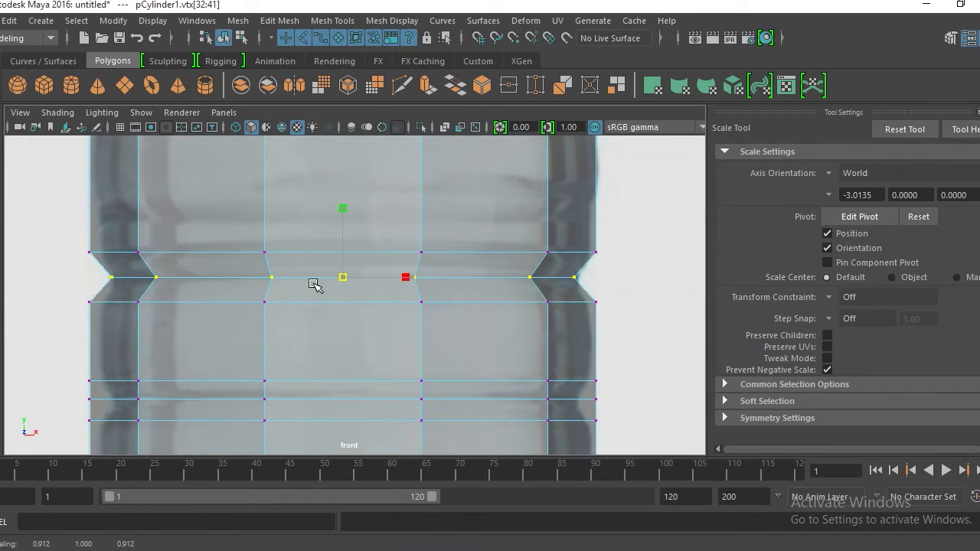
Scale the middle vertex rows of the second and third grooves below the shoulder inward to match the reference outline
{"action": "middle_click_drag", "start_coordinate": [311, 314], "coordinate": [305, 227], "text": "alt"}
{"action": "left_click_drag", "start_coordinate": [72, 309], "coordinate": [608, 328]}
{"action": "key", "text": "w"}
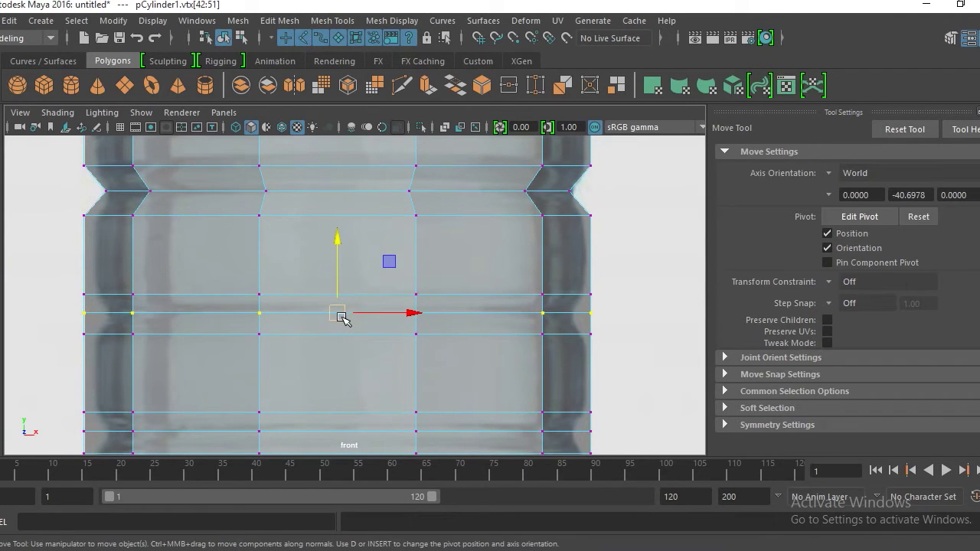
{"action": "key", "text": "r"}
{"action": "left_click_drag", "start_coordinate": [339, 313], "coordinate": [311, 317]}
{"action": "middle_click_drag", "start_coordinate": [324, 363], "coordinate": [332, 271], "text": "alt"}
{"action": "left_click_drag", "start_coordinate": [77, 334], "coordinate": [611, 347]}
{"action": "left_click_drag", "start_coordinate": [344, 339], "coordinate": [317, 350]}
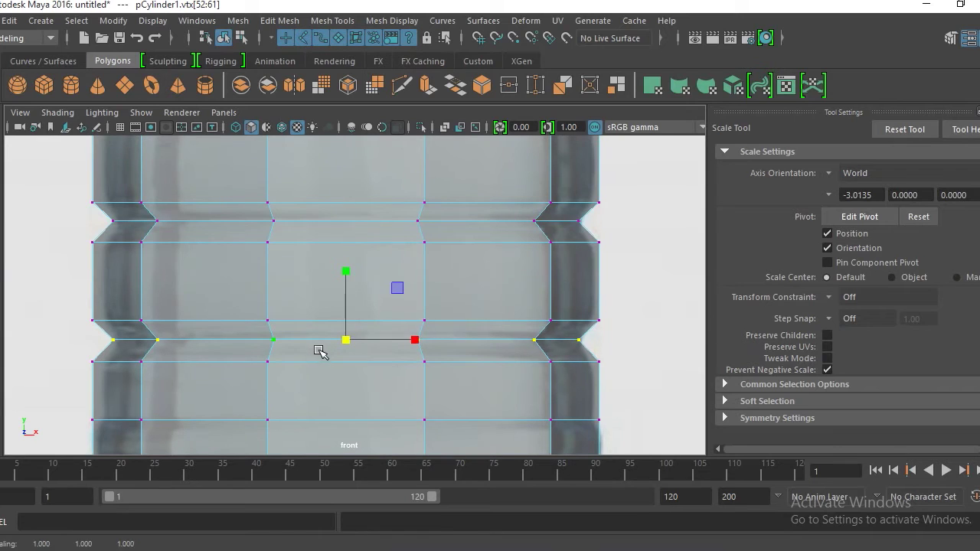
Scale the two vertex rows at the bottle's waist inward together to about 0.856
{"action": "middle_click_drag", "start_coordinate": [317, 350], "coordinate": [282, 280], "text": "alt"}
{"action": "middle_click_drag", "start_coordinate": [256, 311], "coordinate": [270, 241], "text": "alt"}
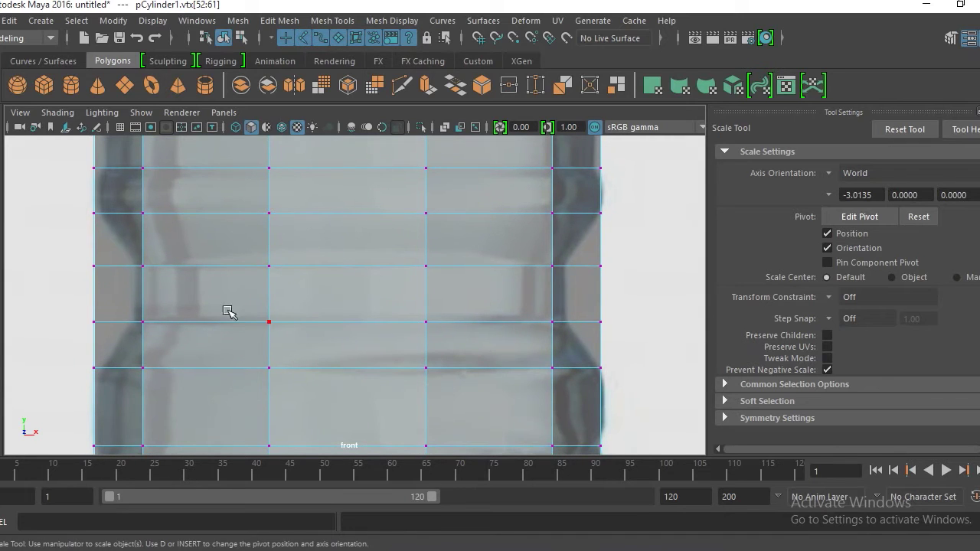
{"action": "left_click_drag", "start_coordinate": [66, 256], "coordinate": [616, 335]}
{"action": "left_click_drag", "start_coordinate": [348, 295], "coordinate": [297, 307]}
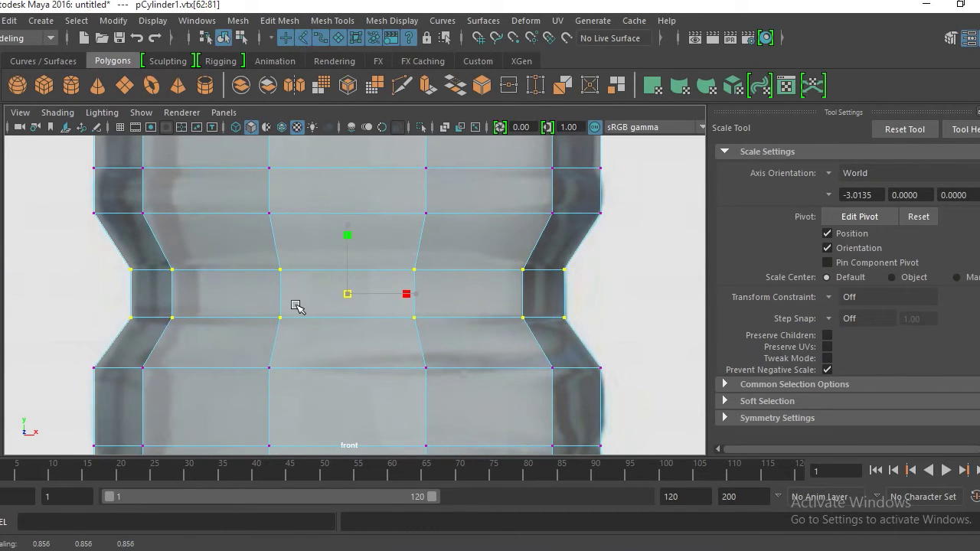
Scale the middle vertex rows of the first three grooves below the waist slightly inward to form shallow grooves
{"action": "middle_click_drag", "start_coordinate": [291, 306], "coordinate": [303, 241], "text": "alt"}
{"action": "middle_click_drag", "start_coordinate": [313, 291], "coordinate": [309, 245], "text": "alt"}
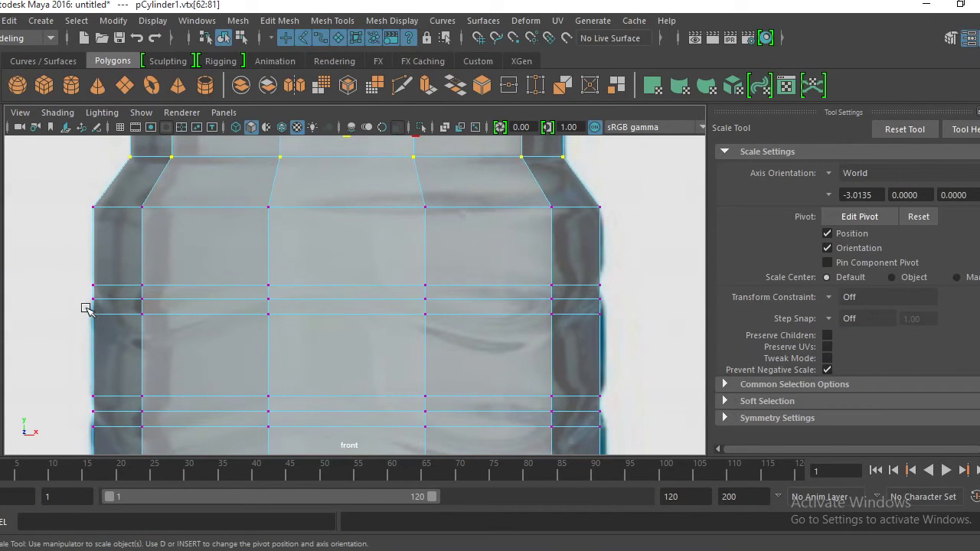
{"action": "left_click_drag", "start_coordinate": [93, 292], "coordinate": [616, 305]}
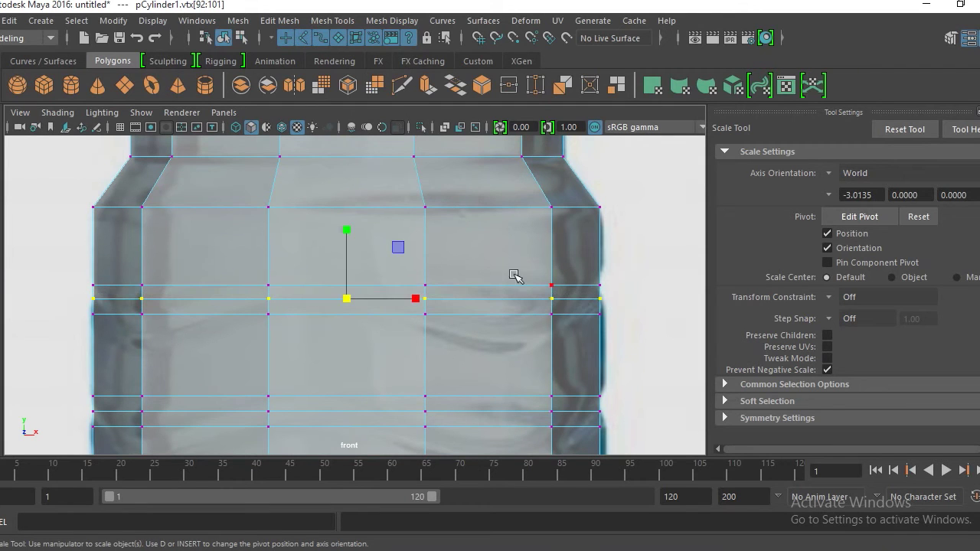
{"action": "left_click_drag", "start_coordinate": [348, 299], "coordinate": [335, 301]}
{"action": "middle_click_drag", "start_coordinate": [337, 316], "coordinate": [334, 186], "text": "alt"}
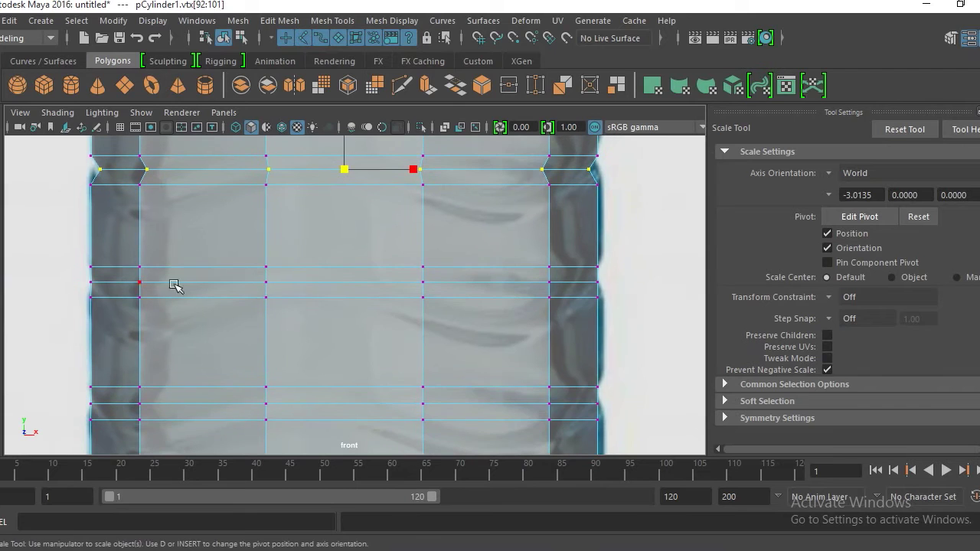
{"action": "left_click_drag", "start_coordinate": [67, 273], "coordinate": [628, 289]}
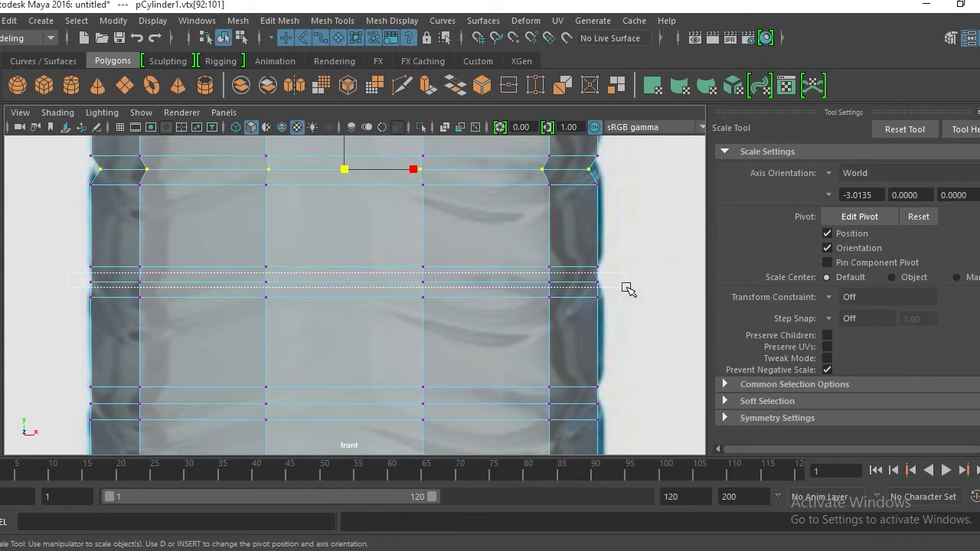
{"action": "middle_click_drag", "start_coordinate": [427, 265], "coordinate": [416, 320], "text": "alt"}
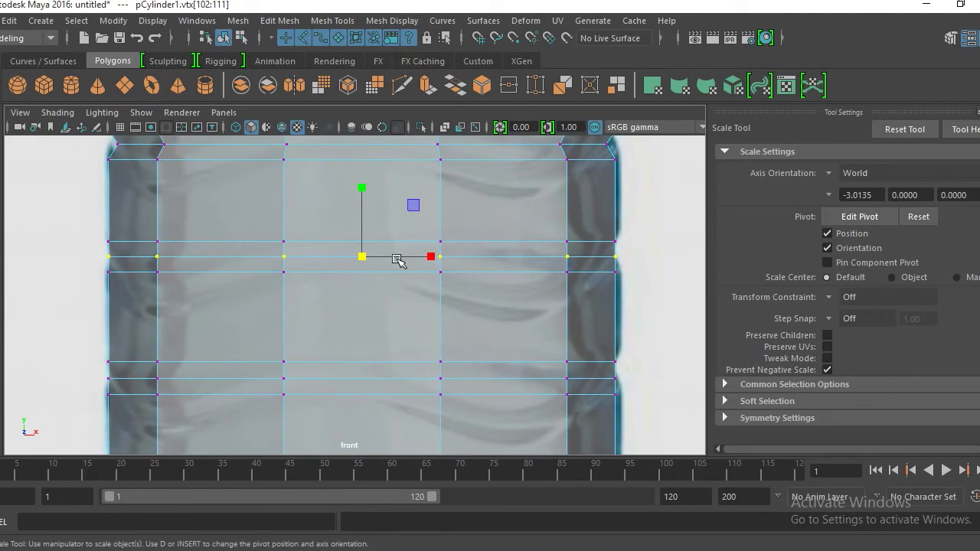
{"action": "middle_click_drag", "start_coordinate": [398, 263], "coordinate": [388, 318], "text": "alt"}
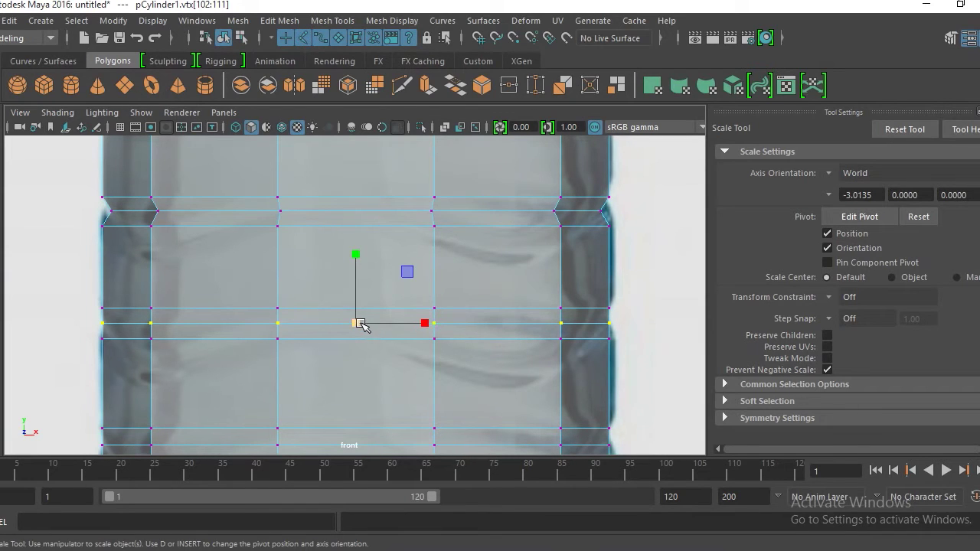
{"action": "middle_click_drag", "start_coordinate": [360, 323], "coordinate": [367, 277], "text": "alt"}
{"action": "left_click_drag", "start_coordinate": [125, 317], "coordinate": [608, 322]}
{"action": "left_click_drag", "start_coordinate": [359, 311], "coordinate": [349, 315]}
Scale the middle vertex rows of the two lowest grooves near the base slightly inward
{"action": "middle_click_drag", "start_coordinate": [358, 368], "coordinate": [359, 248], "text": "alt"}
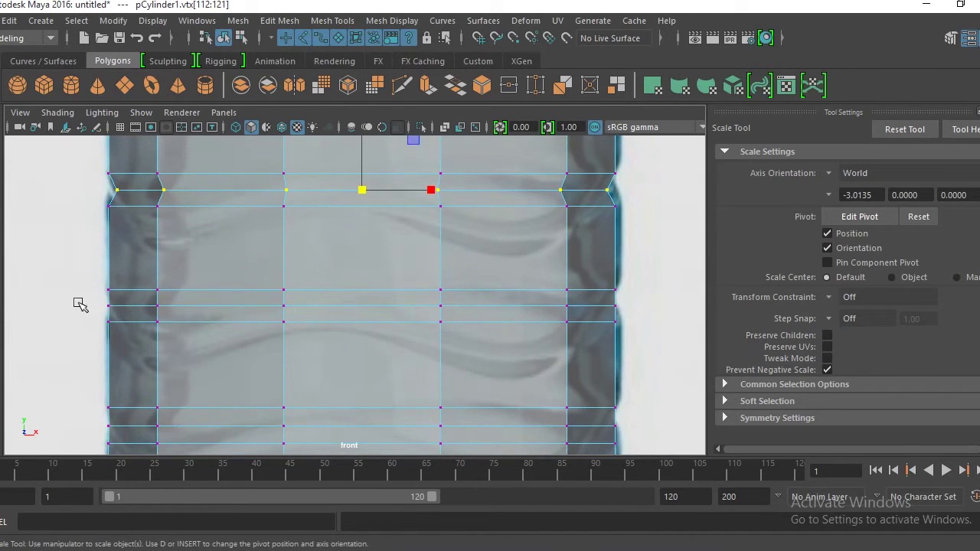
{"action": "left_click_drag", "start_coordinate": [368, 315], "coordinate": [613, 314]}
{"action": "left_click_drag", "start_coordinate": [365, 307], "coordinate": [354, 307]}
{"action": "middle_click_drag", "start_coordinate": [342, 367], "coordinate": [327, 246], "text": "alt"}
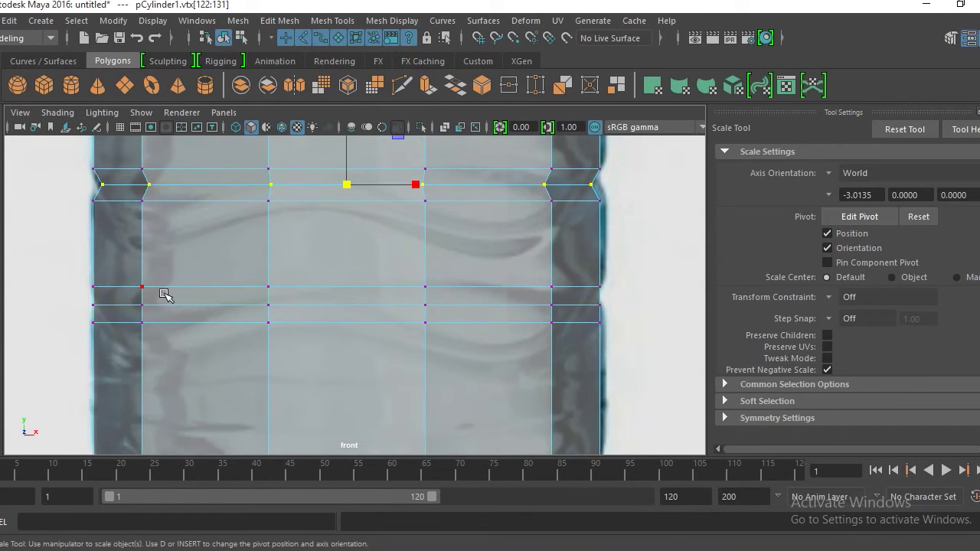
{"action": "left_click_drag", "start_coordinate": [98, 300], "coordinate": [608, 309]}
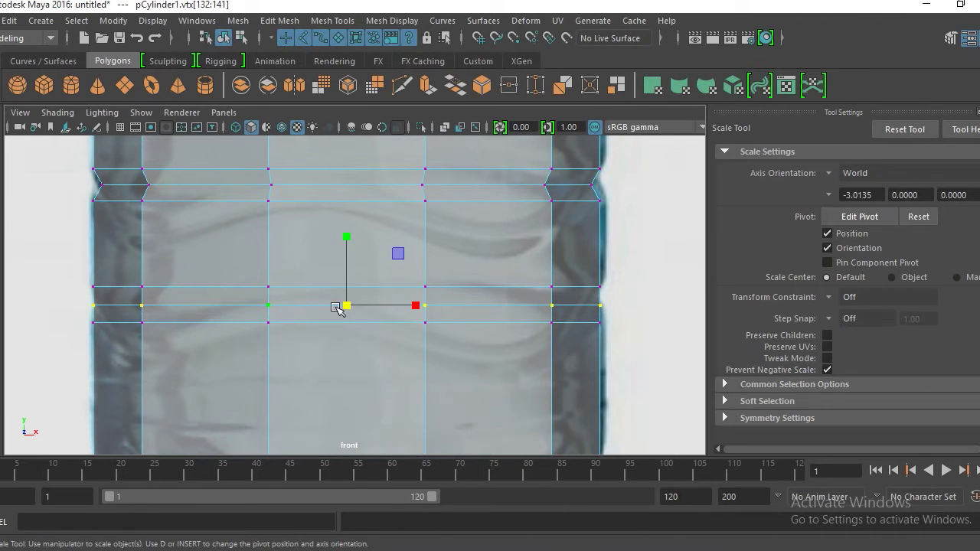
{"action": "left_click_drag", "start_coordinate": [339, 304], "coordinate": [334, 307]}
Return the cylinder to object mode and show the whole bottle in the perspective view
{"action": "mouse_move", "coordinate": [332, 319]}
{"action": "middle_mouse_down", "text": "alt"}
{"action": "mouse_move", "coordinate": [339, 236]}
{"action": "mouse_move", "coordinate": [342, 307]}
{"action": "middle_mouse_up", "text": "alt"}
{"action": "middle_click_drag", "start_coordinate": [354, 220], "coordinate": [357, 392], "text": "alt"}
{"action": "middle_click_drag", "start_coordinate": [391, 225], "coordinate": [381, 379], "text": "alt"}
{"action": "middle_click_drag", "start_coordinate": [408, 149], "coordinate": [402, 330], "text": "alt"}
{"action": "key", "text": "space"}
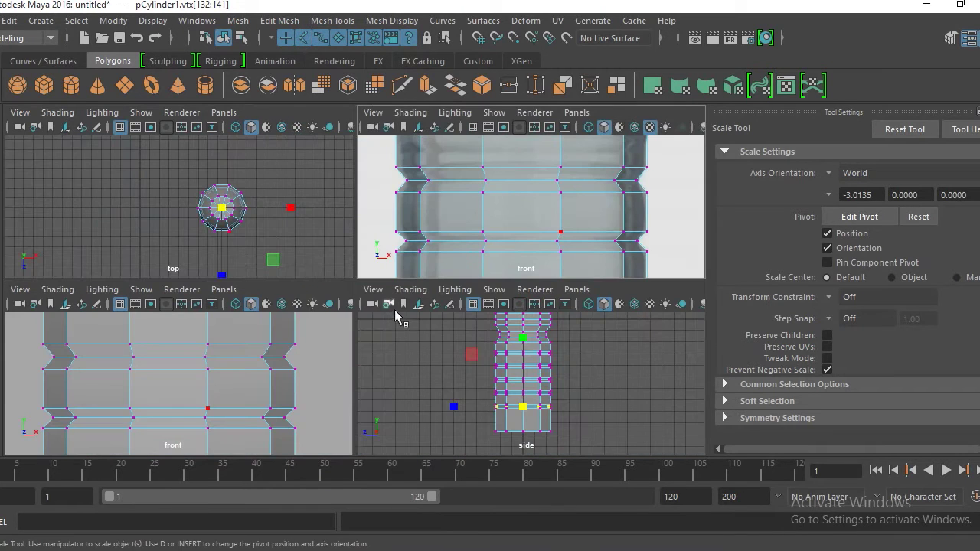
{"action": "key", "text": "space"}
{"action": "right_click", "coordinate": [416, 265]}
{"action": "right_click_drag", "start_coordinate": [417, 253], "coordinate": [478, 108]}
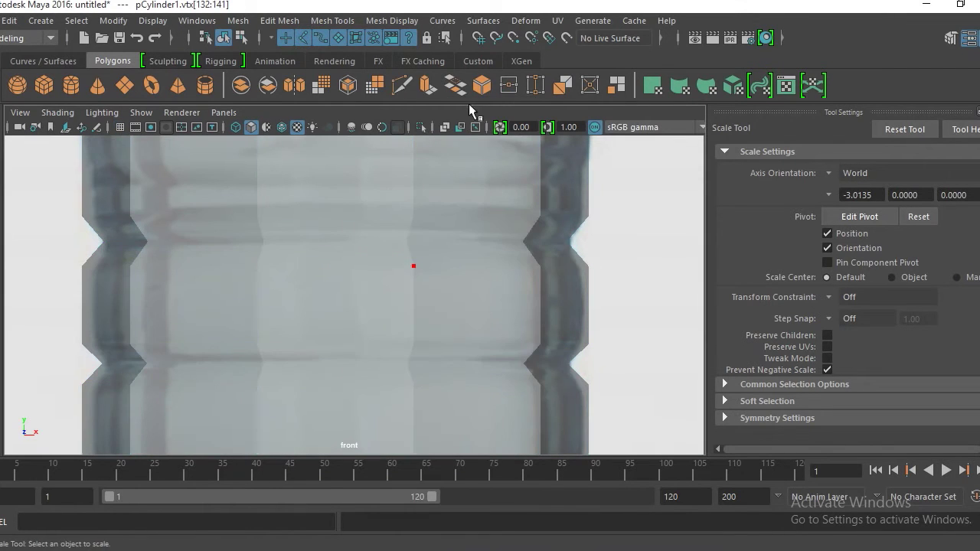
{"action": "scroll", "coordinate": [413, 193], "scroll_direction": "down", "scroll_amount": 4}
{"action": "key", "text": "space"}
{"action": "left_click_drag", "start_coordinate": [386, 257], "coordinate": [357, 217]}
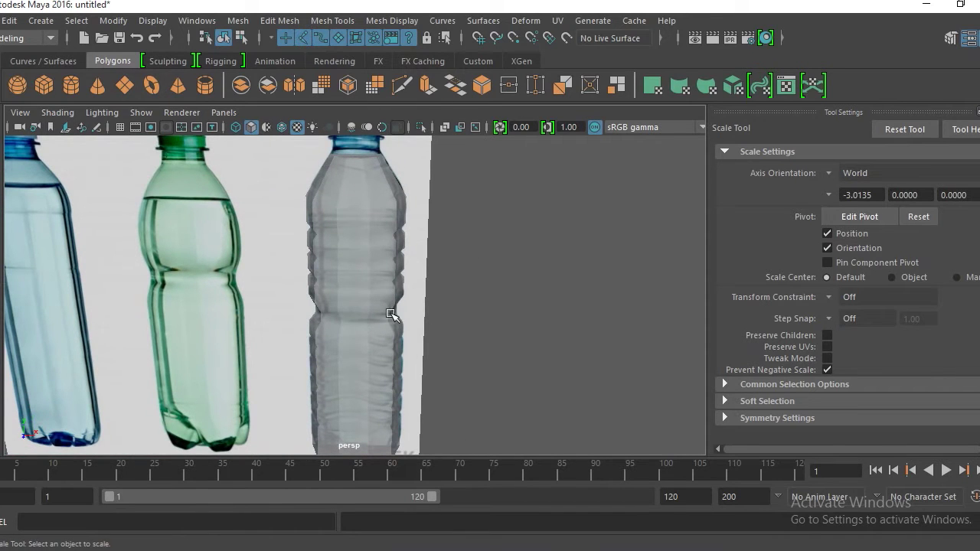
Turn on smooth preview for the cylinder and set its lambert1 material fully opaque
{"action": "left_click", "coordinate": [382, 248]}
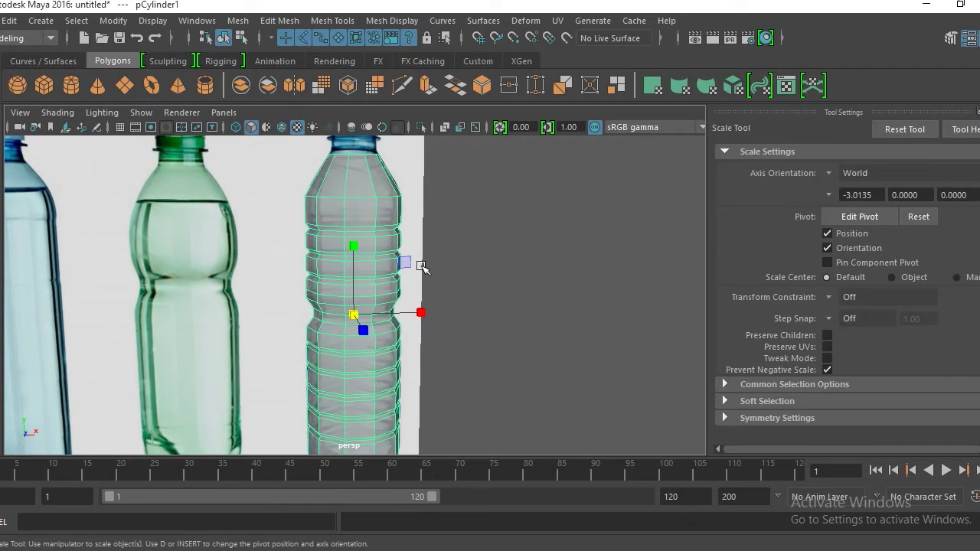
{"action": "key", "text": "3"}
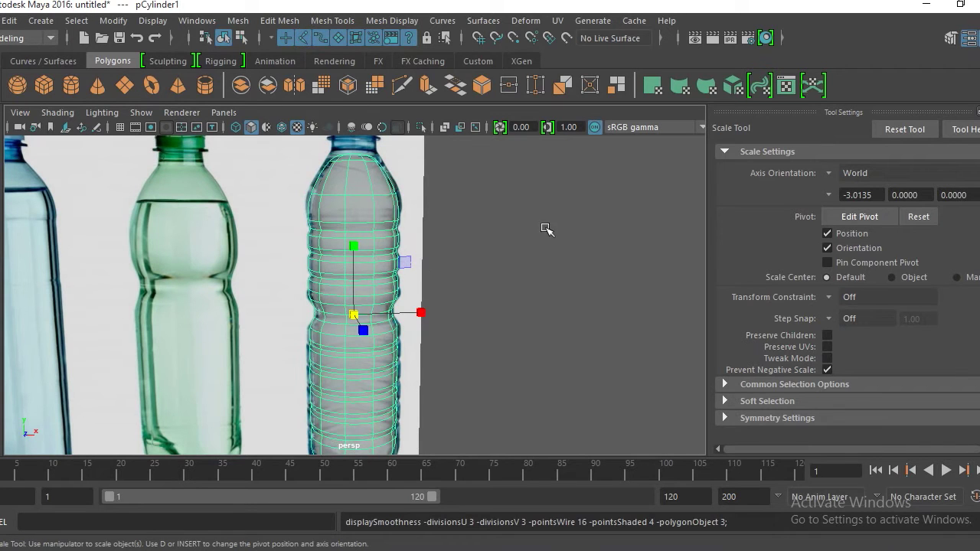
{"action": "key", "text": "ctrl+a"}
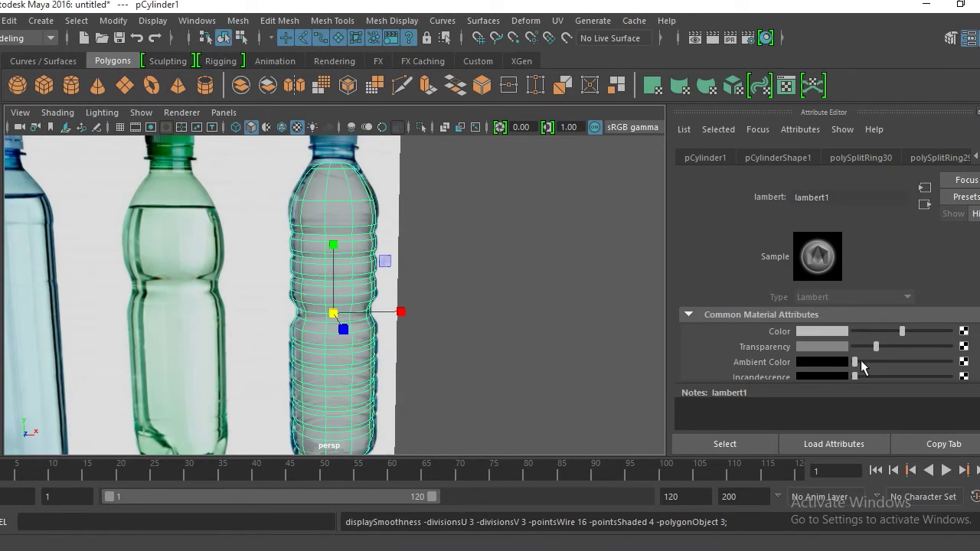
{"action": "left_click_drag", "start_coordinate": [875, 346], "coordinate": [854, 347]}
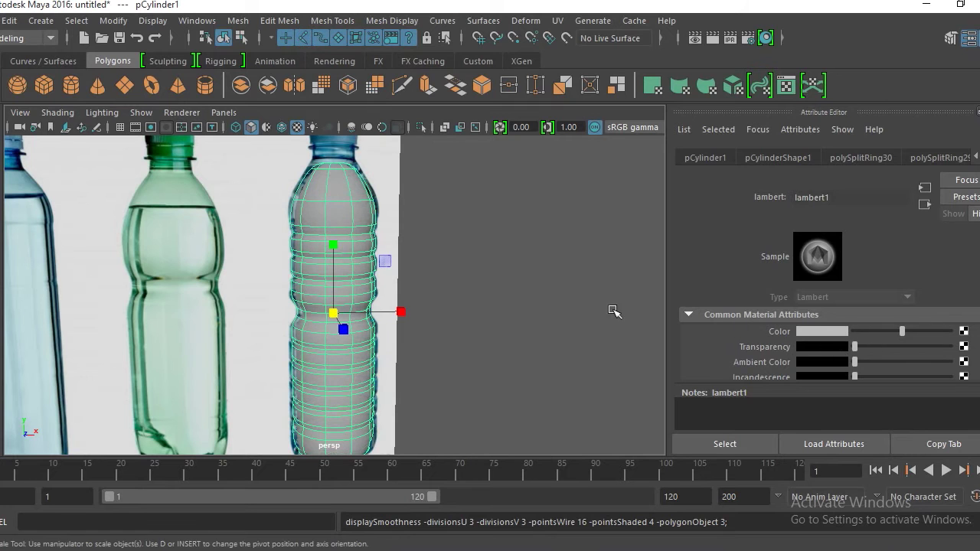
{"action": "left_click", "coordinate": [568, 304]}
Examine the smoothed ribs and waist close up, and return the cylinder to unsmoothed display
{"action": "mouse_move", "coordinate": [440, 281]}
{"action": "left_mouse_down", "text": "alt"}
{"action": "mouse_move", "coordinate": [342, 253]}
{"action": "mouse_move", "coordinate": [288, 284]}
{"action": "mouse_move", "coordinate": [470, 268]}
{"action": "mouse_move", "coordinate": [524, 299]}
{"action": "mouse_move", "coordinate": [433, 339]}
{"action": "mouse_move", "coordinate": [308, 267]}
{"action": "mouse_move", "coordinate": [459, 282]}
{"action": "left_mouse_up", "text": "alt"}
{"action": "scroll", "coordinate": [434, 273], "scroll_direction": "up", "scroll_amount": 8}
{"action": "key", "text": "r"}
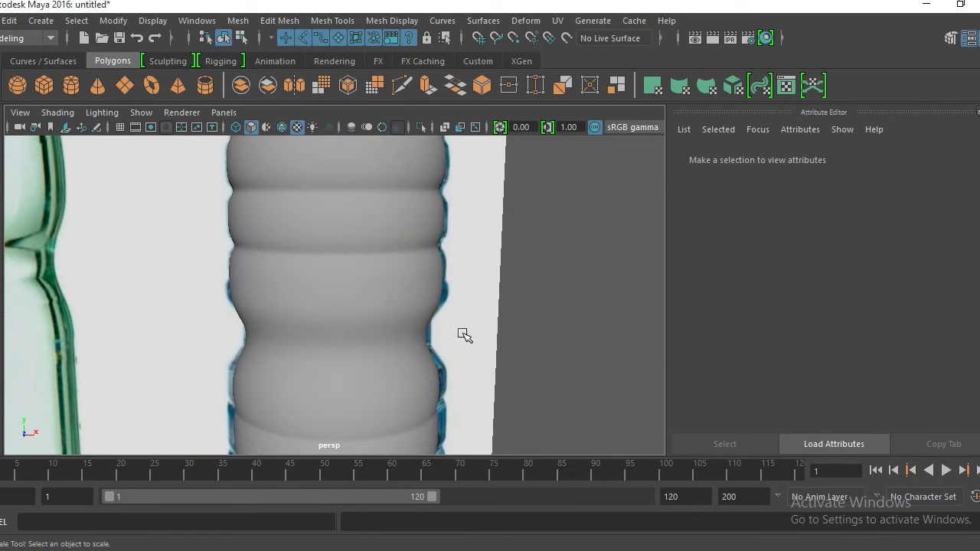
{"action": "middle_click_drag", "start_coordinate": [398, 308], "coordinate": [398, 327], "text": "alt"}
{"action": "left_click", "coordinate": [394, 323]}
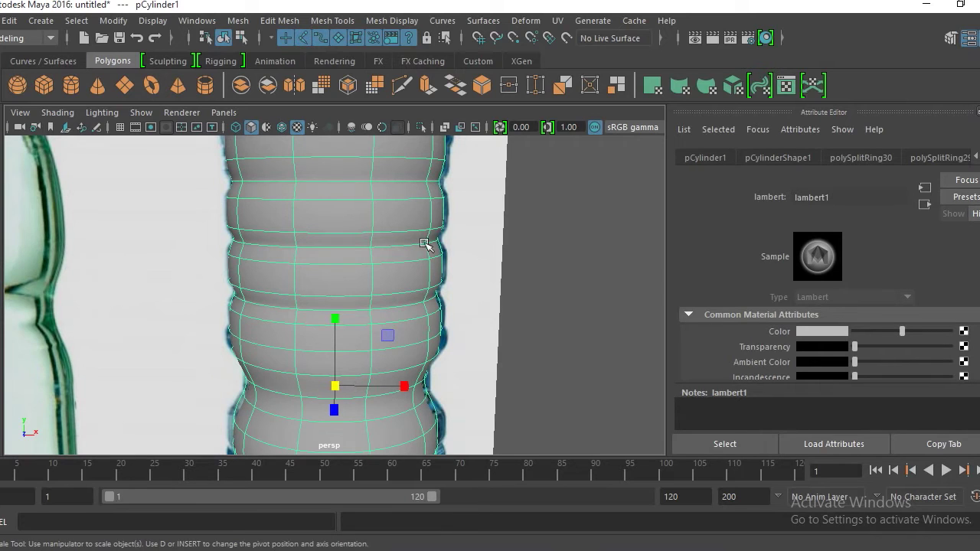
{"action": "left_click_drag", "start_coordinate": [348, 279], "coordinate": [369, 290], "text": "alt"}
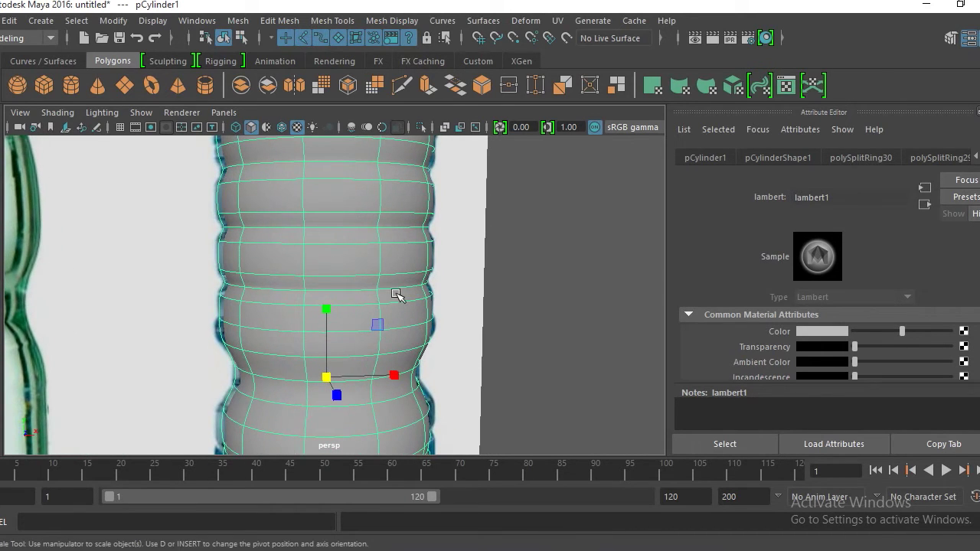
{"action": "key", "text": "1"}
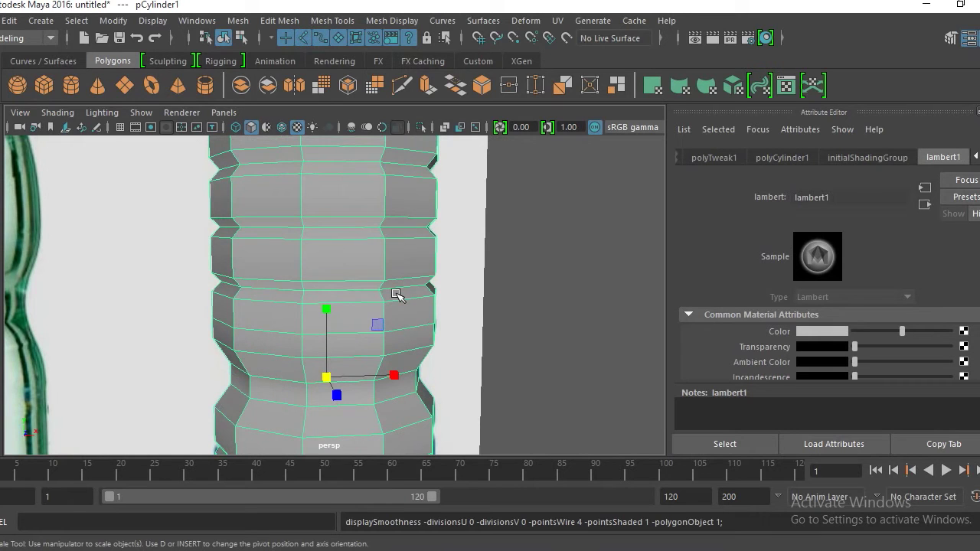
Switch to the front view and raise the lambert1 material's transparency until the reference bottle shows through
{"action": "key", "text": "ctrl+a"}
{"action": "key", "text": "space"}
{"action": "left_click_drag", "start_coordinate": [479, 267], "coordinate": [473, 287]}
{"action": "left_click", "coordinate": [473, 287]}
{"action": "scroll", "coordinate": [598, 285], "scroll_direction": "up", "scroll_amount": 2}
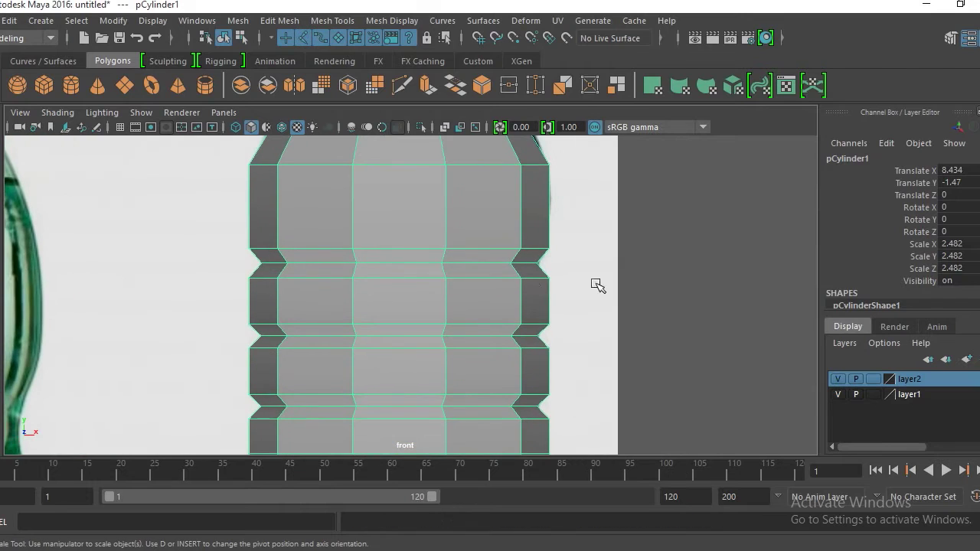
{"action": "key", "text": "ctrl+a"}
{"action": "left_click_drag", "start_coordinate": [854, 346], "coordinate": [899, 349]}
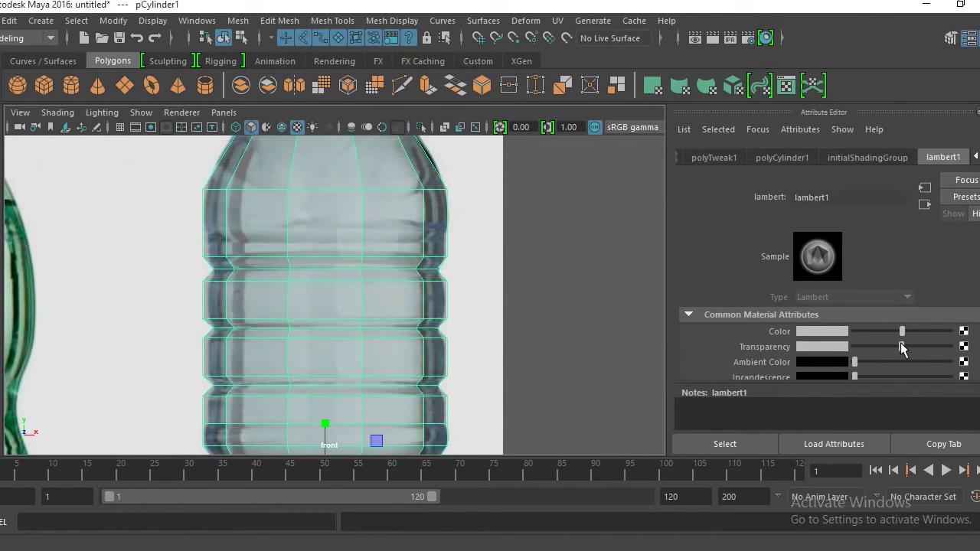
Examine the upper grooves and ribs against the reference outline with the cylinder deselected
{"action": "middle_click_drag", "start_coordinate": [429, 354], "coordinate": [466, 309], "text": "alt"}
{"action": "scroll", "coordinate": [474, 268], "scroll_direction": "up", "scroll_amount": 1}
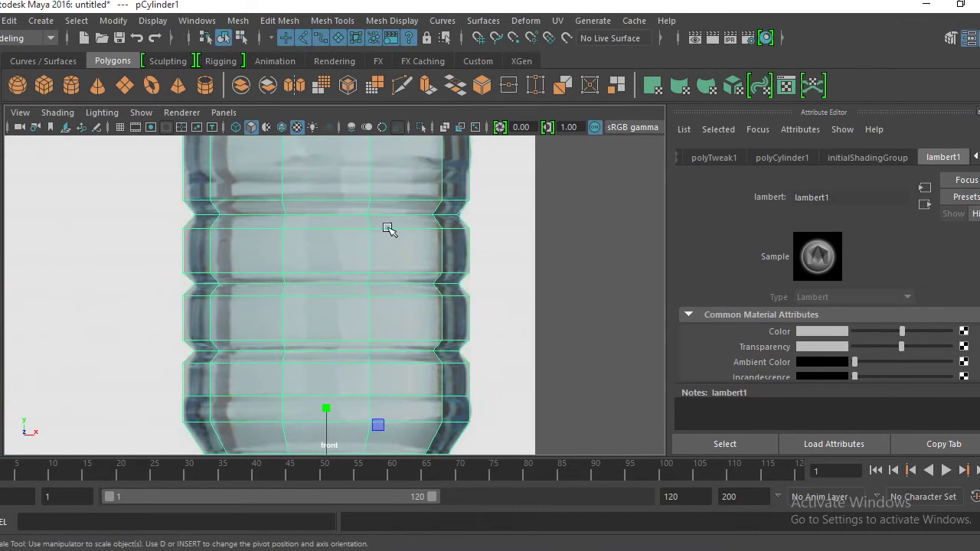
{"action": "middle_click_drag", "start_coordinate": [389, 229], "coordinate": [437, 236], "text": "alt"}
{"action": "key", "text": "ctrl+a"}
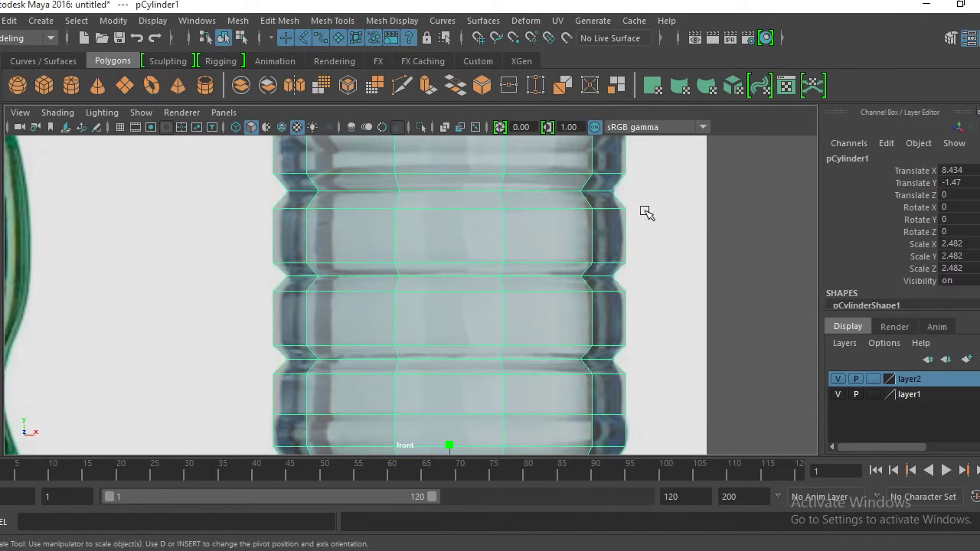
{"action": "left_click", "coordinate": [693, 202]}
{"action": "middle_click_drag", "start_coordinate": [586, 196], "coordinate": [525, 255], "text": "alt"}
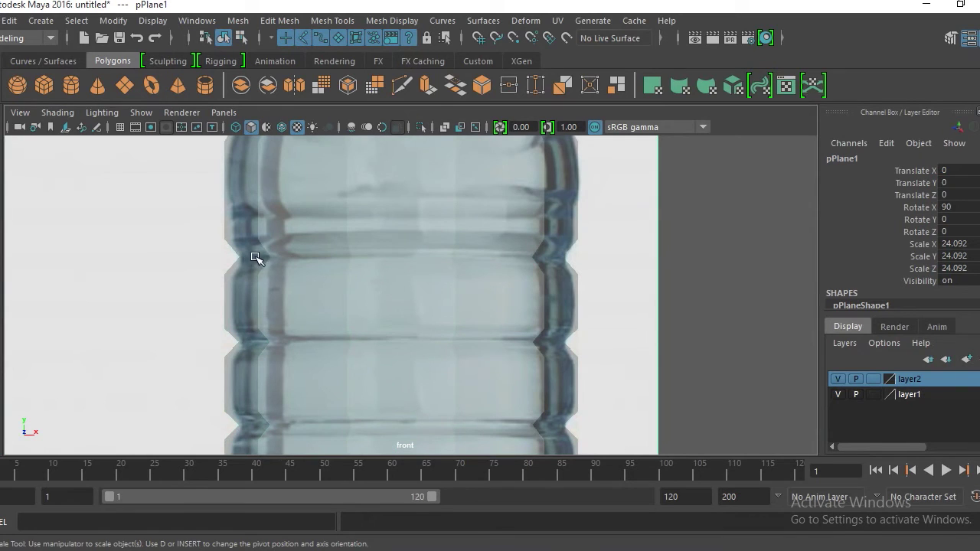
{"action": "middle_click_drag", "start_coordinate": [268, 258], "coordinate": [221, 310], "text": "alt"}
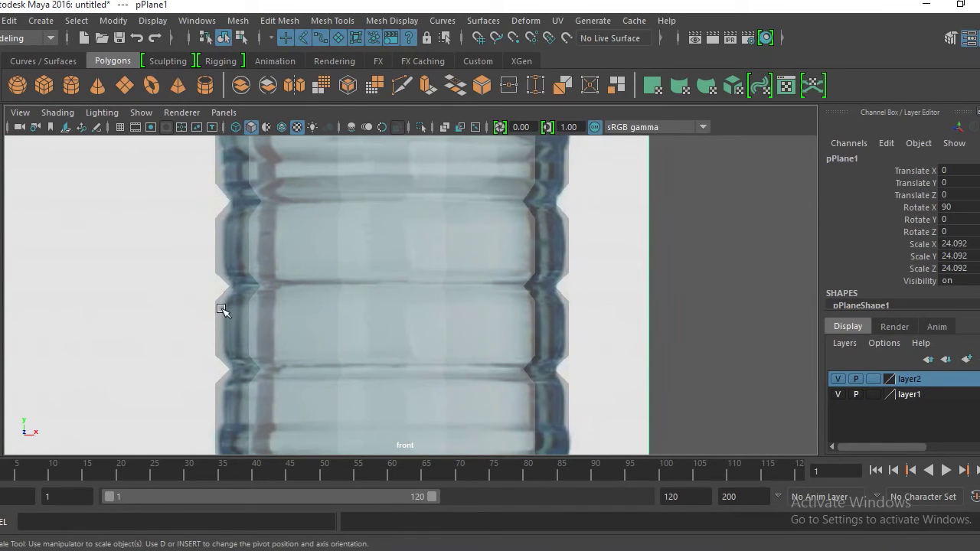
Insert edge loops on the cylinder just above and just below the uppermost groove
{"action": "middle_click_drag", "start_coordinate": [433, 228], "coordinate": [393, 299], "text": "alt"}
{"action": "right_click_drag", "start_coordinate": [394, 299], "coordinate": [411, 317], "text": "alt"}
{"action": "left_click", "coordinate": [409, 319]}
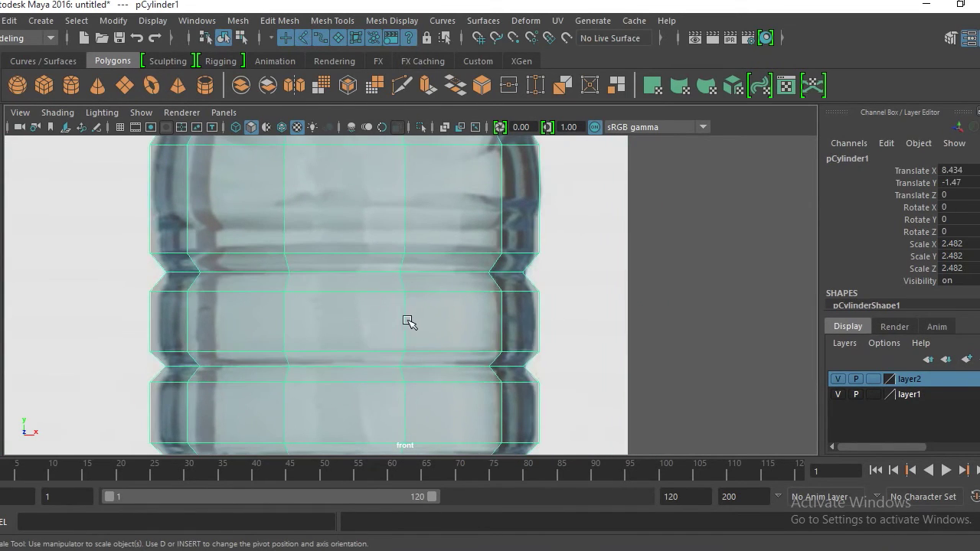
{"action": "scroll", "coordinate": [372, 309], "scroll_direction": "up", "scroll_amount": 1}
{"action": "right_click", "coordinate": [351, 296], "text": "shift"}
{"action": "right_click_drag", "start_coordinate": [352, 296], "coordinate": [264, 233], "text": "shift"}
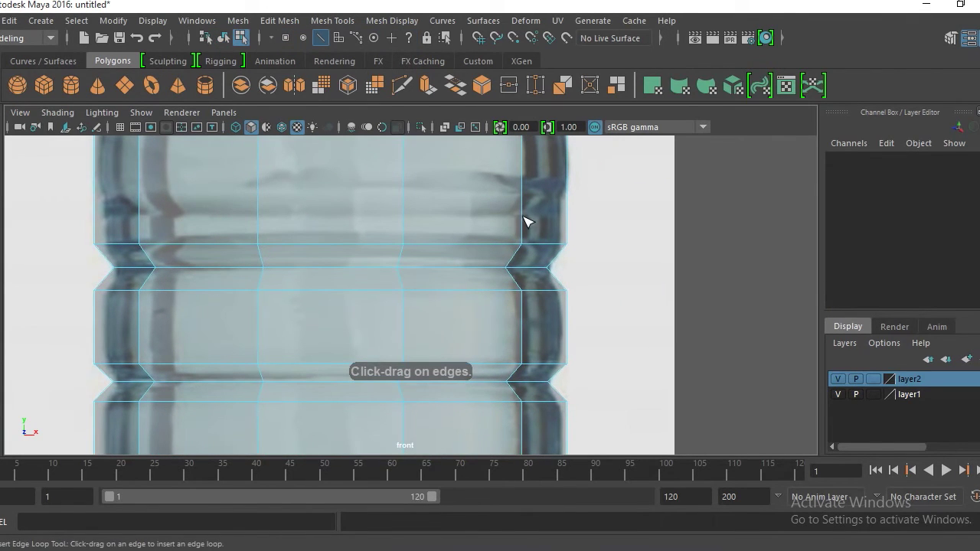
{"action": "left_click_drag", "start_coordinate": [525, 218], "coordinate": [526, 232]}
{"action": "left_click_drag", "start_coordinate": [529, 322], "coordinate": [521, 304]}
{"action": "middle_click_drag", "start_coordinate": [487, 327], "coordinate": [485, 309], "text": "alt"}
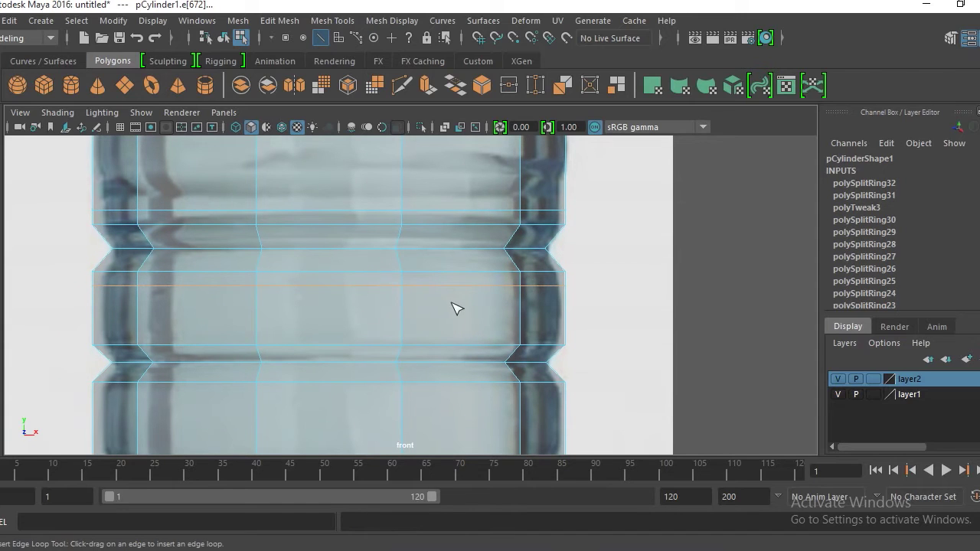
Insert edge loops just above and just below both the second and third upper grooves
{"action": "middle_click_drag", "start_coordinate": [318, 352], "coordinate": [313, 301], "text": "alt"}
{"action": "middle_click_drag", "start_coordinate": [239, 328], "coordinate": [246, 298], "text": "alt"}
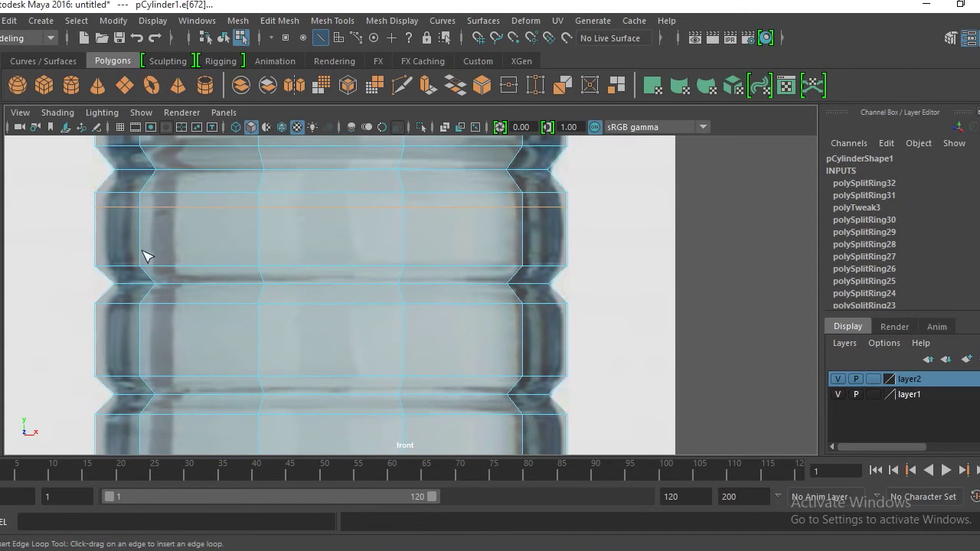
{"action": "left_click_drag", "start_coordinate": [144, 255], "coordinate": [144, 255]}
{"action": "left_click_drag", "start_coordinate": [150, 325], "coordinate": [160, 324]}
{"action": "middle_click_drag", "start_coordinate": [160, 323], "coordinate": [190, 321], "text": "alt"}
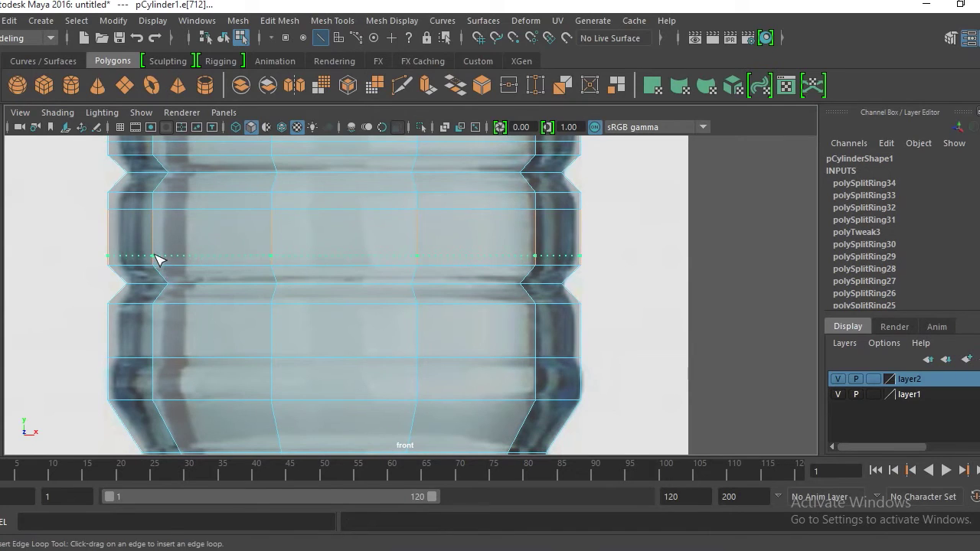
{"action": "left_click_drag", "start_coordinate": [157, 259], "coordinate": [157, 260]}
{"action": "left_click_drag", "start_coordinate": [157, 327], "coordinate": [153, 316]}
{"action": "key", "text": "ctrl+z"}
Insert two edge loops inside the narrow waist band, one near its upper edge and one near its lower edge
{"action": "middle_click_drag", "start_coordinate": [158, 343], "coordinate": [158, 272], "text": "alt"}
{"action": "middle_click_drag", "start_coordinate": [158, 320], "coordinate": [163, 274], "text": "alt"}
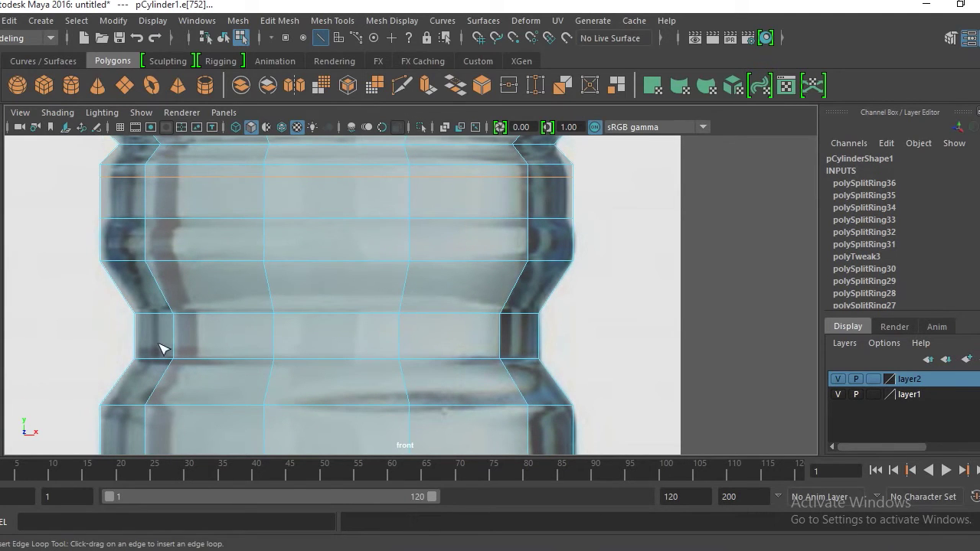
{"action": "middle_click_drag", "start_coordinate": [161, 346], "coordinate": [146, 263], "text": "alt"}
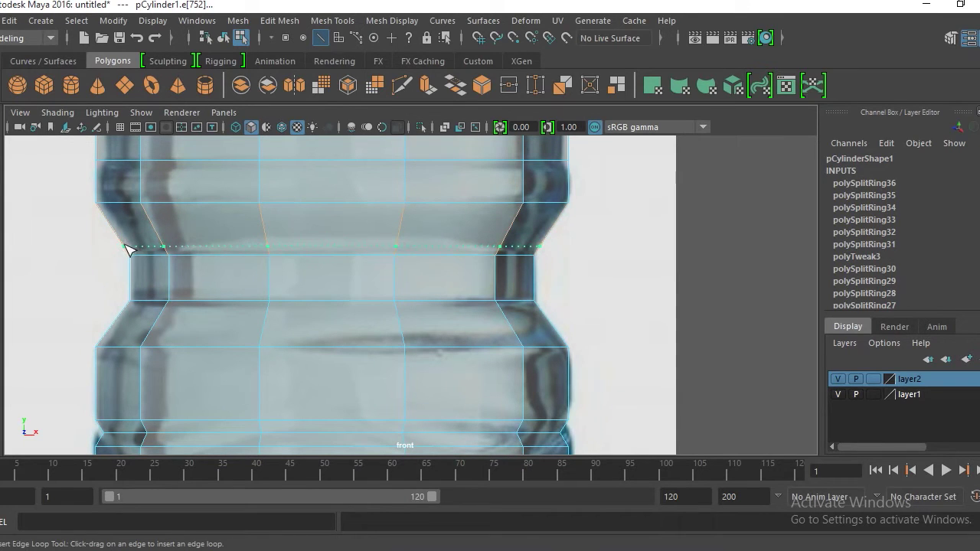
{"action": "left_click", "coordinate": [128, 250]}
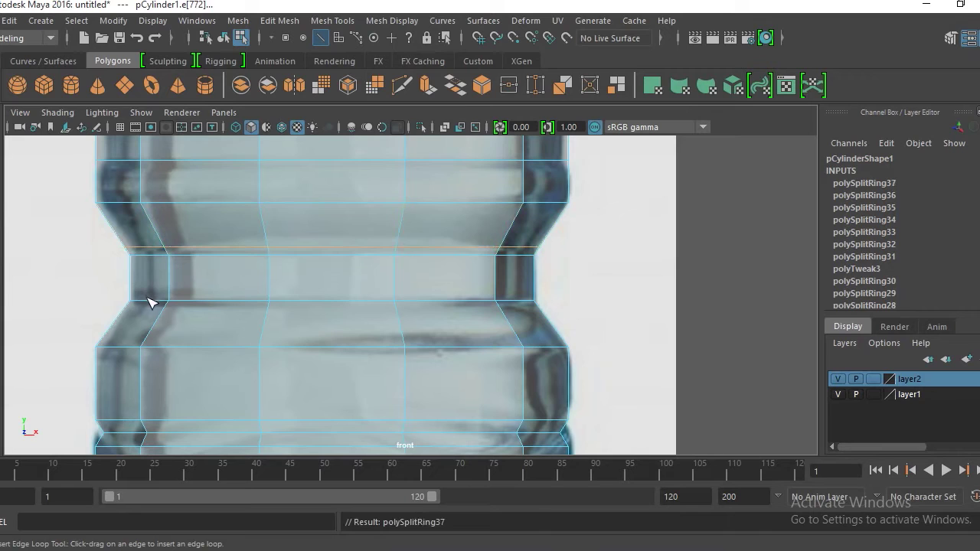
{"action": "key", "text": "ctrl+z"}
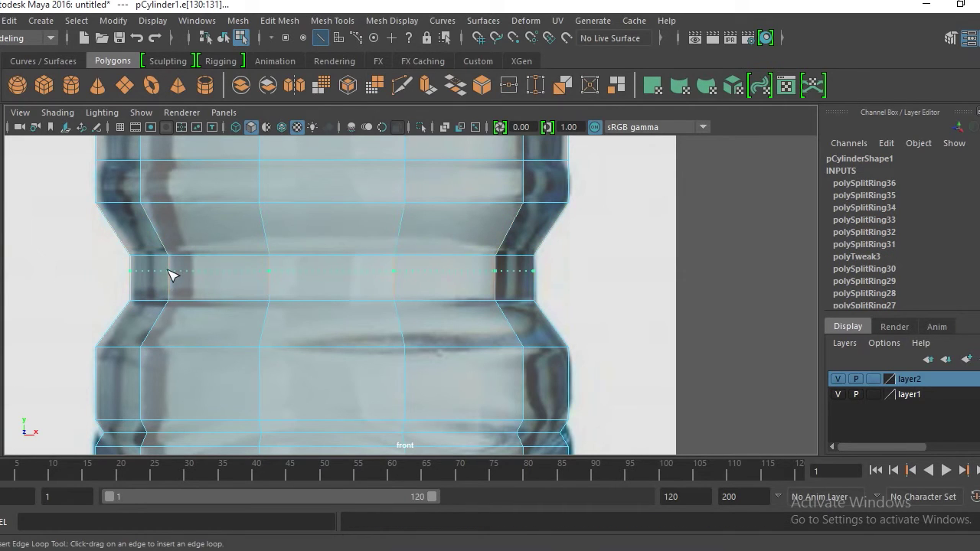
{"action": "left_click_drag", "start_coordinate": [170, 266], "coordinate": [170, 293]}
{"action": "middle_click_drag", "start_coordinate": [168, 304], "coordinate": [173, 258], "text": "alt"}
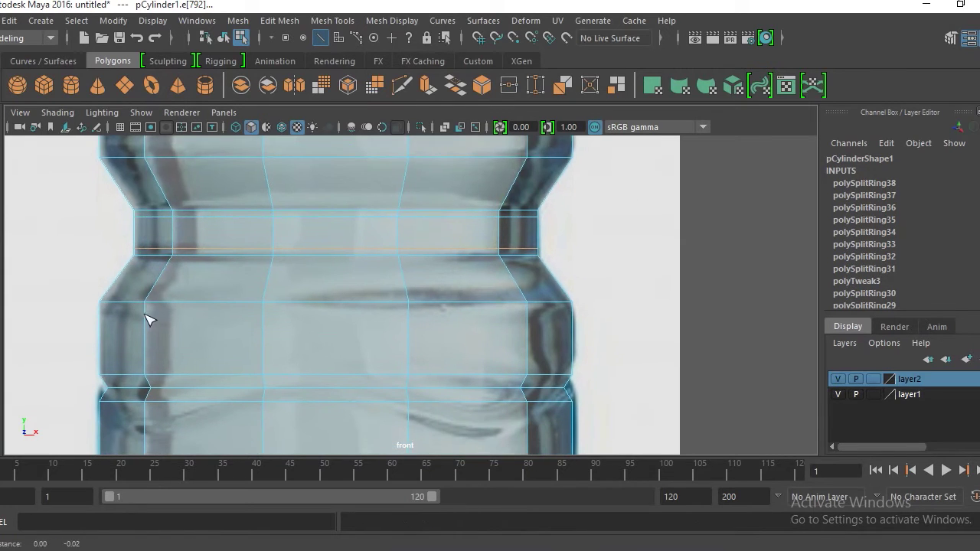
Insert edge loops near the lower and upper edges of the first rib below the waist
{"action": "middle_click_drag", "start_coordinate": [147, 317], "coordinate": [156, 271], "text": "alt"}
{"action": "middle_click_drag", "start_coordinate": [129, 304], "coordinate": [121, 298], "text": "alt"}
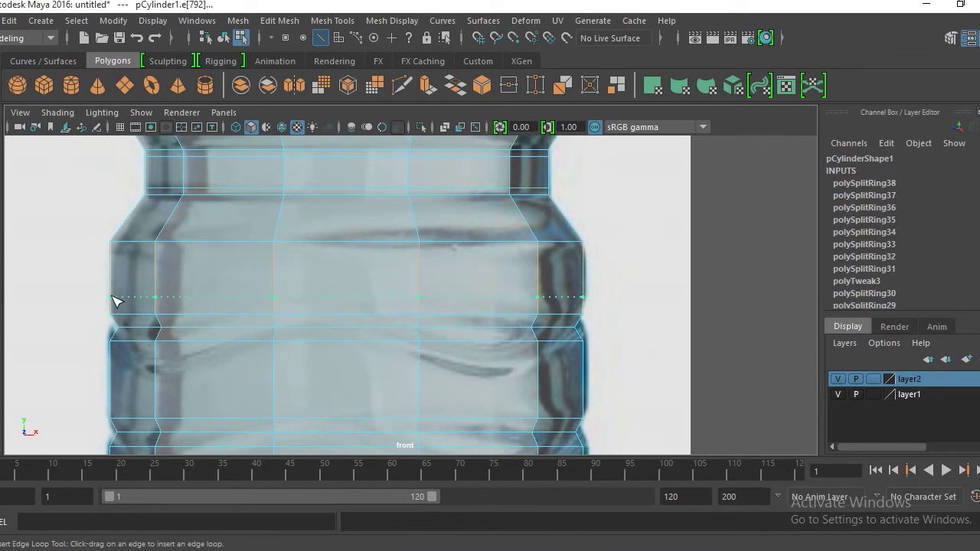
{"action": "left_click_drag", "start_coordinate": [116, 307], "coordinate": [117, 305]}
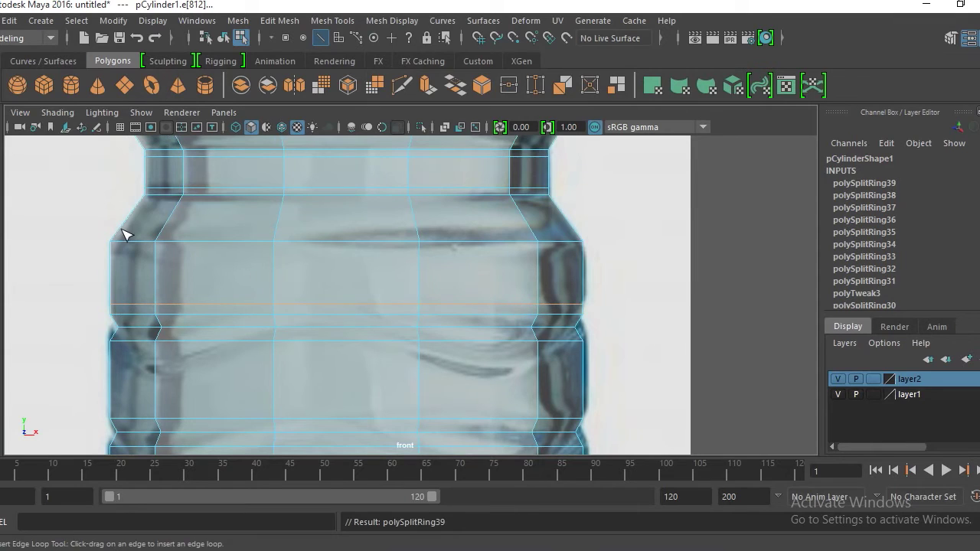
{"action": "left_click_drag", "start_coordinate": [114, 259], "coordinate": [116, 257]}
Insert edge loops near both edges of the second rib below the waist and just under the groove that follows it
{"action": "mouse_move", "coordinate": [123, 273]}
{"action": "middle_mouse_down", "text": "alt"}
{"action": "mouse_move", "coordinate": [136, 287]}
{"action": "mouse_move", "coordinate": [129, 310]}
{"action": "mouse_move", "coordinate": [121, 290]}
{"action": "middle_mouse_up", "text": "alt"}
{"action": "left_click_drag", "start_coordinate": [113, 276], "coordinate": [114, 278]}
{"action": "middle_click_drag", "start_coordinate": [117, 297], "coordinate": [116, 288], "text": "alt"}
{"action": "left_click_drag", "start_coordinate": [115, 290], "coordinate": [116, 290]}
{"action": "middle_click_drag", "start_coordinate": [116, 347], "coordinate": [119, 309], "text": "alt"}
{"action": "left_click", "coordinate": [119, 306]}
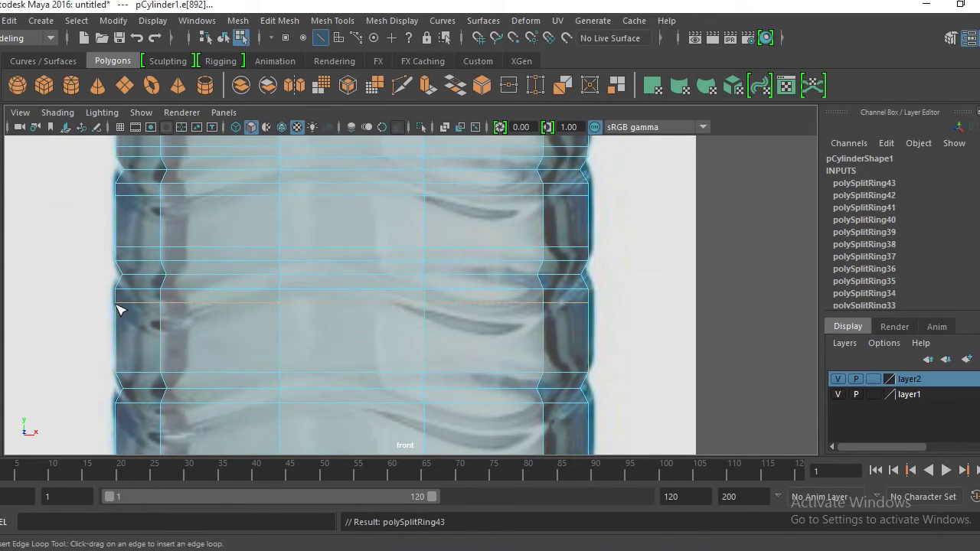
Insert edge loops just above and just below each of the three remaining lower grooves
{"action": "middle_click_drag", "start_coordinate": [120, 372], "coordinate": [128, 297], "text": "alt"}
{"action": "left_click", "coordinate": [127, 286]}
{"action": "middle_click_drag", "start_coordinate": [127, 355], "coordinate": [130, 303], "text": "alt"}
{"action": "left_click", "coordinate": [127, 294]}
{"action": "middle_click_drag", "start_coordinate": [127, 346], "coordinate": [129, 278], "text": "alt"}
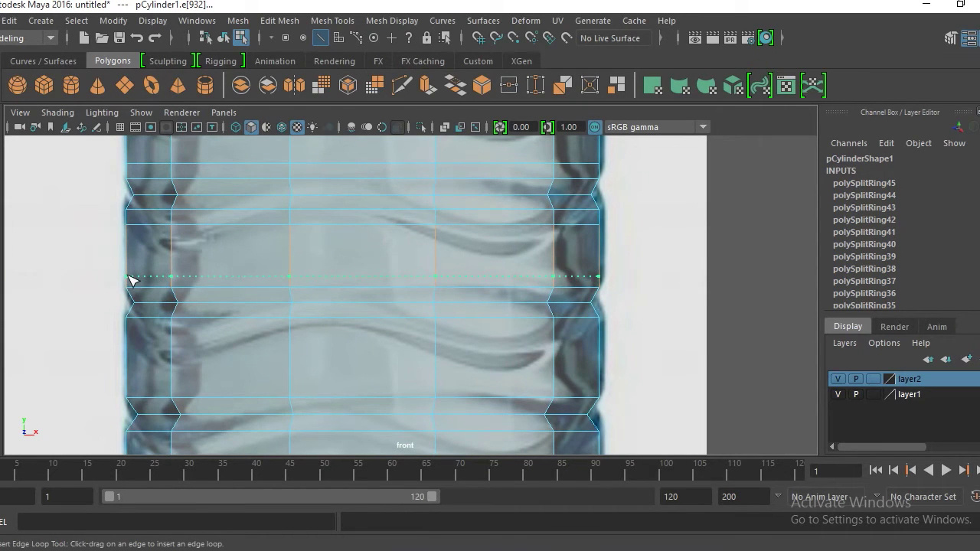
{"action": "left_click", "coordinate": [128, 276]}
{"action": "left_click", "coordinate": [129, 331]}
{"action": "middle_click_drag", "start_coordinate": [131, 332], "coordinate": [132, 327], "text": "alt"}
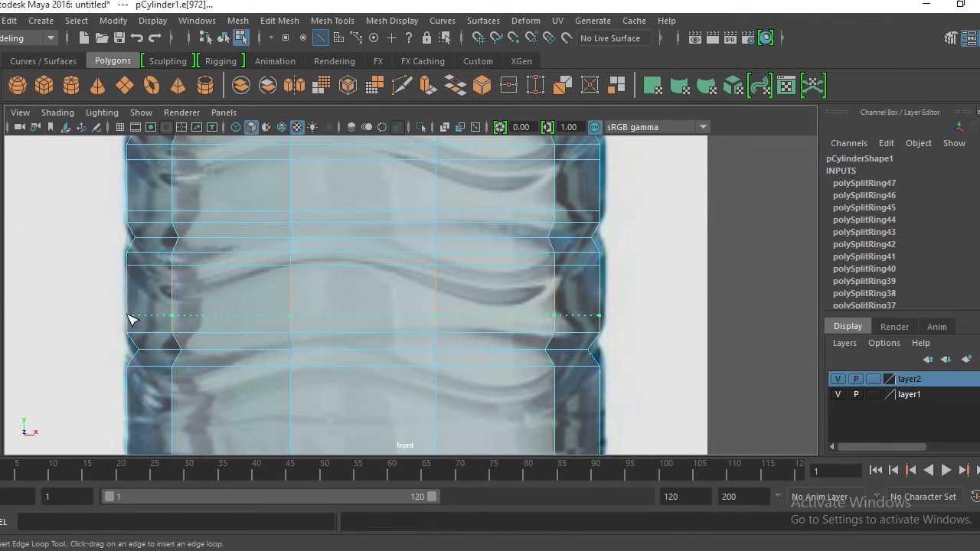
{"action": "left_click", "coordinate": [129, 317]}
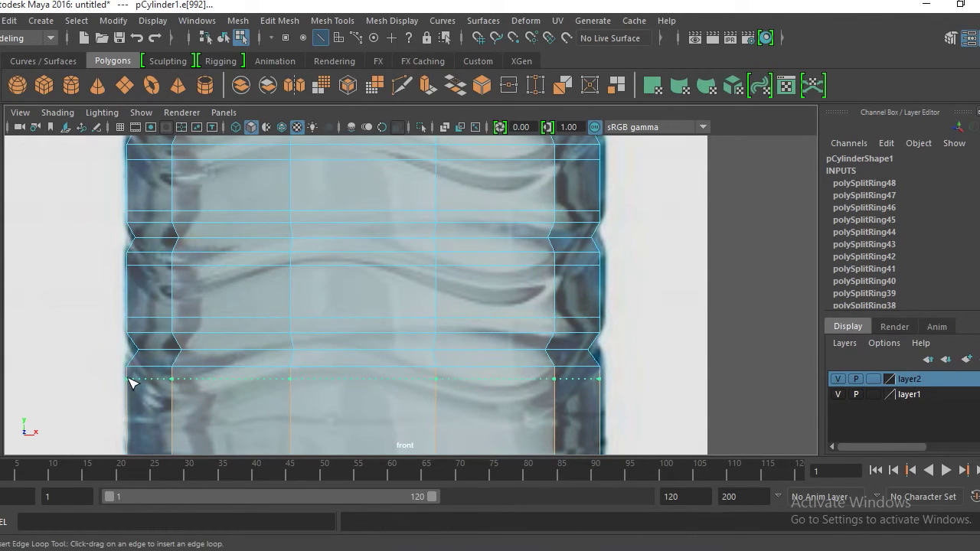
{"action": "left_click", "coordinate": [129, 380]}
Select the whole cylinder in object mode and make its lambert1 material fully opaque
{"action": "middle_click_drag", "start_coordinate": [131, 382], "coordinate": [138, 281], "text": "alt"}
{"action": "middle_click_drag", "start_coordinate": [139, 340], "coordinate": [135, 291], "text": "alt"}
{"action": "middle_click_drag", "start_coordinate": [201, 231], "coordinate": [186, 381], "text": "alt"}
{"action": "middle_click_drag", "start_coordinate": [197, 254], "coordinate": [191, 366], "text": "alt"}
{"action": "middle_click_drag", "start_coordinate": [301, 184], "coordinate": [313, 357], "text": "alt"}
{"action": "right_click_drag", "start_coordinate": [334, 279], "coordinate": [385, 339], "text": "alt"}
{"action": "middle_click_drag", "start_coordinate": [375, 242], "coordinate": [332, 330], "text": "alt"}
{"action": "right_click_drag", "start_coordinate": [328, 298], "coordinate": [422, 105], "text": "alt"}
{"action": "left_click", "coordinate": [422, 255]}
{"action": "key", "text": "ctrl+a"}
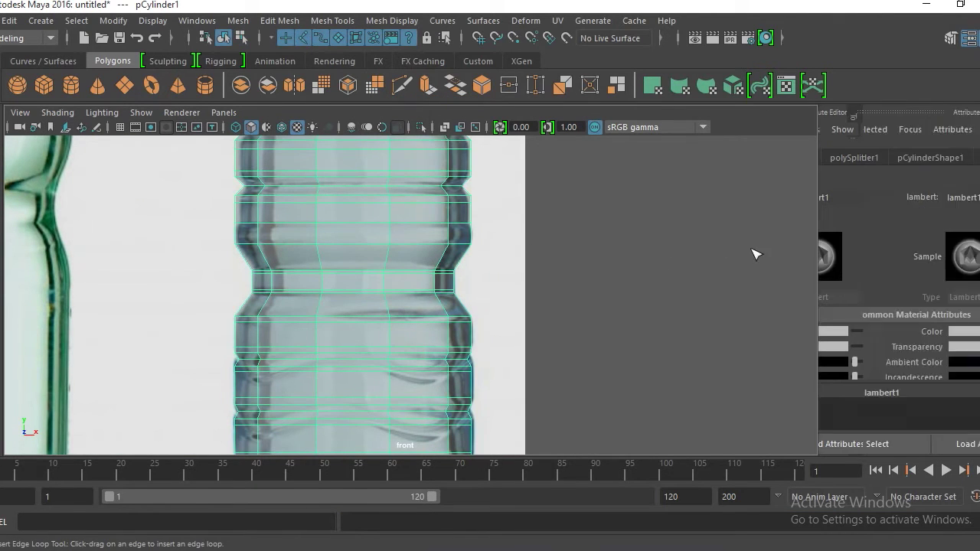
{"action": "left_click_drag", "start_coordinate": [899, 346], "coordinate": [684, 348]}
Turn on smooth preview for the cylinder and examine the bottle's ribs and waist in the front and perspective views
{"action": "key", "text": "g"}
{"action": "left_click", "coordinate": [551, 269]}
{"action": "left_click", "coordinate": [332, 282]}
{"action": "key", "text": "3"}
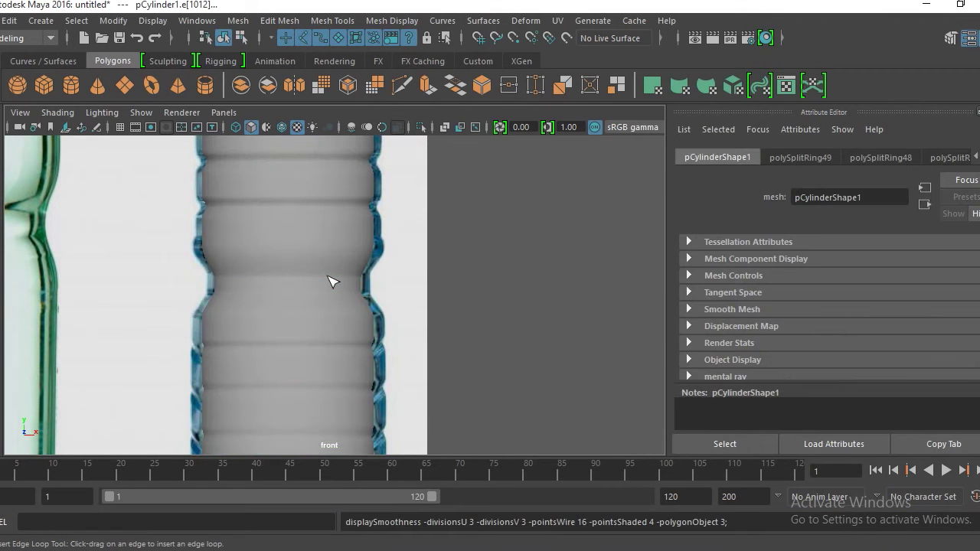
{"action": "left_click", "coordinate": [498, 317]}
{"action": "right_click_drag", "start_coordinate": [499, 317], "coordinate": [452, 383], "text": "alt"}
{"action": "middle_click_drag", "start_coordinate": [343, 221], "coordinate": [349, 395], "text": "alt"}
{"action": "left_click_drag", "start_coordinate": [336, 306], "coordinate": [376, 283], "text": "alt"}
{"action": "key", "text": "space"}
{"action": "scroll", "coordinate": [350, 263], "scroll_direction": "down", "scroll_amount": 6}
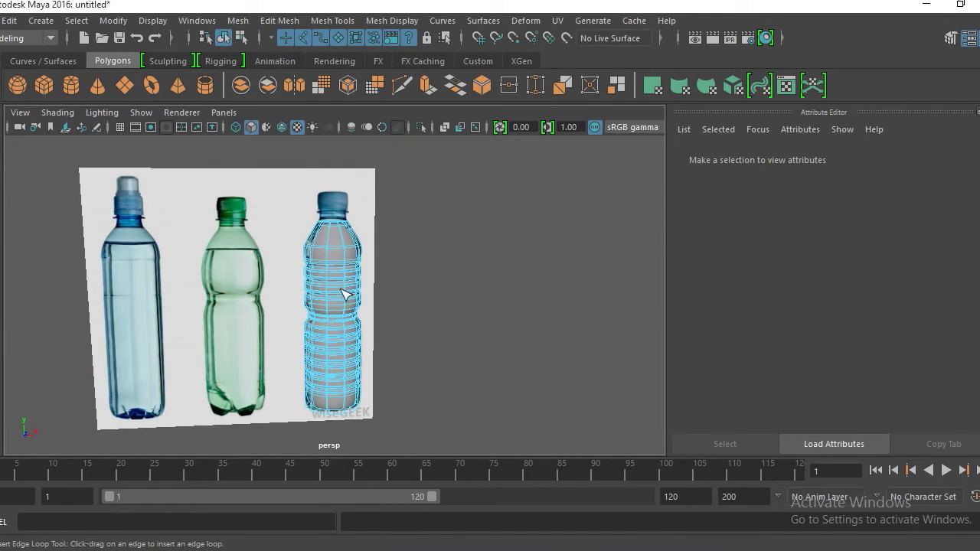
Select the cylinder in the perspective view and return it to unsmoothed display
{"action": "right_click_drag", "start_coordinate": [324, 270], "coordinate": [399, 105]}
{"action": "right_click_drag", "start_coordinate": [350, 227], "coordinate": [344, 349], "text": "alt"}
{"action": "middle_click_drag", "start_coordinate": [345, 348], "coordinate": [352, 323], "text": "alt"}
{"action": "left_click_drag", "start_coordinate": [354, 328], "coordinate": [342, 297], "text": "alt"}
{"action": "left_click", "coordinate": [349, 303]}
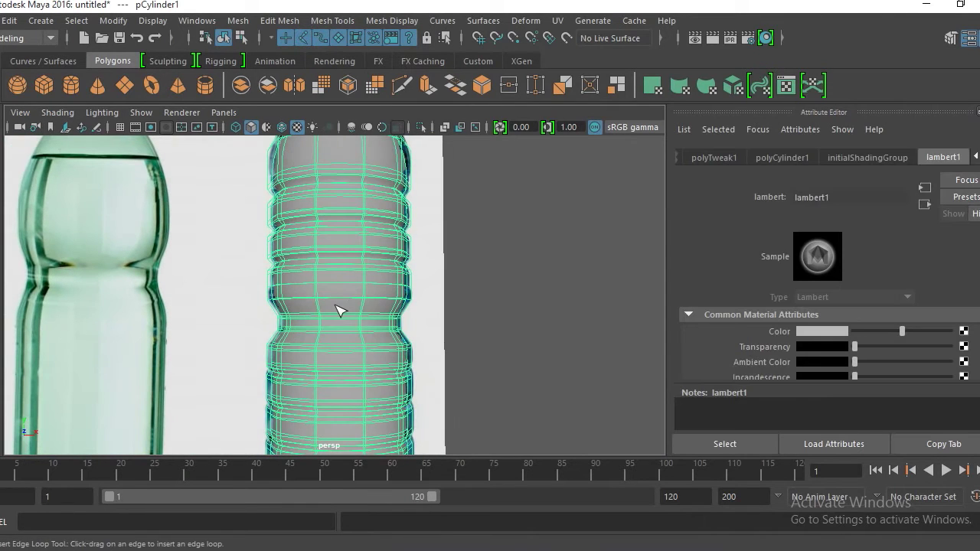
{"action": "key", "text": "1"}
{"action": "left_click", "coordinate": [377, 264]}
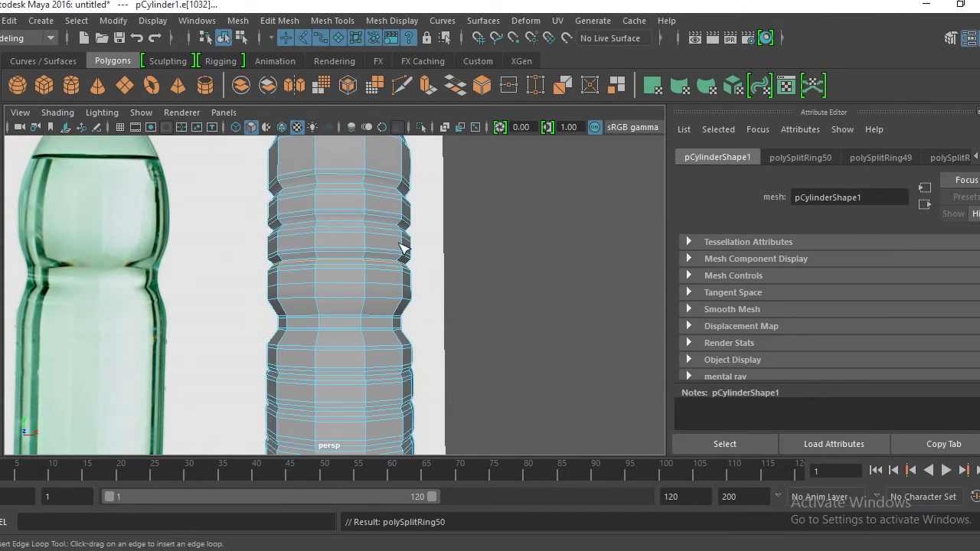
{"action": "key", "text": "ctrl+a"}
{"action": "left_click", "coordinate": [573, 249]}
{"action": "left_click", "coordinate": [443, 260]}
{"action": "key", "text": "ctrl+a"}
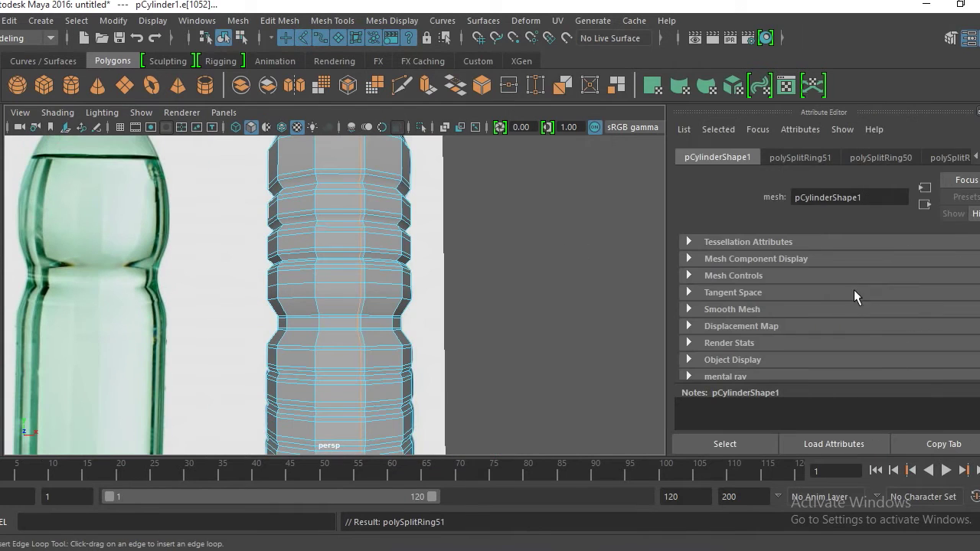
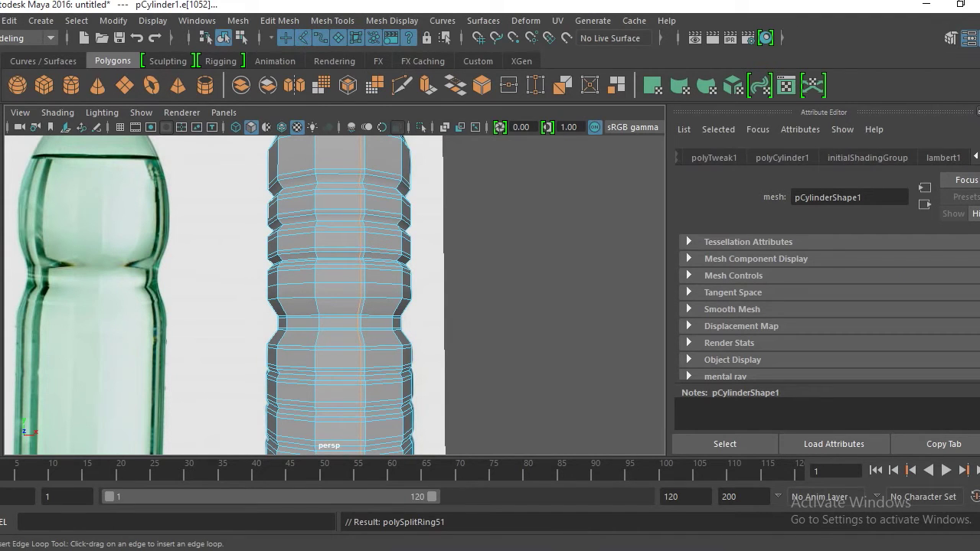
{"action": "left_click", "coordinate": [939, 157]}
{"action": "left_click_drag", "start_coordinate": [855, 346], "coordinate": [881, 346]}
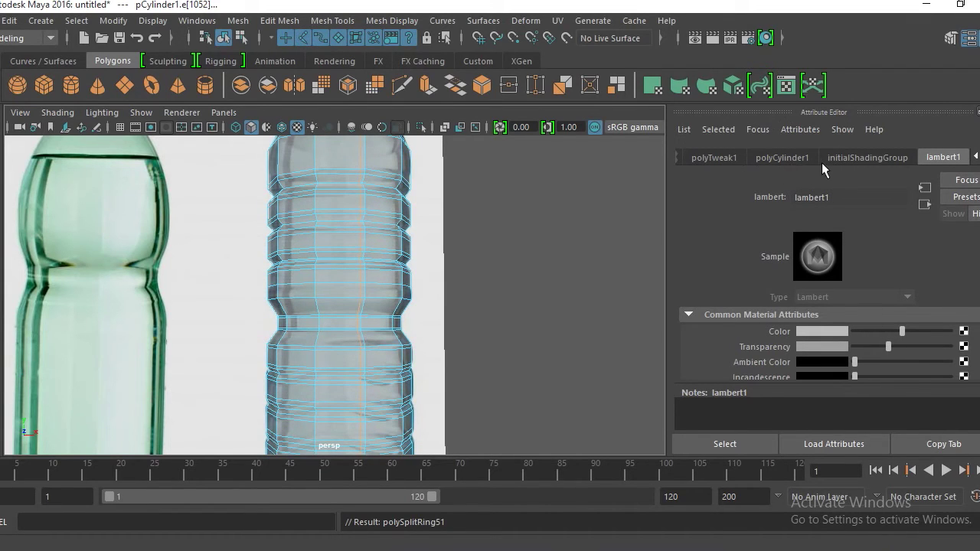
{"action": "left_click", "coordinate": [976, 157]}
{"action": "left_click", "coordinate": [430, 285]}
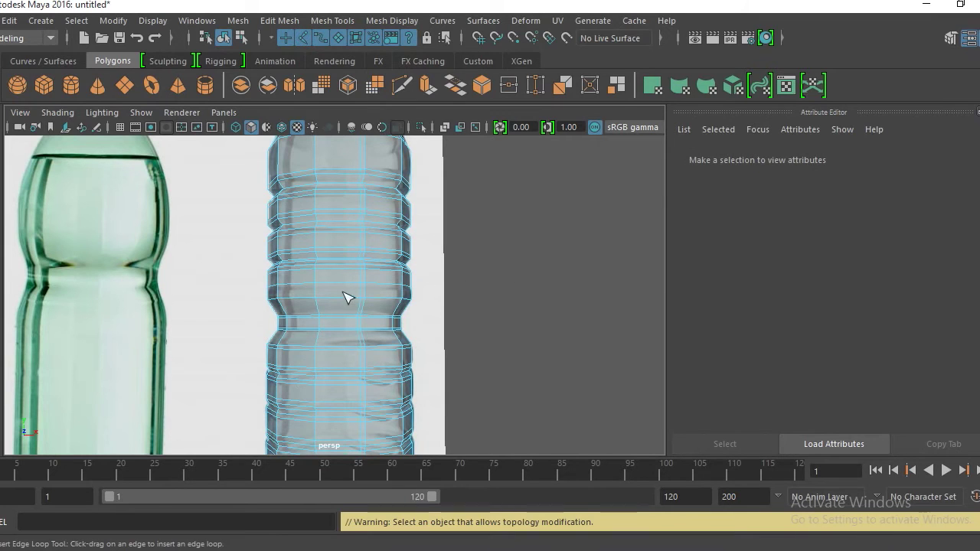
{"action": "left_click", "coordinate": [408, 274]}
{"action": "key", "text": "ctrl+z"}
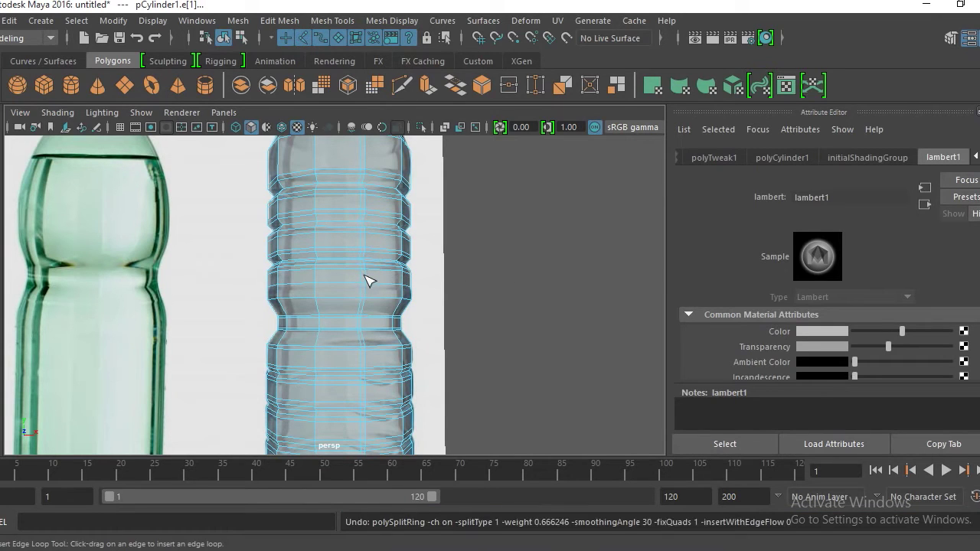
{"action": "key", "text": "ctrl+z"}
{"action": "key", "text": "space"}
{"action": "key", "text": "space"}
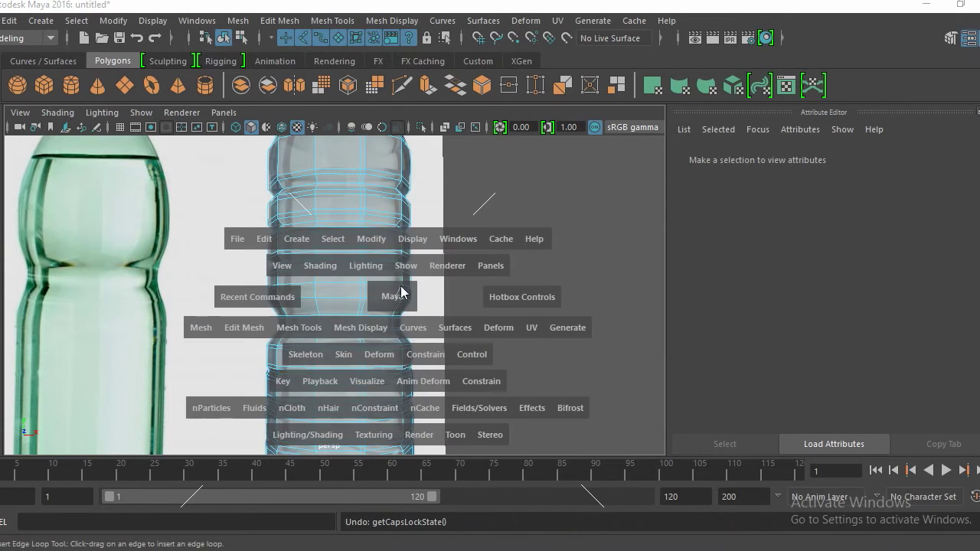
{"action": "left_click_drag", "start_coordinate": [400, 273], "coordinate": [363, 334], "text": "alt"}
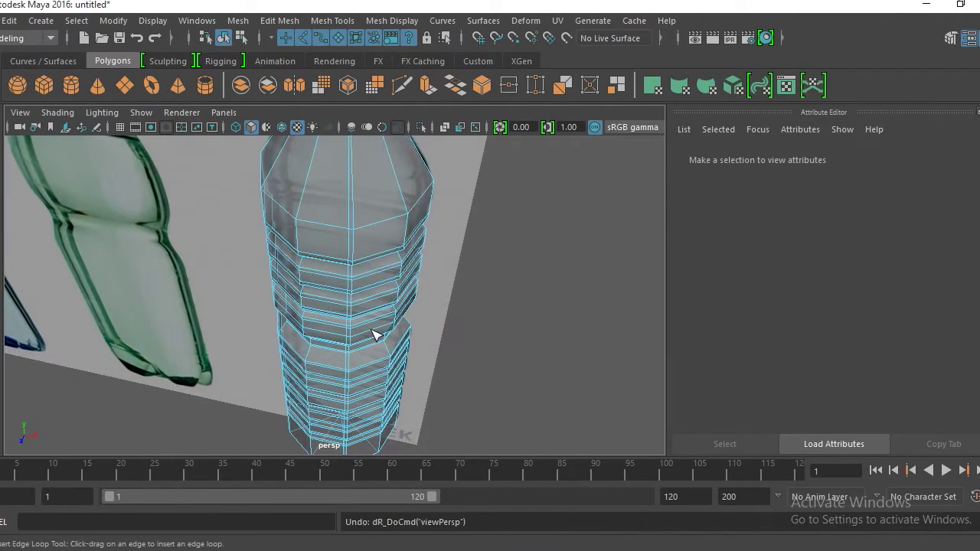
{"action": "left_click", "coordinate": [375, 329]}
{"action": "key", "text": "ctrl+z"}
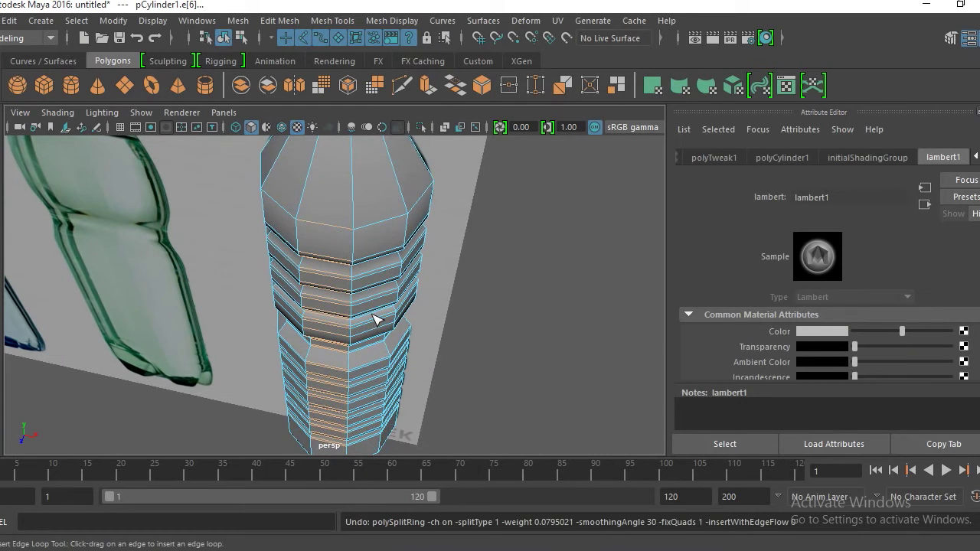
Select the cylinder in object mode and delete its construction history
{"action": "left_click_drag", "start_coordinate": [373, 321], "coordinate": [388, 290], "text": "alt"}
{"action": "right_click_drag", "start_coordinate": [373, 292], "coordinate": [455, 100]}
{"action": "left_click", "coordinate": [359, 268]}
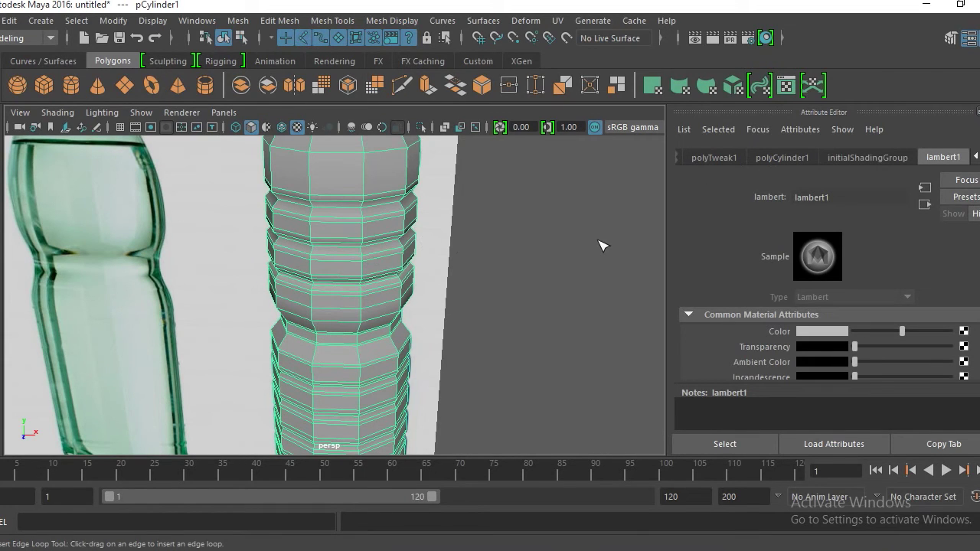
{"action": "left_click", "coordinate": [9, 21]}
{"action": "mouse_move", "coordinate": [107, 162]}
{"action": "mouse_move", "coordinate": [129, 199]}
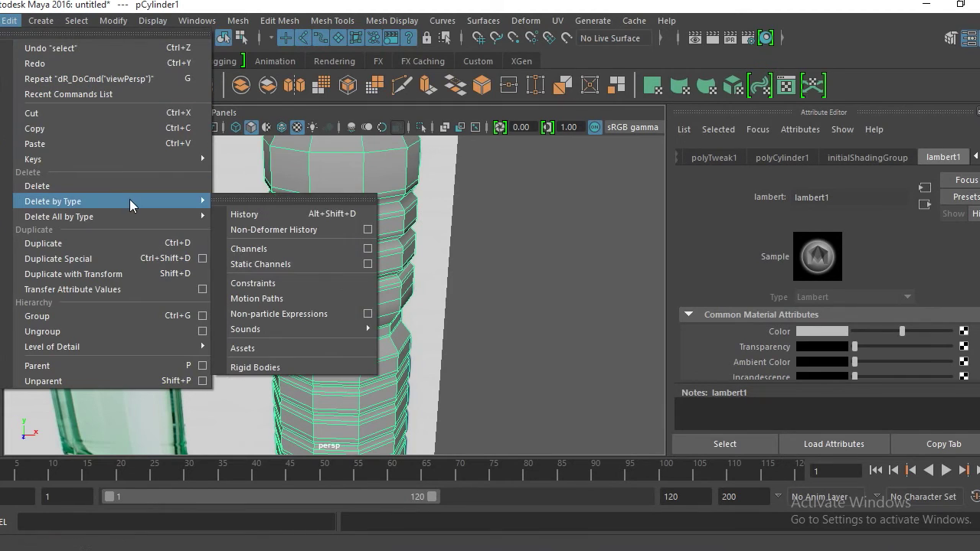
{"action": "left_click", "coordinate": [275, 214]}
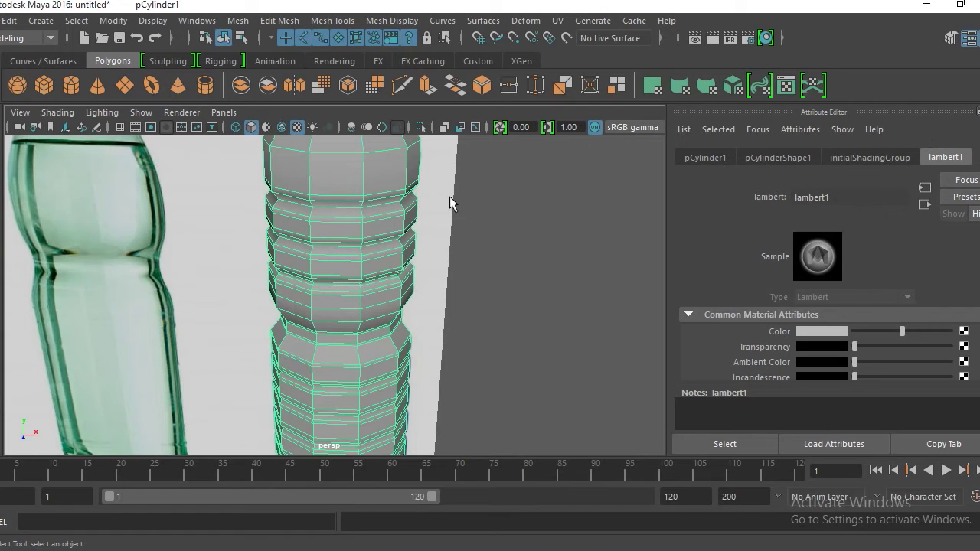
Raise the lambert1 material's transparency until the reference shows through, and switch to the front view
{"action": "left_click", "coordinate": [597, 259]}
{"action": "left_click", "coordinate": [398, 298]}
{"action": "left_click_drag", "start_coordinate": [854, 349], "coordinate": [877, 347]}
{"action": "key", "text": "space"}
{"action": "left_click_drag", "start_coordinate": [381, 282], "coordinate": [403, 276]}
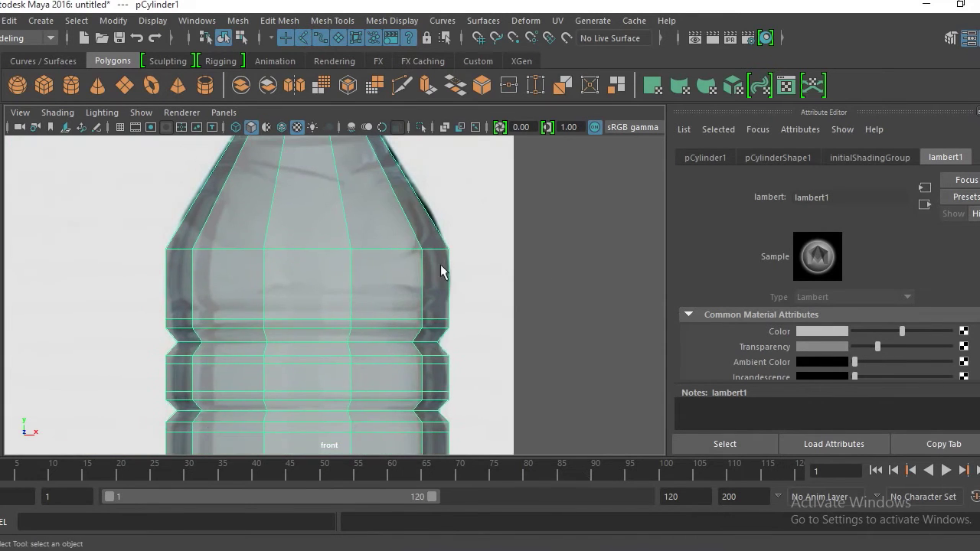
Insert a supporting edge loop around the bottle body just below the shoulder's lower edge in the front view
{"action": "scroll", "coordinate": [421, 306], "scroll_direction": "up", "scroll_amount": 5}
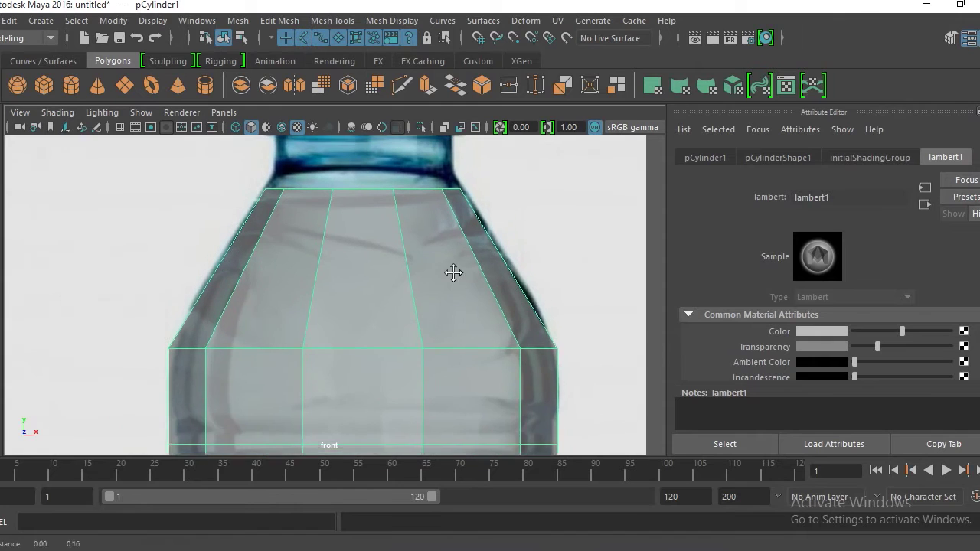
{"action": "mouse_move", "coordinate": [430, 307]}
{"action": "middle_mouse_down", "text": "alt"}
{"action": "mouse_move", "coordinate": [427, 289]}
{"action": "mouse_move", "coordinate": [409, 330]}
{"action": "mouse_move", "coordinate": [413, 309]}
{"action": "middle_mouse_up", "text": "alt"}
{"action": "scroll", "coordinate": [430, 280], "scroll_direction": "up", "scroll_amount": 1}
{"action": "key", "text": "space"}
{"action": "left_click_drag", "start_coordinate": [361, 319], "coordinate": [365, 320]}
{"action": "middle_click_drag", "start_coordinate": [365, 325], "coordinate": [352, 298], "text": "alt"}
{"action": "right_click_drag", "start_coordinate": [348, 289], "coordinate": [284, 232], "text": "shift"}
{"action": "mouse_move", "coordinate": [208, 301]}
{"action": "middle_mouse_down", "text": "alt"}
{"action": "mouse_move", "coordinate": [247, 258]}
{"action": "mouse_move", "coordinate": [242, 312]}
{"action": "mouse_move", "coordinate": [234, 297]}
{"action": "mouse_move", "coordinate": [223, 311]}
{"action": "middle_mouse_up", "text": "alt"}
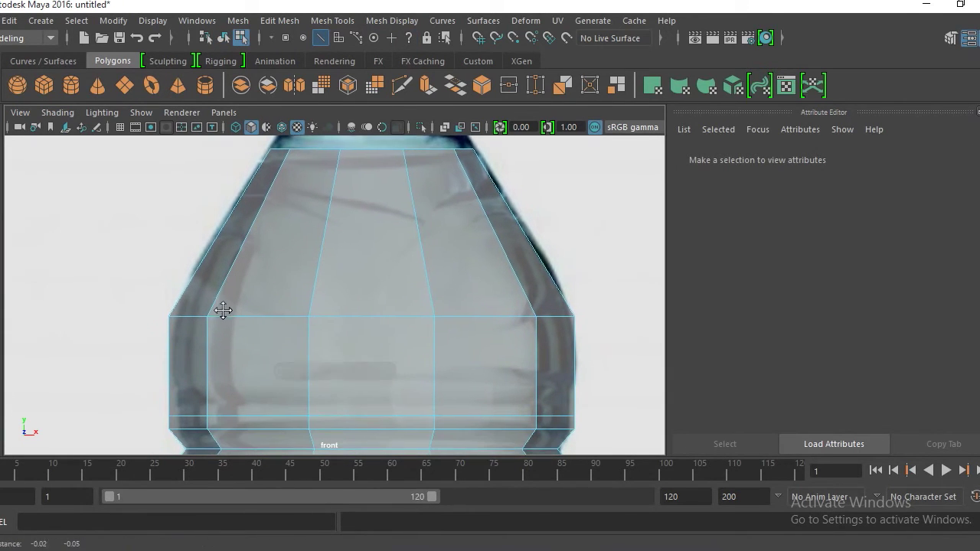
{"action": "left_click", "coordinate": [172, 335]}
{"action": "middle_click_drag", "start_coordinate": [186, 319], "coordinate": [239, 287], "text": "alt"}
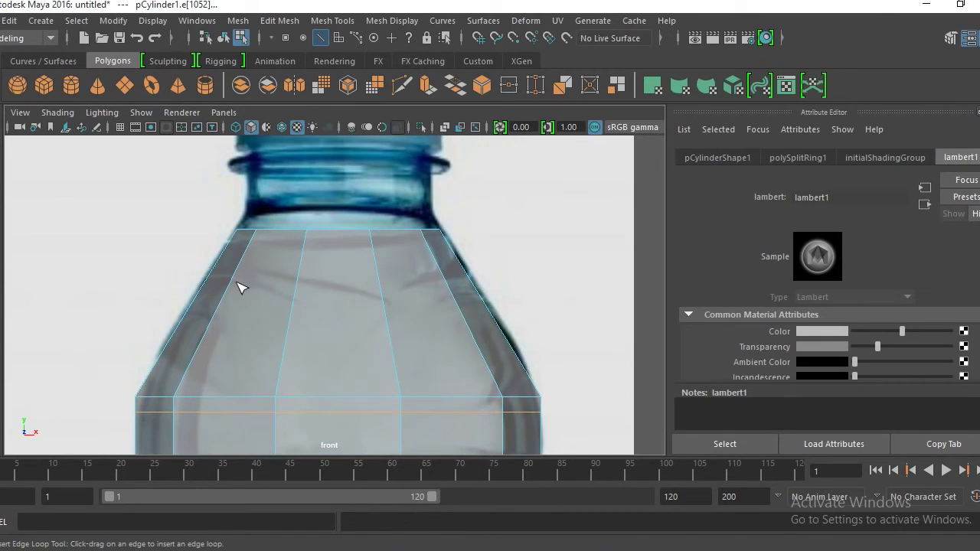
{"action": "key", "text": "q"}
Raise the bottle's top vertex ring to the base of the reference neck and scale it inward to the neck's width
{"action": "middle_click_drag", "start_coordinate": [280, 242], "coordinate": [285, 307], "text": "alt"}
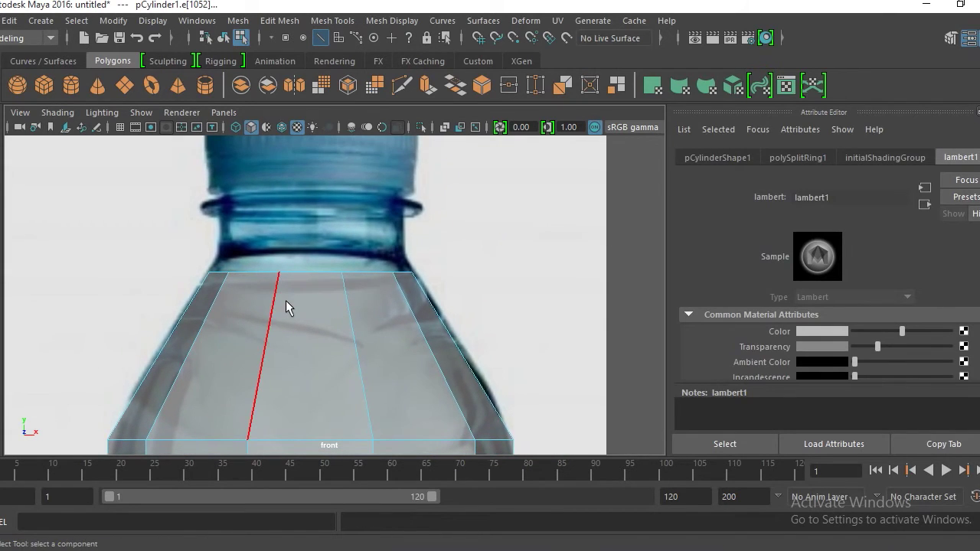
{"action": "key", "text": "space"}
{"action": "left_click_drag", "start_coordinate": [289, 296], "coordinate": [297, 263]}
{"action": "middle_click_drag", "start_coordinate": [313, 161], "coordinate": [277, 346], "text": "alt"}
{"action": "right_click_drag", "start_coordinate": [278, 346], "coordinate": [331, 310], "text": "alt"}
{"action": "left_click_drag", "start_coordinate": [331, 310], "coordinate": [263, 332], "text": "alt"}
{"action": "key", "text": "space"}
{"action": "right_click_drag", "start_coordinate": [258, 306], "coordinate": [183, 241]}
{"action": "left_click_drag", "start_coordinate": [183, 241], "coordinate": [446, 290]}
{"action": "key", "text": "w"}
{"action": "mouse_move", "coordinate": [310, 196]}
{"action": "left_mouse_down"}
{"action": "mouse_move", "coordinate": [311, 181]}
{"action": "mouse_move", "coordinate": [320, 285]}
{"action": "mouse_move", "coordinate": [320, 180]}
{"action": "left_mouse_up"}
{"action": "key", "text": "r"}
{"action": "left_click_drag", "start_coordinate": [311, 254], "coordinate": [301, 262]}
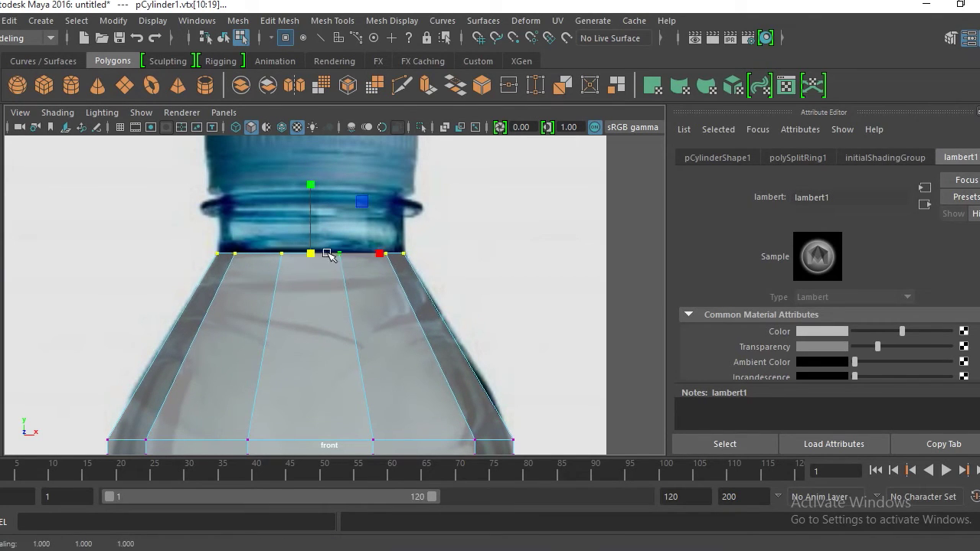
{"action": "middle_click_drag", "start_coordinate": [358, 332], "coordinate": [346, 265], "text": "alt"}
Insert an edge loop around the sloped shoulder, a little below the middle of the slope
{"action": "right_click_drag", "start_coordinate": [338, 278], "coordinate": [405, 107]}
{"action": "middle_click_drag", "start_coordinate": [275, 245], "coordinate": [271, 158], "text": "alt"}
{"action": "middle_click_drag", "start_coordinate": [311, 227], "coordinate": [298, 295], "text": "alt"}
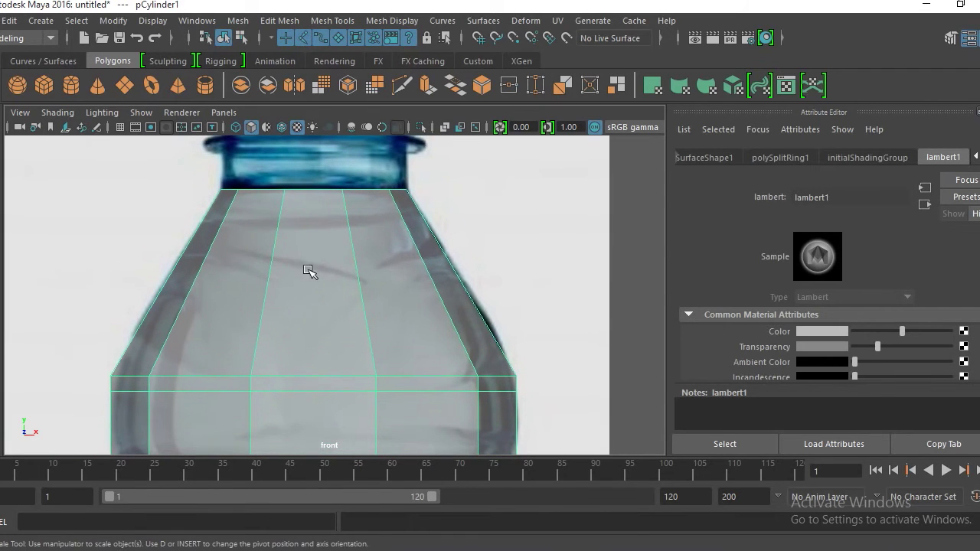
{"action": "key", "text": "space"}
{"action": "right_click_drag", "start_coordinate": [264, 281], "coordinate": [197, 241], "text": "shift"}
{"action": "left_click", "coordinate": [157, 310]}
{"action": "left_click_drag", "start_coordinate": [153, 306], "coordinate": [212, 308]}
{"action": "key", "text": "w"}
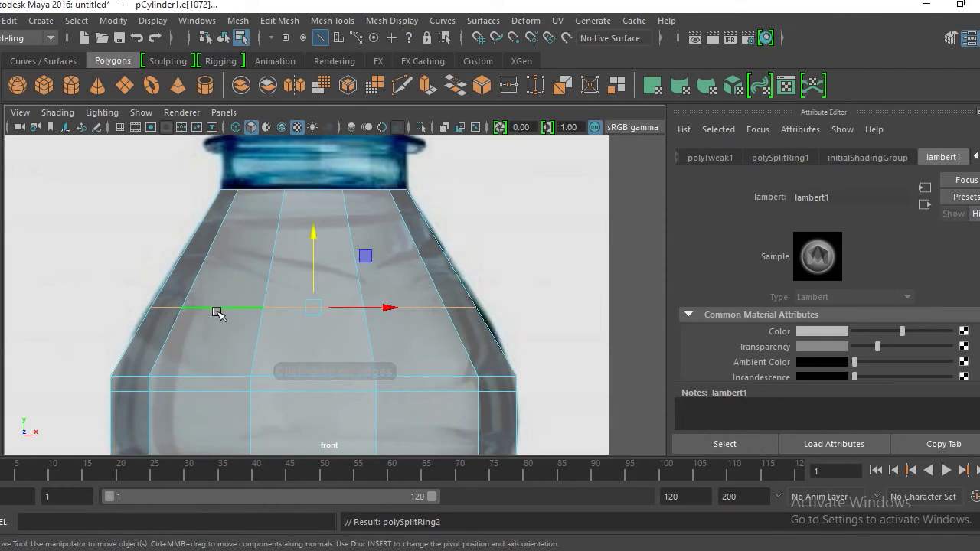
{"action": "key", "text": "q"}
Scale the new shoulder loop's vertices outward to follow the reference's curved outline, and return to object mode
{"action": "right_click_drag", "start_coordinate": [223, 312], "coordinate": [165, 148]}
{"action": "left_click_drag", "start_coordinate": [128, 283], "coordinate": [526, 331]}
{"action": "key", "text": "r"}
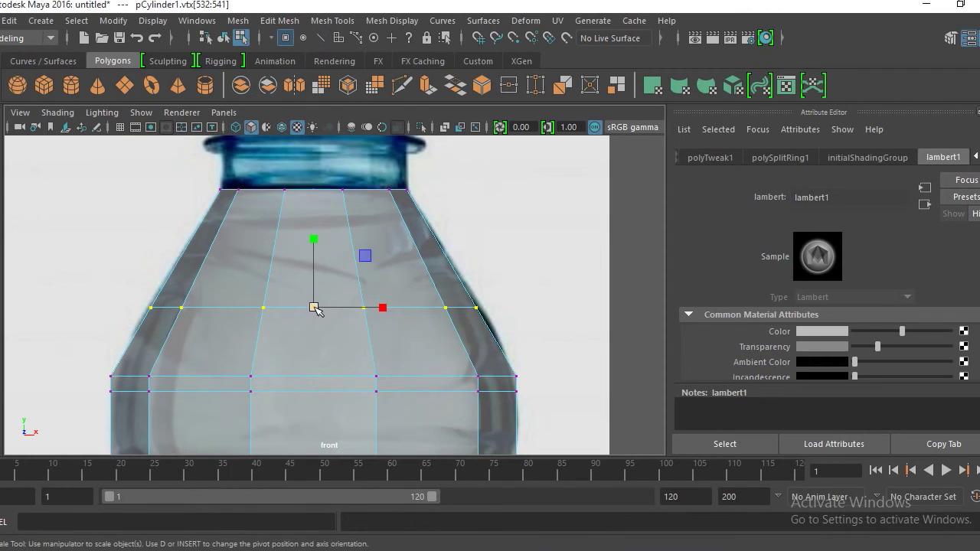
{"action": "left_click_drag", "start_coordinate": [313, 308], "coordinate": [325, 304]}
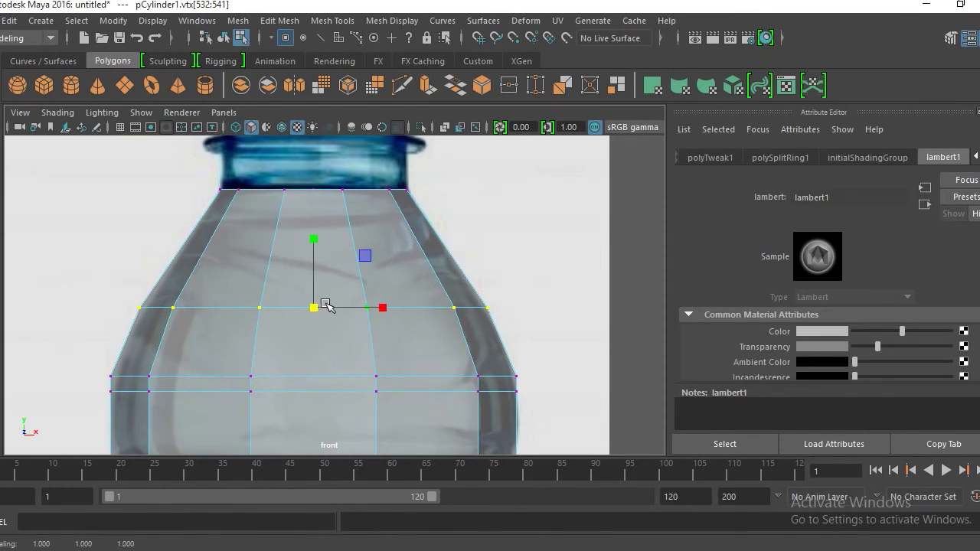
{"action": "key", "text": "q"}
{"action": "right_click_drag", "start_coordinate": [284, 244], "coordinate": [343, 95]}
Select all the triangular faces capping the top of the bottle in the perspective view
{"action": "middle_click_drag", "start_coordinate": [335, 217], "coordinate": [323, 282], "text": "alt"}
{"action": "left_click", "coordinate": [323, 282]}
{"action": "key", "text": "space"}
{"action": "left_click_drag", "start_coordinate": [330, 282], "coordinate": [293, 339]}
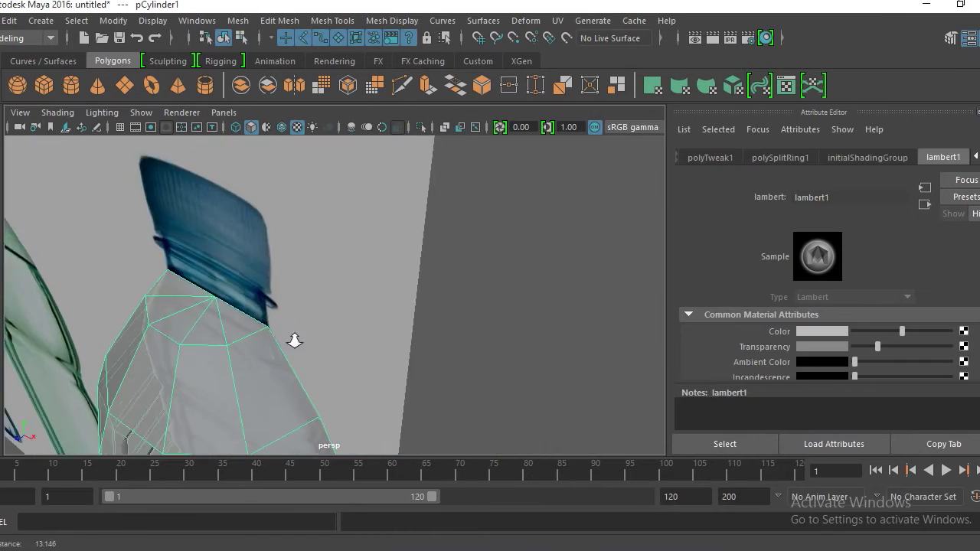
{"action": "middle_click_drag", "start_coordinate": [294, 339], "coordinate": [337, 309], "text": "alt"}
{"action": "right_click_drag", "start_coordinate": [337, 309], "coordinate": [264, 249], "text": "alt"}
{"action": "middle_click_drag", "start_coordinate": [264, 250], "coordinate": [315, 239], "text": "alt"}
{"action": "left_click_drag", "start_coordinate": [315, 240], "coordinate": [381, 277], "text": "alt"}
{"action": "left_click_drag", "start_coordinate": [300, 282], "coordinate": [320, 290], "text": "alt"}
{"action": "right_click_drag", "start_coordinate": [324, 271], "coordinate": [322, 180]}
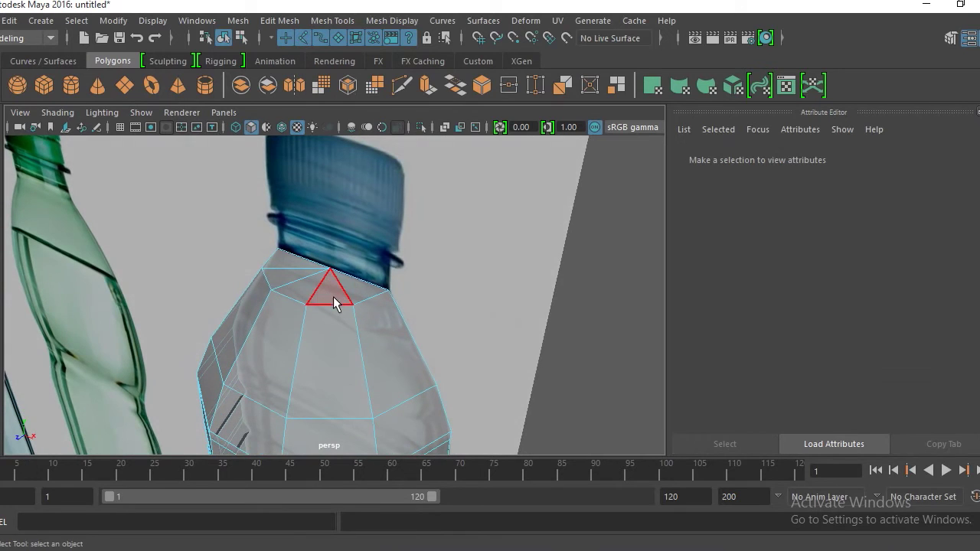
{"action": "left_click", "coordinate": [307, 290]}
{"action": "left_click", "coordinate": [295, 274], "text": "shift"}
{"action": "left_click", "coordinate": [294, 264], "text": "shift"}
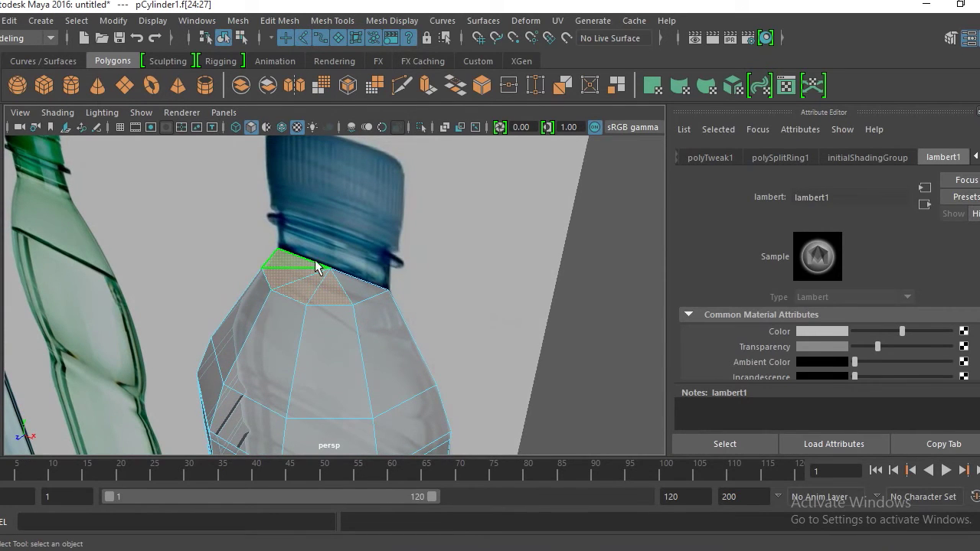
{"action": "left_click_drag", "start_coordinate": [317, 267], "coordinate": [271, 274], "text": "alt"}
{"action": "left_click", "coordinate": [317, 310], "text": "shift"}
{"action": "left_click_drag", "start_coordinate": [320, 298], "coordinate": [251, 299], "text": "alt"}
{"action": "left_click", "coordinate": [285, 289]}
{"action": "left_click", "coordinate": [322, 252], "text": "shift"}
{"action": "left_click_drag", "start_coordinate": [299, 245], "coordinate": [321, 288], "text": "alt"}
{"action": "key", "text": "w"}
{"action": "scroll", "coordinate": [321, 287], "scroll_direction": "down", "scroll_amount": 2}
{"action": "left_click_drag", "start_coordinate": [283, 254], "coordinate": [288, 201]}
{"action": "left_click_drag", "start_coordinate": [288, 201], "coordinate": [336, 296], "text": "alt"}
{"action": "middle_click_drag", "start_coordinate": [346, 277], "coordinate": [352, 282], "text": "alt"}
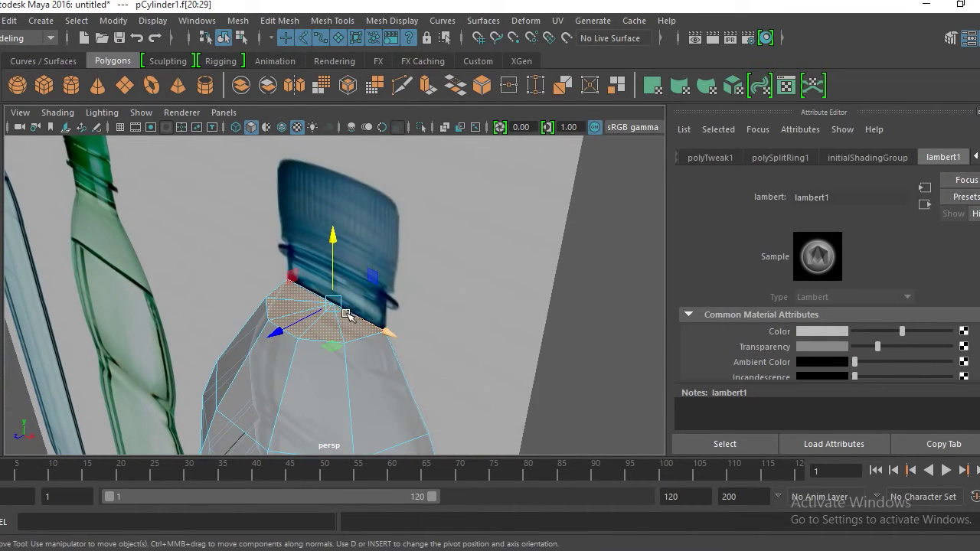
Extrude the cap faces straight up to a height of about 8.02 cm to form the neck, and reselect the bottle in object mode
{"action": "right_click", "coordinate": [328, 325], "text": "shift"}
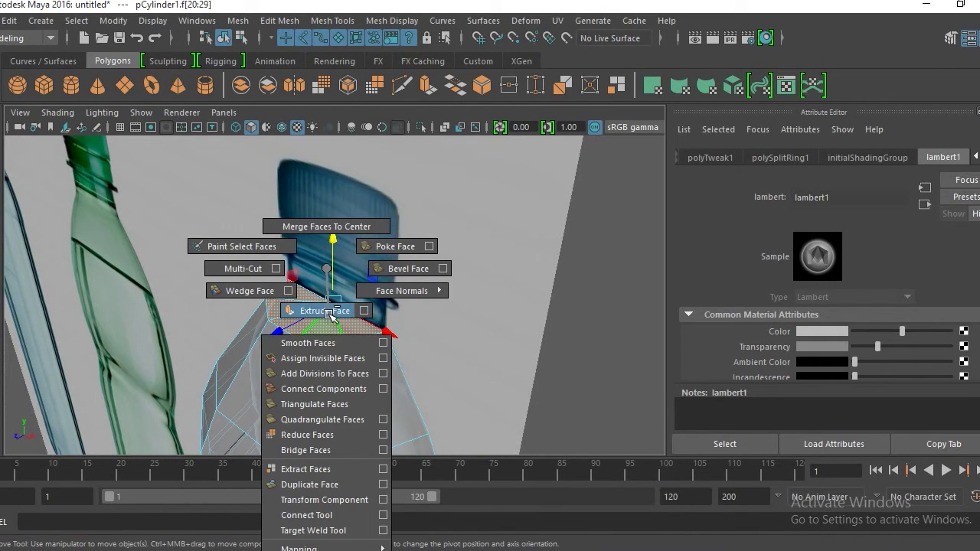
{"action": "right_click_drag", "start_coordinate": [328, 312], "coordinate": [328, 311], "text": "shift"}
{"action": "left_click_drag", "start_coordinate": [328, 302], "coordinate": [389, 296], "text": "alt"}
{"action": "middle_click_drag", "start_coordinate": [392, 297], "coordinate": [358, 314], "text": "alt"}
{"action": "left_click_drag", "start_coordinate": [358, 311], "coordinate": [317, 294], "text": "alt"}
{"action": "middle_click_drag", "start_coordinate": [317, 294], "coordinate": [298, 329], "text": "alt"}
{"action": "left_click_drag", "start_coordinate": [299, 329], "coordinate": [336, 327], "text": "alt"}
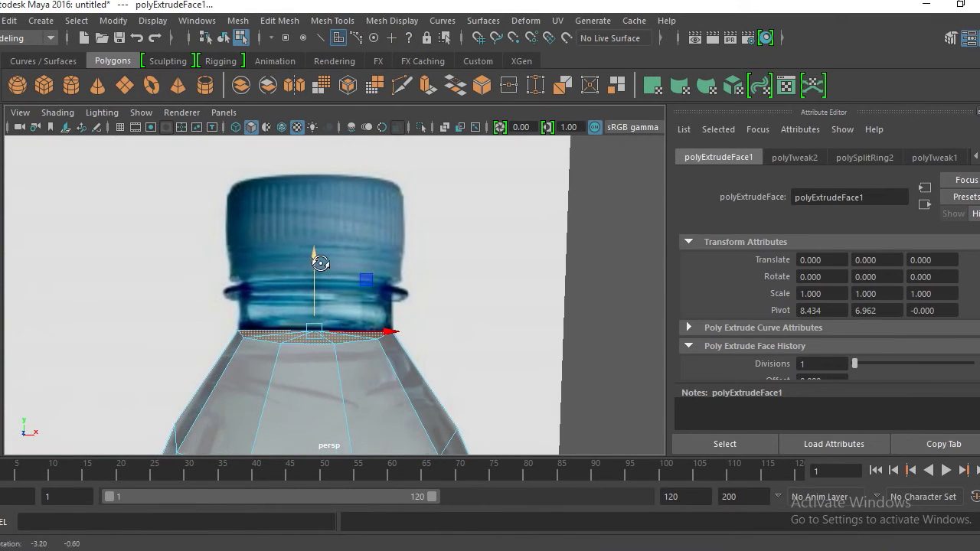
{"action": "key", "text": "space"}
{"action": "left_click", "coordinate": [322, 310]}
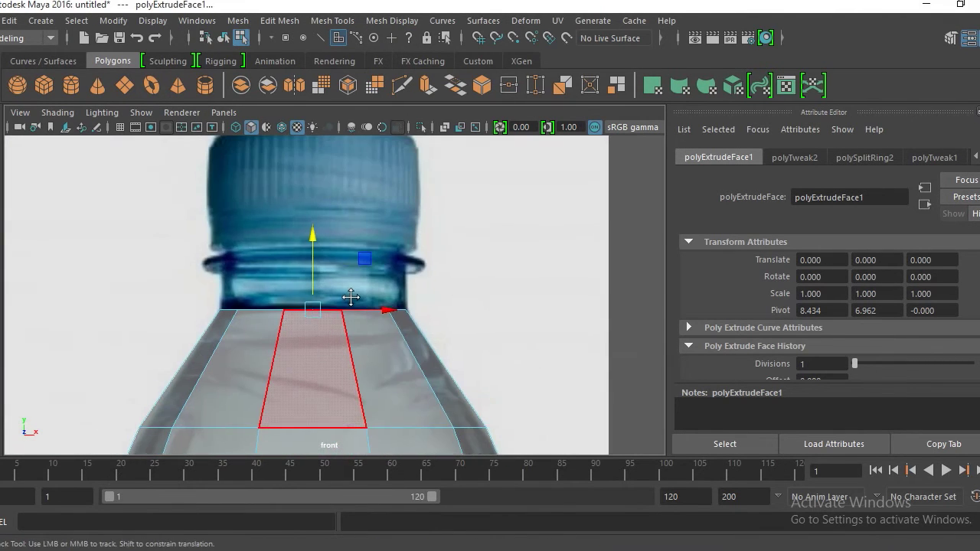
{"action": "left_click_drag", "start_coordinate": [322, 285], "coordinate": [322, 196]}
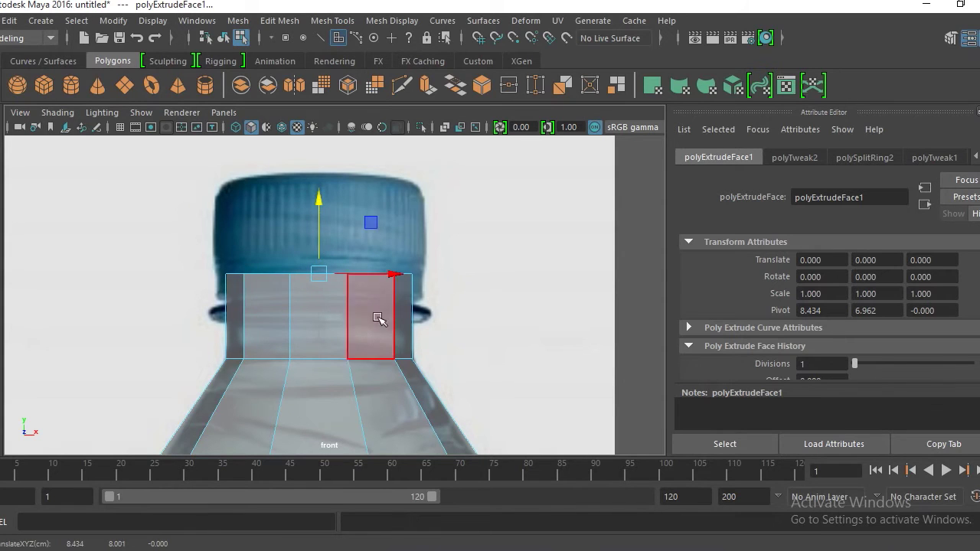
{"action": "middle_click_drag", "start_coordinate": [329, 328], "coordinate": [329, 295], "text": "alt"}
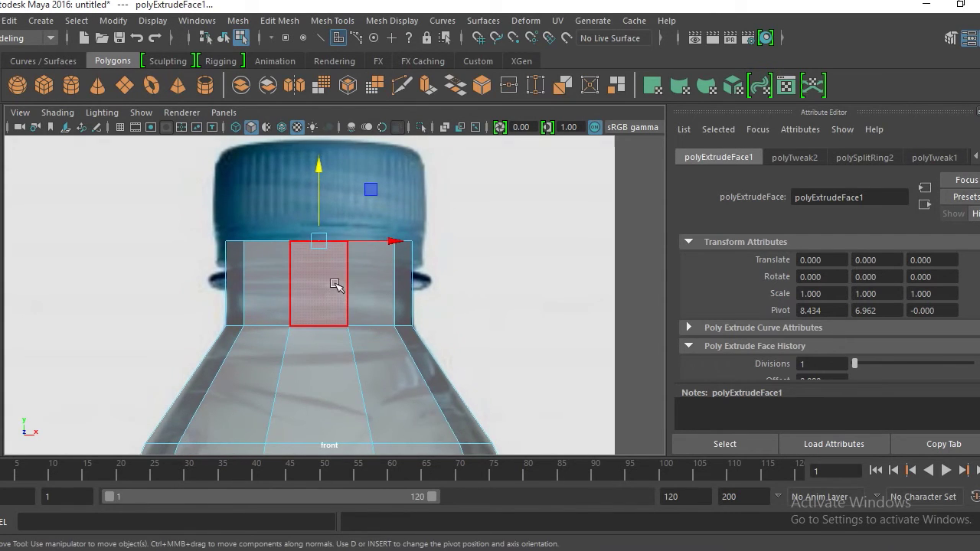
{"action": "left_click_drag", "start_coordinate": [319, 170], "coordinate": [318, 166]}
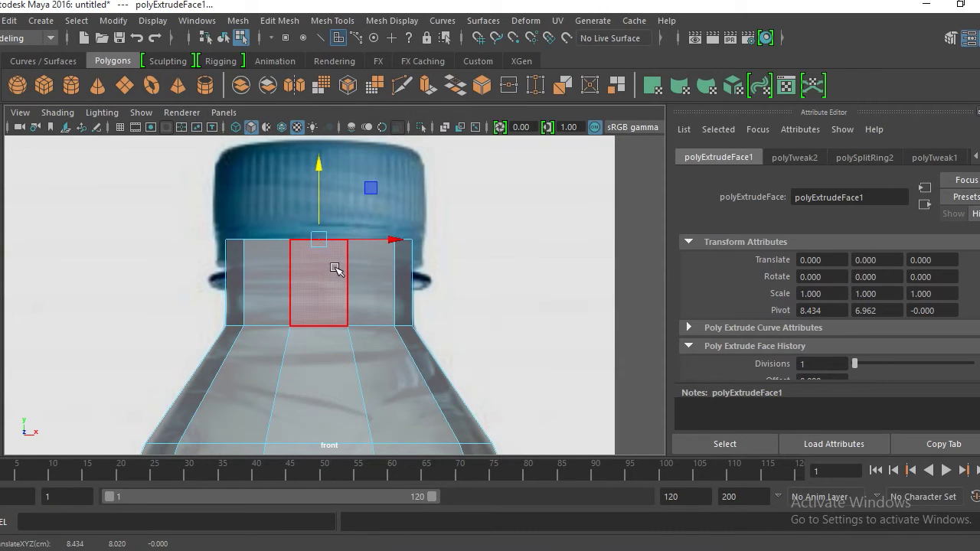
{"action": "right_click_drag", "start_coordinate": [334, 268], "coordinate": [384, 102]}
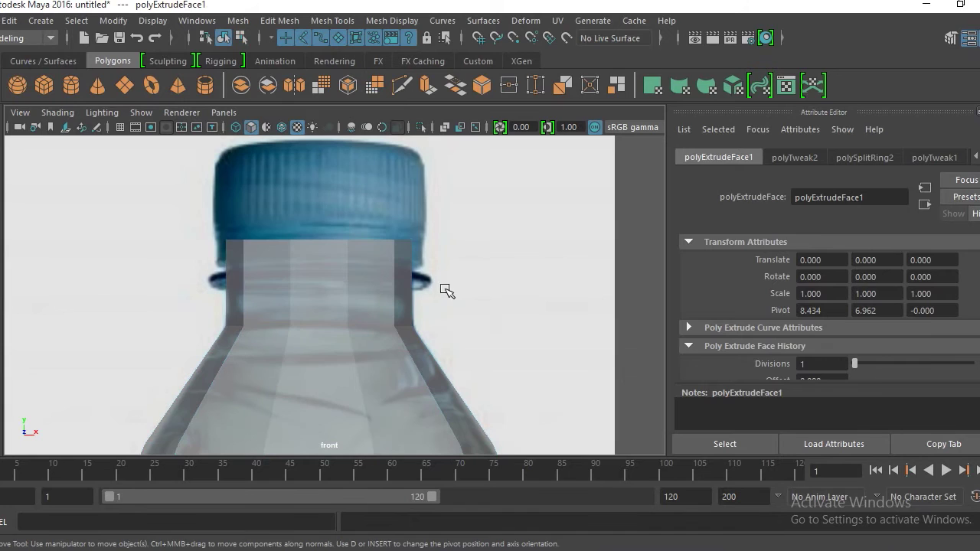
{"action": "left_click", "coordinate": [356, 310]}
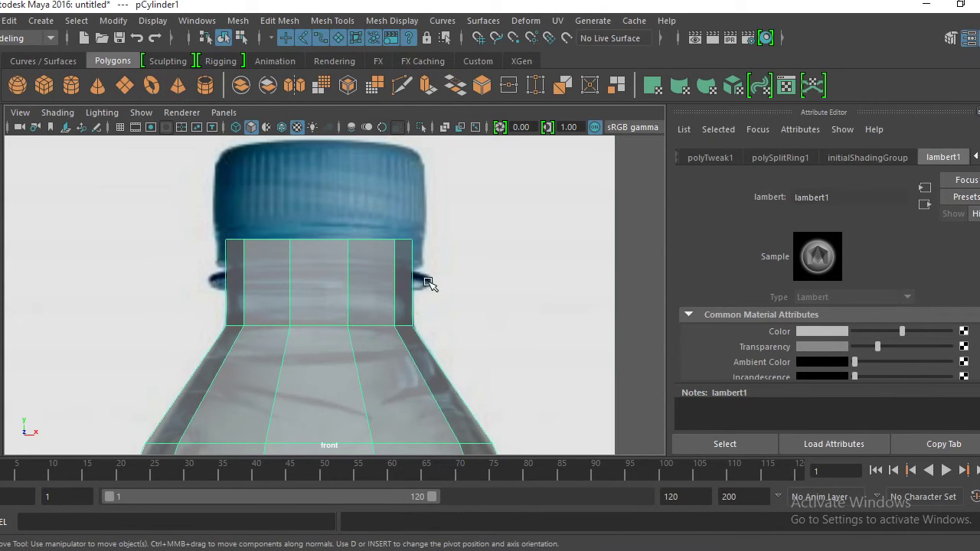
Insert two closely spaced edge loops around the neck at the level of the reference's protruding ring
{"action": "right_click_drag", "start_coordinate": [309, 288], "coordinate": [245, 232], "text": "shift"}
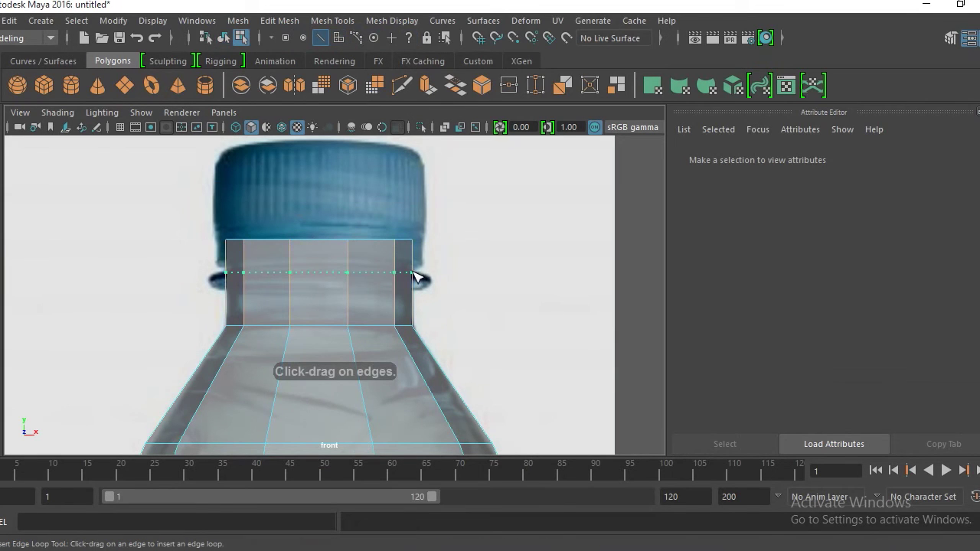
{"action": "left_click", "coordinate": [414, 276]}
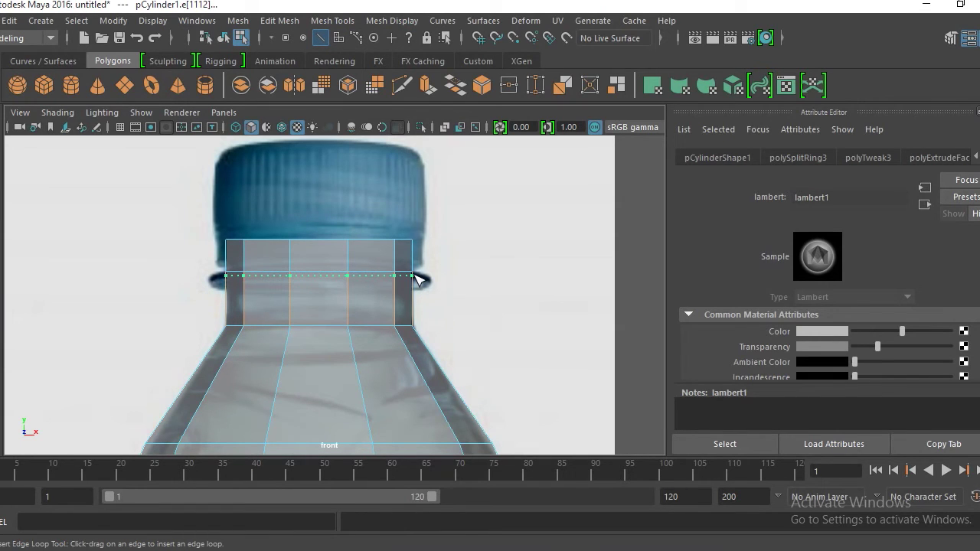
{"action": "left_click_drag", "start_coordinate": [418, 279], "coordinate": [416, 277]}
{"action": "key", "text": "q"}
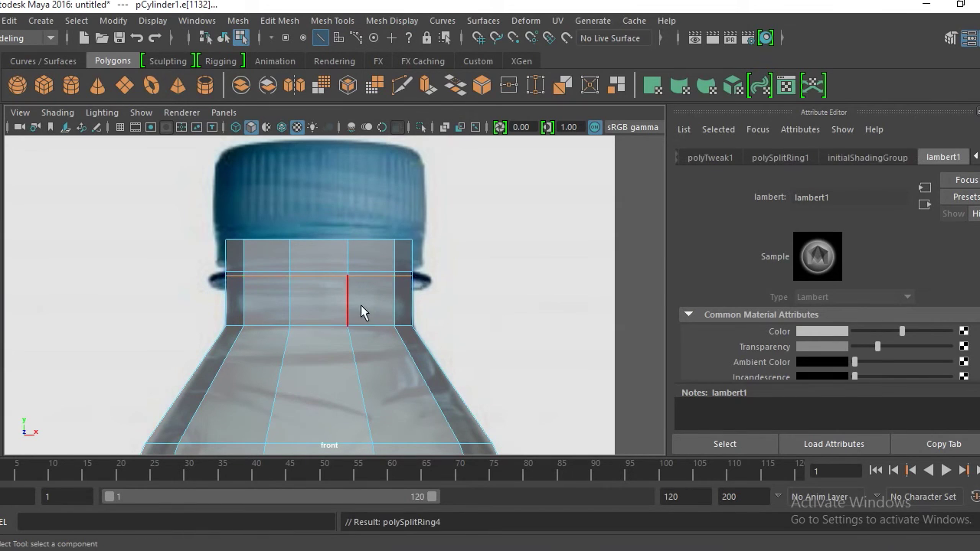
Move the vertices of both neck loops down slightly to line up with the reference ring, and reselect the bottle in object mode
{"action": "right_click_drag", "start_coordinate": [361, 295], "coordinate": [222, 281]}
{"action": "left_click_drag", "start_coordinate": [205, 258], "coordinate": [228, 279]}
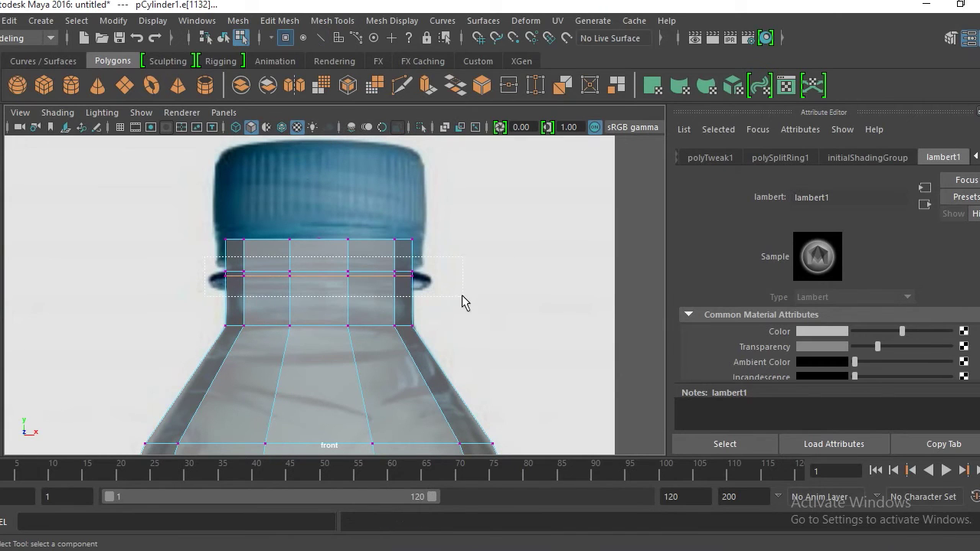
{"action": "left_click_drag", "start_coordinate": [462, 303], "coordinate": [462, 301]}
{"action": "key", "text": "w"}
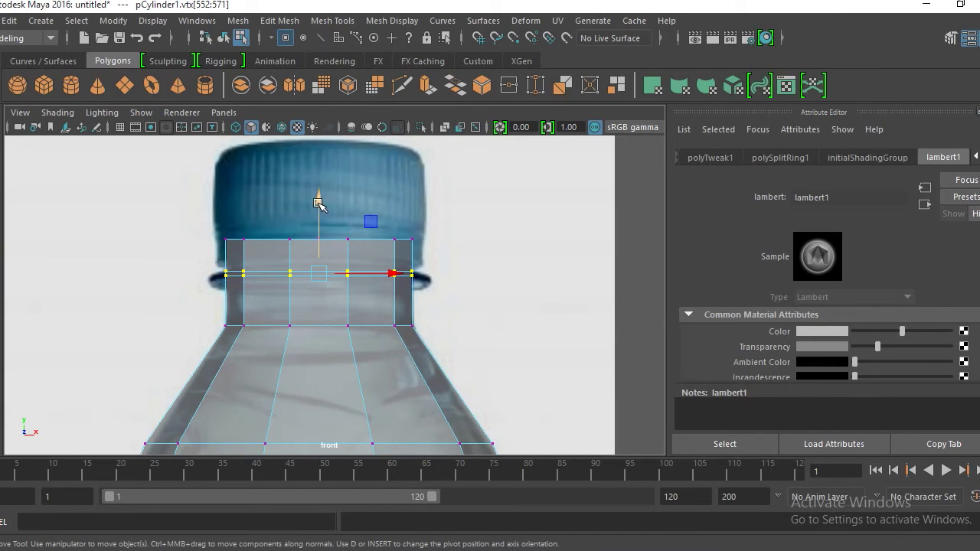
{"action": "left_click_drag", "start_coordinate": [319, 202], "coordinate": [318, 213]}
{"action": "right_click_drag", "start_coordinate": [344, 268], "coordinate": [416, 105]}
{"action": "left_click", "coordinate": [439, 184]}
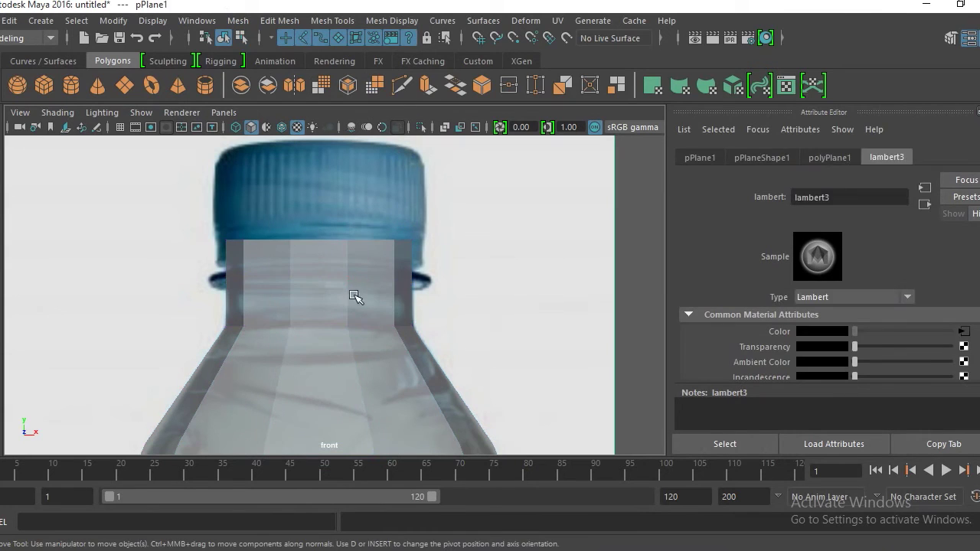
{"action": "left_click", "coordinate": [314, 298]}
Select the narrow band of faces between the two neck loops and extrude it
{"action": "left_click_drag", "start_coordinate": [347, 284], "coordinate": [331, 262]}
{"action": "scroll", "coordinate": [306, 291], "scroll_direction": "up", "scroll_amount": 3}
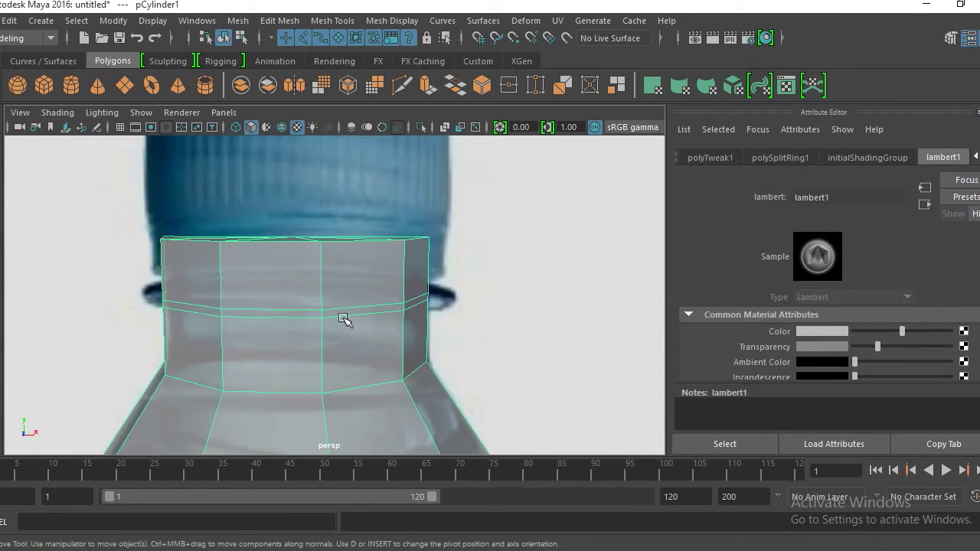
{"action": "right_click", "coordinate": [337, 301]}
{"action": "right_click_drag", "start_coordinate": [332, 193], "coordinate": [332, 184]}
{"action": "scroll", "coordinate": [348, 315], "scroll_direction": "up", "scroll_amount": 4}
{"action": "scroll", "coordinate": [337, 305], "scroll_direction": "down", "scroll_amount": 1}
{"action": "left_click", "coordinate": [286, 333]}
{"action": "double_click", "coordinate": [382, 319], "text": "shift"}
{"action": "left_click_drag", "start_coordinate": [407, 291], "coordinate": [361, 290], "text": "alt"}
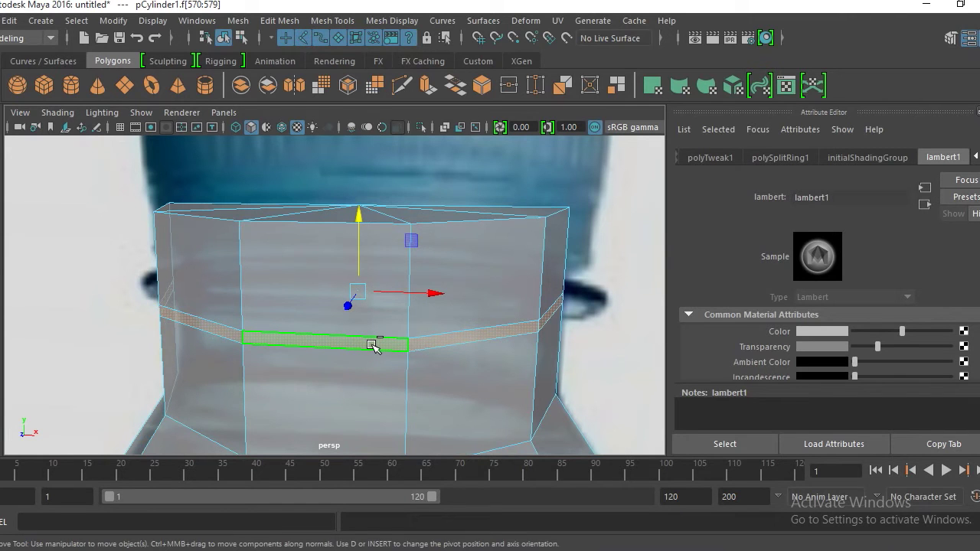
{"action": "right_click_drag", "start_coordinate": [371, 345], "coordinate": [372, 311], "text": "shift"}
{"action": "left_click_drag", "start_coordinate": [372, 311], "coordinate": [282, 322], "text": "alt"}
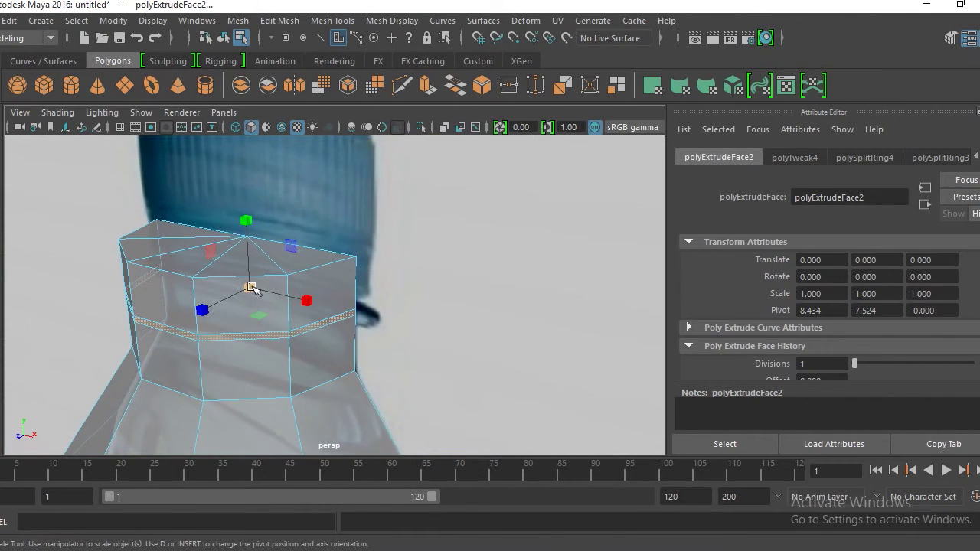
Try scaling the extruded neck band uniformly outward into a flange, and undo the scaling
{"action": "middle_click_drag", "start_coordinate": [251, 288], "coordinate": [307, 301], "text": "alt"}
{"action": "left_click_drag", "start_coordinate": [288, 291], "coordinate": [297, 286]}
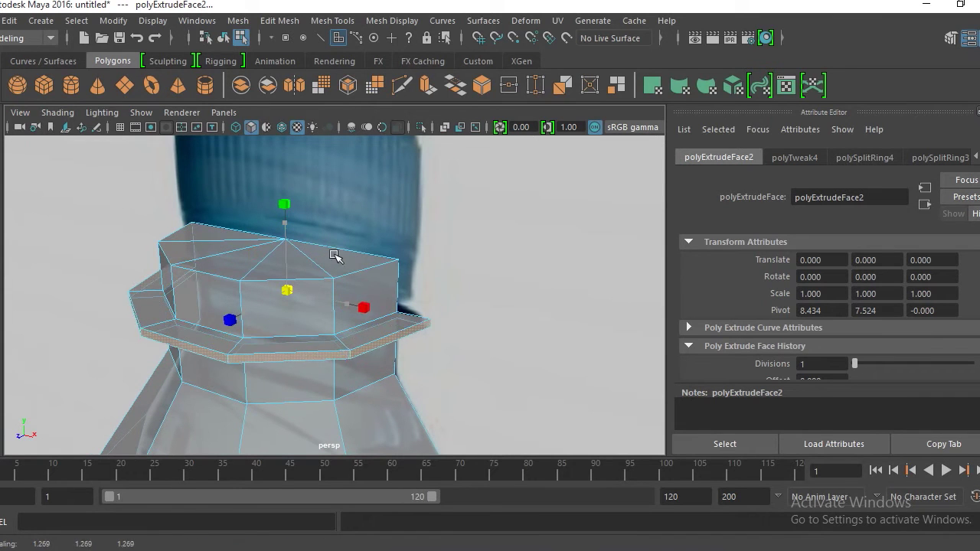
{"action": "left_click_drag", "start_coordinate": [361, 258], "coordinate": [260, 303], "text": "alt"}
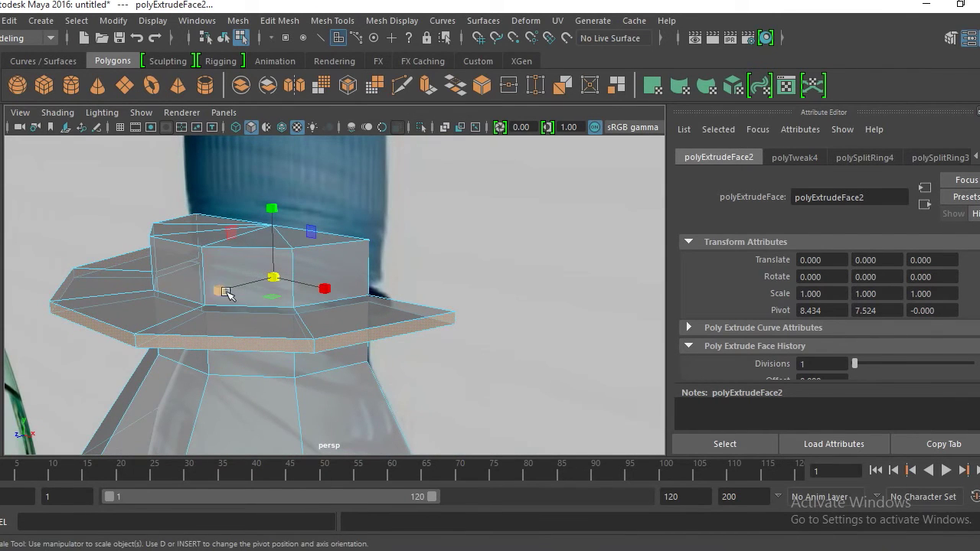
{"action": "left_click_drag", "start_coordinate": [154, 324], "coordinate": [269, 334], "text": "alt"}
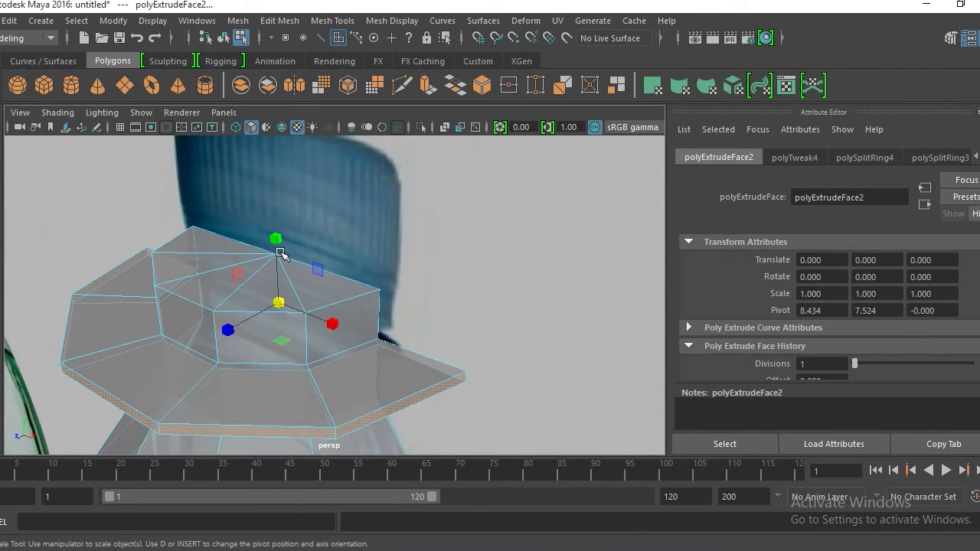
{"action": "left_click_drag", "start_coordinate": [298, 284], "coordinate": [313, 297], "text": "alt"}
{"action": "key", "text": "ctrl+z"}
{"action": "key", "text": "F10"}
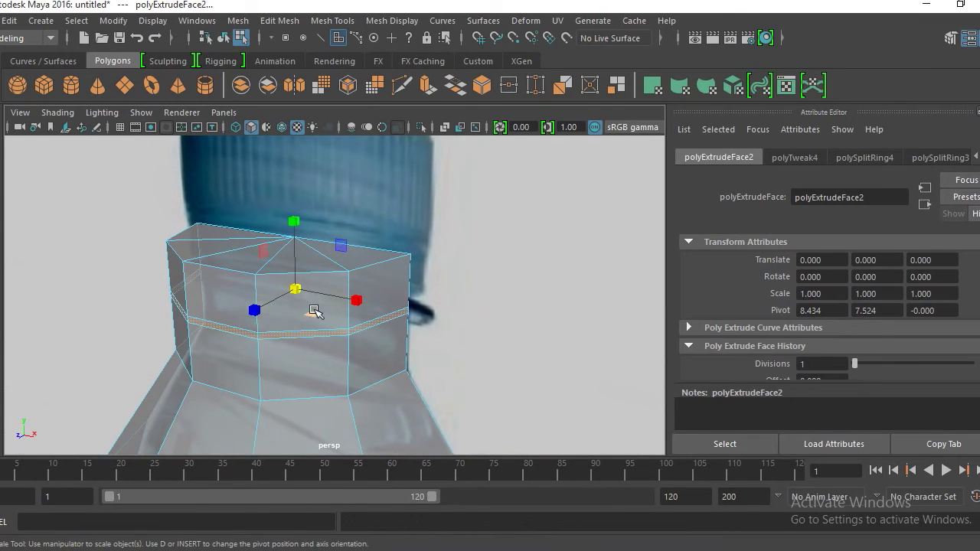
{"action": "key", "text": "F11"}
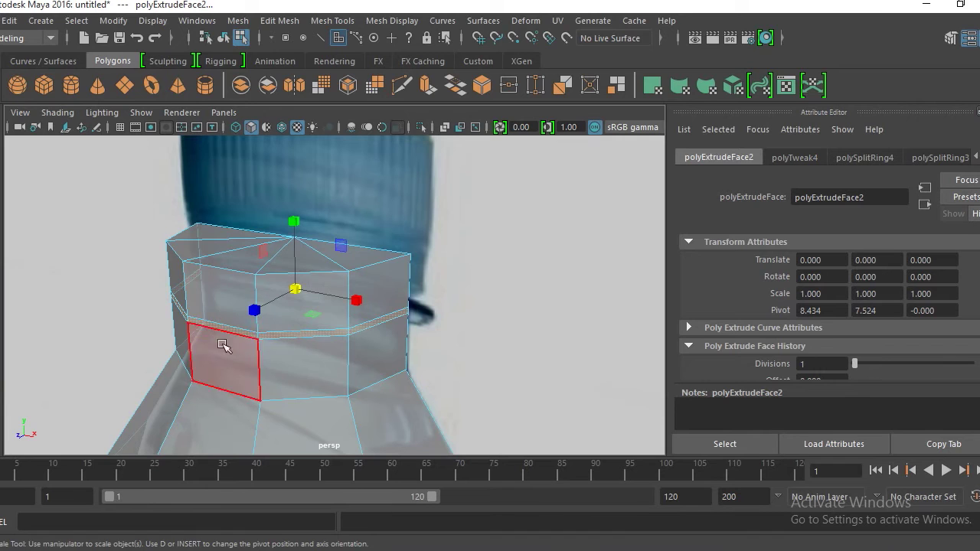
Try scaling the extruded neck band vertically and then outward horizontally, and undo both scalings
{"action": "left_click_drag", "start_coordinate": [293, 221], "coordinate": [291, 182]}
{"action": "key", "text": "ctrl+z"}
{"action": "left_click_drag", "start_coordinate": [335, 287], "coordinate": [351, 268], "text": "alt"}
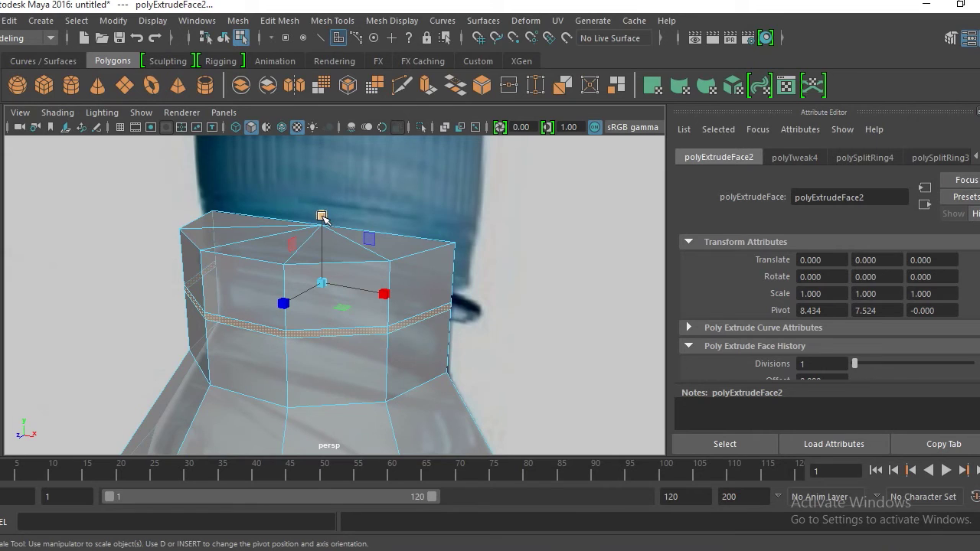
{"action": "left_click_drag", "start_coordinate": [322, 214], "coordinate": [352, 194], "text": "ctrl"}
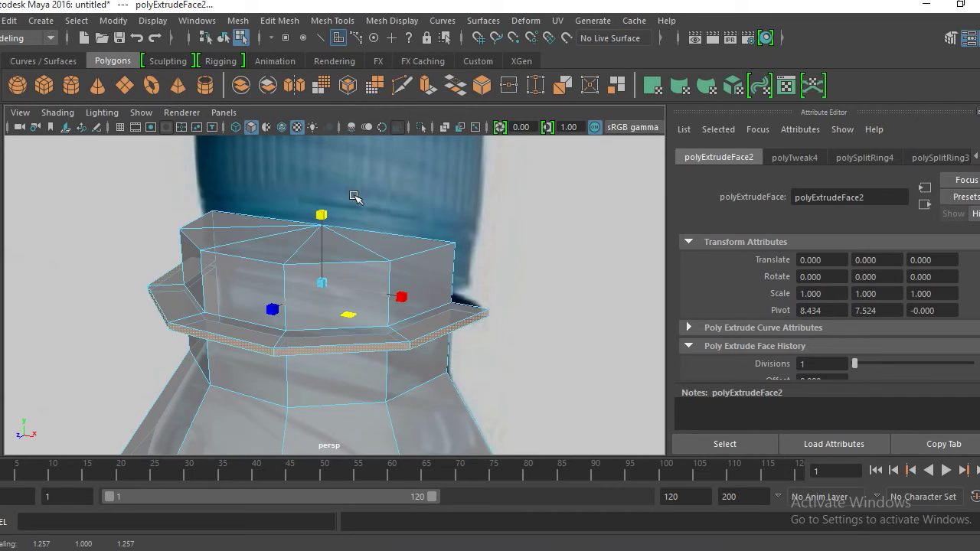
{"action": "middle_click_drag", "start_coordinate": [354, 196], "coordinate": [356, 198]}
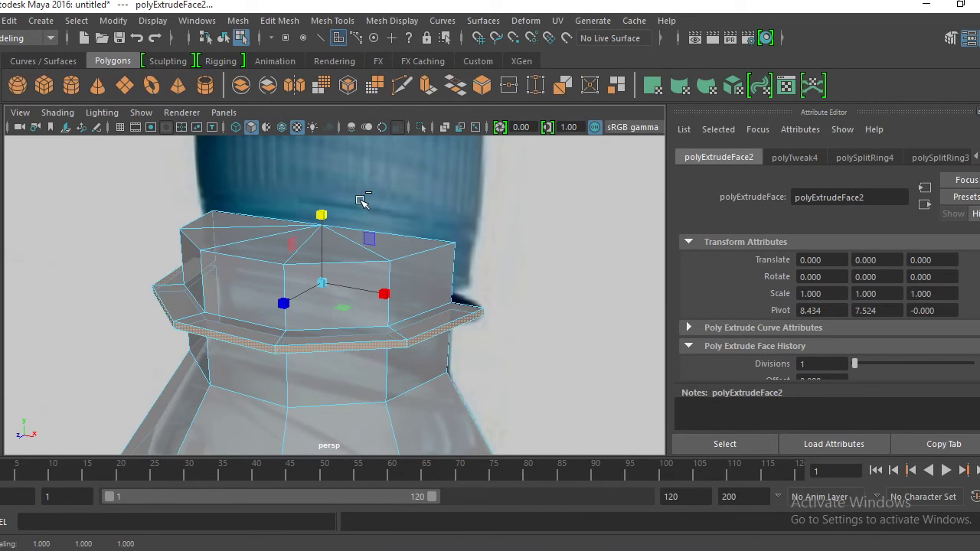
{"action": "key", "text": "ctrl+z"}
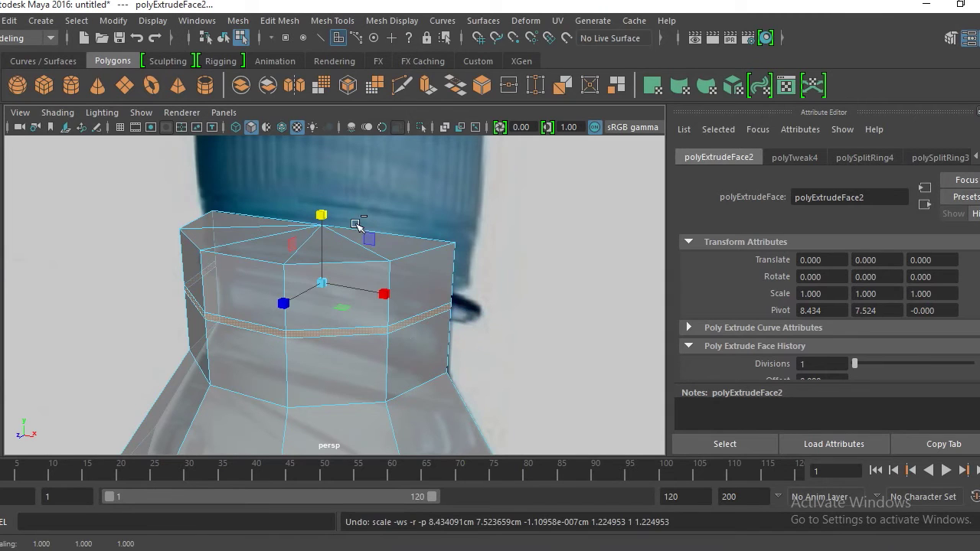
Scale the extruded neck band outward in the horizontal plane into a flange, check it in the front view, and reselect the bottle in object mode
{"action": "left_click_drag", "start_coordinate": [321, 215], "coordinate": [351, 193]}
{"action": "left_click", "coordinate": [348, 244]}
{"action": "key", "text": "space"}
{"action": "left_click_drag", "start_coordinate": [350, 254], "coordinate": [365, 280]}
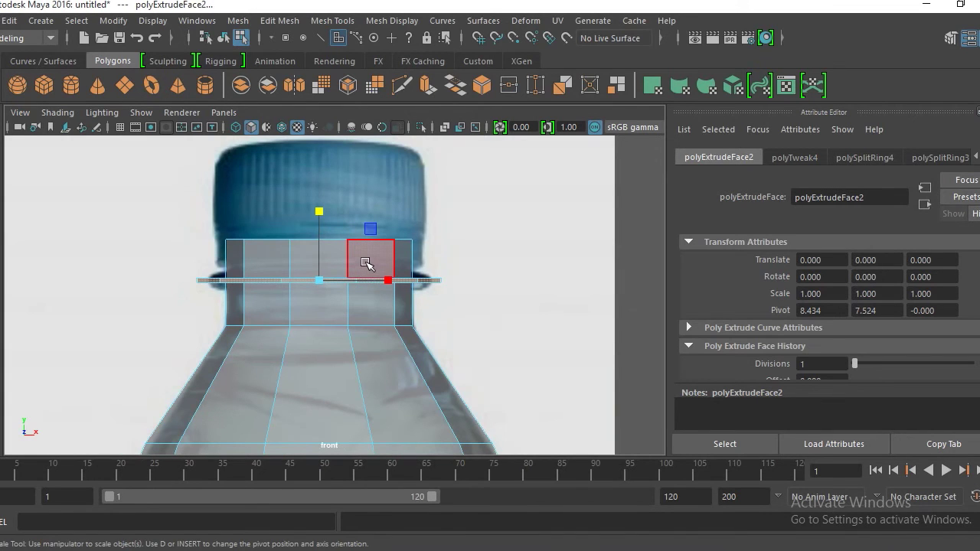
{"action": "scroll", "coordinate": [368, 287], "scroll_direction": "up", "scroll_amount": 5}
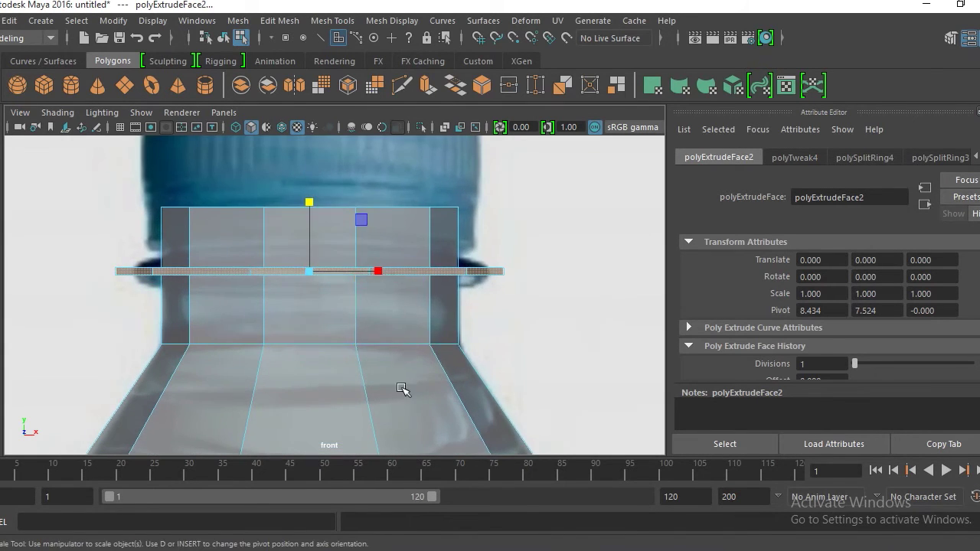
{"action": "right_click_drag", "start_coordinate": [353, 246], "coordinate": [428, 99]}
{"action": "left_click", "coordinate": [512, 213]}
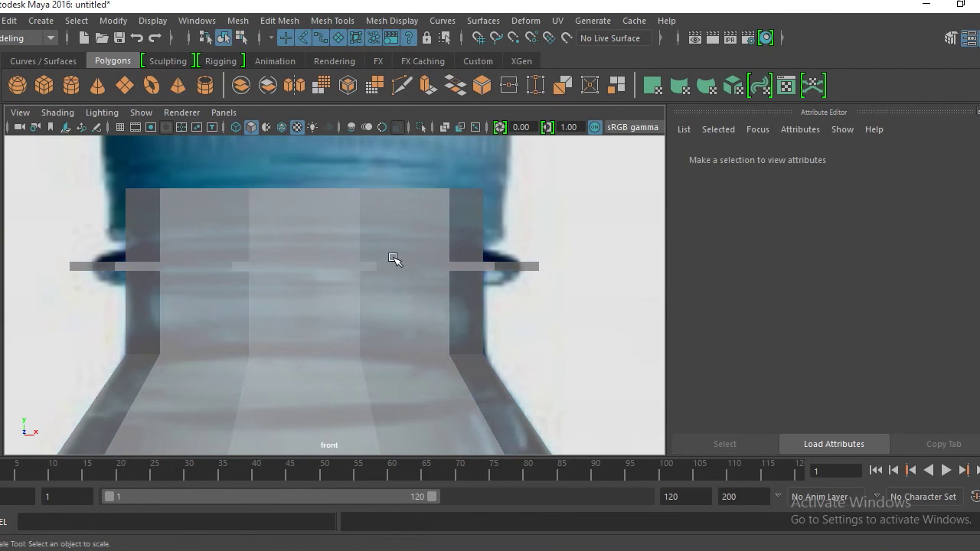
{"action": "left_click", "coordinate": [395, 258]}
Insert support edge loops close to the upper and lower edges of the flange's rim, and reselect the bottle in object mode
{"action": "scroll", "coordinate": [431, 349], "scroll_direction": "up", "scroll_amount": 2}
{"action": "right_click_drag", "start_coordinate": [389, 211], "coordinate": [324, 234], "text": "shift"}
{"action": "scroll", "coordinate": [411, 253], "scroll_direction": "up", "scroll_amount": 3}
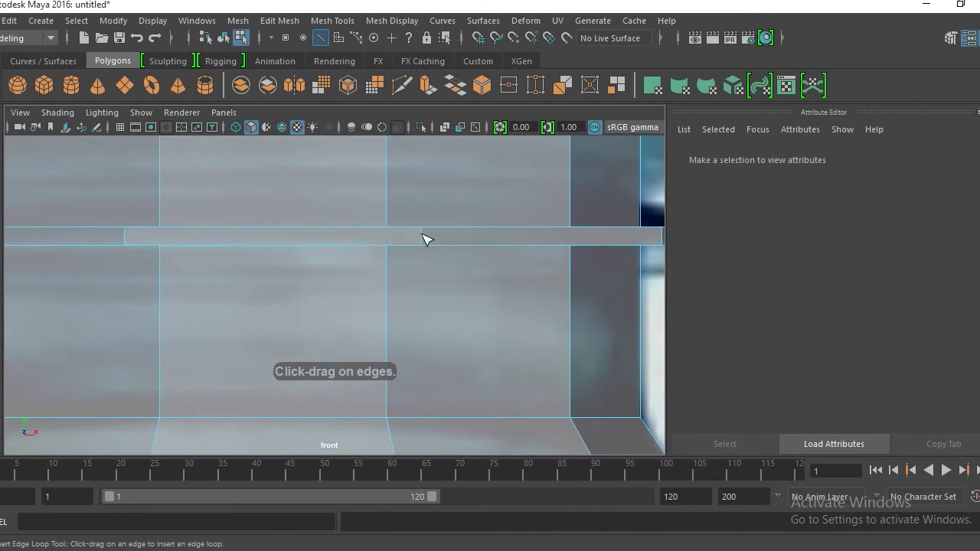
{"action": "left_click_drag", "start_coordinate": [427, 234], "coordinate": [426, 245]}
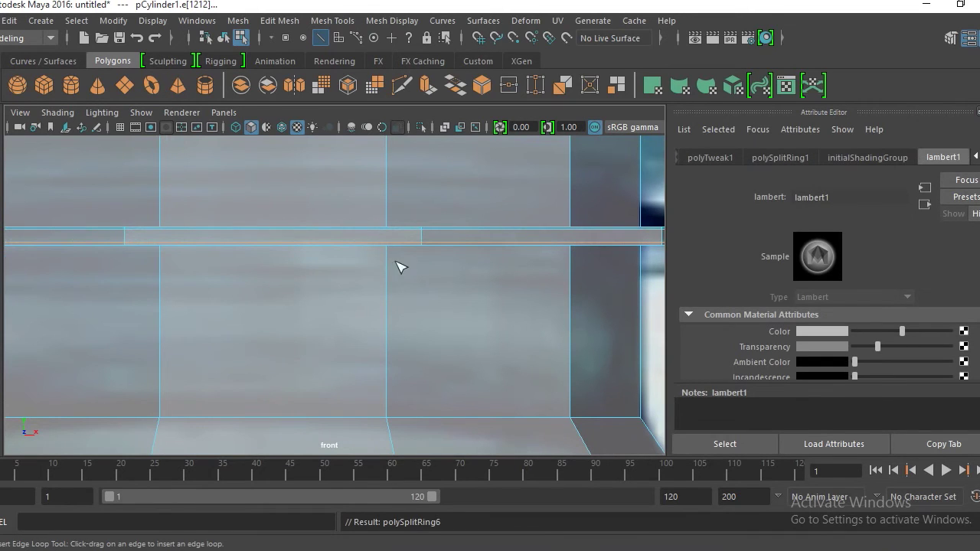
{"action": "key", "text": "q"}
{"action": "right_click_drag", "start_coordinate": [366, 241], "coordinate": [434, 109]}
{"action": "scroll", "coordinate": [359, 263], "scroll_direction": "down", "scroll_amount": 8}
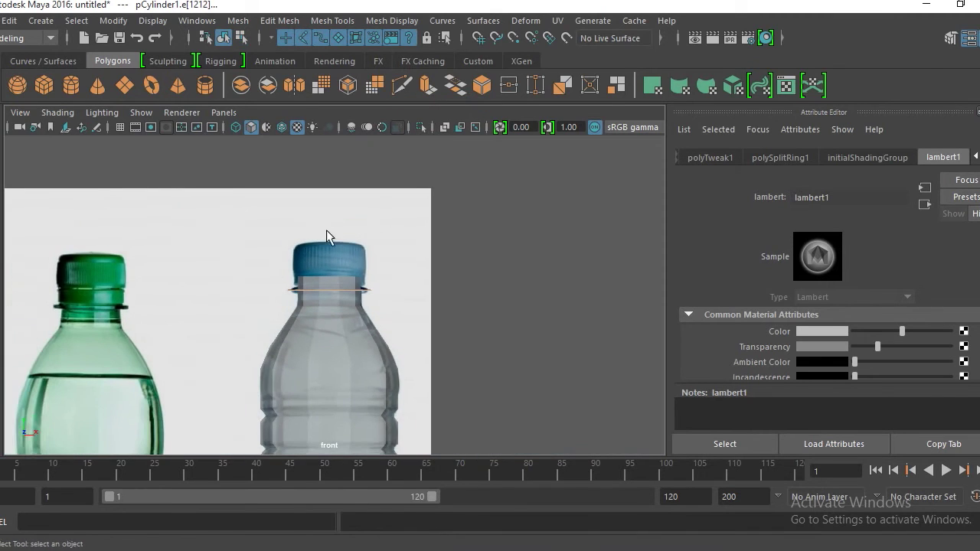
{"action": "scroll", "coordinate": [453, 430], "scroll_direction": "up", "scroll_amount": 5}
{"action": "scroll", "coordinate": [338, 320], "scroll_direction": "up", "scroll_amount": 2}
{"action": "left_click", "coordinate": [345, 232]}
{"action": "scroll", "coordinate": [329, 233], "scroll_direction": "up", "scroll_amount": 3}
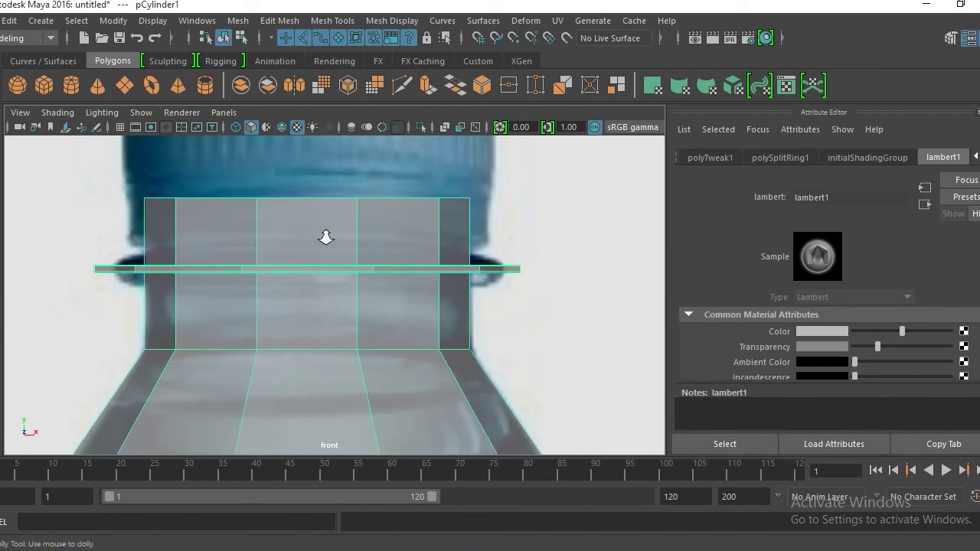
Insert an edge loop just below the neck's upper edge and another just above the neck's base, and return to object mode
{"action": "right_click_drag", "start_coordinate": [331, 211], "coordinate": [277, 232], "text": "shift"}
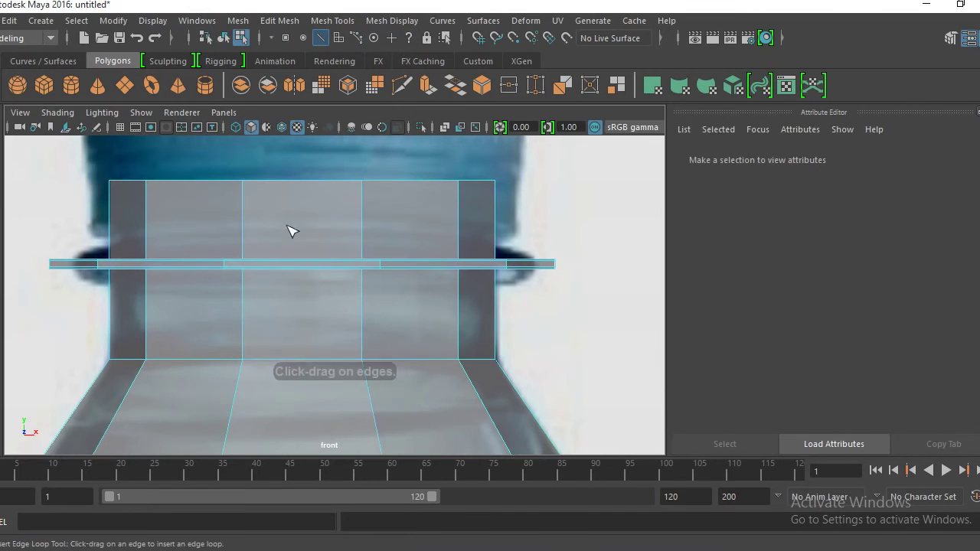
{"action": "left_click", "coordinate": [366, 193]}
{"action": "middle_click_drag", "start_coordinate": [310, 334], "coordinate": [348, 318], "text": "alt"}
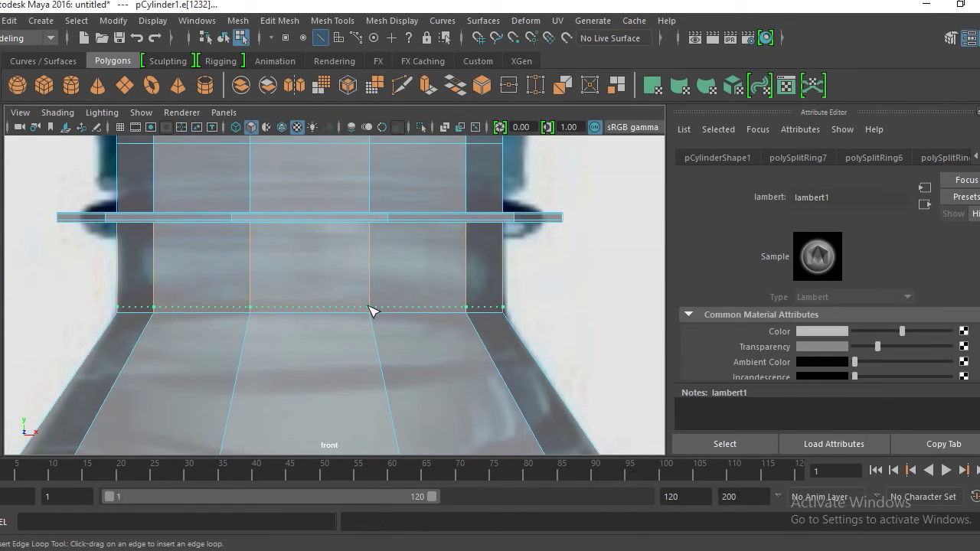
{"action": "left_click", "coordinate": [372, 308]}
{"action": "key", "text": "q"}
{"action": "right_click_drag", "start_coordinate": [354, 311], "coordinate": [410, 114]}
Turn on the bottle's smooth preview, reduce the lambert1 transparency to zero, and show the deselected bottle in the perspective view
{"action": "scroll", "coordinate": [271, 175], "scroll_direction": "down", "scroll_amount": 8}
{"action": "scroll", "coordinate": [274, 181], "scroll_direction": "down", "scroll_amount": 1}
{"action": "left_click", "coordinate": [348, 323]}
{"action": "key", "text": "3"}
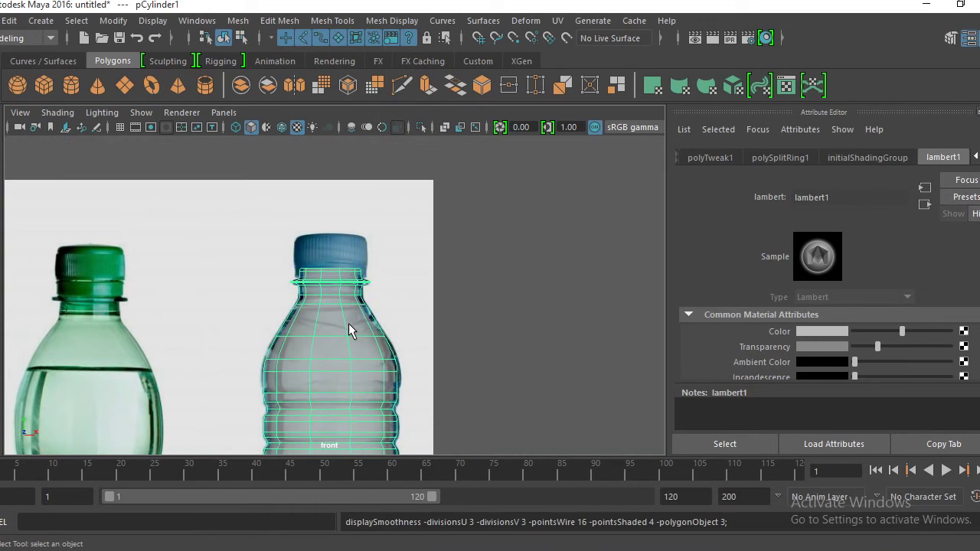
{"action": "left_click_drag", "start_coordinate": [878, 348], "coordinate": [848, 344]}
{"action": "left_click", "coordinate": [520, 291]}
{"action": "key", "text": "space"}
{"action": "left_click_drag", "start_coordinate": [412, 291], "coordinate": [424, 260]}
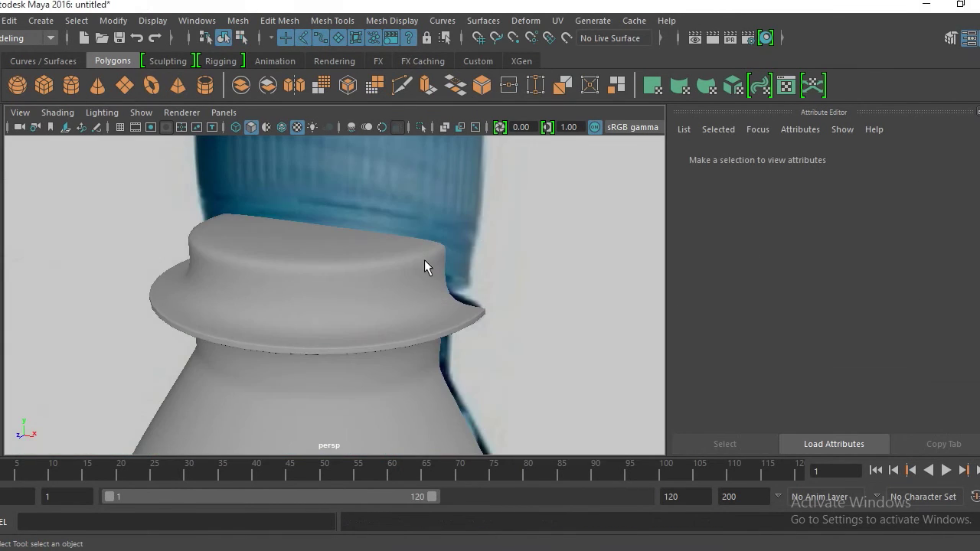
Examine the smoothed flange and neck from several angles in the perspective view
{"action": "right_click_drag", "start_coordinate": [442, 308], "coordinate": [379, 306], "text": "alt"}
{"action": "middle_click_drag", "start_coordinate": [378, 306], "coordinate": [420, 175], "text": "alt"}
{"action": "left_click_drag", "start_coordinate": [419, 175], "coordinate": [337, 262], "text": "alt"}
{"action": "right_click_drag", "start_coordinate": [390, 268], "coordinate": [551, 428], "text": "alt"}
{"action": "middle_click_drag", "start_coordinate": [431, 239], "coordinate": [425, 359], "text": "alt"}
{"action": "left_click_drag", "start_coordinate": [425, 358], "coordinate": [457, 380], "text": "alt"}
{"action": "middle_click_drag", "start_coordinate": [421, 228], "coordinate": [401, 324], "text": "alt"}
{"action": "right_click_drag", "start_coordinate": [401, 324], "coordinate": [427, 372], "text": "alt"}
{"action": "left_click_drag", "start_coordinate": [427, 372], "coordinate": [397, 367], "text": "alt"}
{"action": "left_click_drag", "start_coordinate": [542, 287], "coordinate": [274, 320], "text": "alt"}
Turn off the smooth preview and insert supporting edge loops around the neck directly above and below the flange, and return to object mode
{"action": "left_click", "coordinate": [270, 330]}
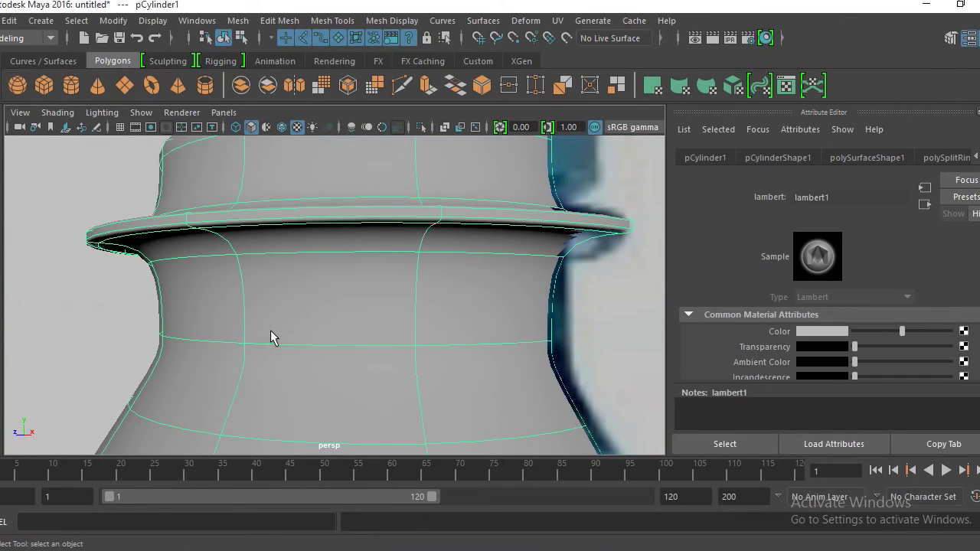
{"action": "key", "text": "1"}
{"action": "left_click_drag", "start_coordinate": [304, 357], "coordinate": [345, 330], "text": "alt"}
{"action": "right_click_drag", "start_coordinate": [342, 301], "coordinate": [259, 239], "text": "shift"}
{"action": "scroll", "coordinate": [251, 299], "scroll_direction": "up", "scroll_amount": 3}
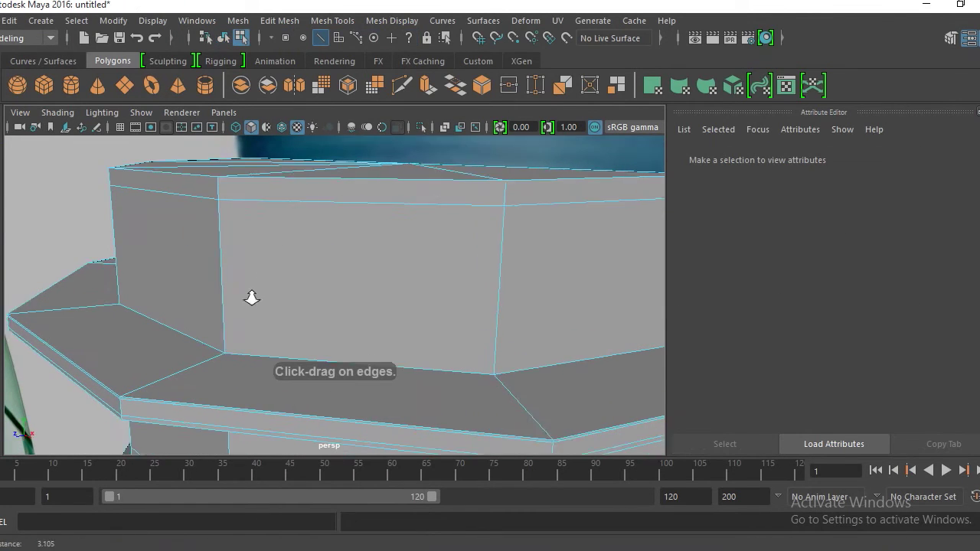
{"action": "left_click_drag", "start_coordinate": [207, 344], "coordinate": [207, 361]}
{"action": "middle_click_drag", "start_coordinate": [208, 360], "coordinate": [283, 280], "text": "alt"}
{"action": "left_click_drag", "start_coordinate": [270, 383], "coordinate": [251, 346], "text": "alt"}
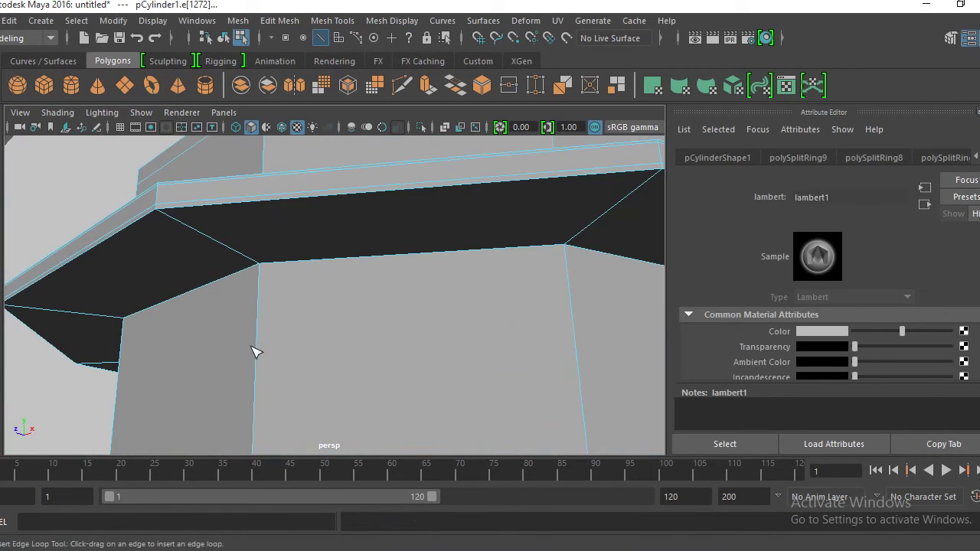
{"action": "left_click", "coordinate": [257, 269]}
{"action": "left_click_drag", "start_coordinate": [252, 306], "coordinate": [278, 296], "text": "alt"}
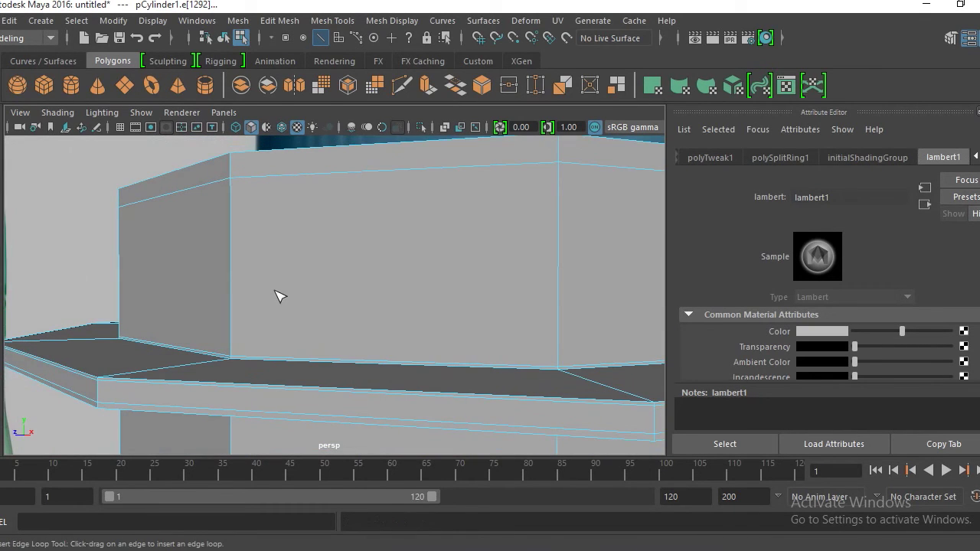
{"action": "right_click_drag", "start_coordinate": [291, 280], "coordinate": [349, 119]}
Turn the bottle's smooth preview back on and deselect the bottle
{"action": "left_click_drag", "start_coordinate": [344, 146], "coordinate": [358, 308], "text": "alt"}
{"action": "left_click", "coordinate": [344, 310]}
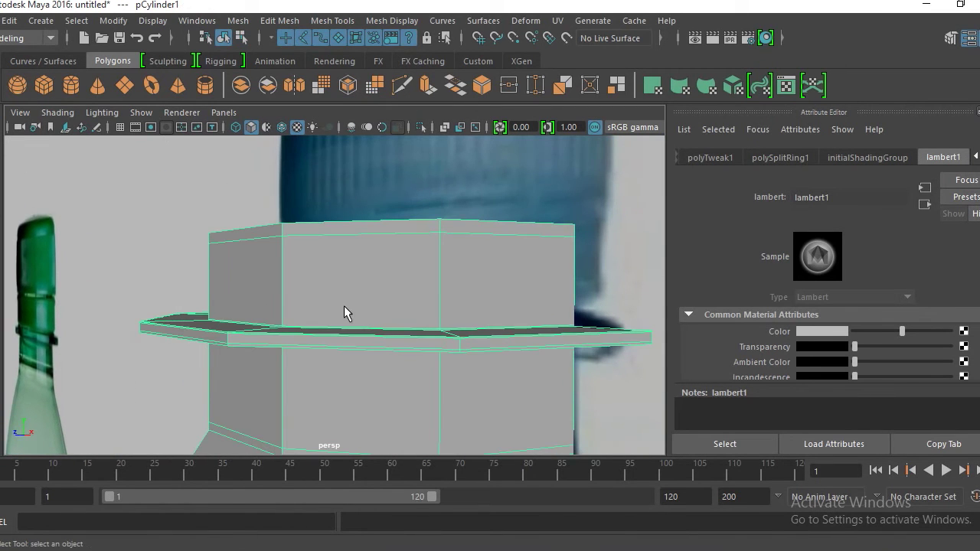
{"action": "key", "text": "3"}
{"action": "left_click", "coordinate": [199, 238]}
Inspect the junction between the smoothed neck and the flange from close up and from several angles
{"action": "right_click_drag", "start_coordinate": [199, 239], "coordinate": [298, 341], "text": "alt"}
{"action": "left_click_drag", "start_coordinate": [298, 342], "coordinate": [278, 325], "text": "alt"}
{"action": "right_click_drag", "start_coordinate": [366, 349], "coordinate": [256, 255], "text": "alt"}
{"action": "middle_click_drag", "start_coordinate": [354, 361], "coordinate": [299, 248], "text": "alt"}
{"action": "right_click_drag", "start_coordinate": [299, 247], "coordinate": [292, 311], "text": "alt"}
{"action": "left_click_drag", "start_coordinate": [294, 293], "coordinate": [258, 332], "text": "alt"}
{"action": "scroll", "coordinate": [337, 382], "scroll_direction": "up", "scroll_amount": 5}
{"action": "scroll", "coordinate": [337, 381], "scroll_direction": "down", "scroll_amount": 3}
{"action": "left_click_drag", "start_coordinate": [337, 381], "coordinate": [352, 329], "text": "alt"}
Raise the lambert1 transparency in the front view so the reference shows through the bottle, and deselect the bottle
{"action": "key", "text": "space"}
{"action": "scroll", "coordinate": [344, 280], "scroll_direction": "down", "scroll_amount": 1}
{"action": "scroll", "coordinate": [344, 280], "scroll_direction": "up", "scroll_amount": 1}
{"action": "left_click", "coordinate": [343, 329]}
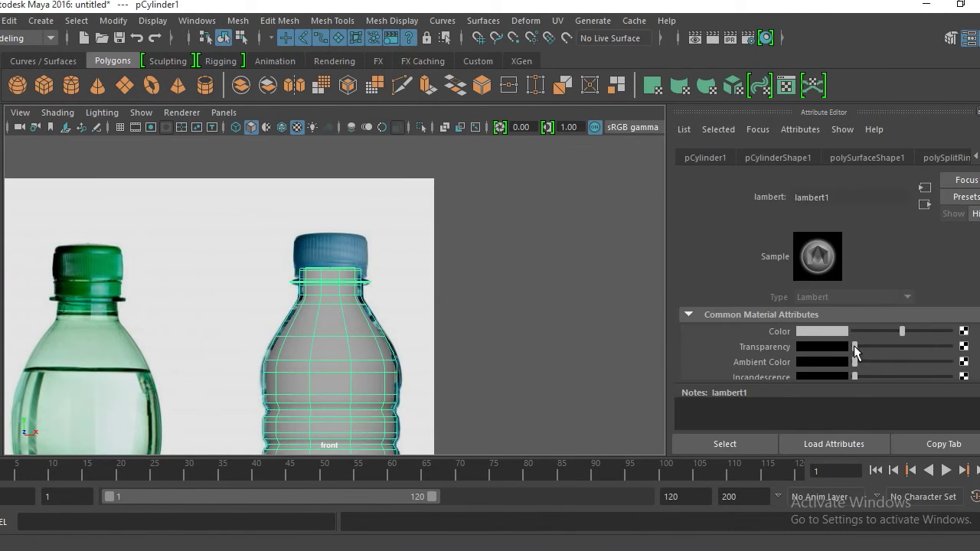
{"action": "left_click_drag", "start_coordinate": [855, 345], "coordinate": [886, 349]}
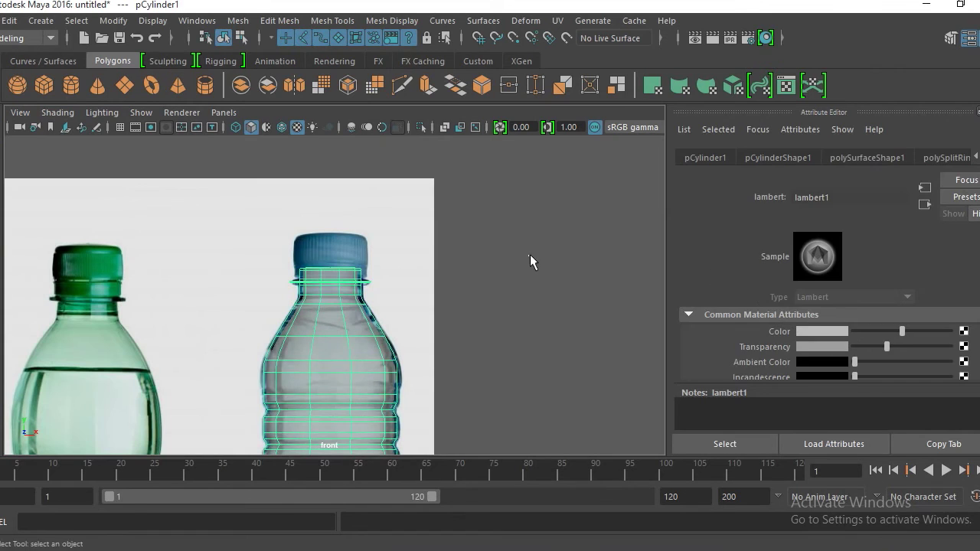
{"action": "left_click", "coordinate": [530, 254]}
{"action": "scroll", "coordinate": [426, 330], "scroll_direction": "up", "scroll_amount": 5}
{"action": "middle_click_drag", "start_coordinate": [407, 274], "coordinate": [438, 300], "text": "alt"}
{"action": "left_click_drag", "start_coordinate": [419, 313], "coordinate": [400, 299], "text": "alt"}
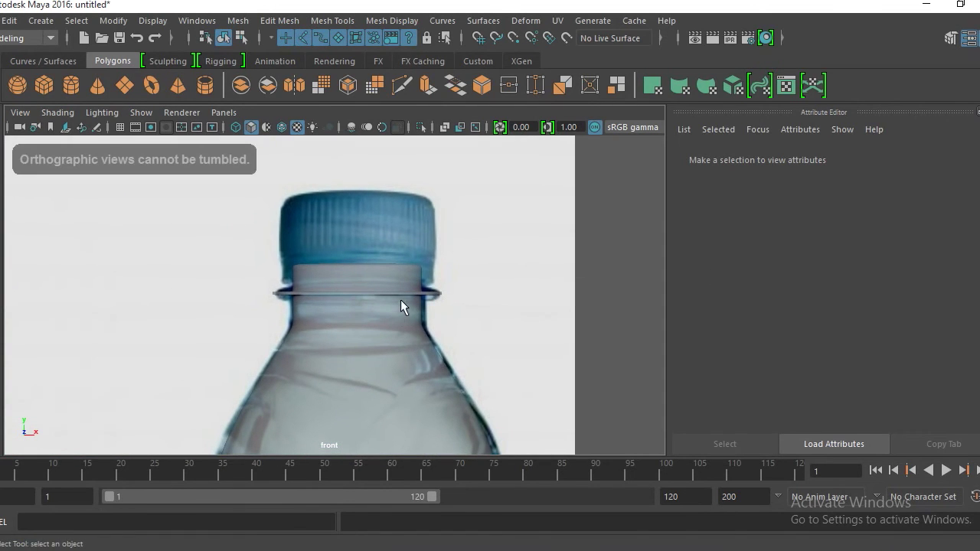
Create a new polygon cylinder for the cap and set its axis subdivisions to 10
{"action": "left_click", "coordinate": [71, 86]}
{"action": "scroll", "coordinate": [317, 221], "scroll_direction": "down", "scroll_amount": 3}
{"action": "middle_click_drag", "start_coordinate": [316, 221], "coordinate": [329, 161], "text": "alt"}
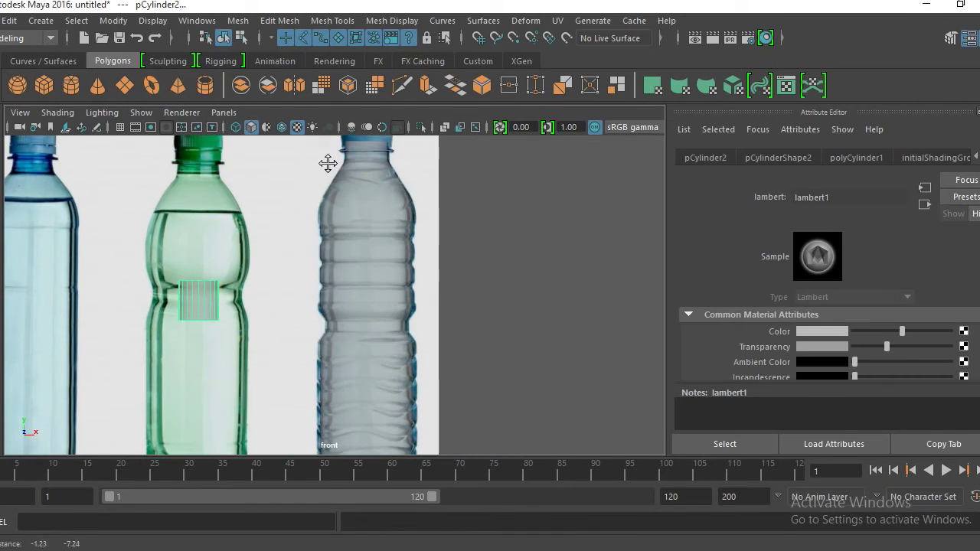
{"action": "middle_click_drag", "start_coordinate": [293, 294], "coordinate": [261, 333], "text": "alt"}
{"action": "key", "text": "w"}
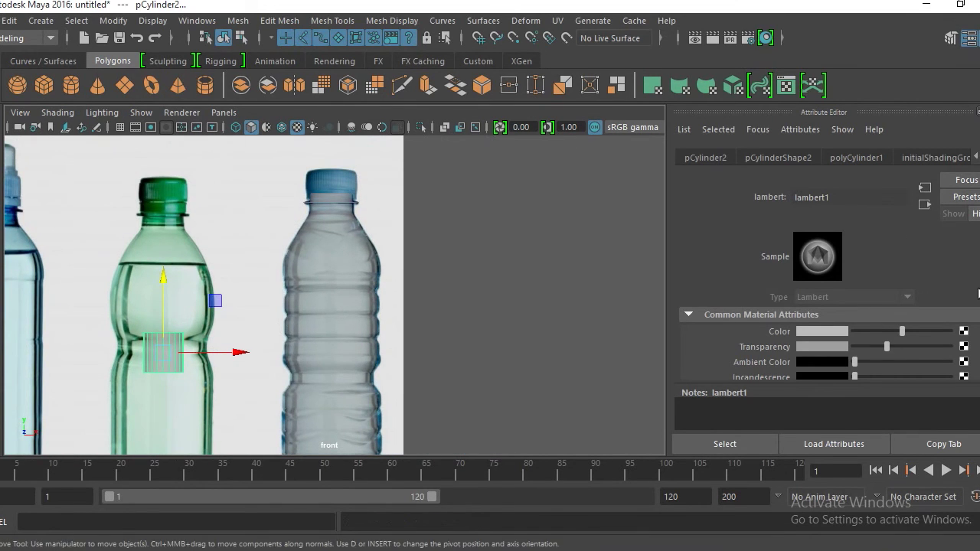
{"action": "key", "text": "ctrl+a"}
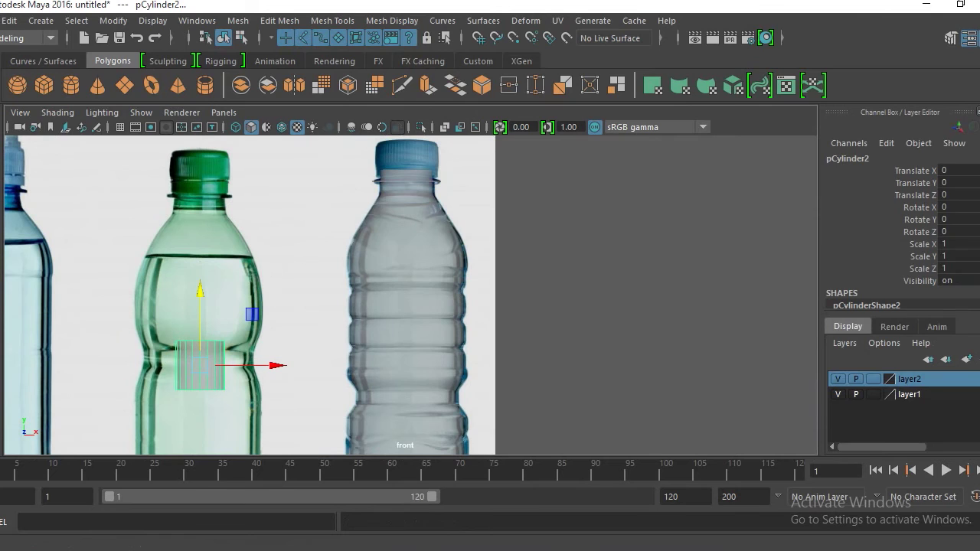
{"action": "scroll", "coordinate": [968, 255], "scroll_direction": "down", "scroll_amount": 5}
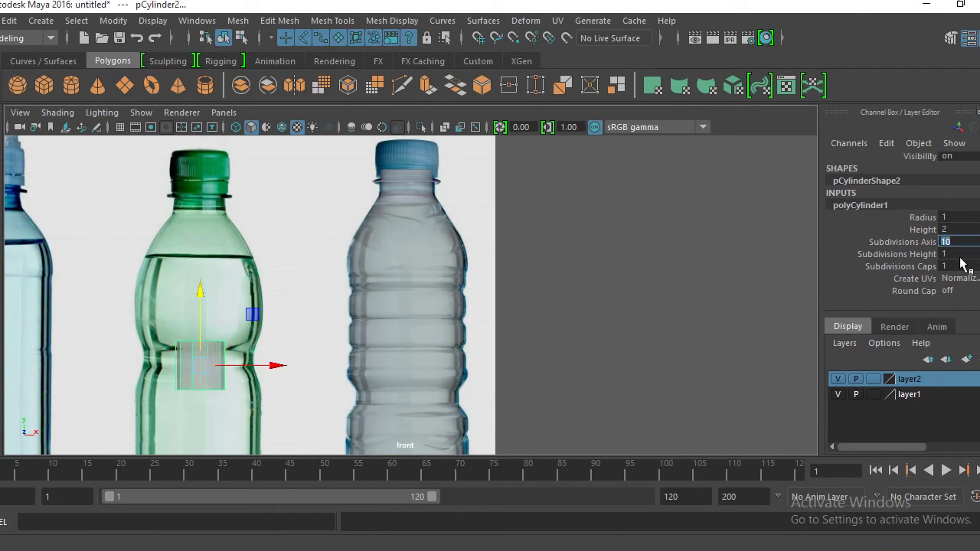
Move the new cylinder onto the blue bottle's cap and scale it uniformly to match the cap's width
{"action": "left_click_drag", "start_coordinate": [278, 365], "coordinate": [482, 365]}
{"action": "left_click_drag", "start_coordinate": [406, 295], "coordinate": [406, 162]}
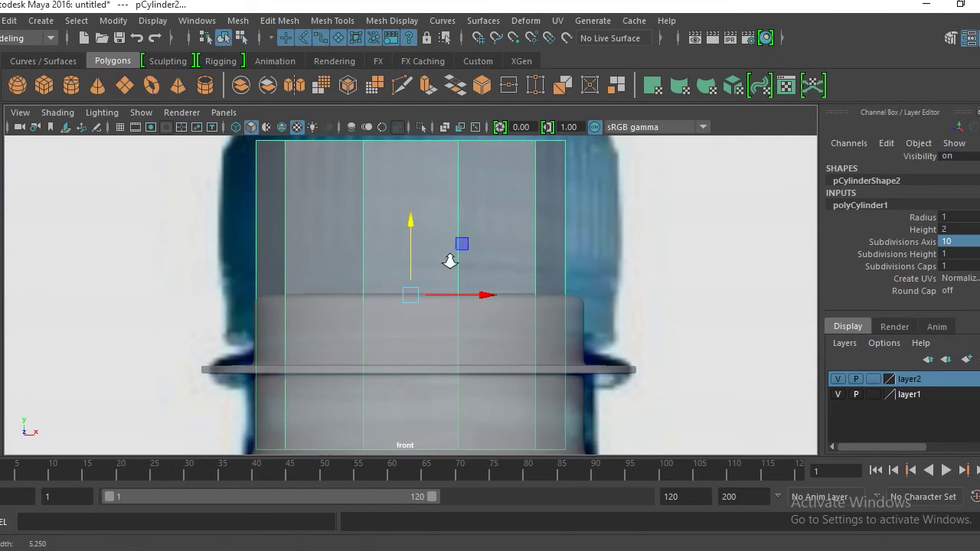
{"action": "scroll", "coordinate": [448, 258], "scroll_direction": "down", "scroll_amount": 3}
{"action": "key", "text": "r"}
{"action": "left_click_drag", "start_coordinate": [414, 297], "coordinate": [490, 297]}
{"action": "key", "text": "w"}
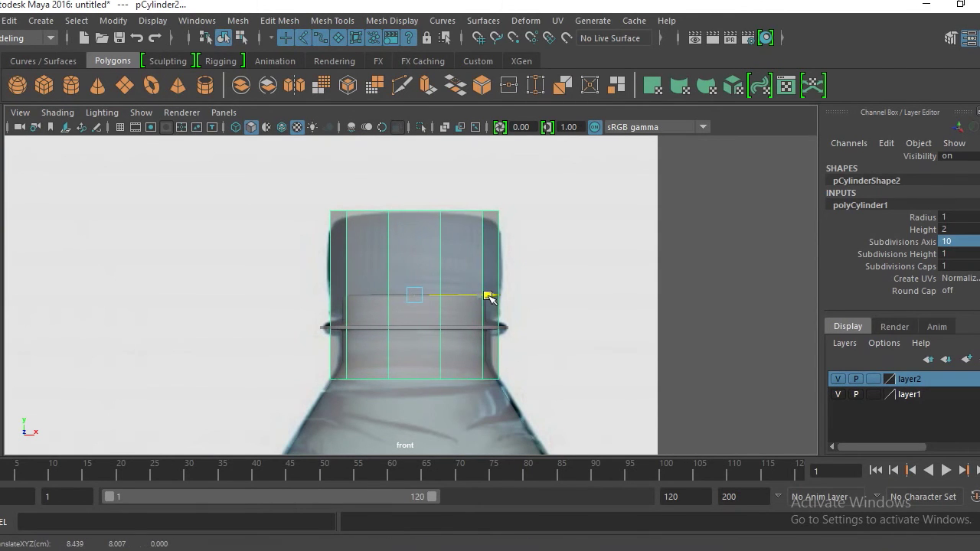
{"action": "key", "text": "r"}
{"action": "left_click_drag", "start_coordinate": [415, 296], "coordinate": [425, 295]}
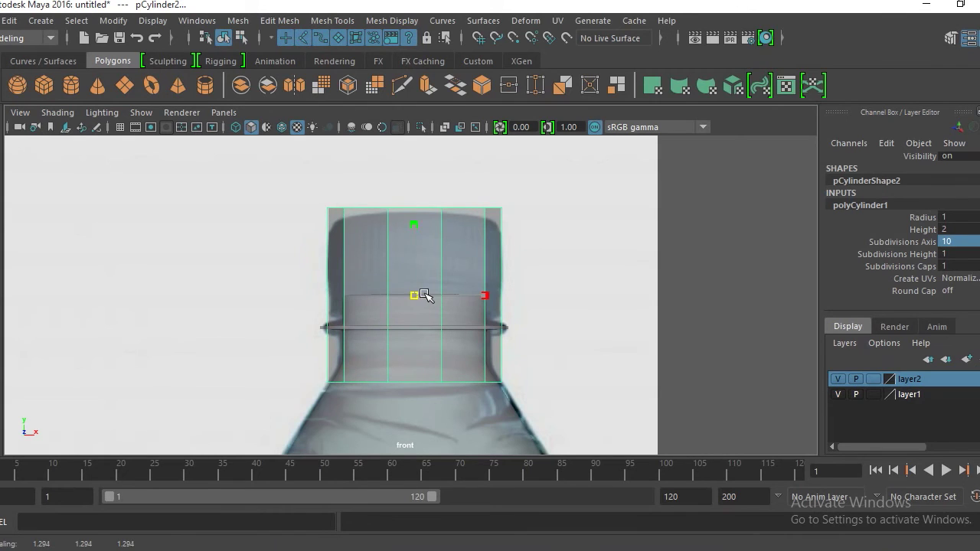
Shorten the cap cylinder vertically and move it up to fit the reference cap above the flange
{"action": "left_click_drag", "start_coordinate": [414, 226], "coordinate": [415, 194]}
{"action": "key", "text": "w"}
{"action": "key", "text": "r"}
{"action": "key", "text": "w"}
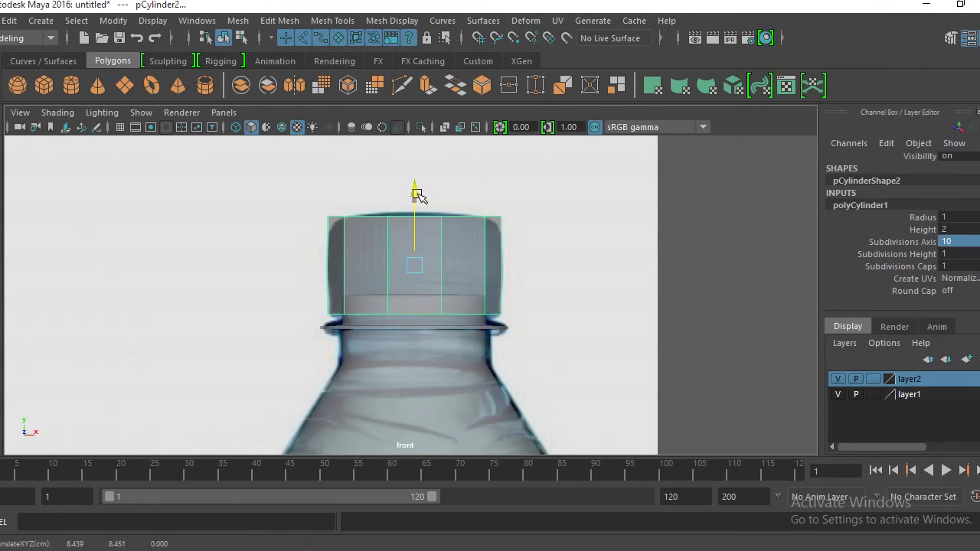
{"action": "scroll", "coordinate": [454, 317], "scroll_direction": "up", "scroll_amount": 8}
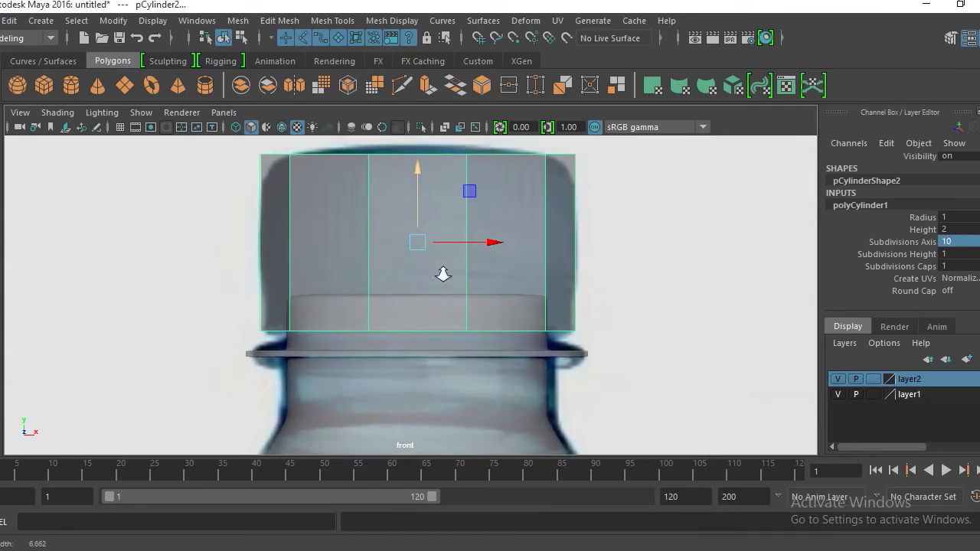
Insert edge loops near the cap cylinder's upper and lower edges plus two close together in its lower part, and switch to vertex selection
{"action": "middle_click_drag", "start_coordinate": [443, 236], "coordinate": [437, 288], "text": "alt"}
{"action": "right_click_drag", "start_coordinate": [437, 289], "coordinate": [428, 278], "text": "alt"}
{"action": "right_click_drag", "start_coordinate": [411, 221], "coordinate": [360, 228], "text": "shift"}
{"action": "mouse_move", "coordinate": [583, 202]}
{"action": "left_mouse_down"}
{"action": "mouse_move", "coordinate": [590, 190]}
{"action": "mouse_move", "coordinate": [584, 199]}
{"action": "left_mouse_up"}
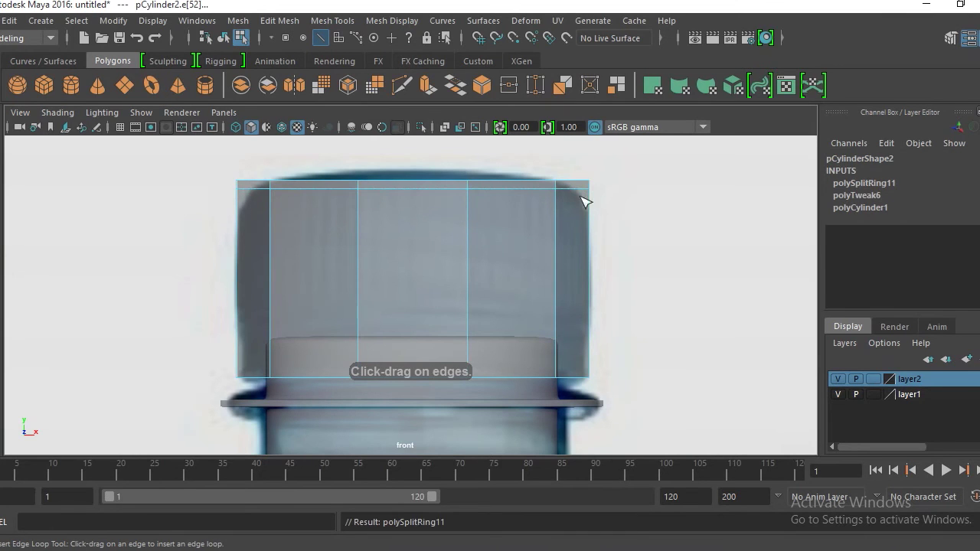
{"action": "left_click_drag", "start_coordinate": [586, 363], "coordinate": [595, 374]}
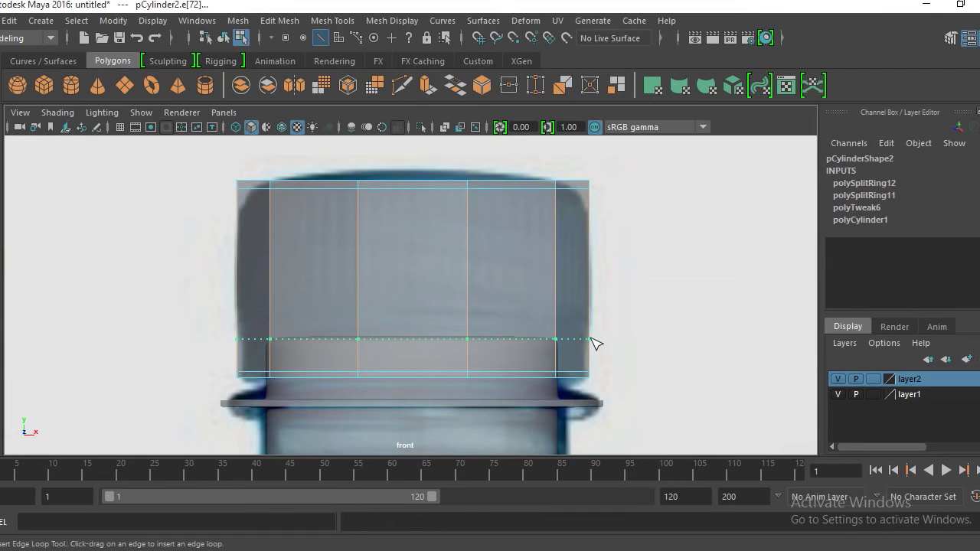
{"action": "left_click_drag", "start_coordinate": [592, 336], "coordinate": [591, 324]}
{"action": "right_click_drag", "start_coordinate": [352, 291], "coordinate": [297, 128]}
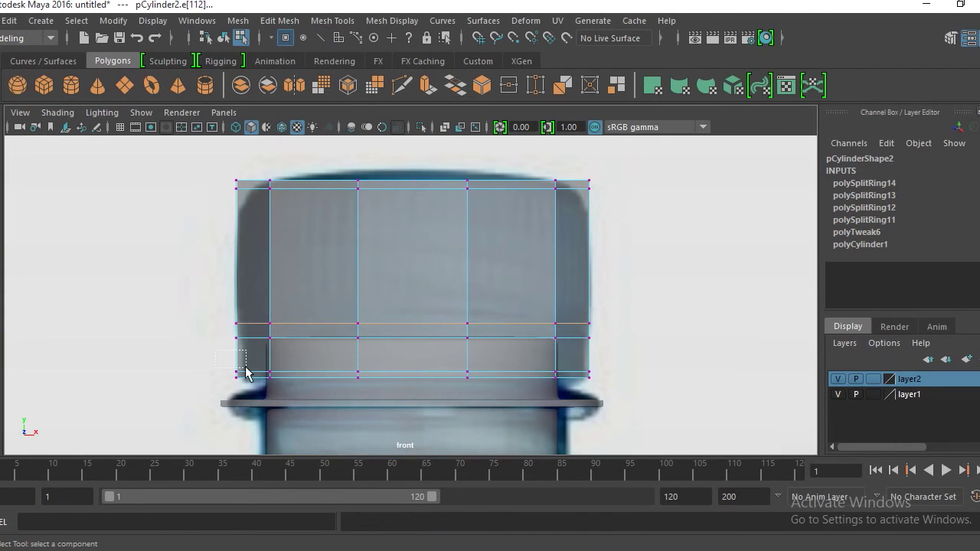
Select the vertex rows in the cap cylinder's lower part and scale them slightly inward to match the reference's narrower collar
{"action": "left_click_drag", "start_coordinate": [245, 373], "coordinate": [248, 377]}
{"action": "left_click_drag", "start_coordinate": [454, 413], "coordinate": [626, 414]}
{"action": "key", "text": "r"}
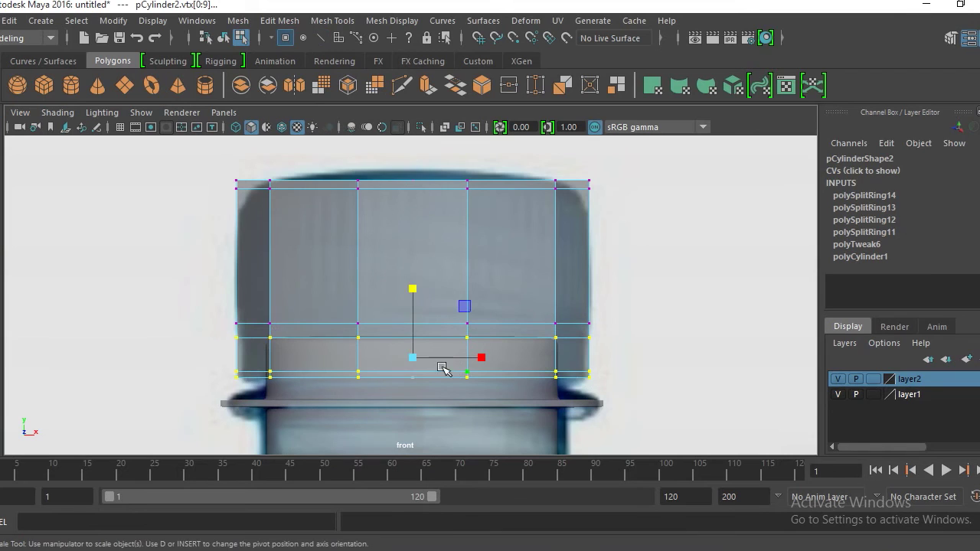
{"action": "left_click_drag", "start_coordinate": [413, 356], "coordinate": [408, 359]}
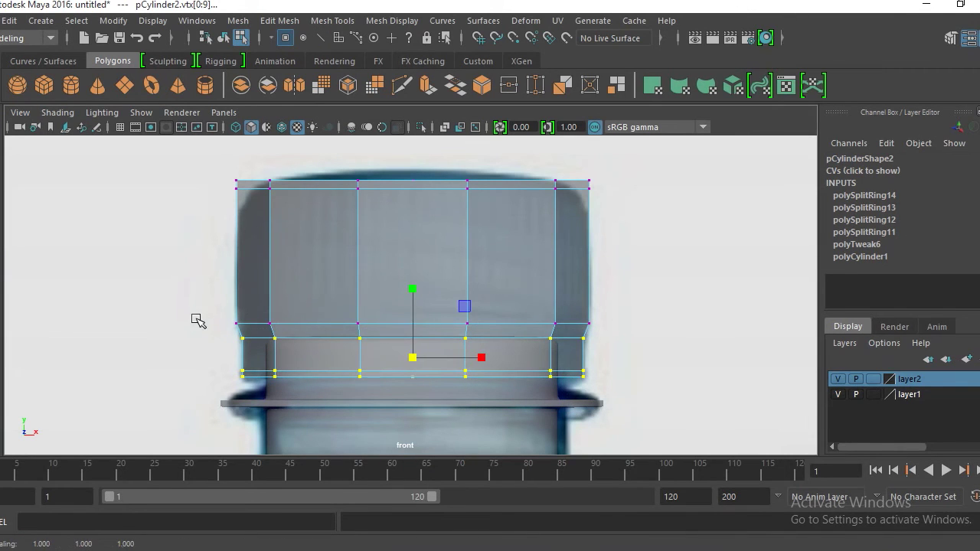
{"action": "left_click", "coordinate": [281, 318]}
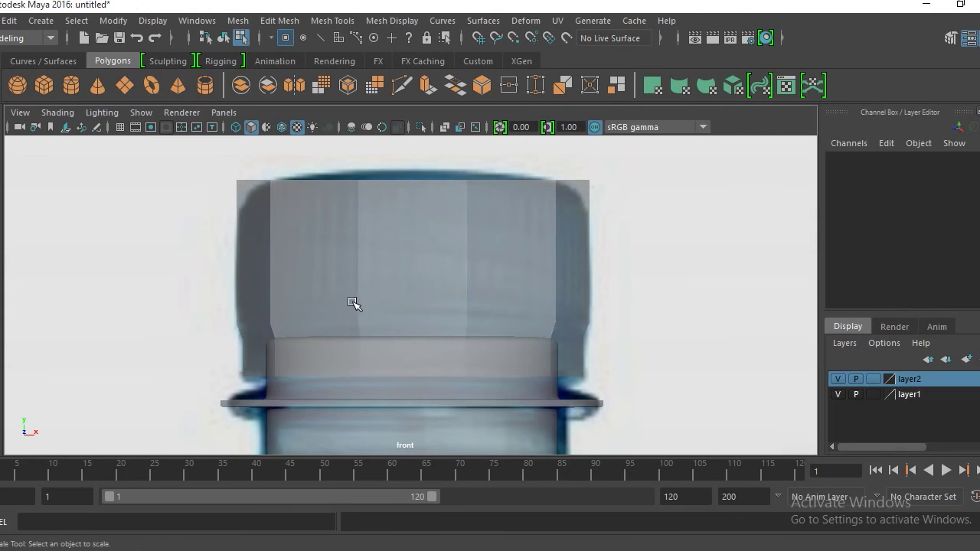
Insert an edge loop just above the cap's tapered step and display the cap in smooth preview
{"action": "right_click_drag", "start_coordinate": [362, 300], "coordinate": [432, 103]}
{"action": "left_click", "coordinate": [392, 287]}
{"action": "right_click_drag", "start_coordinate": [391, 287], "coordinate": [309, 238], "text": "shift"}
{"action": "left_click_drag", "start_coordinate": [272, 299], "coordinate": [274, 316]}
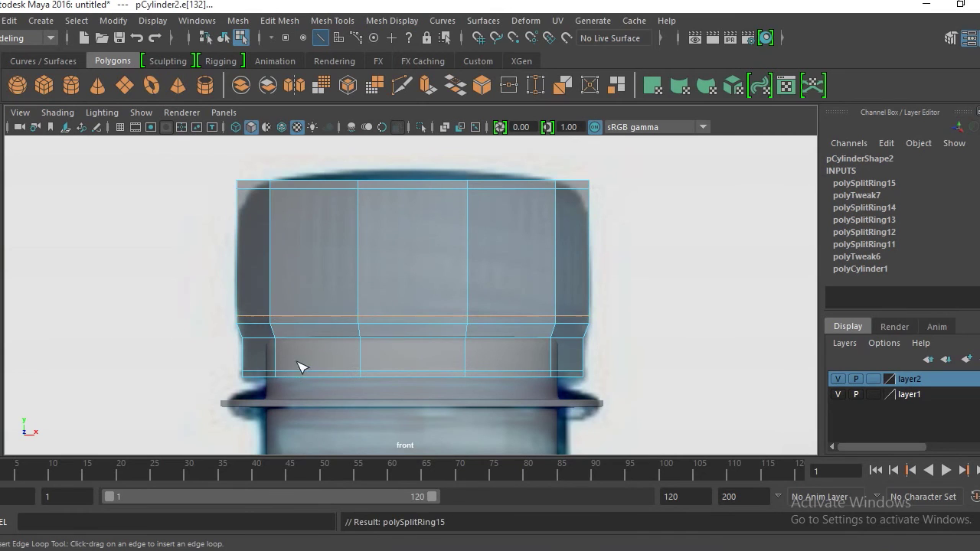
{"action": "right_click_drag", "start_coordinate": [393, 243], "coordinate": [451, 90]}
{"action": "key", "text": "3"}
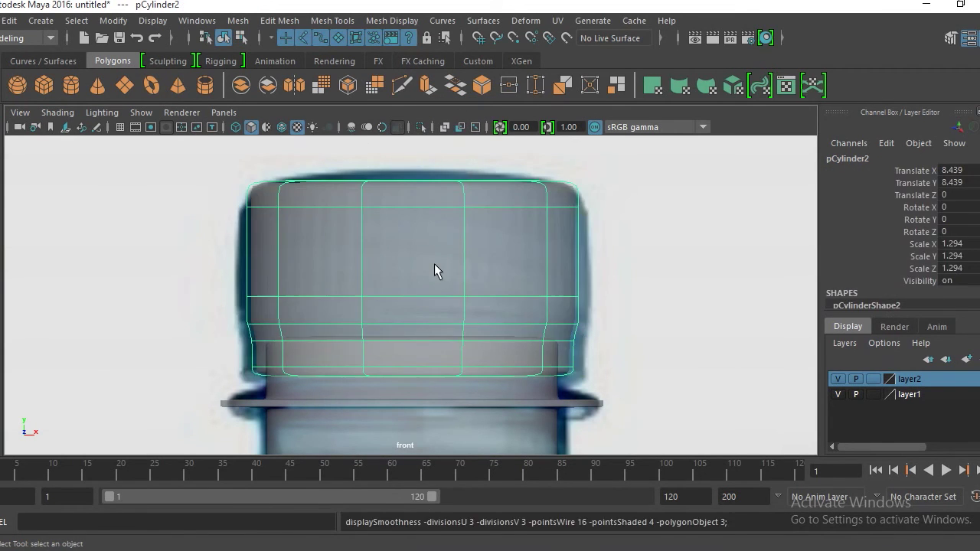
Examine the wavy ribs on the reference bottle's lower body in the perspective view and select the bottle body mesh
{"action": "key", "text": "space"}
{"action": "left_click_drag", "start_coordinate": [385, 253], "coordinate": [506, 282]}
{"action": "left_click", "coordinate": [468, 287]}
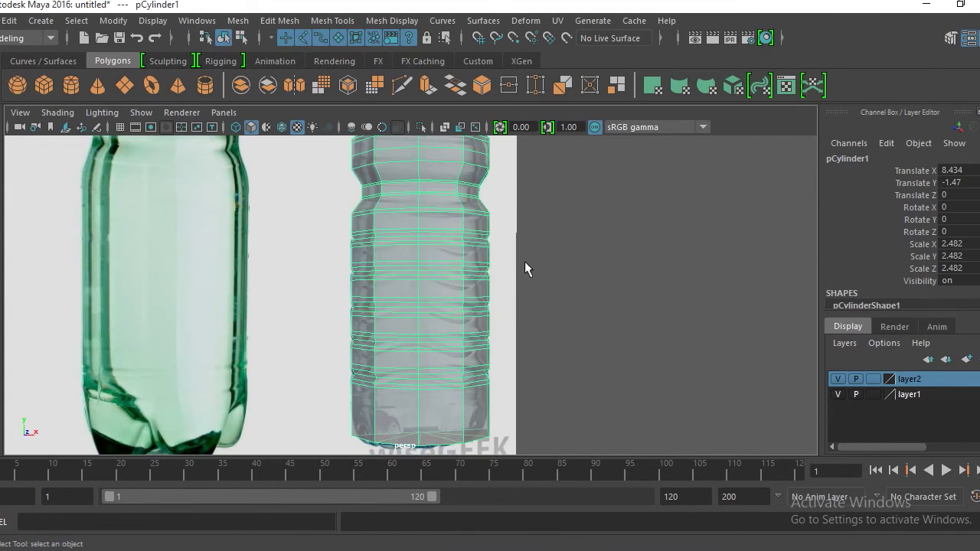
{"action": "middle_click_drag", "start_coordinate": [514, 252], "coordinate": [527, 284], "text": "alt"}
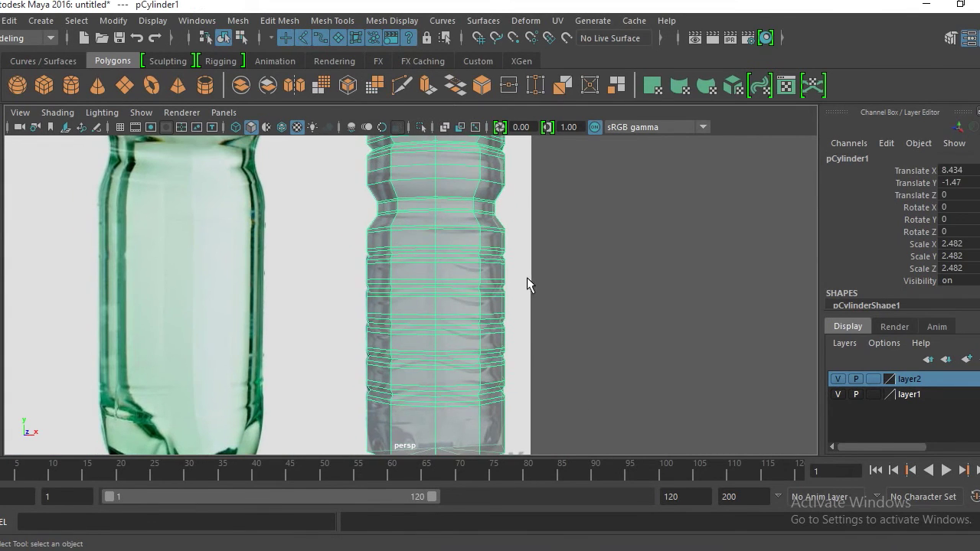
{"action": "middle_click_drag", "start_coordinate": [512, 246], "coordinate": [562, 268], "text": "alt"}
{"action": "scroll", "coordinate": [520, 231], "scroll_direction": "down", "scroll_amount": 3}
{"action": "scroll", "coordinate": [521, 231], "scroll_direction": "up", "scroll_amount": 5}
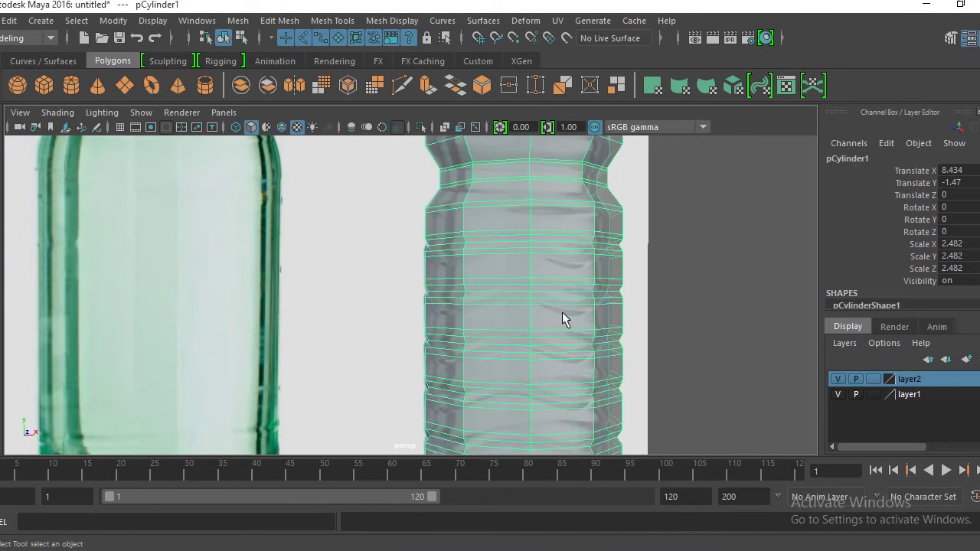
{"action": "left_click", "coordinate": [652, 287]}
{"action": "middle_click_drag", "start_coordinate": [652, 296], "coordinate": [561, 278], "text": "alt"}
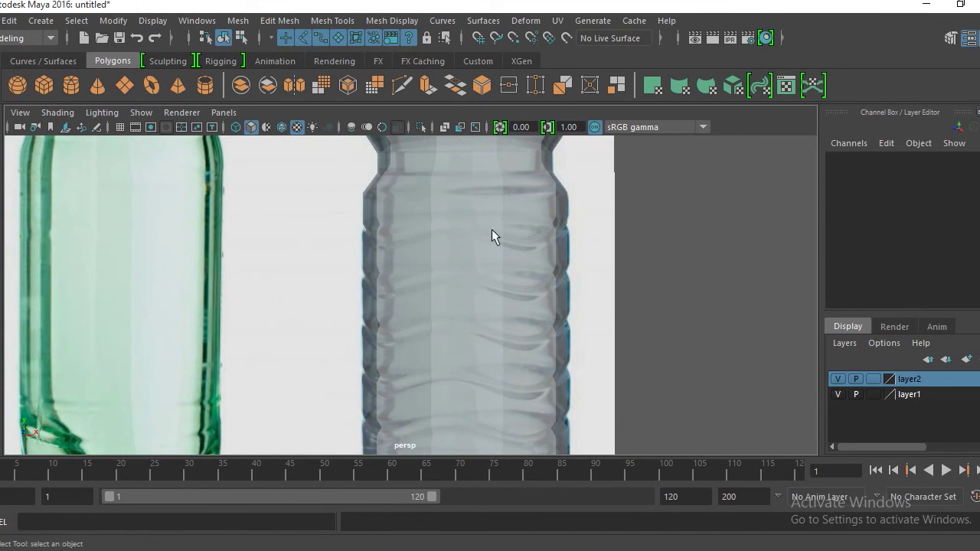
{"action": "scroll", "coordinate": [485, 256], "scroll_direction": "down", "scroll_amount": 5}
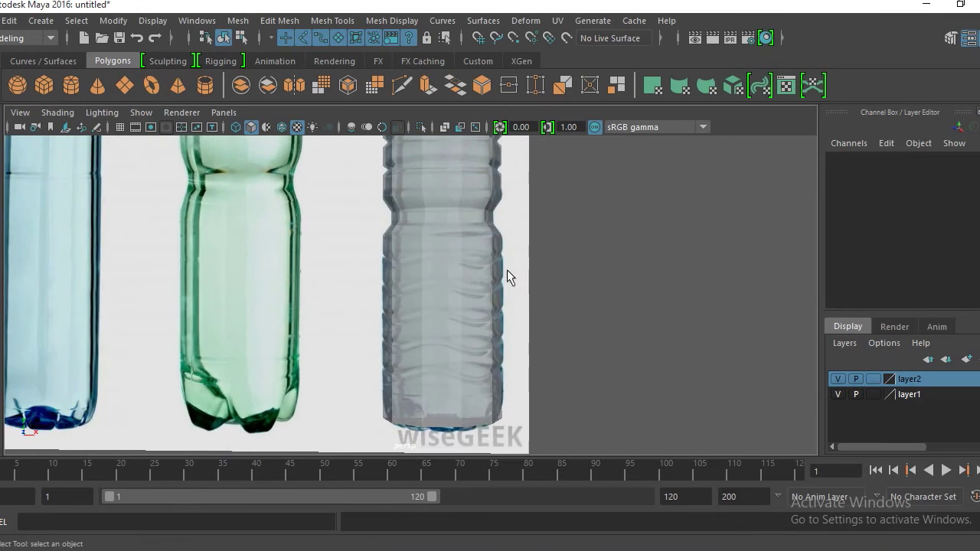
{"action": "middle_click_drag", "start_coordinate": [496, 251], "coordinate": [518, 250], "text": "alt"}
{"action": "left_click_drag", "start_coordinate": [518, 250], "coordinate": [513, 284], "text": "alt"}
{"action": "left_click", "coordinate": [494, 294]}
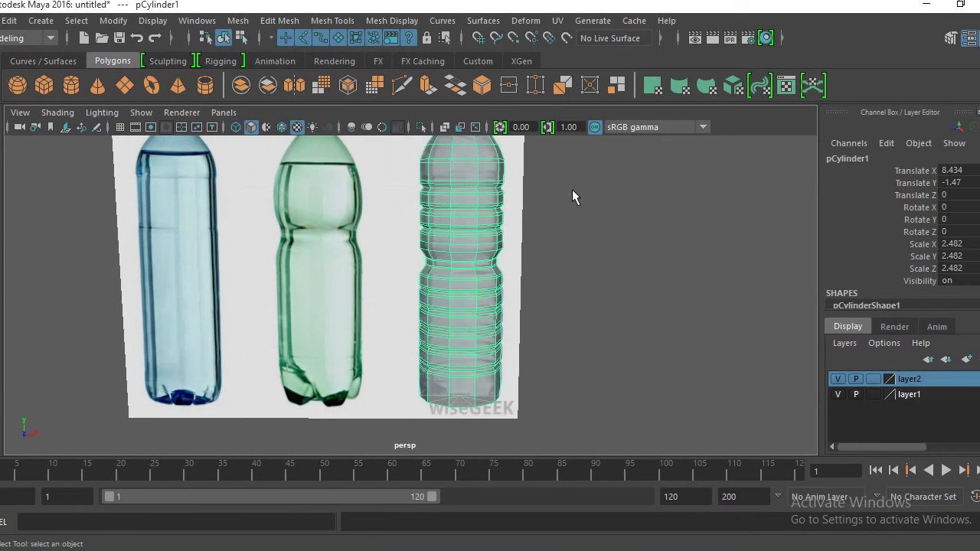
Enter vertex selection on the bottle body and select one vertical column of rib vertices on the lower half
{"action": "right_click_drag", "start_coordinate": [482, 249], "coordinate": [426, 129]}
{"action": "scroll", "coordinate": [490, 276], "scroll_direction": "up", "scroll_amount": 3}
{"action": "left_click", "coordinate": [590, 289]}
{"action": "left_click_drag", "start_coordinate": [573, 293], "coordinate": [537, 279], "text": "alt"}
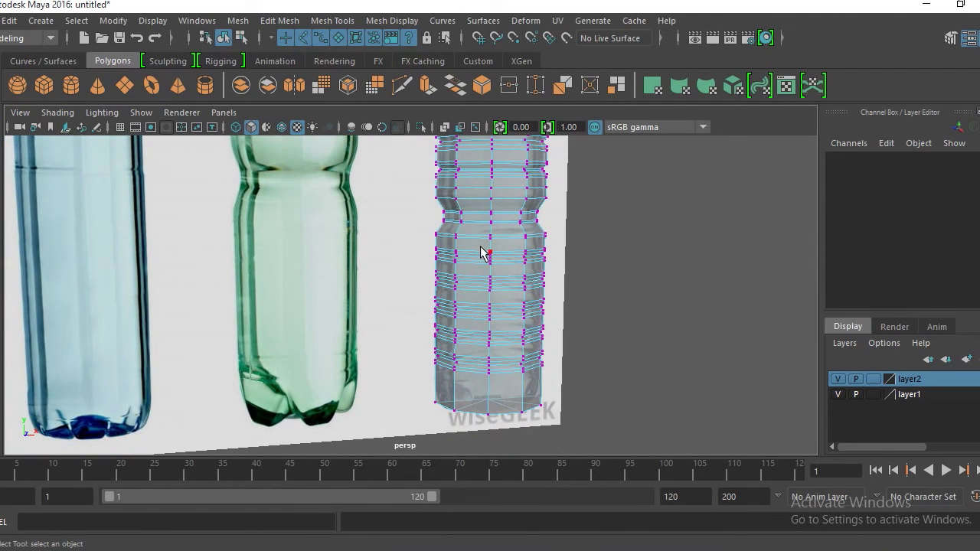
{"action": "left_click_drag", "start_coordinate": [501, 418], "coordinate": [501, 391]}
{"action": "scroll", "coordinate": [503, 271], "scroll_direction": "up", "scroll_amount": 5}
{"action": "left_click_drag", "start_coordinate": [495, 276], "coordinate": [452, 264], "text": "alt"}
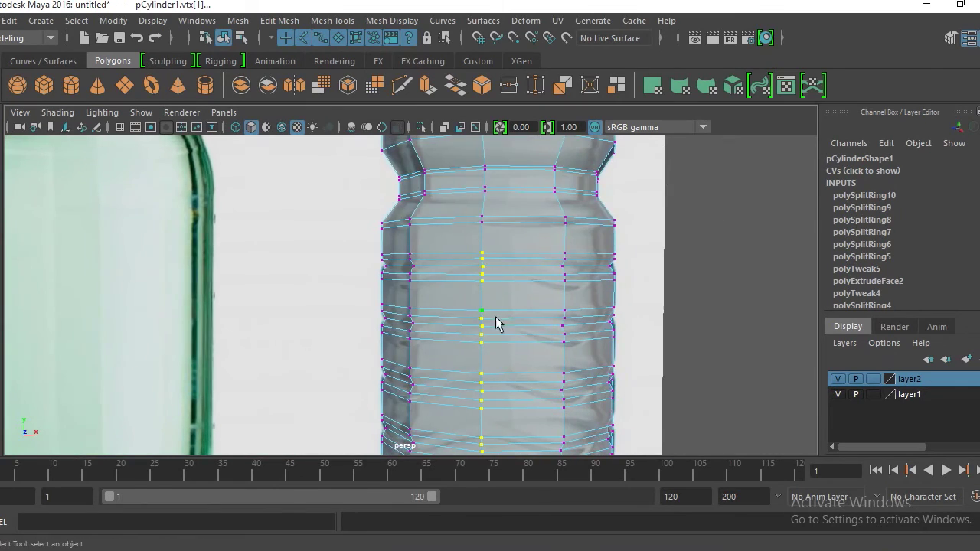
{"action": "middle_click_drag", "start_coordinate": [496, 318], "coordinate": [490, 253], "text": "alt"}
{"action": "middle_click_drag", "start_coordinate": [484, 350], "coordinate": [473, 279], "text": "alt"}
{"action": "scroll", "coordinate": [490, 309], "scroll_direction": "down", "scroll_amount": 5}
{"action": "left_click_drag", "start_coordinate": [488, 307], "coordinate": [441, 367], "text": "alt"}
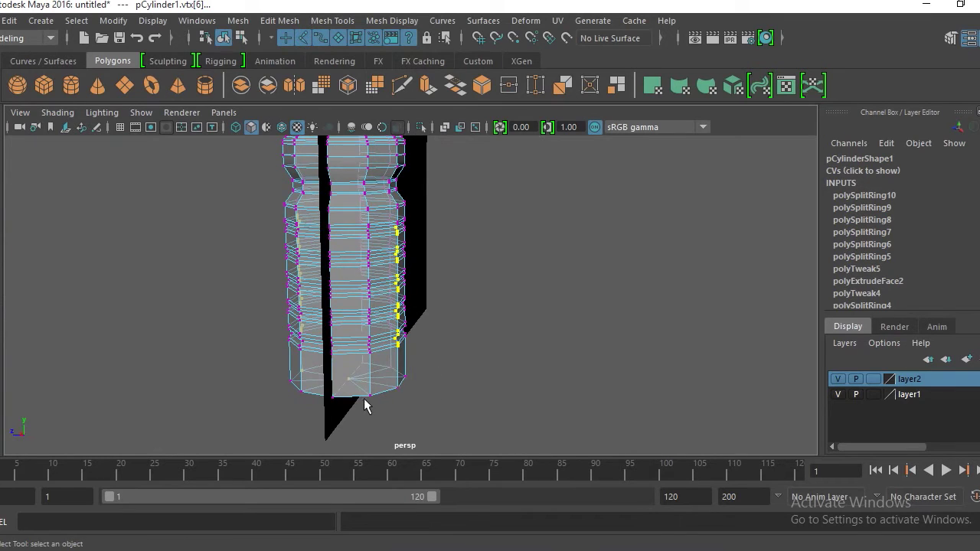
Add every second vertical column of lower rib vertices around the bottle to the selection
{"action": "left_click_drag", "start_coordinate": [364, 405], "coordinate": [422, 384], "text": "alt"}
{"action": "left_click_drag", "start_coordinate": [449, 419], "coordinate": [450, 420], "text": "ctrl"}
{"action": "left_click_drag", "start_coordinate": [439, 407], "coordinate": [515, 410], "text": "alt"}
{"action": "left_click_drag", "start_coordinate": [470, 372], "coordinate": [417, 306], "text": "alt"}
{"action": "left_click_drag", "start_coordinate": [420, 262], "coordinate": [392, 236], "text": "alt"}
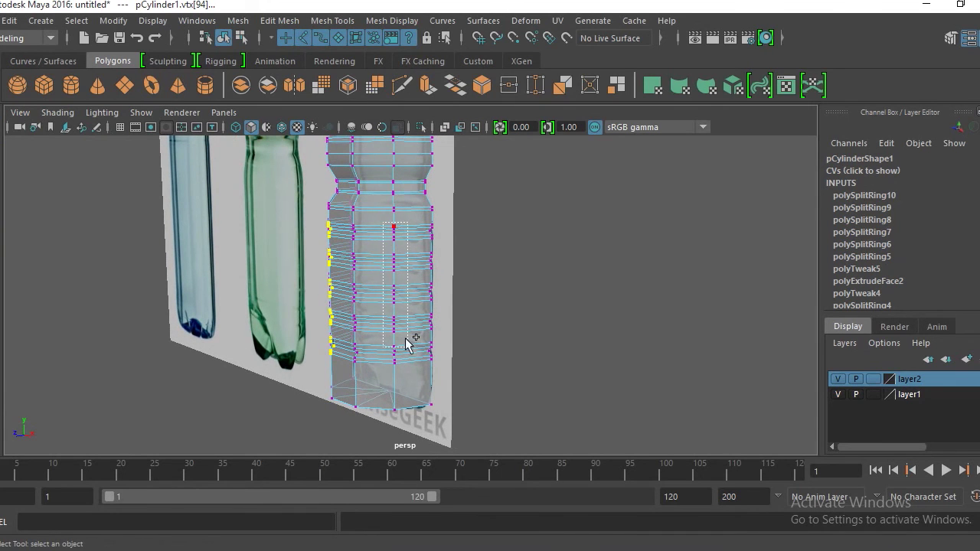
{"action": "left_click_drag", "start_coordinate": [420, 338], "coordinate": [300, 322], "text": "alt"}
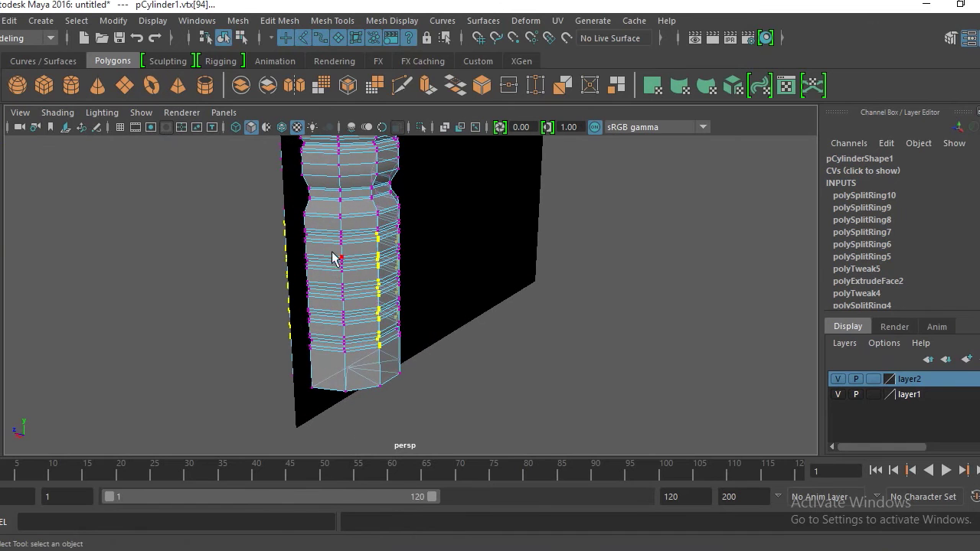
{"action": "left_click_drag", "start_coordinate": [348, 354], "coordinate": [406, 269], "text": "alt"}
{"action": "left_click_drag", "start_coordinate": [440, 187], "coordinate": [433, 202]}
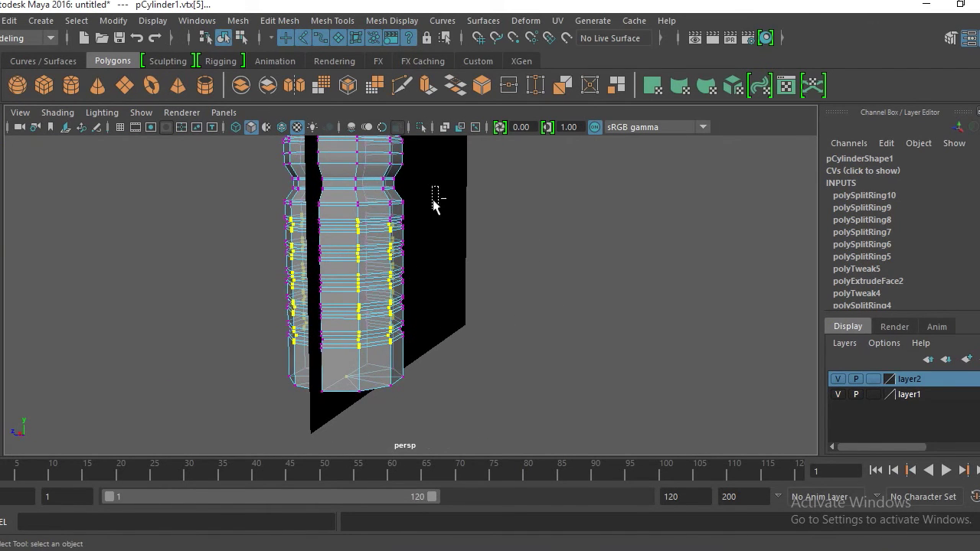
{"action": "left_click_drag", "start_coordinate": [388, 337], "coordinate": [579, 299], "text": "alt"}
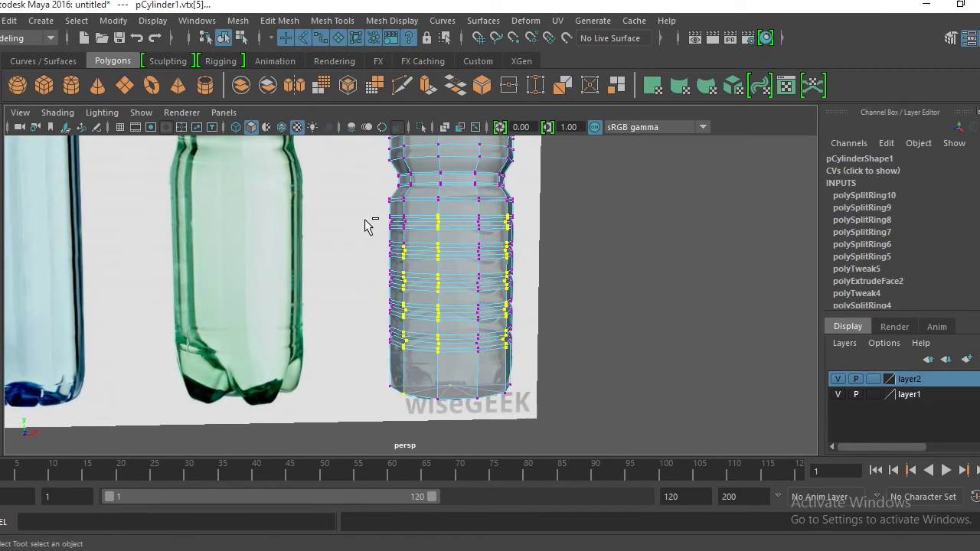
Complete the selection of alternate rib columns and remove the stray vertices at the bottle's base from it
{"action": "left_click_drag", "start_coordinate": [419, 364], "coordinate": [346, 250], "text": "alt"}
{"action": "left_click_drag", "start_coordinate": [375, 309], "coordinate": [402, 266], "text": "alt"}
{"action": "left_click_drag", "start_coordinate": [420, 380], "coordinate": [421, 383], "text": "shift"}
{"action": "left_click_drag", "start_coordinate": [449, 245], "coordinate": [429, 322], "text": "alt"}
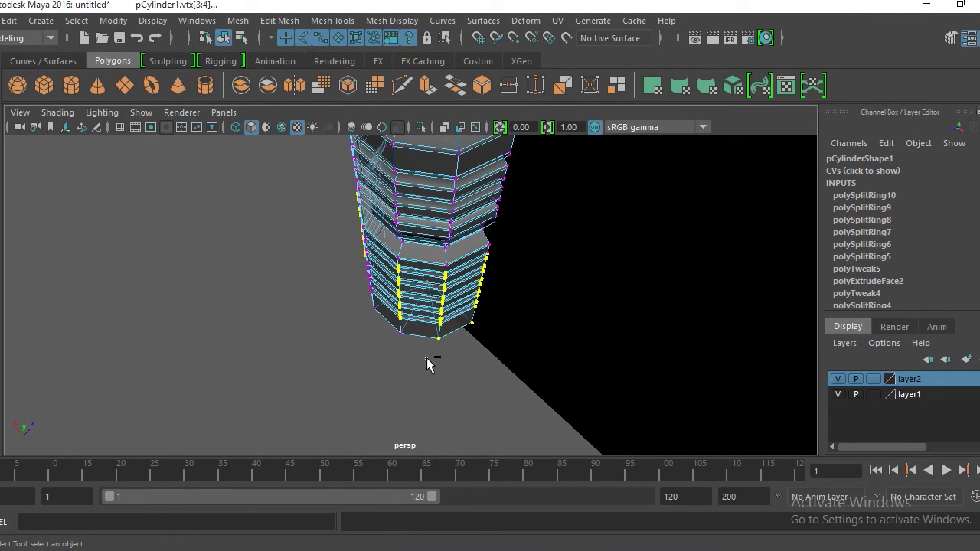
{"action": "left_click_drag", "start_coordinate": [450, 301], "coordinate": [429, 372], "text": "alt"}
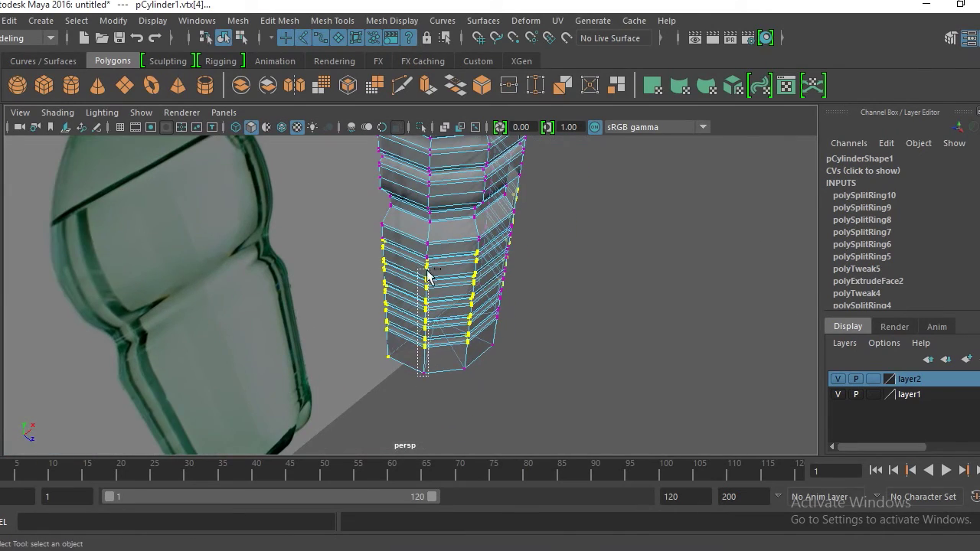
{"action": "left_click_drag", "start_coordinate": [427, 275], "coordinate": [397, 371], "text": "alt"}
{"action": "left_click_drag", "start_coordinate": [435, 403], "coordinate": [418, 230], "text": "alt"}
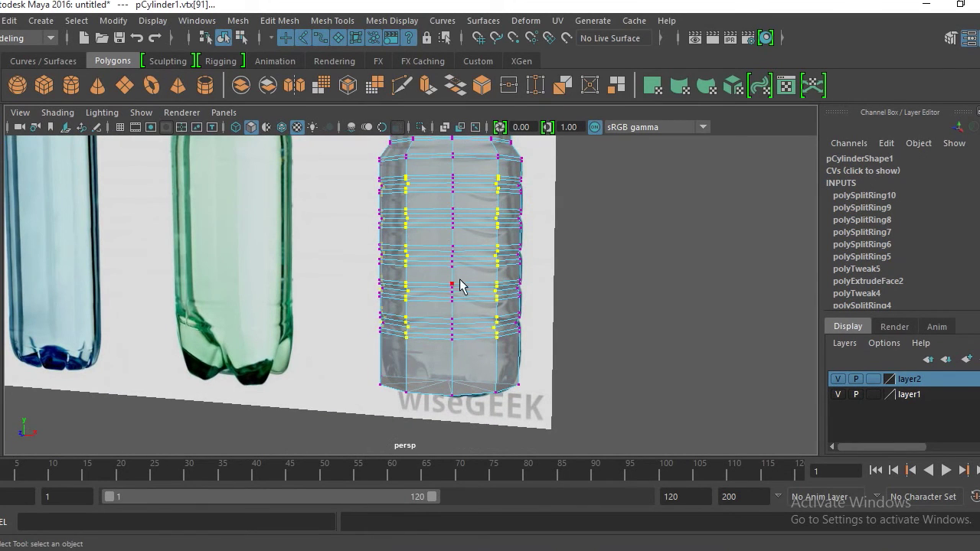
{"action": "left_click_drag", "start_coordinate": [499, 356], "coordinate": [486, 290], "text": "alt"}
{"action": "scroll", "coordinate": [467, 274], "scroll_direction": "down", "scroll_amount": 4}
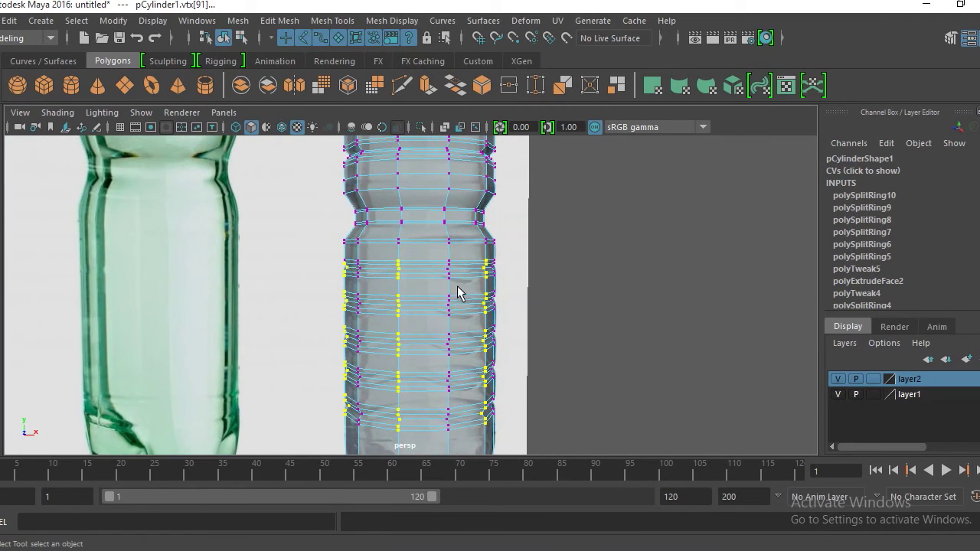
Move the alternate vertex columns upward in the front view to form zigzag ribs, and show the bottle in smooth preview
{"action": "mouse_move", "coordinate": [423, 279]}
{"action": "left_mouse_down", "text": "alt"}
{"action": "mouse_move", "coordinate": [402, 283]}
{"action": "mouse_move", "coordinate": [431, 270]}
{"action": "mouse_move", "coordinate": [415, 259]}
{"action": "mouse_move", "coordinate": [418, 287]}
{"action": "left_mouse_up", "text": "alt"}
{"action": "key", "text": "space"}
{"action": "mouse_move", "coordinate": [401, 239]}
{"action": "left_mouse_down"}
{"action": "mouse_move", "coordinate": [389, 235]}
{"action": "mouse_move", "coordinate": [392, 225]}
{"action": "left_mouse_up"}
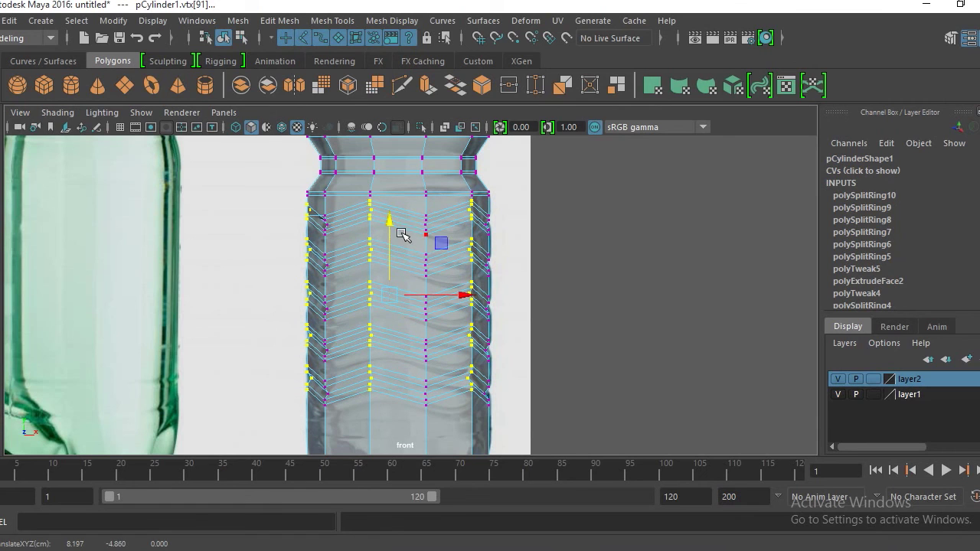
{"action": "right_click_drag", "start_coordinate": [412, 231], "coordinate": [490, 138]}
{"action": "left_click", "coordinate": [468, 255]}
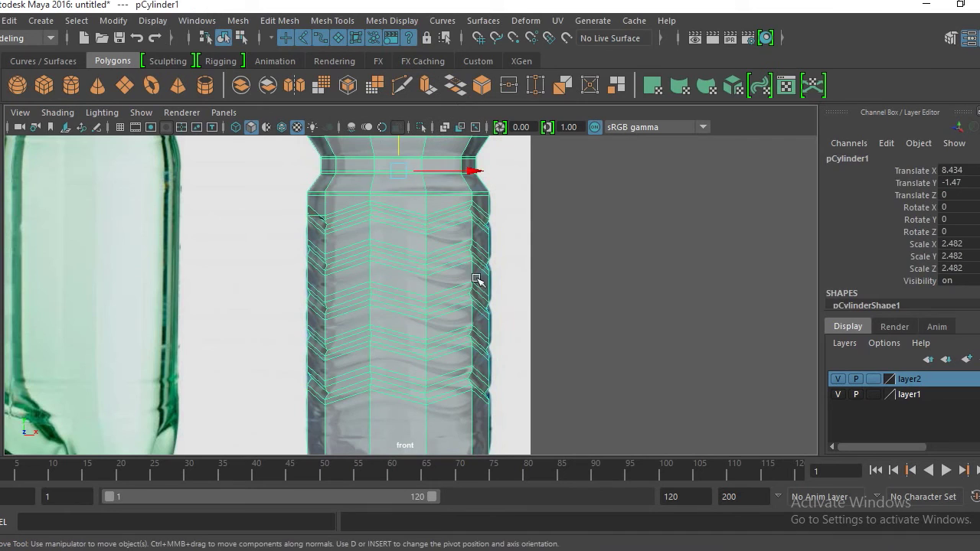
{"action": "key", "text": "3"}
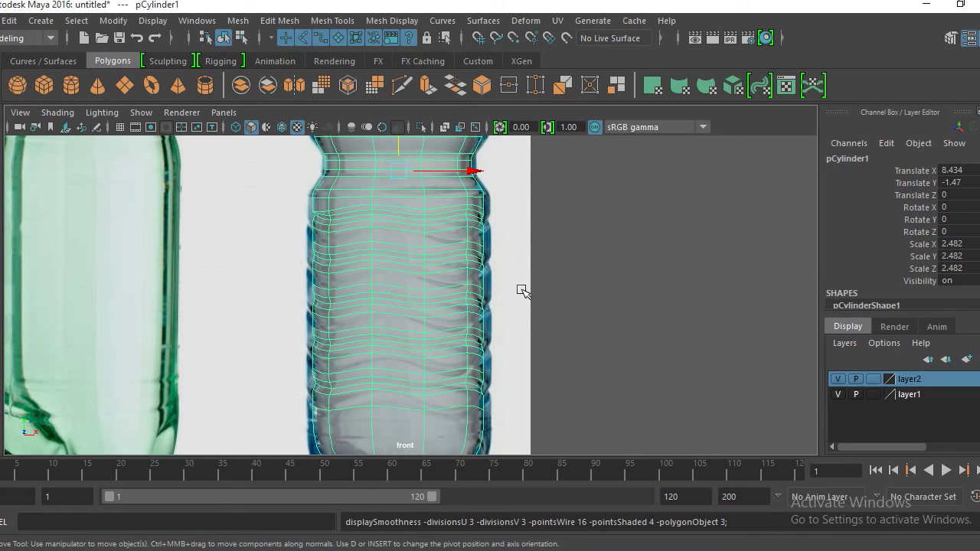
Remove the transparency from the bottle's lambert1 material so that it is opaque, and deselect the bottle
{"action": "key", "text": "ctrl+a"}
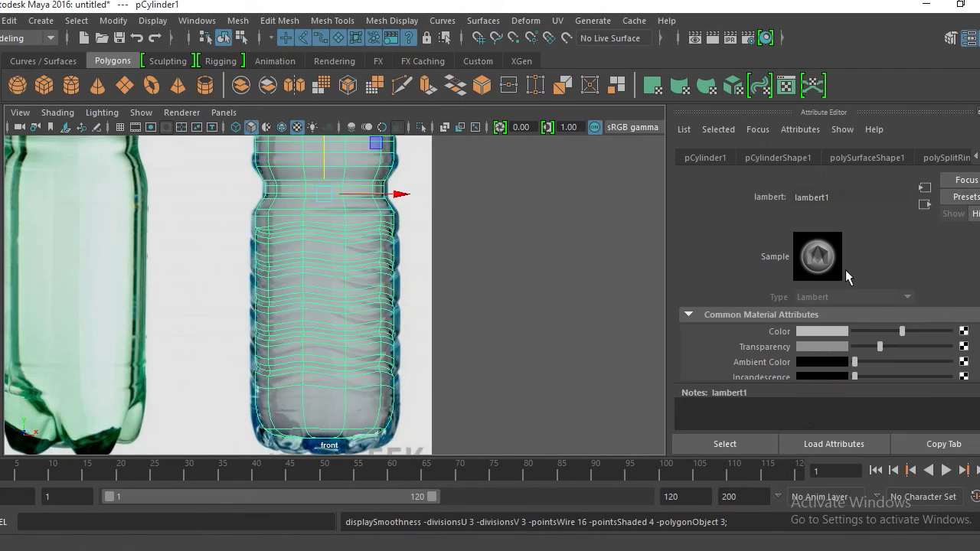
{"action": "left_click_drag", "start_coordinate": [877, 345], "coordinate": [848, 346]}
{"action": "left_click", "coordinate": [608, 310]}
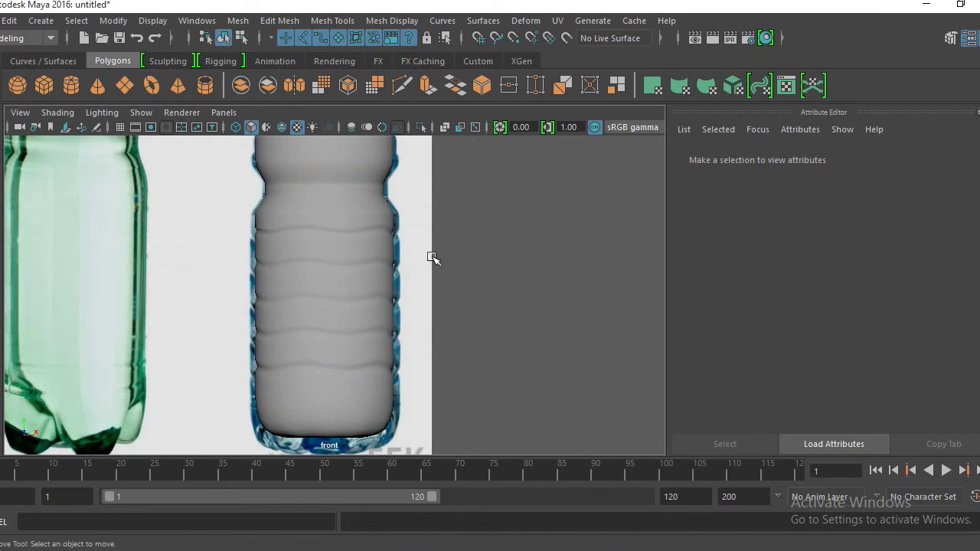
Examine the smoothed bottle in the perspective view and toggle the visibility of layer2 and layer1
{"action": "left_click_drag", "start_coordinate": [432, 258], "coordinate": [286, 284], "text": "alt"}
{"action": "key", "text": "space"}
{"action": "left_click_drag", "start_coordinate": [372, 258], "coordinate": [512, 315]}
{"action": "key", "text": "ctrl+a"}
{"action": "left_click", "coordinate": [837, 394]}
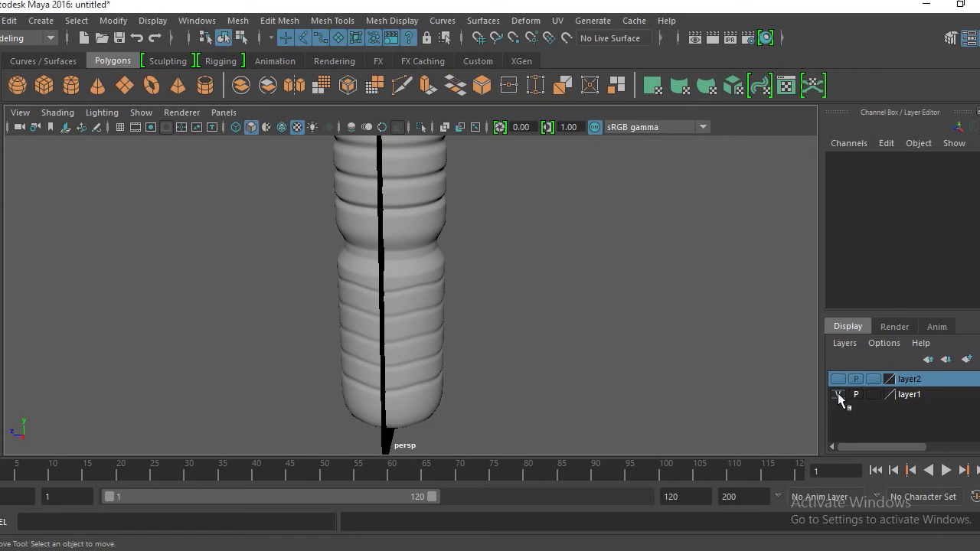
Add the reference image plane to layer1 and hide that layer
{"action": "left_click", "coordinate": [387, 441]}
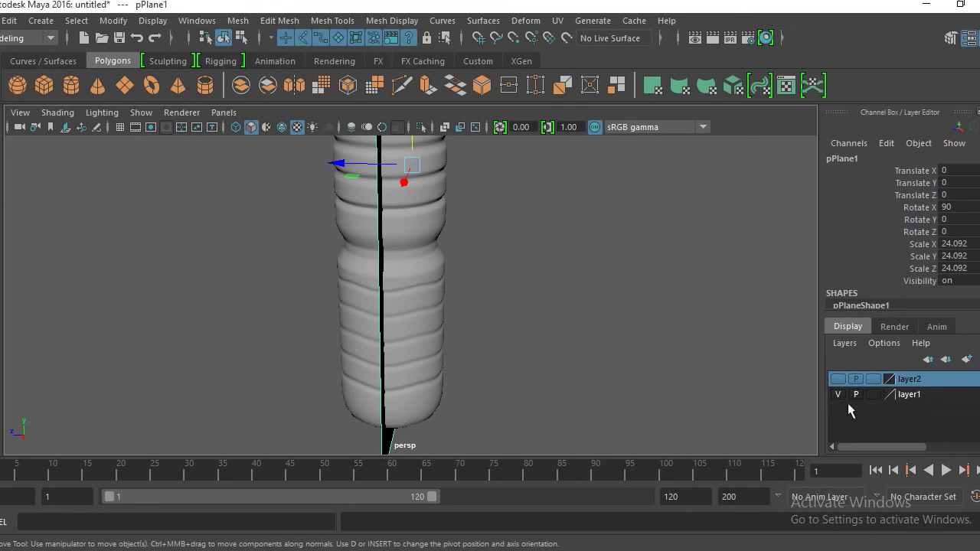
{"action": "left_click", "coordinate": [920, 391]}
{"action": "right_click", "coordinate": [920, 391]}
{"action": "left_click", "coordinate": [915, 415]}
{"action": "left_click", "coordinate": [666, 388]}
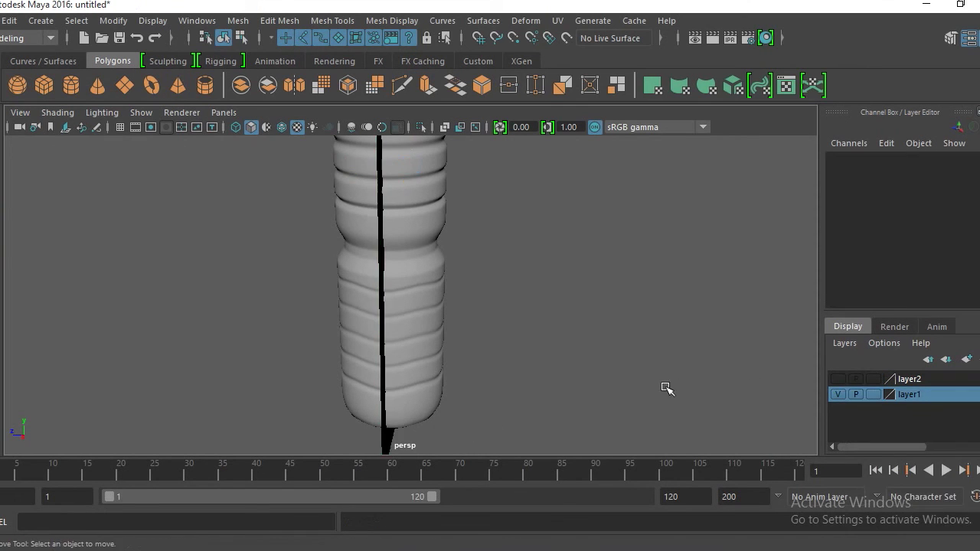
{"action": "left_click", "coordinate": [839, 393]}
Delete the display layer layer2
{"action": "left_click", "coordinate": [910, 380]}
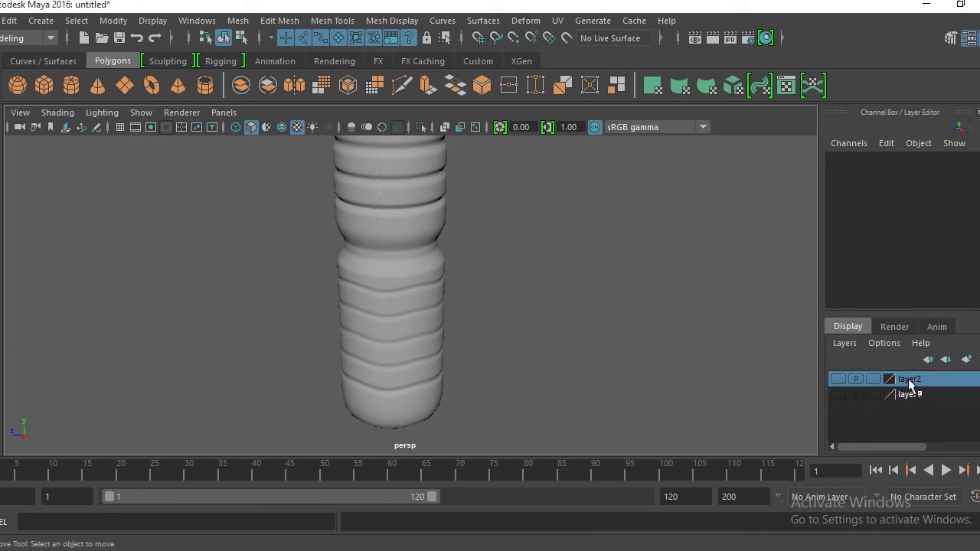
{"action": "right_click", "coordinate": [911, 378]}
{"action": "mouse_move", "coordinate": [908, 490]}
{"action": "left_click", "coordinate": [900, 521]}
Examine the smoothed bottle's wavy ribs and overall shape from several sides
{"action": "left_click_drag", "start_coordinate": [450, 323], "coordinate": [507, 236], "text": "alt"}
{"action": "middle_click_drag", "start_coordinate": [507, 237], "coordinate": [491, 304], "text": "alt"}
{"action": "left_click_drag", "start_coordinate": [492, 304], "coordinate": [359, 323], "text": "alt"}
{"action": "scroll", "coordinate": [397, 298], "scroll_direction": "down", "scroll_amount": 4}
{"action": "left_click_drag", "start_coordinate": [398, 298], "coordinate": [510, 278], "text": "alt"}
{"action": "middle_click_drag", "start_coordinate": [510, 278], "coordinate": [589, 289], "text": "alt"}
{"action": "right_click_drag", "start_coordinate": [589, 289], "coordinate": [582, 381], "text": "alt"}
{"action": "middle_click_drag", "start_coordinate": [567, 341], "coordinate": [484, 370], "text": "alt"}
{"action": "scroll", "coordinate": [528, 298], "scroll_direction": "up", "scroll_amount": 1}
Show layer1 with the reference image again and turn off smooth preview on the bottle body
{"action": "key", "text": "space"}
{"action": "left_click", "coordinate": [845, 378]}
{"action": "left_click_drag", "start_coordinate": [656, 344], "coordinate": [494, 319], "text": "alt"}
{"action": "left_click", "coordinate": [480, 317]}
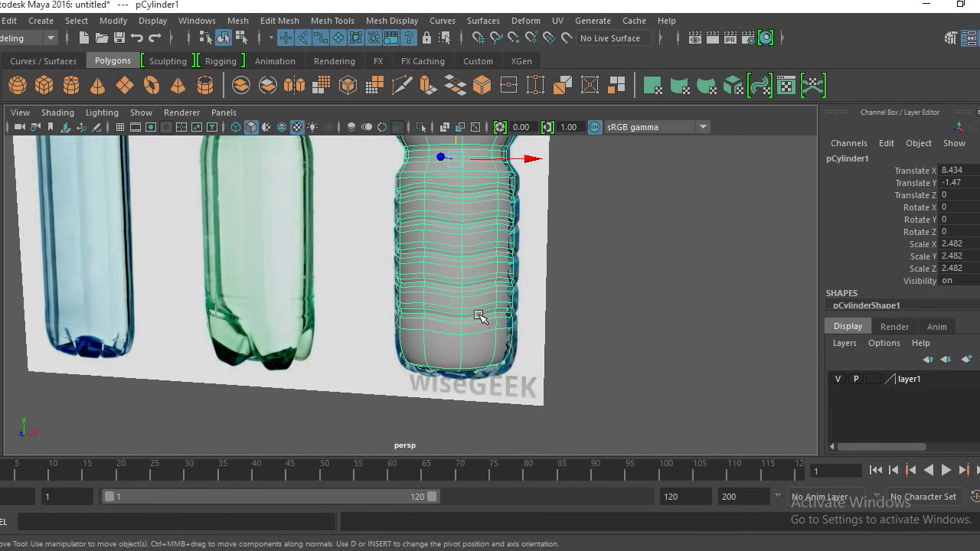
{"action": "key", "text": "1"}
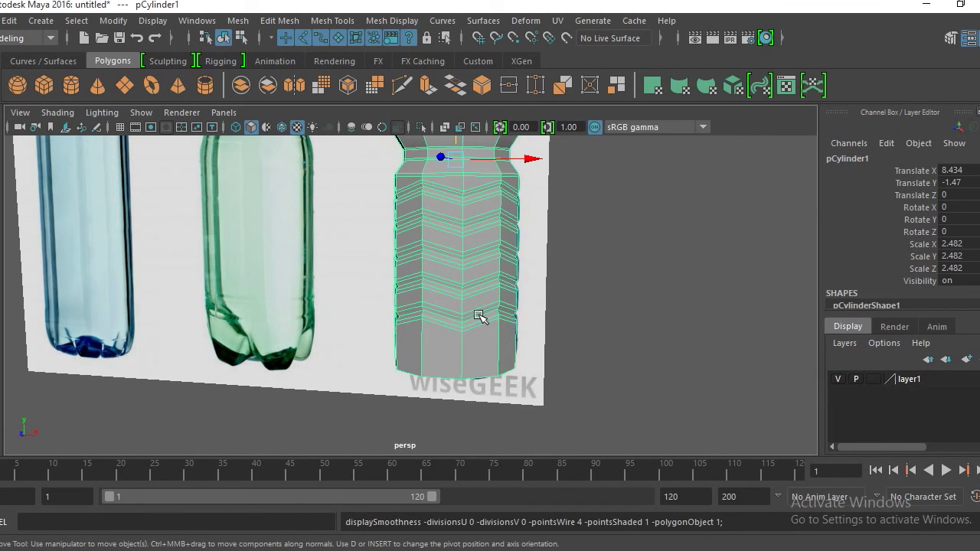
Insert an edge loop around the bottle body just above its base edge
{"action": "left_click_drag", "start_coordinate": [466, 263], "coordinate": [556, 276], "text": "alt"}
{"action": "right_click_drag", "start_coordinate": [556, 276], "coordinate": [538, 313], "text": "alt"}
{"action": "middle_click_drag", "start_coordinate": [538, 313], "coordinate": [481, 332], "text": "alt"}
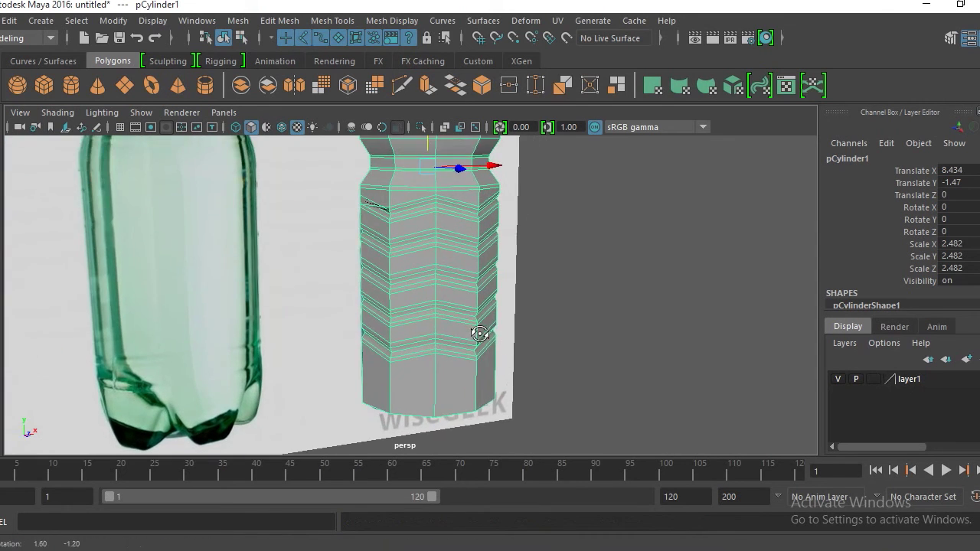
{"action": "left_click_drag", "start_coordinate": [481, 332], "coordinate": [456, 326], "text": "alt"}
{"action": "right_click_drag", "start_coordinate": [469, 327], "coordinate": [478, 111]}
{"action": "right_click_drag", "start_coordinate": [464, 294], "coordinate": [390, 234], "text": "shift"}
{"action": "scroll", "coordinate": [462, 356], "scroll_direction": "up", "scroll_amount": 2}
{"action": "left_click_drag", "start_coordinate": [464, 346], "coordinate": [426, 346], "text": "alt"}
{"action": "left_click_drag", "start_coordinate": [406, 426], "coordinate": [409, 438]}
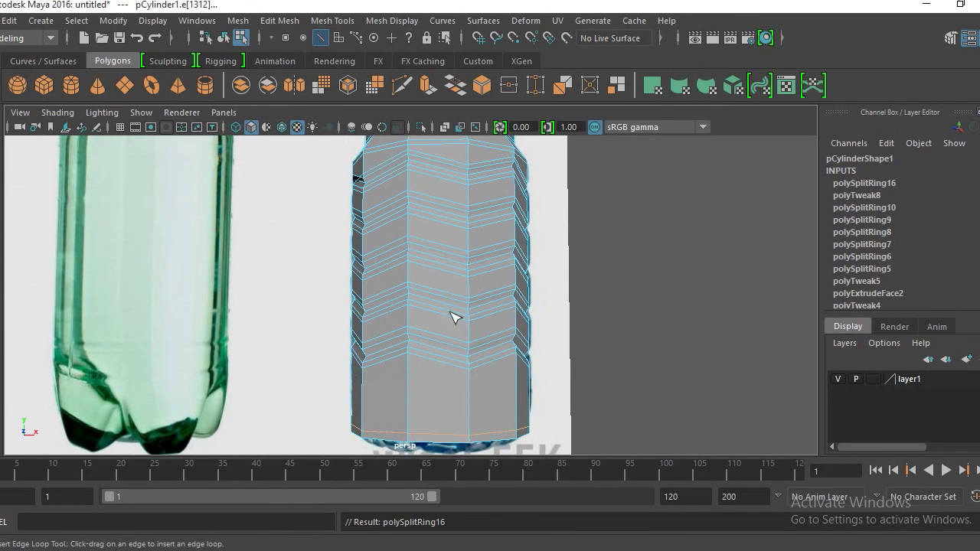
Leave the Insert Edge Loop tool and switch the bottle body to vertex editing near its base
{"action": "middle_click_drag", "start_coordinate": [455, 369], "coordinate": [444, 314], "text": "alt"}
{"action": "scroll", "coordinate": [441, 317], "scroll_direction": "down", "scroll_amount": 1}
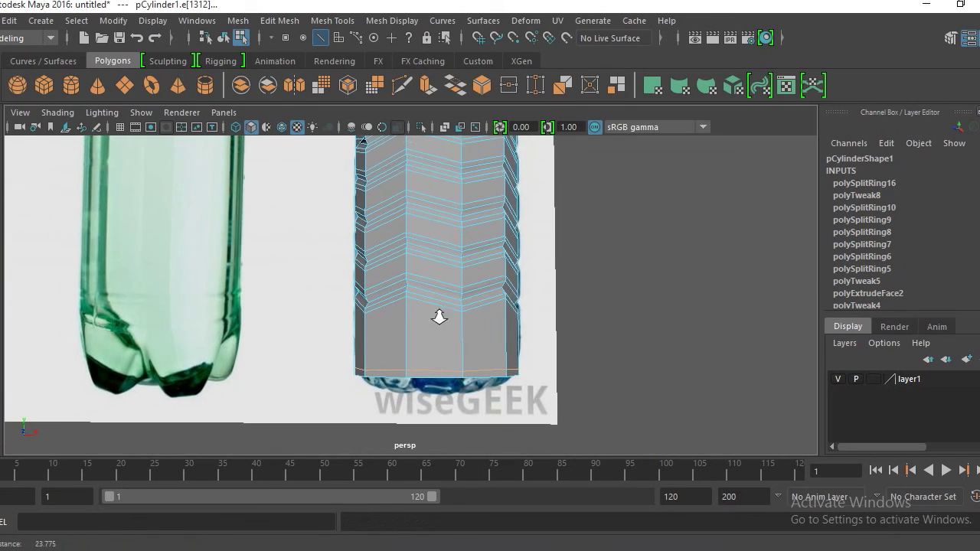
{"action": "right_click_drag", "start_coordinate": [443, 321], "coordinate": [451, 101], "text": "shift"}
{"action": "right_click_drag", "start_coordinate": [457, 326], "coordinate": [386, 127]}
{"action": "scroll", "coordinate": [443, 352], "scroll_direction": "up", "scroll_amount": 2}
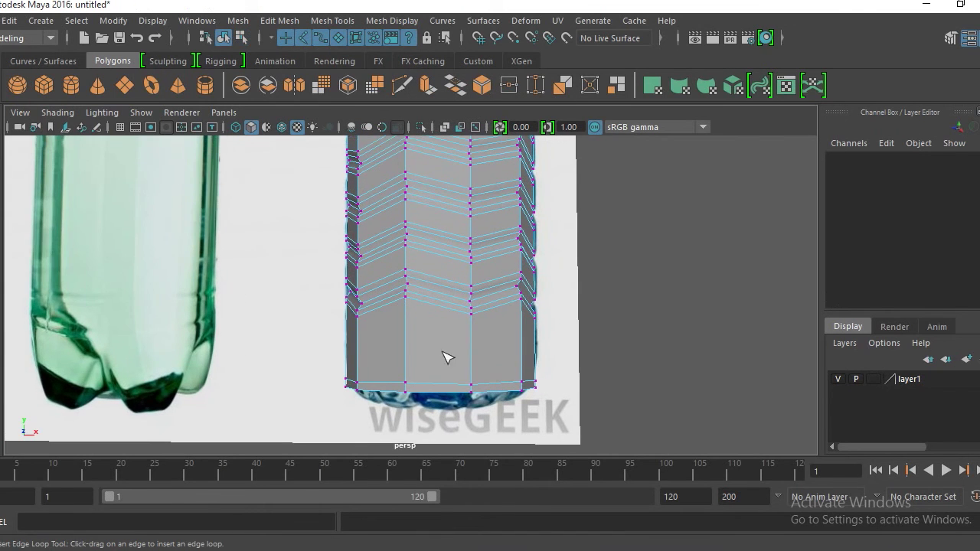
{"action": "left_click_drag", "start_coordinate": [447, 358], "coordinate": [437, 350], "text": "alt"}
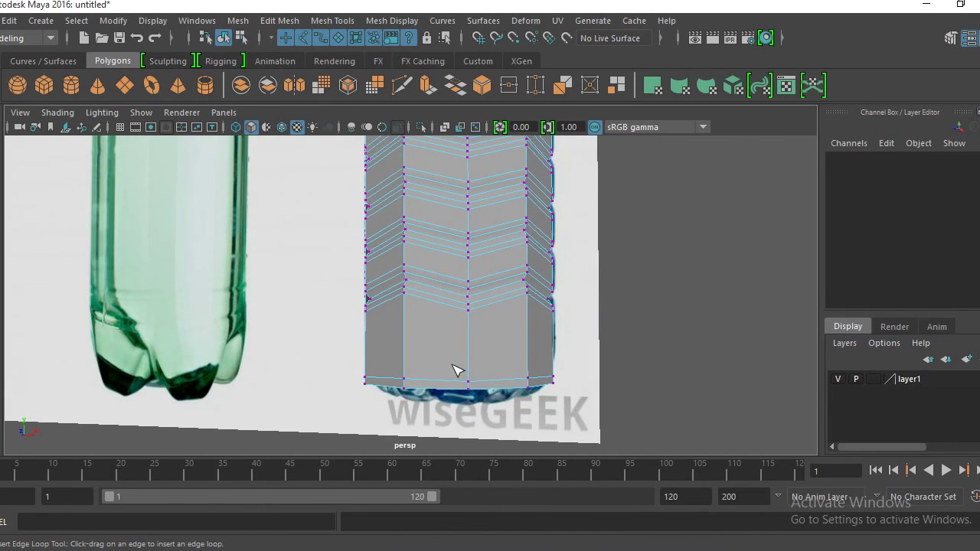
{"action": "left_click_drag", "start_coordinate": [450, 364], "coordinate": [392, 398]}
{"action": "left_click_drag", "start_coordinate": [457, 387], "coordinate": [484, 416]}
{"action": "key", "text": "ctrl+z"}
{"action": "left_click_drag", "start_coordinate": [400, 402], "coordinate": [511, 366], "text": "alt"}
{"action": "left_click_drag", "start_coordinate": [459, 348], "coordinate": [404, 376]}
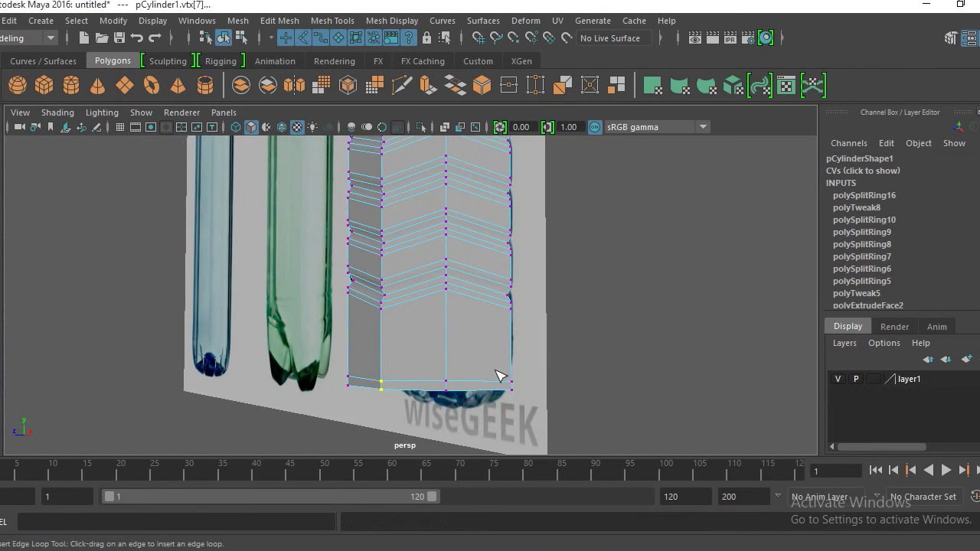
{"action": "key", "text": "ctrl+z"}
{"action": "key", "text": "q"}
Select alternate vertex pairs around the bottle's base, raise them slightly and scale them to make the base edge wavy
{"action": "left_click_drag", "start_coordinate": [450, 328], "coordinate": [620, 313], "text": "alt"}
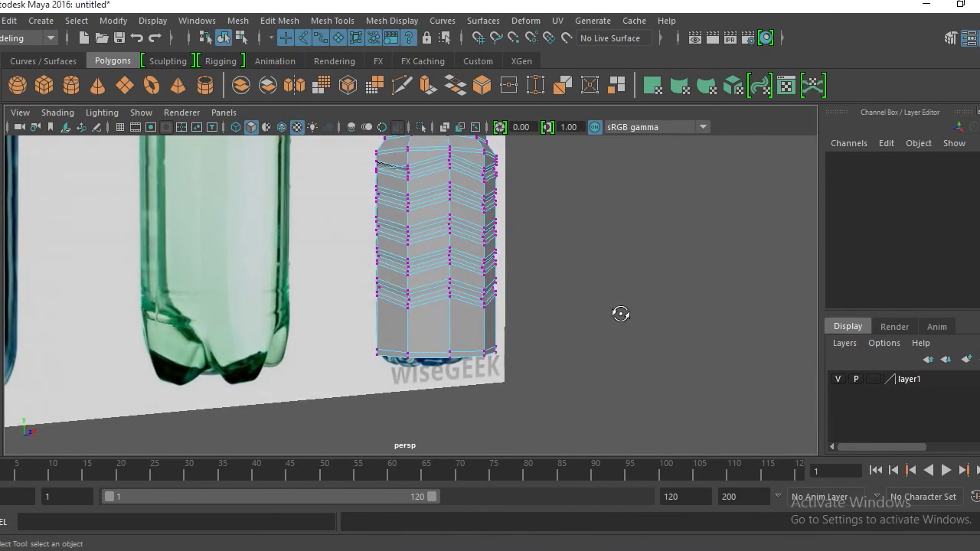
{"action": "scroll", "coordinate": [385, 328], "scroll_direction": "up", "scroll_amount": 5}
{"action": "left_click_drag", "start_coordinate": [385, 327], "coordinate": [392, 383], "text": "alt"}
{"action": "left_click", "coordinate": [385, 360]}
{"action": "left_click_drag", "start_coordinate": [446, 363], "coordinate": [376, 355], "text": "shift"}
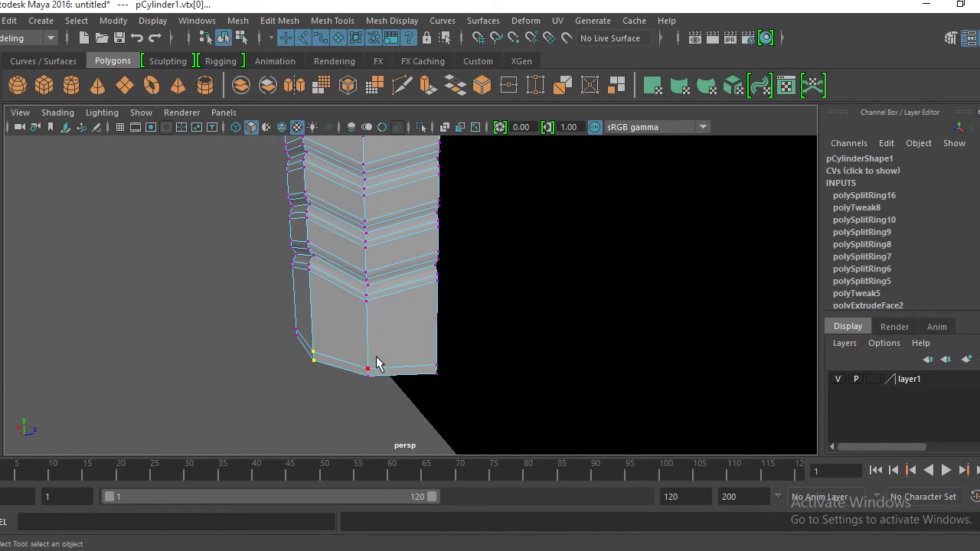
{"action": "mouse_move", "coordinate": [450, 382]}
{"action": "left_mouse_down", "text": "alt"}
{"action": "mouse_move", "coordinate": [334, 374]}
{"action": "mouse_move", "coordinate": [393, 350]}
{"action": "mouse_move", "coordinate": [449, 365]}
{"action": "left_mouse_up", "text": "alt"}
{"action": "key", "text": "w"}
{"action": "left_click_drag", "start_coordinate": [447, 325], "coordinate": [443, 337], "text": "alt"}
{"action": "left_click_drag", "start_coordinate": [427, 278], "coordinate": [427, 261]}
{"action": "key", "text": "r"}
{"action": "mouse_move", "coordinate": [430, 332]}
{"action": "left_mouse_down"}
{"action": "mouse_move", "coordinate": [344, 324]}
{"action": "mouse_move", "coordinate": [444, 325]}
{"action": "mouse_move", "coordinate": [427, 323]}
{"action": "left_mouse_up"}
Return the bottle body to object mode, turn on its smooth preview and deselect it
{"action": "right_click_drag", "start_coordinate": [471, 294], "coordinate": [534, 115]}
{"action": "left_click", "coordinate": [476, 273]}
{"action": "key", "text": "3"}
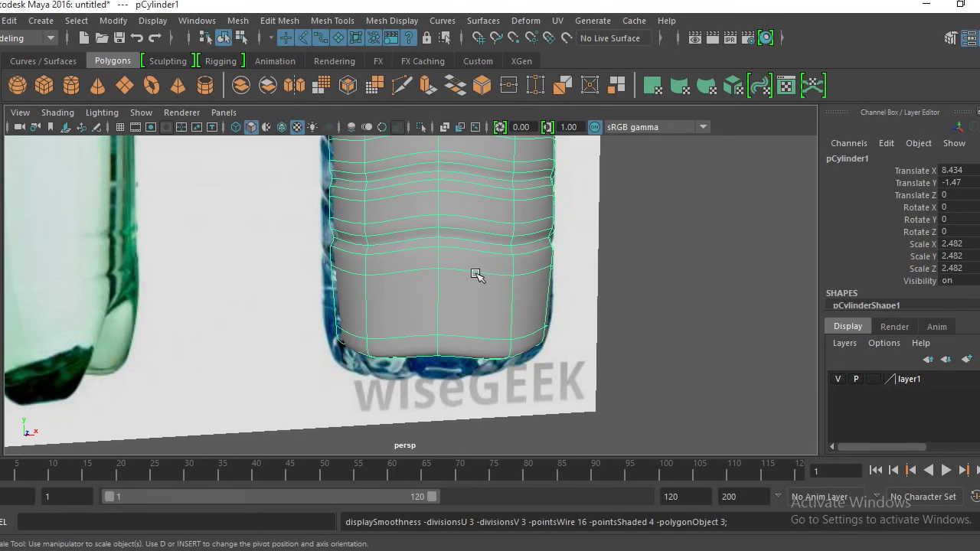
{"action": "left_click", "coordinate": [663, 245]}
{"action": "left_click_drag", "start_coordinate": [505, 313], "coordinate": [383, 277], "text": "alt"}
{"action": "key", "text": "r"}
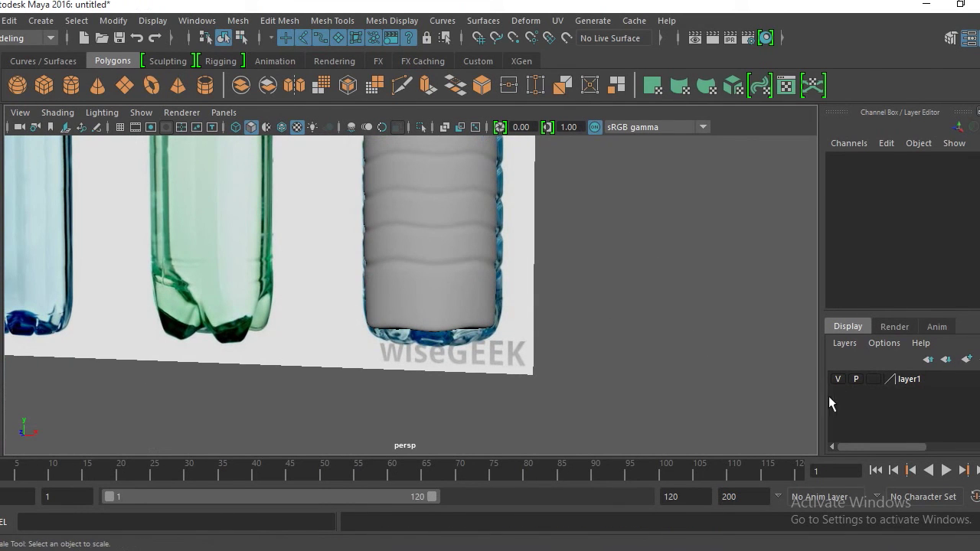
Hide layer1 with the reference image and display wireframe on the shaded bottle
{"action": "left_click", "coordinate": [838, 379]}
{"action": "scroll", "coordinate": [381, 237], "scroll_direction": "down", "scroll_amount": 5}
{"action": "left_click_drag", "start_coordinate": [373, 265], "coordinate": [458, 313], "text": "alt"}
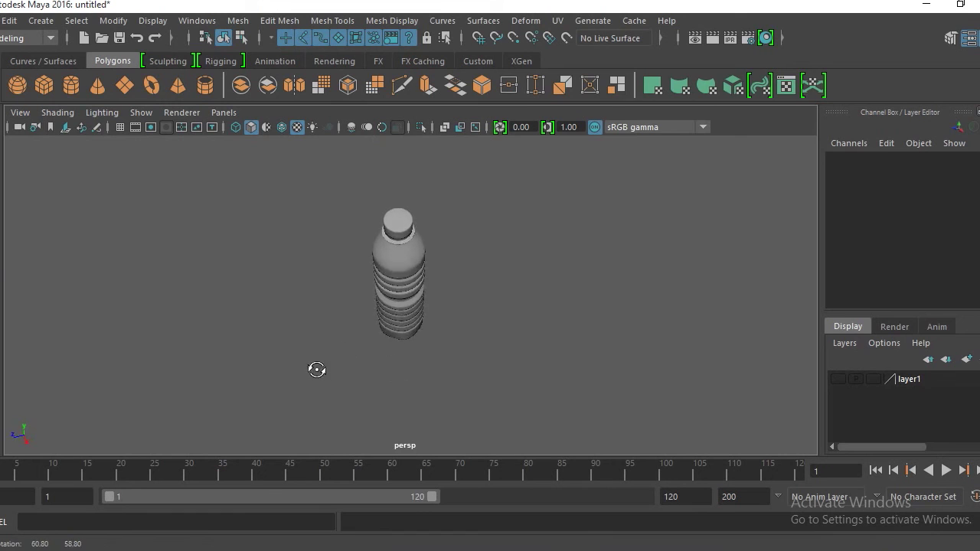
{"action": "left_click_drag", "start_coordinate": [431, 285], "coordinate": [402, 322], "text": "alt"}
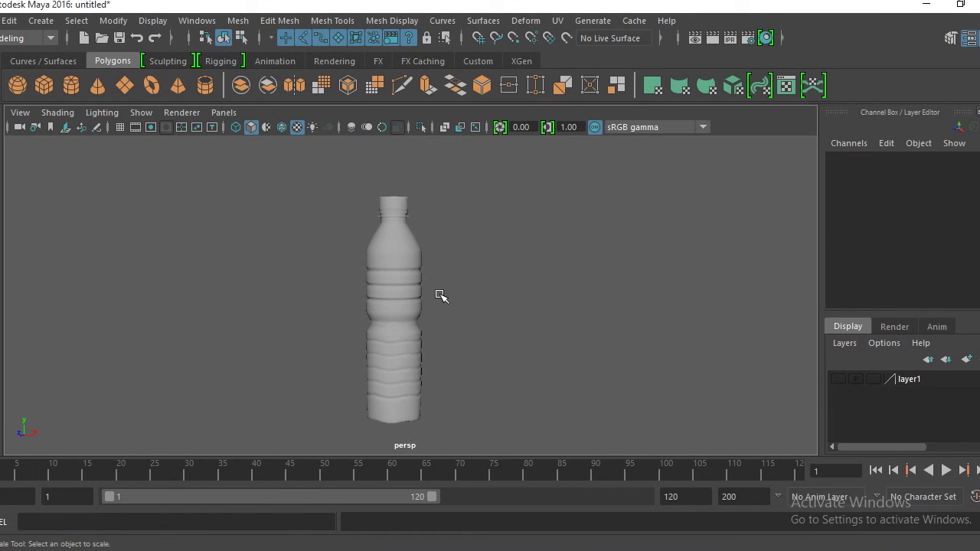
{"action": "right_click_drag", "start_coordinate": [448, 255], "coordinate": [513, 343], "text": "alt"}
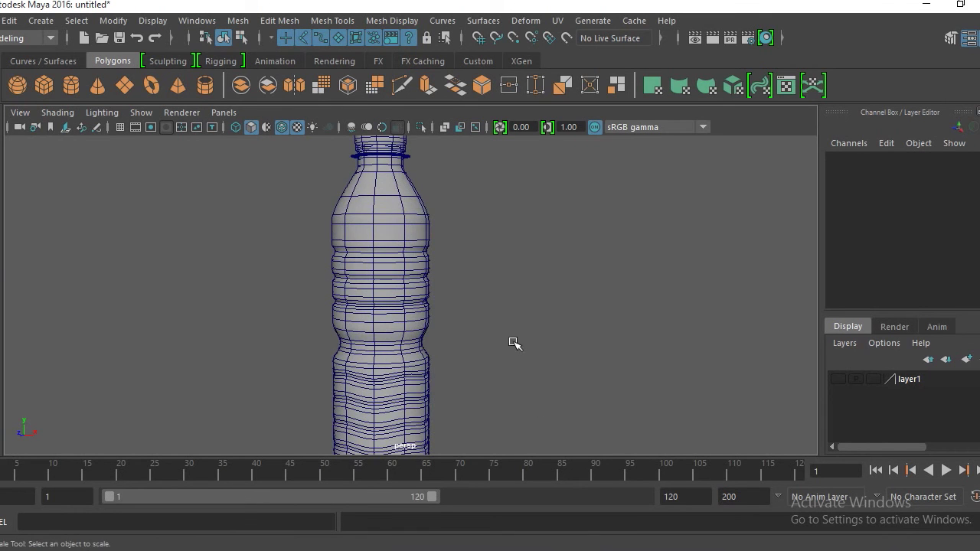
Examine the wireframe of the bottle's ribs, shoulder, neck ring and cap from several sides
{"action": "left_click_drag", "start_coordinate": [371, 282], "coordinate": [385, 305], "text": "alt"}
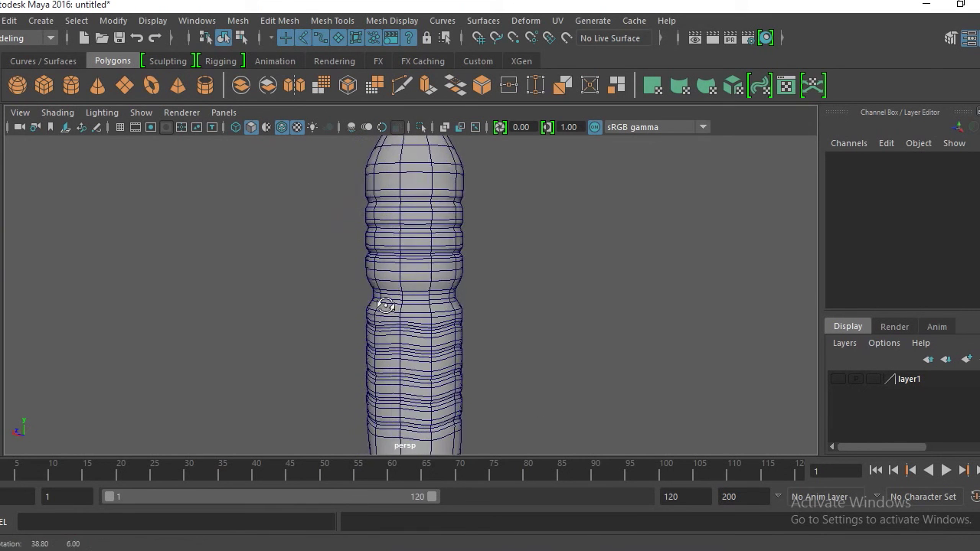
{"action": "right_click_drag", "start_coordinate": [432, 279], "coordinate": [506, 378], "text": "alt"}
{"action": "middle_click_drag", "start_coordinate": [492, 291], "coordinate": [480, 345], "text": "alt"}
{"action": "left_click_drag", "start_coordinate": [479, 345], "coordinate": [372, 337], "text": "alt"}
{"action": "middle_click_drag", "start_coordinate": [372, 338], "coordinate": [456, 355], "text": "alt"}
{"action": "right_click_drag", "start_coordinate": [467, 371], "coordinate": [497, 361], "text": "alt"}
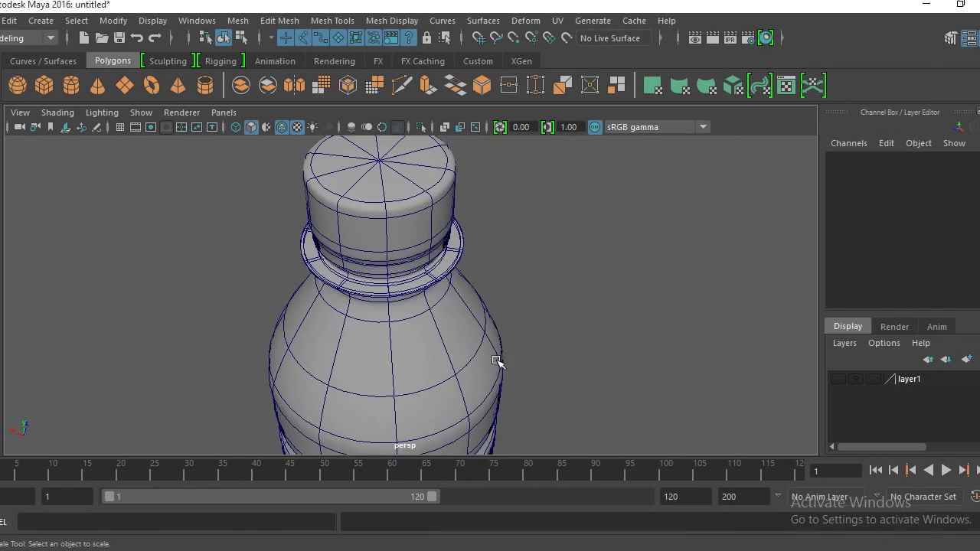
{"action": "left_click_drag", "start_coordinate": [497, 361], "coordinate": [357, 332], "text": "alt"}
{"action": "middle_click_drag", "start_coordinate": [382, 276], "coordinate": [420, 383], "text": "alt"}
{"action": "left_click_drag", "start_coordinate": [421, 385], "coordinate": [463, 322], "text": "alt"}
{"action": "right_click_drag", "start_coordinate": [464, 321], "coordinate": [393, 251], "text": "alt"}
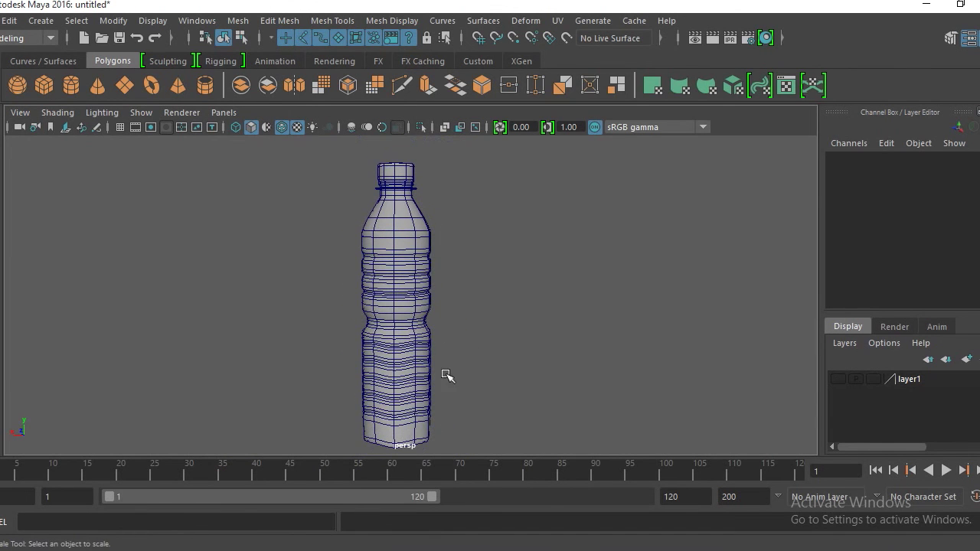
{"action": "left_click", "coordinate": [555, 549]}
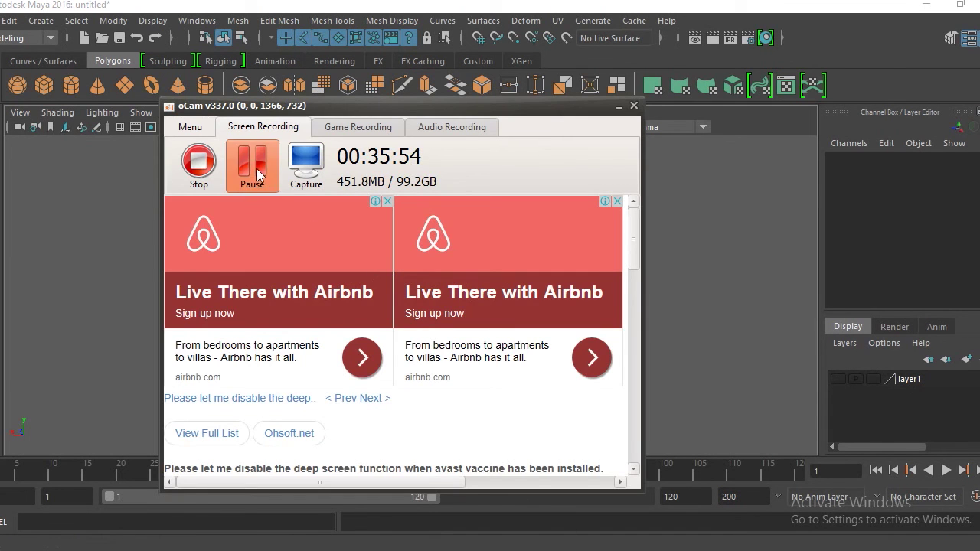
{"action": "left_click", "coordinate": [199, 162]}
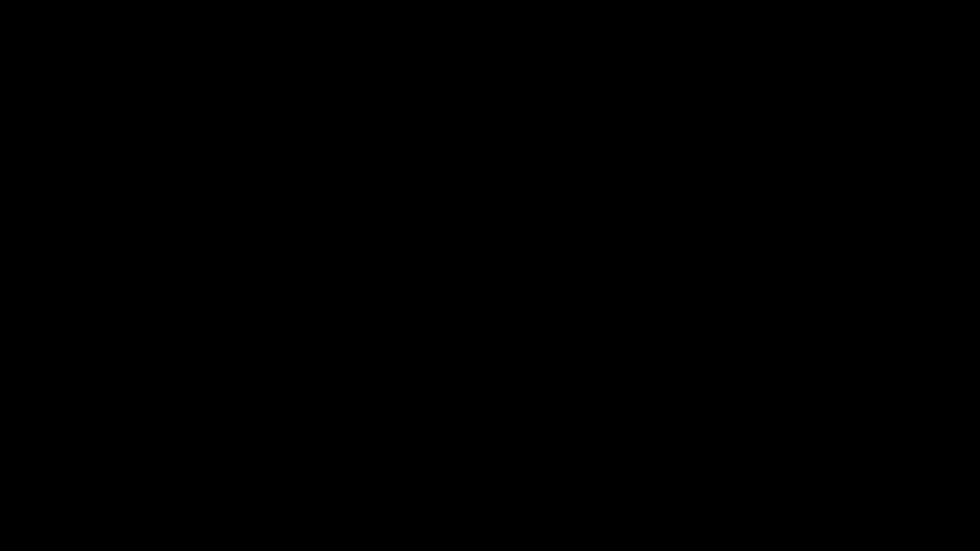